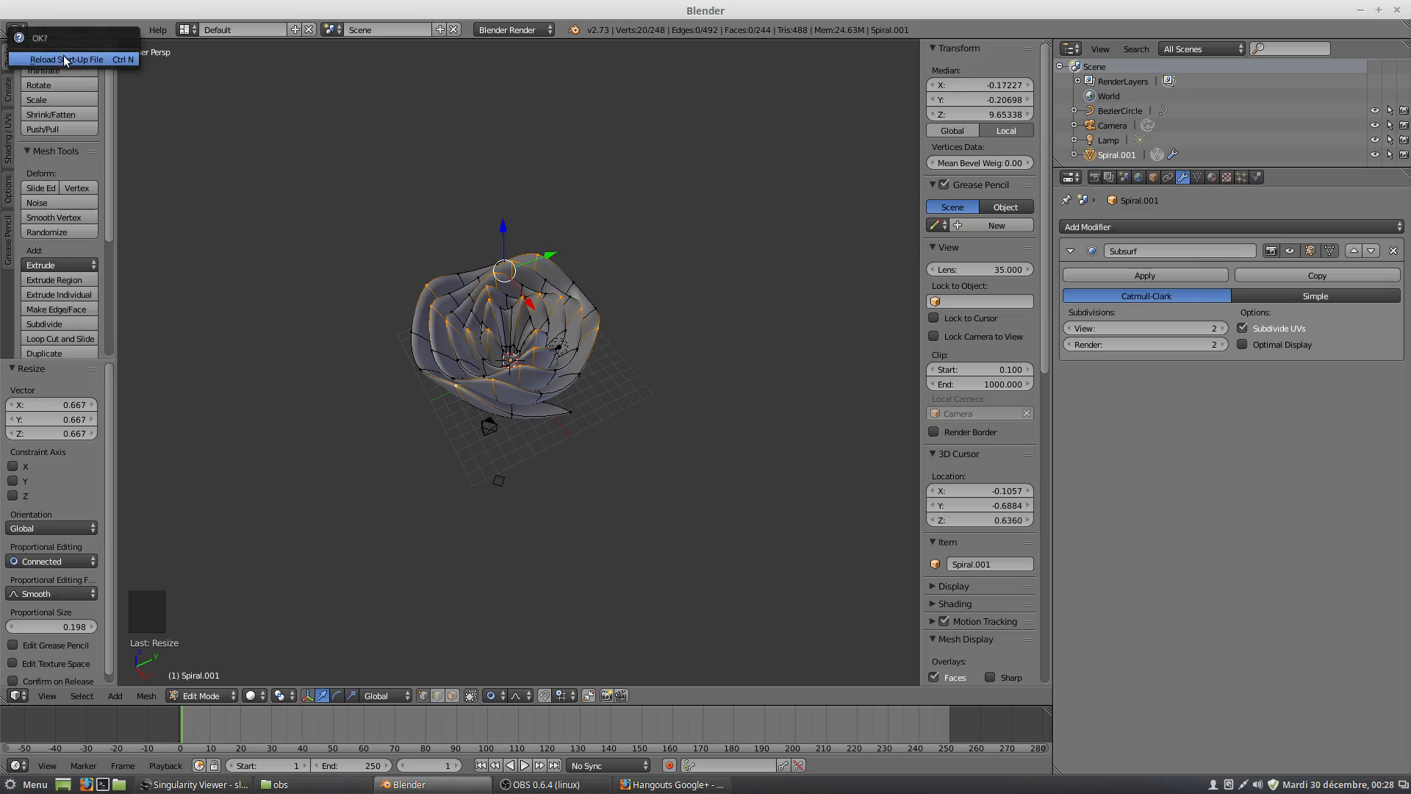
Reload the start-up file and view the default cube from the top.
{"action": "left_click", "coordinate": [103, 59]}
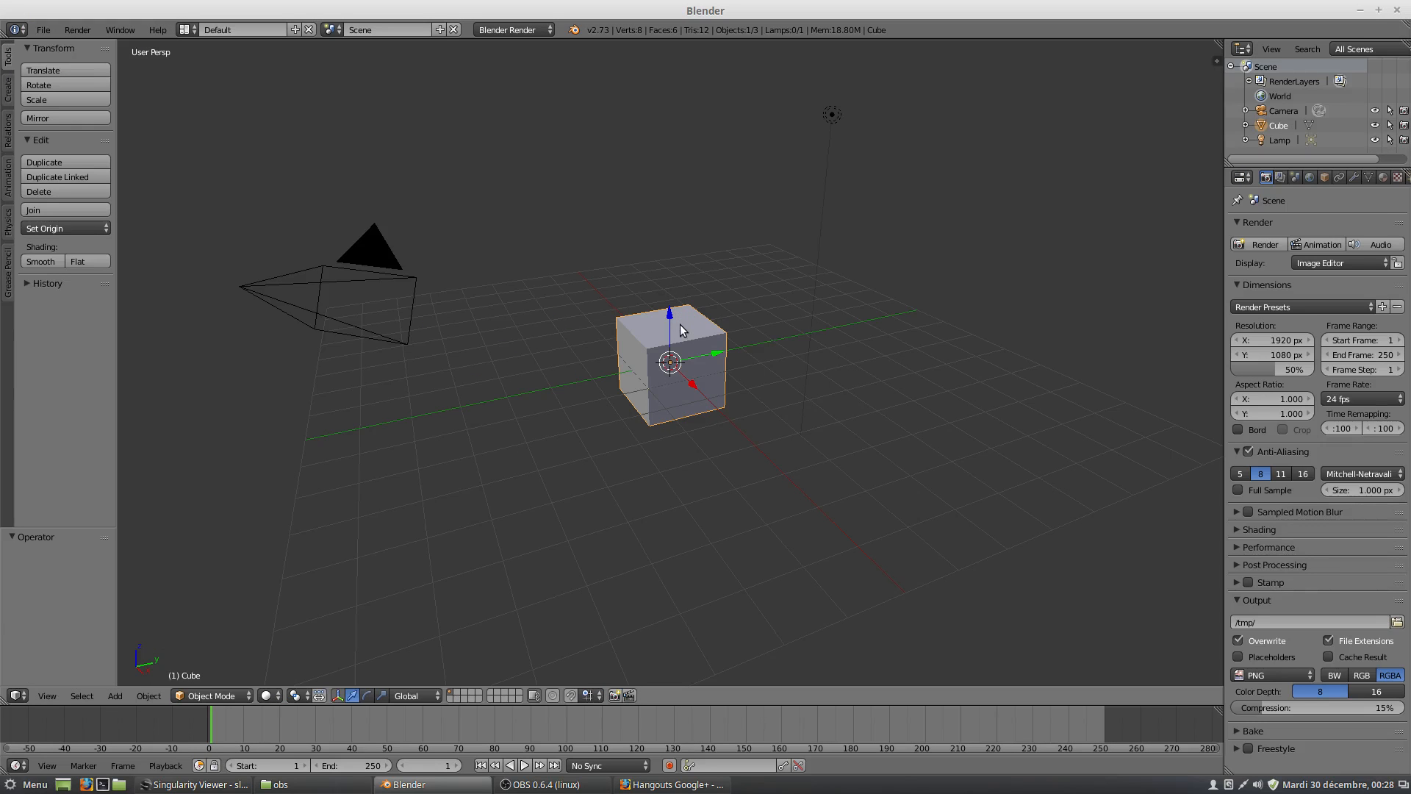
{"action": "middle_click_drag", "start_coordinate": [756, 319], "coordinate": [708, 408]}
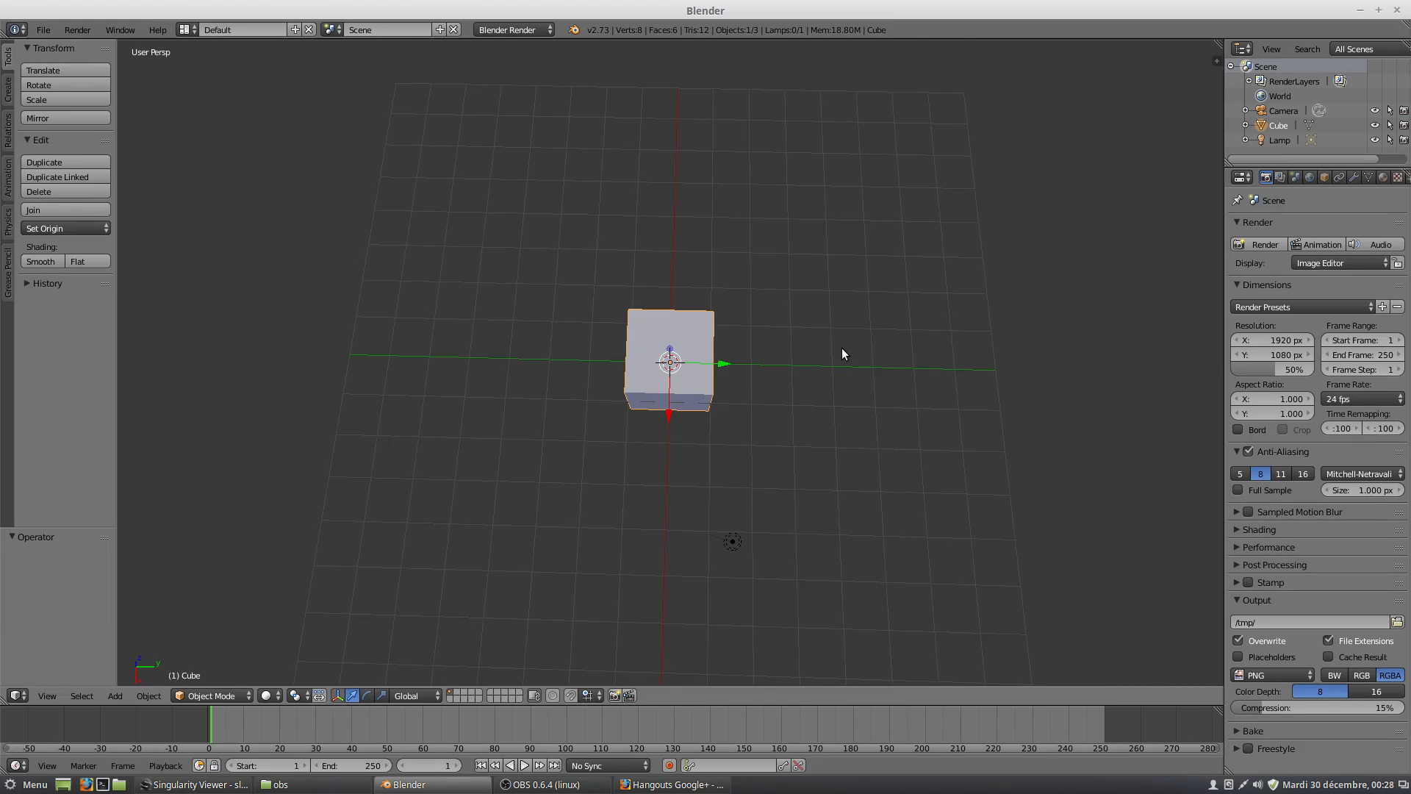
{"action": "key", "text": "KP_7"}
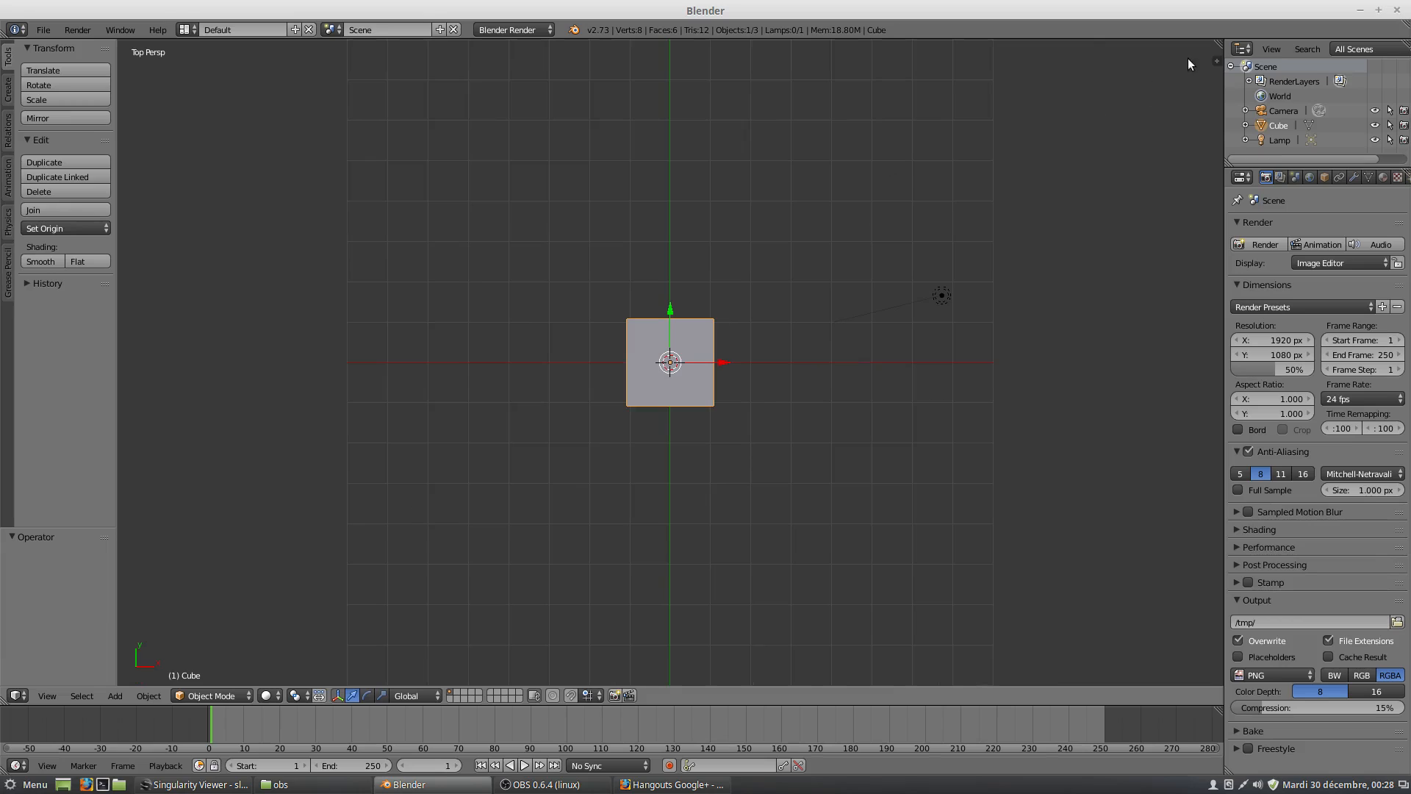
Show the 3D view's properties region and widen the properties editor.
{"action": "key", "text": "n"}
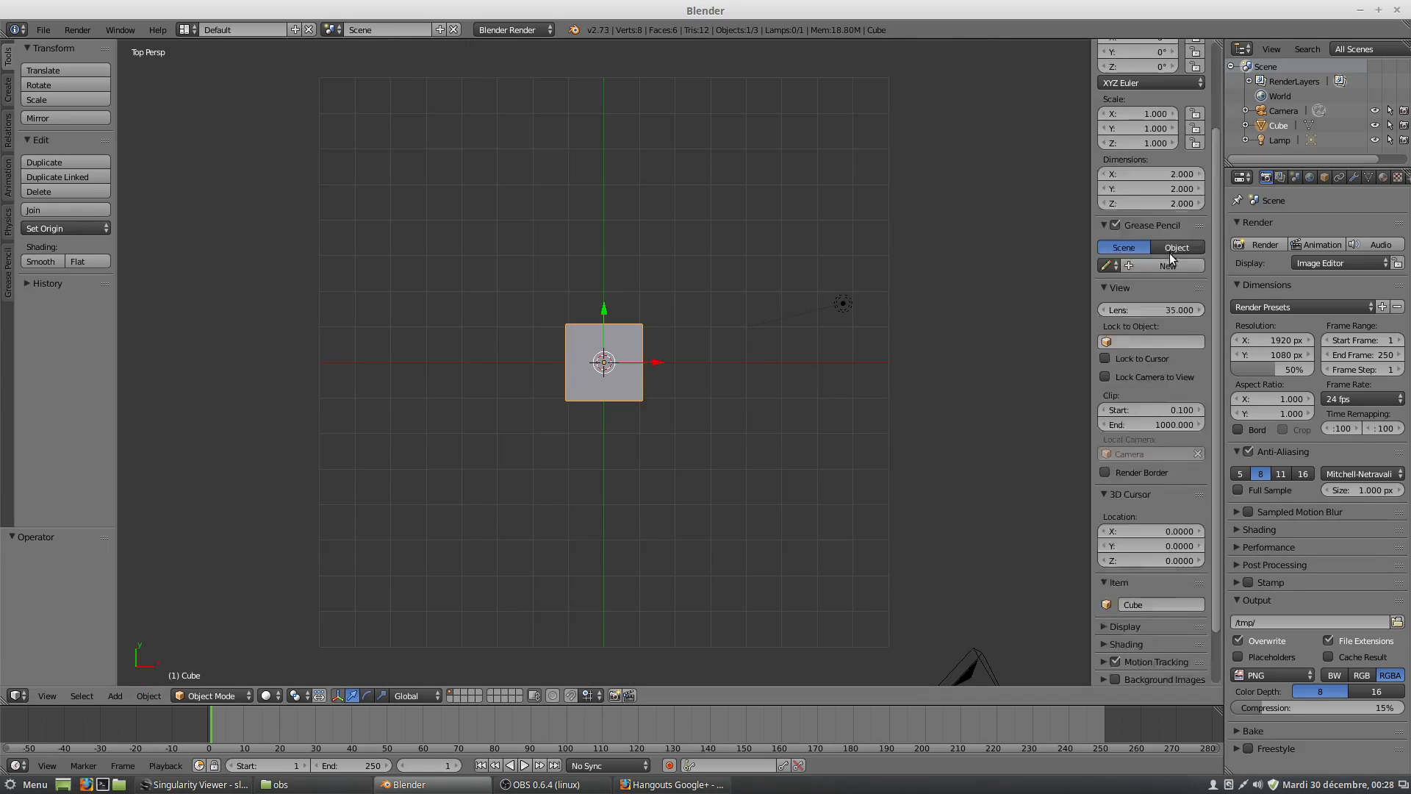
{"action": "scroll", "coordinate": [1198, 180], "scroll_direction": "down", "scroll_amount": 1}
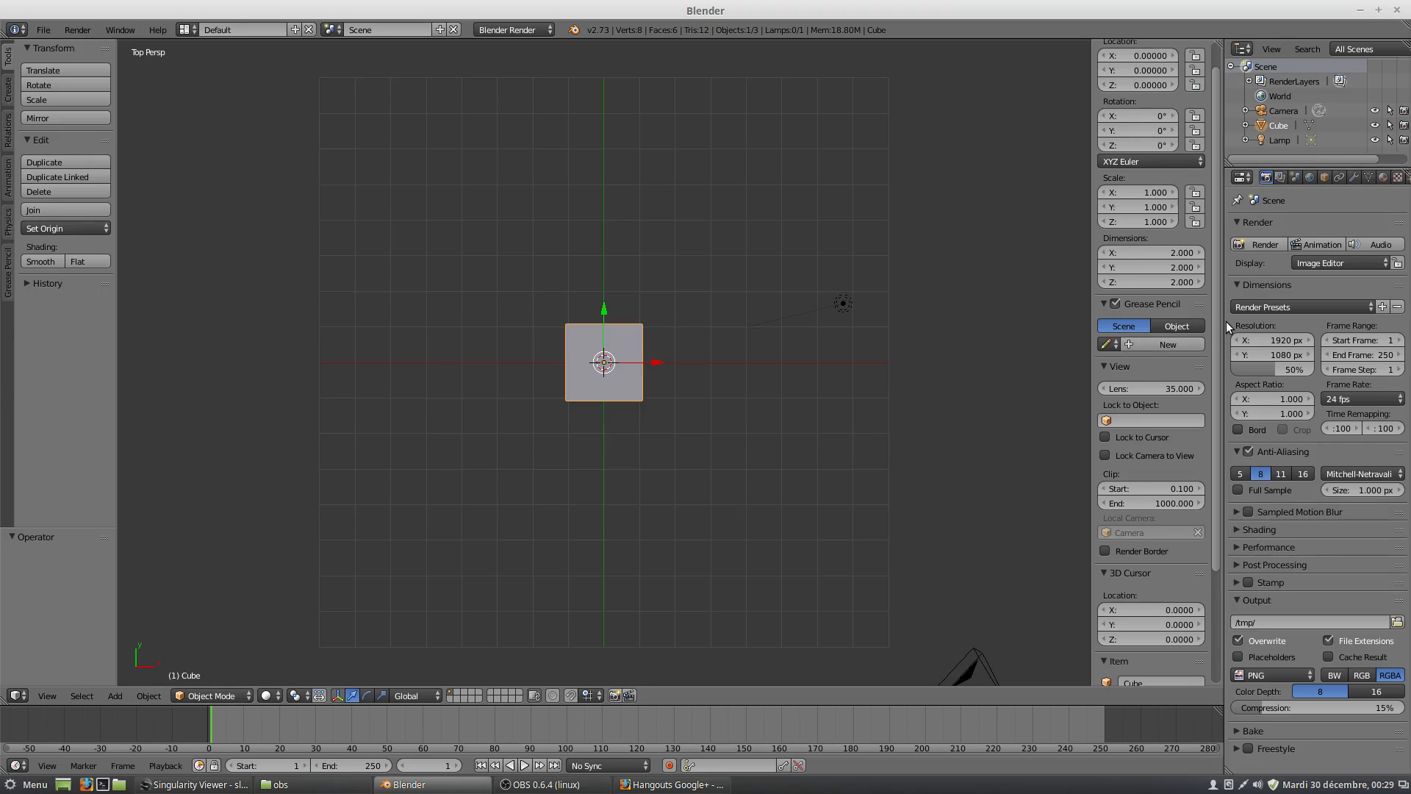
{"action": "left_click_drag", "start_coordinate": [1225, 322], "coordinate": [1133, 294]}
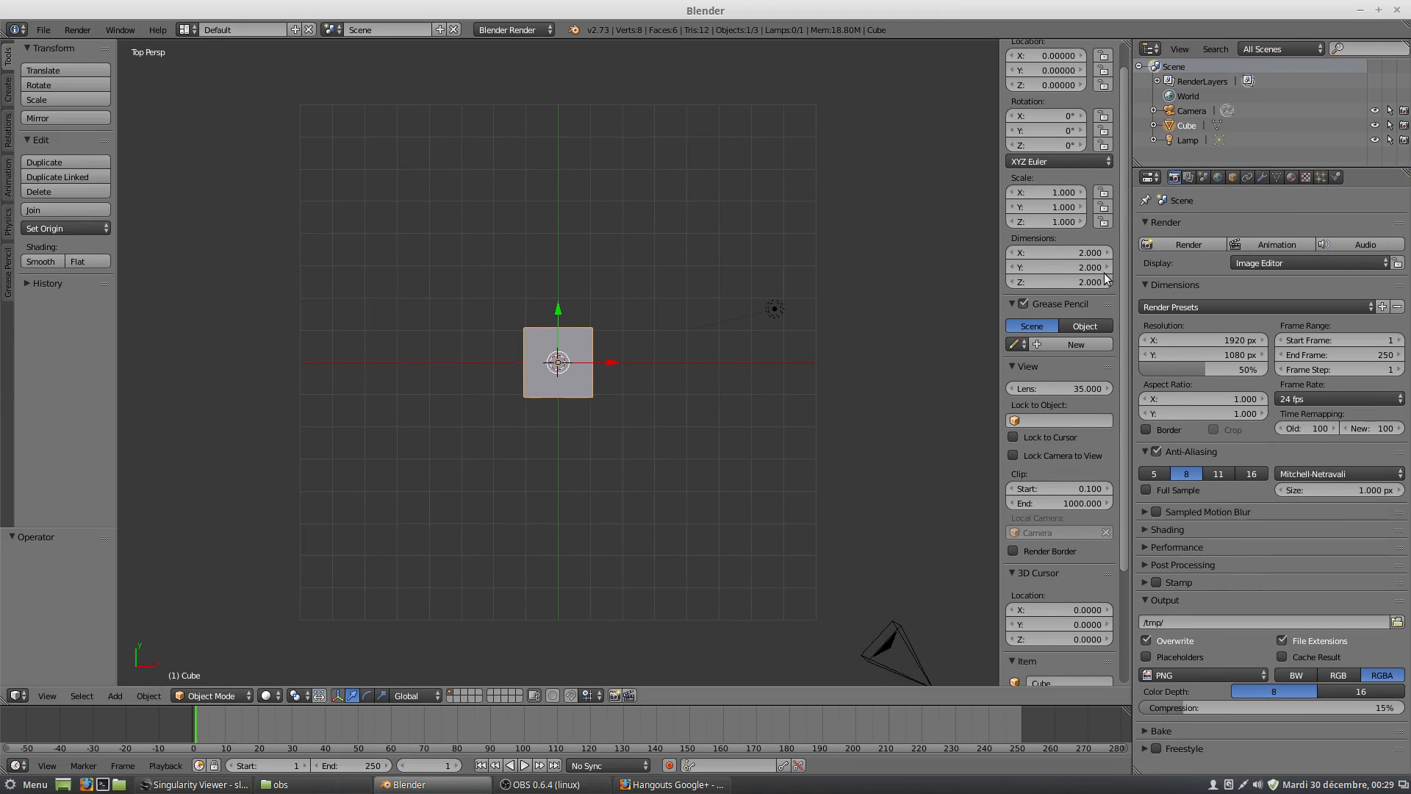
Add an Array modifier to the cube.
{"action": "left_click", "coordinate": [1263, 175]}
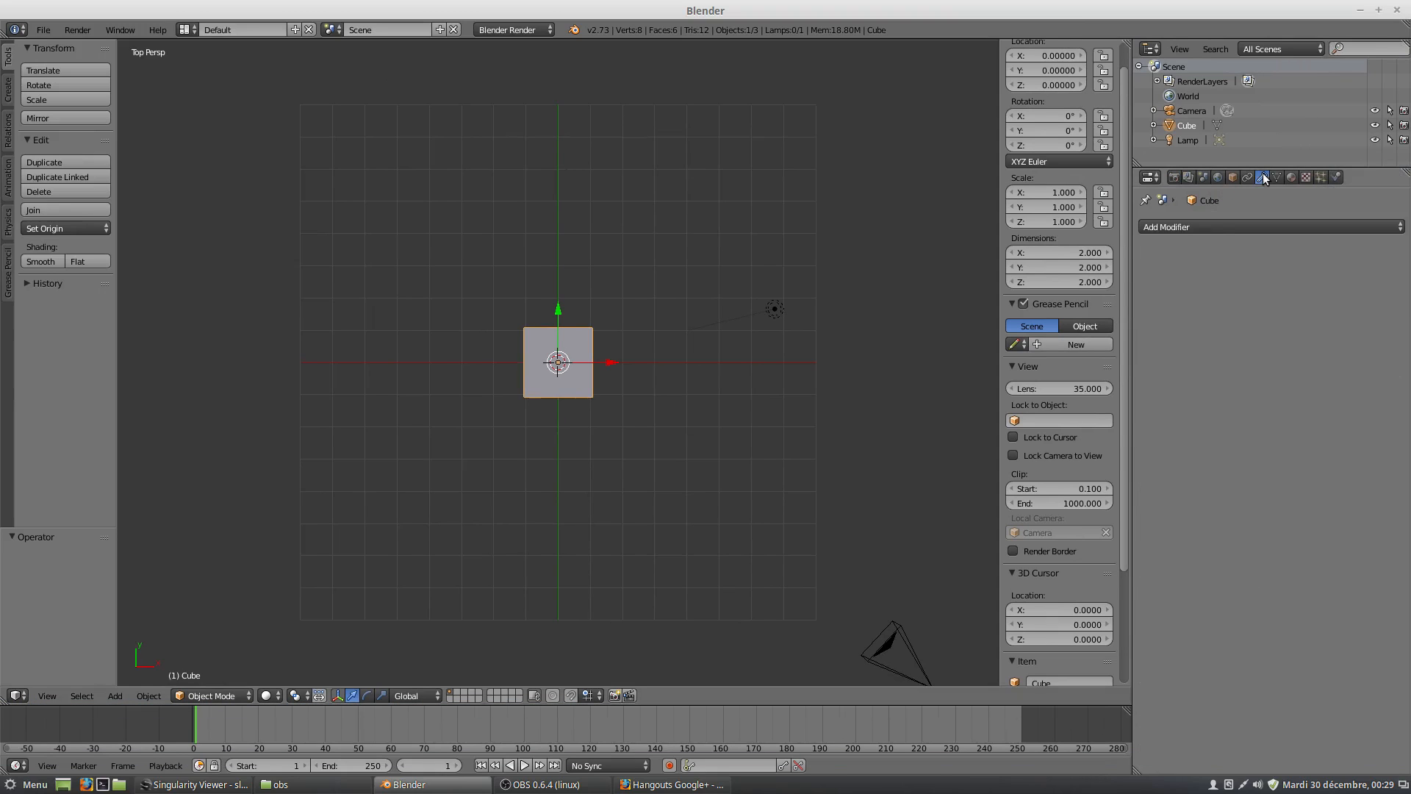
{"action": "left_click", "coordinate": [1188, 225]}
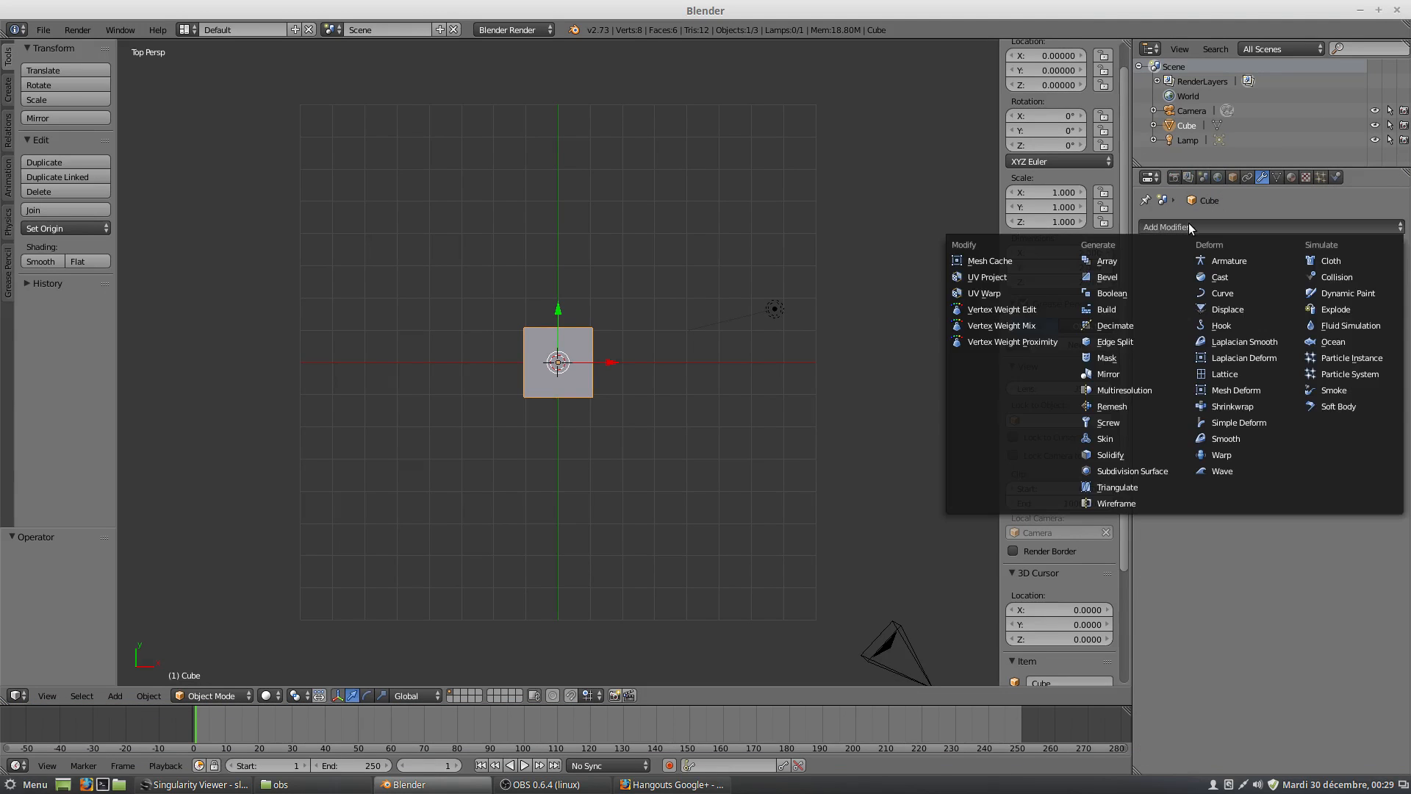
{"action": "left_click", "coordinate": [1113, 262]}
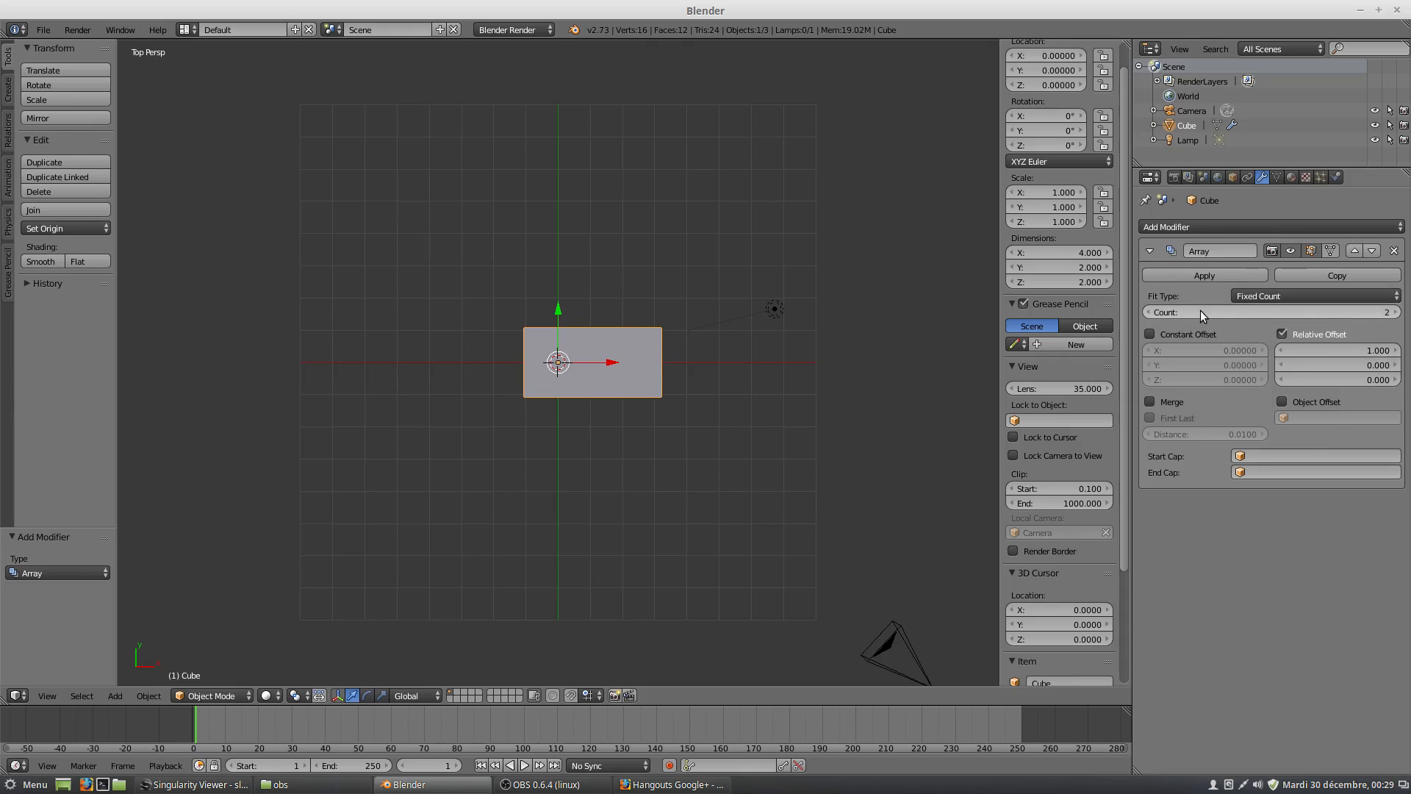
Set the Array modifier's count to 14.
{"action": "left_click", "coordinate": [1396, 313]}
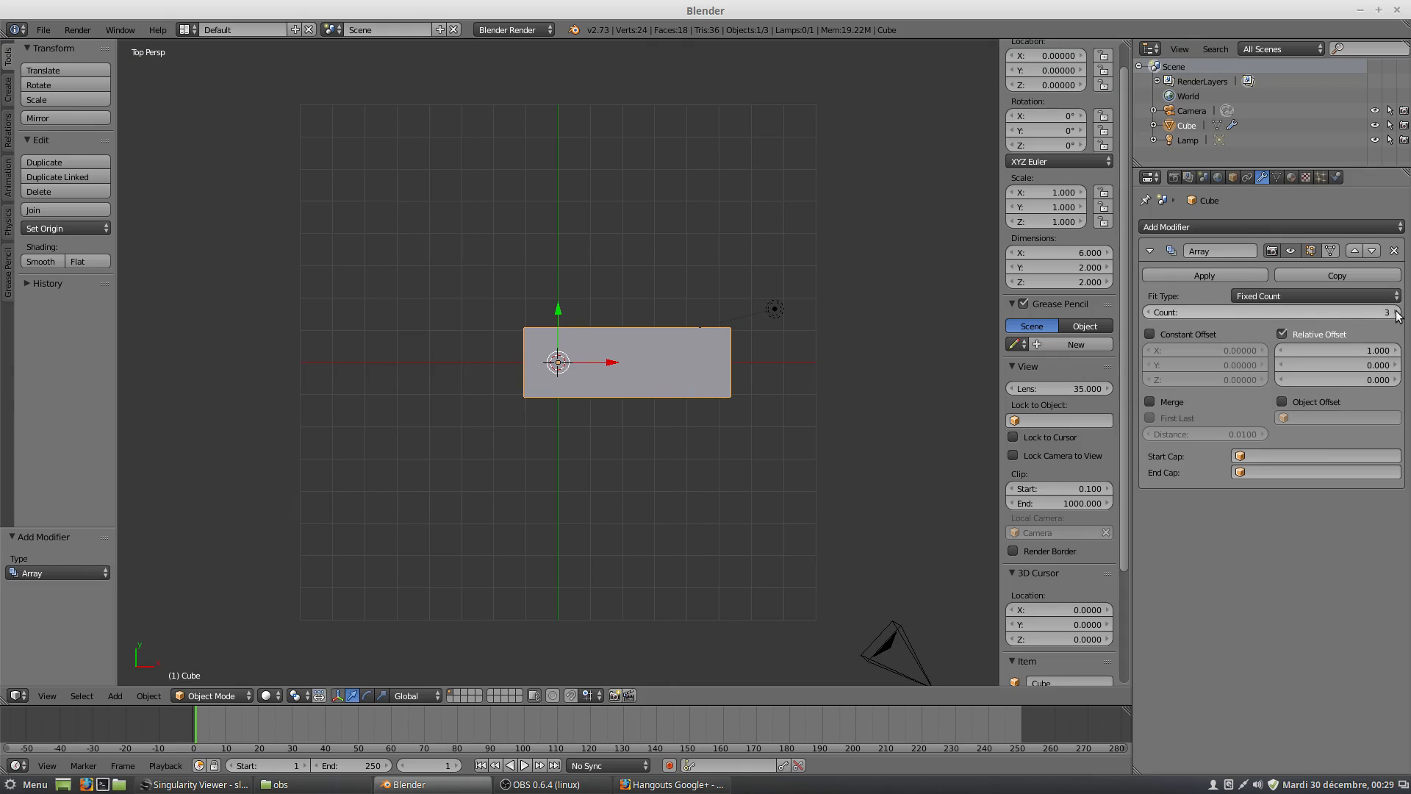
{"action": "left_click", "coordinate": [1396, 313]}
{"action": "left_click", "coordinate": [1396, 312]}
{"action": "left_click", "coordinate": [1396, 312]}
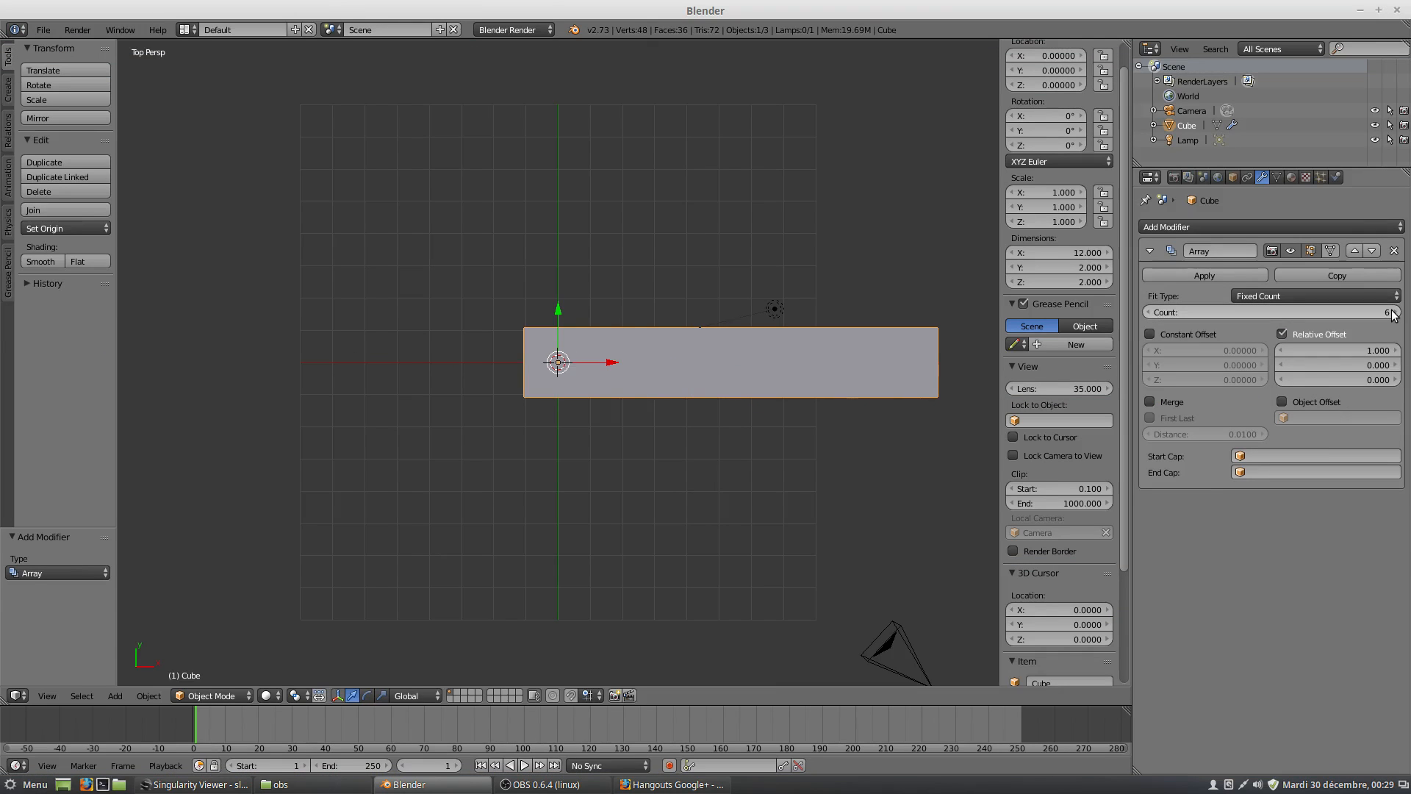
{"action": "left_click", "coordinate": [1396, 312]}
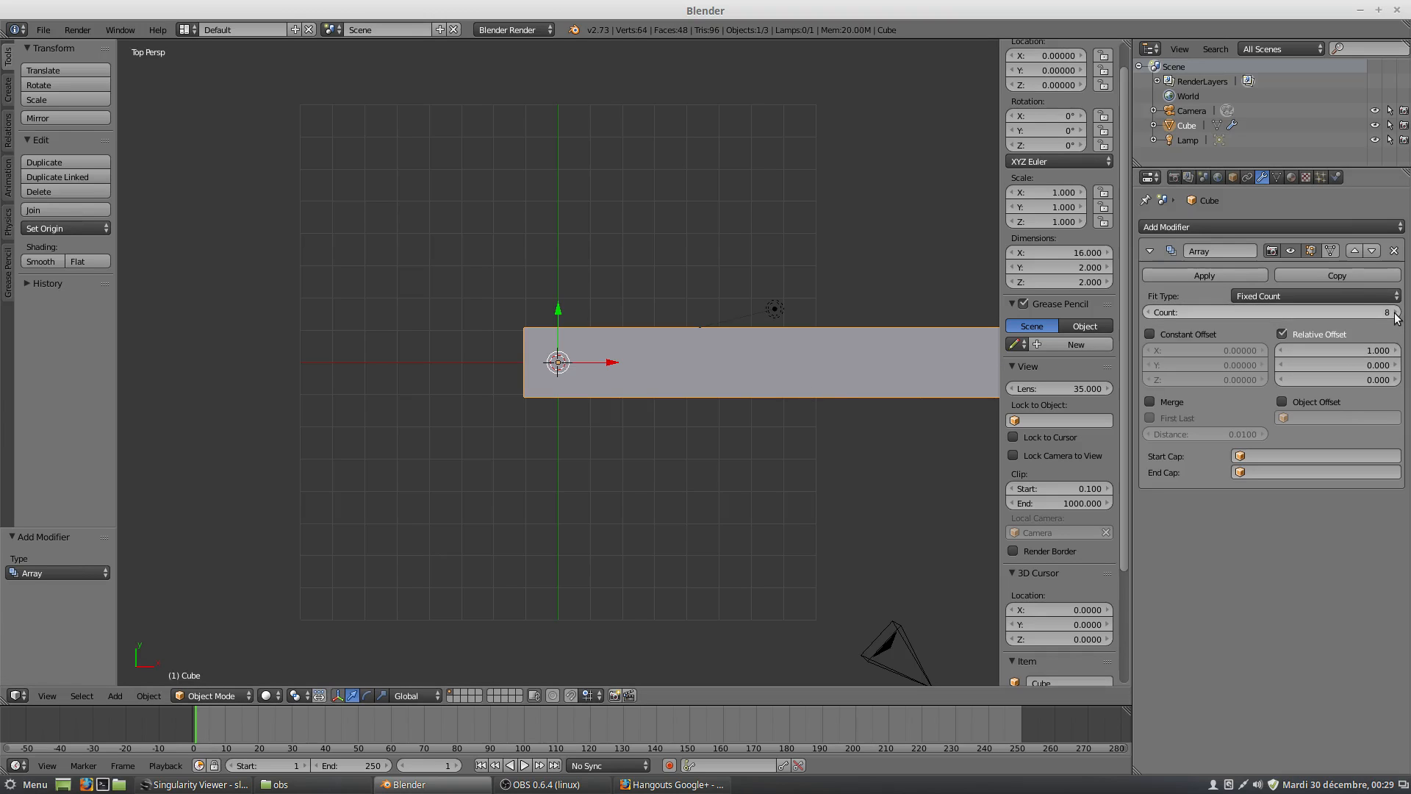
{"action": "left_click", "coordinate": [1396, 312]}
{"action": "left_click", "coordinate": [1396, 312]}
{"action": "left_click", "coordinate": [1396, 313]}
{"action": "left_click", "coordinate": [1396, 312]}
{"action": "left_click", "coordinate": [1396, 312]}
{"action": "left_click", "coordinate": [1396, 313]}
{"action": "left_click", "coordinate": [1396, 313]}
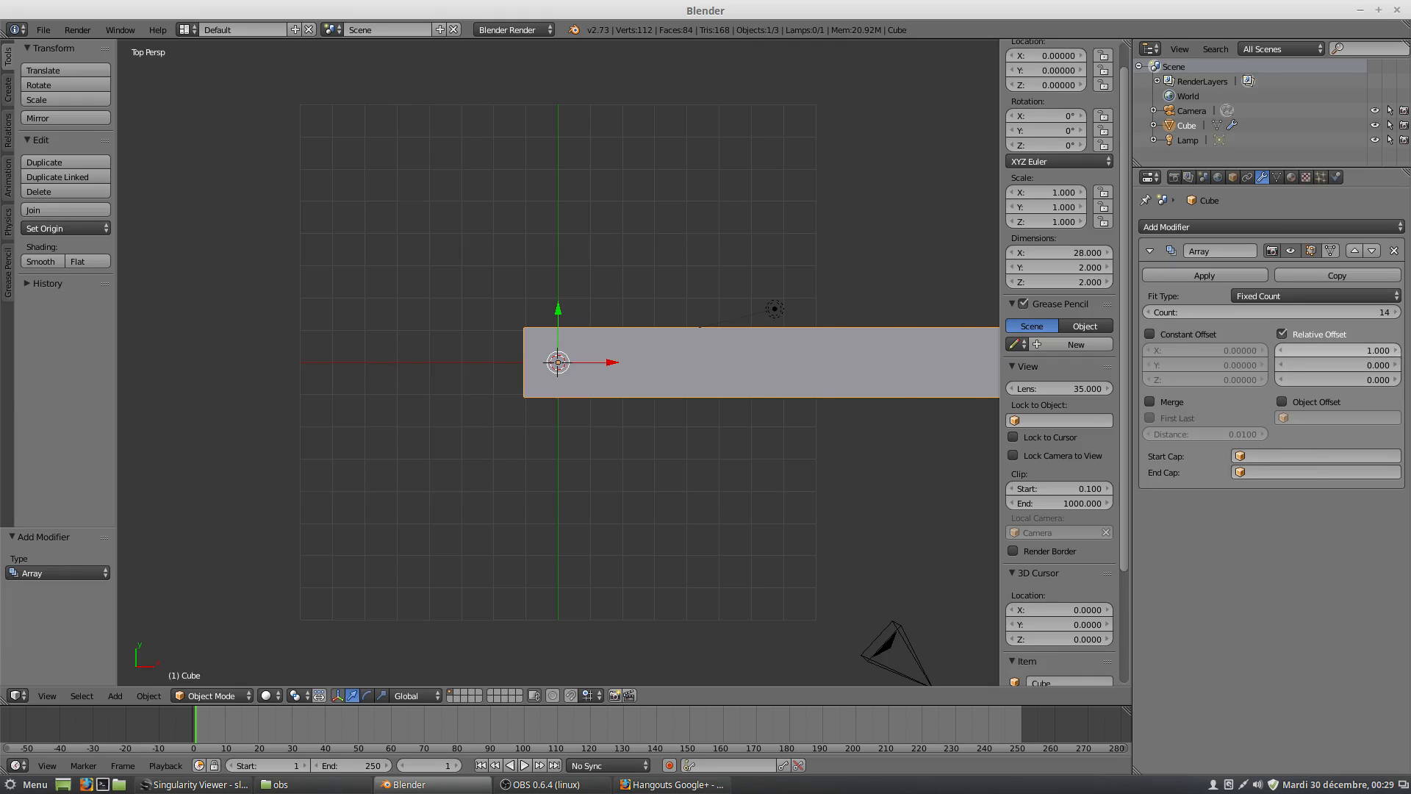
Set the array's relative X offset to 1.1 and switch the top view to orthographic.
{"action": "left_click", "coordinate": [1397, 351]}
{"action": "left_click", "coordinate": [1397, 351]}
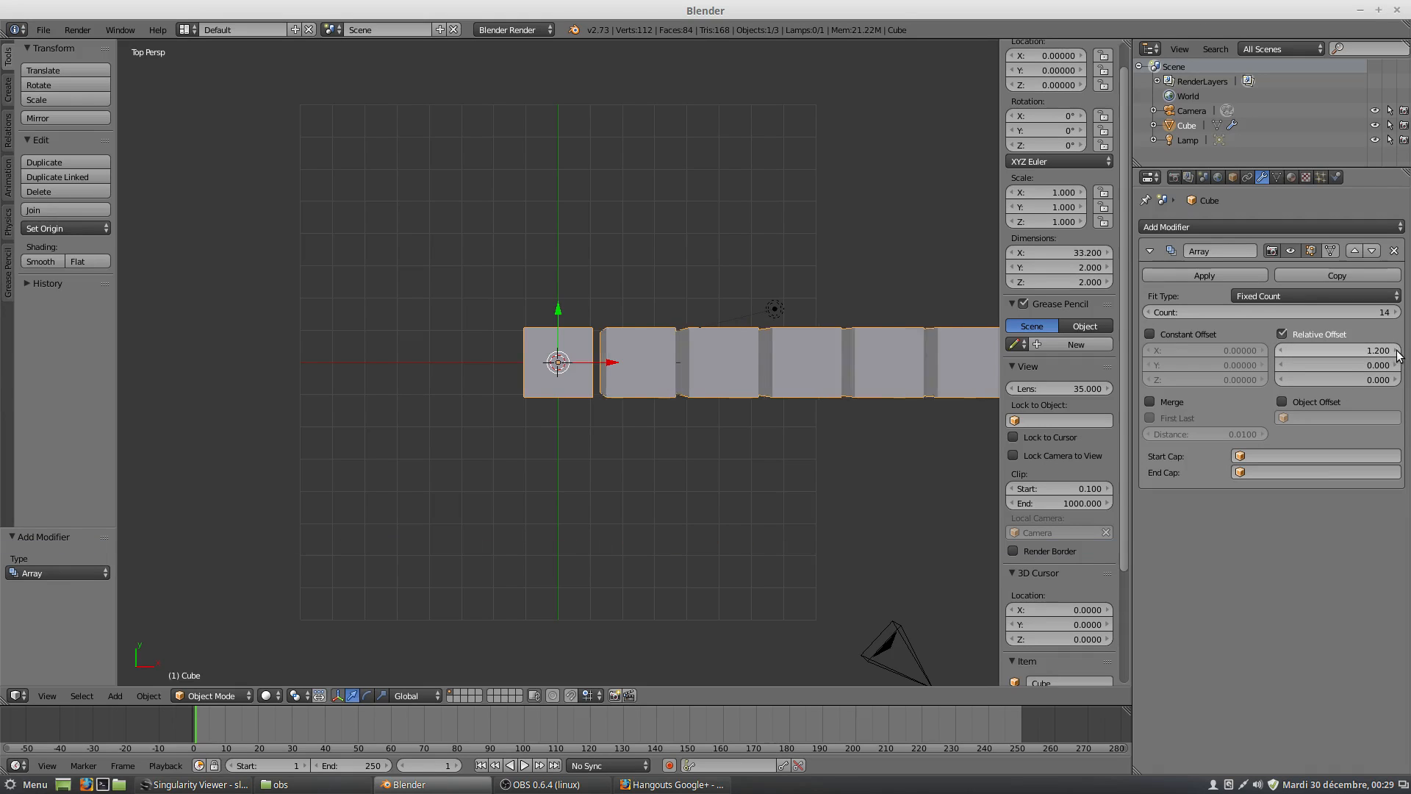
{"action": "left_click", "coordinate": [1397, 351]}
{"action": "left_click", "coordinate": [1397, 351]}
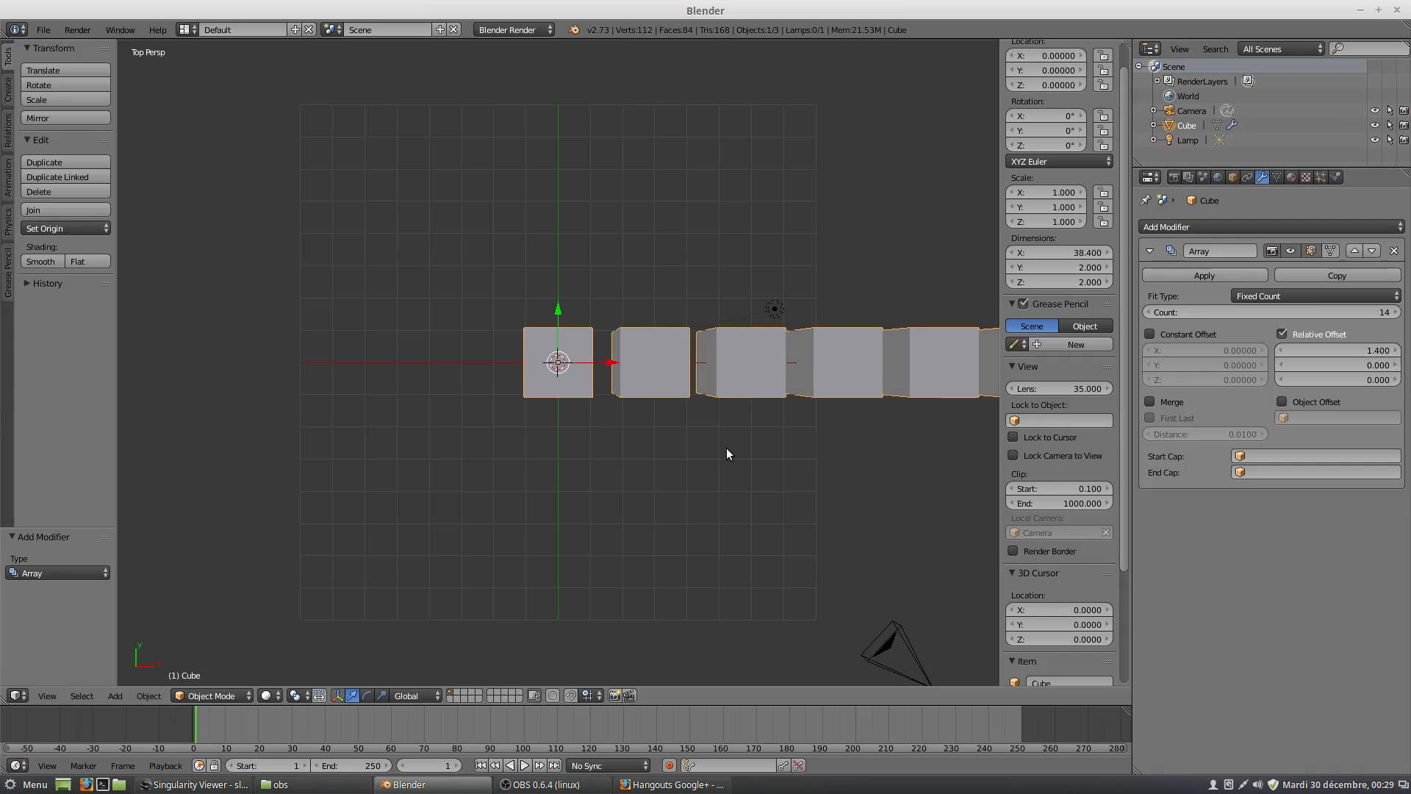
{"action": "key", "text": "KP_5"}
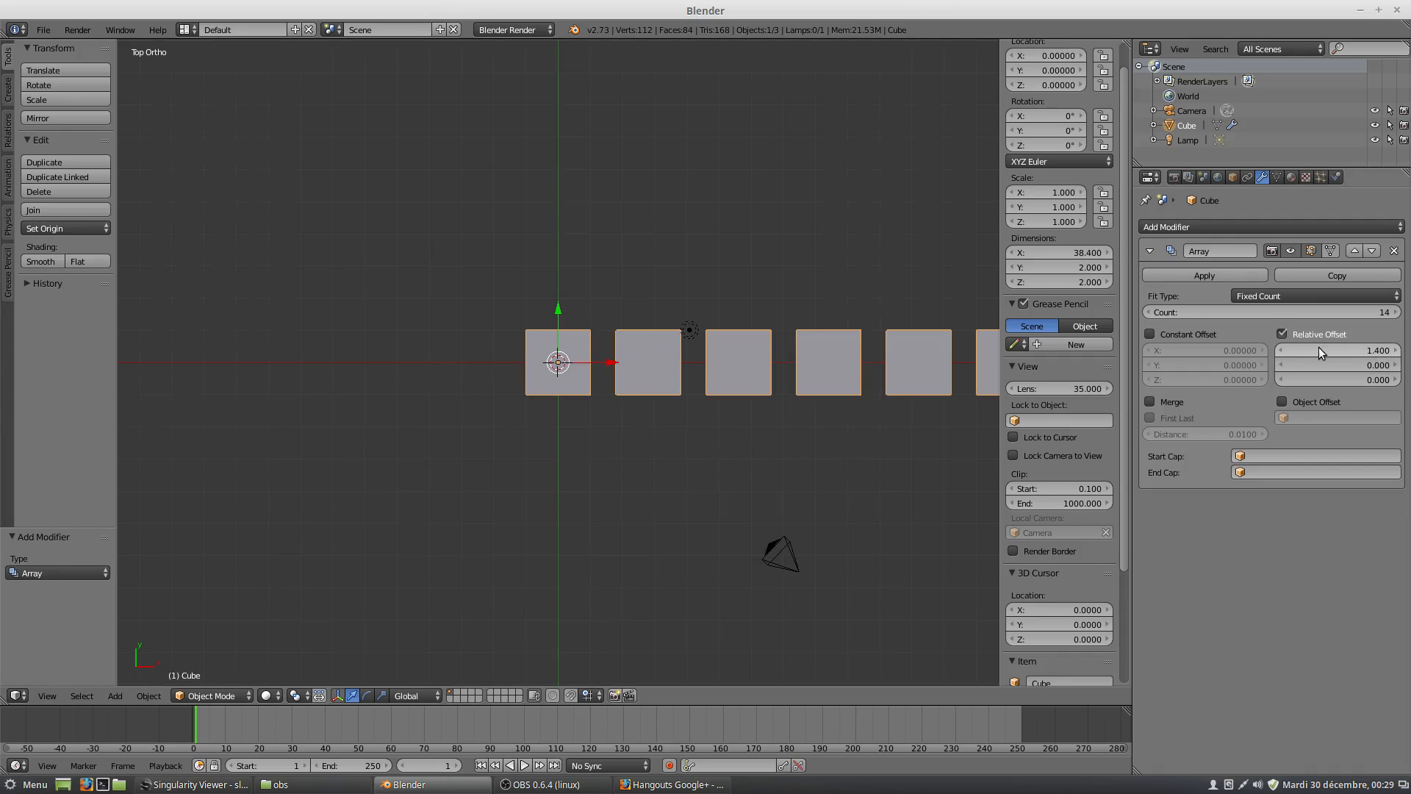
{"action": "left_click", "coordinate": [1285, 350]}
{"action": "left_click", "coordinate": [1285, 350]}
{"action": "left_click", "coordinate": [1285, 350]}
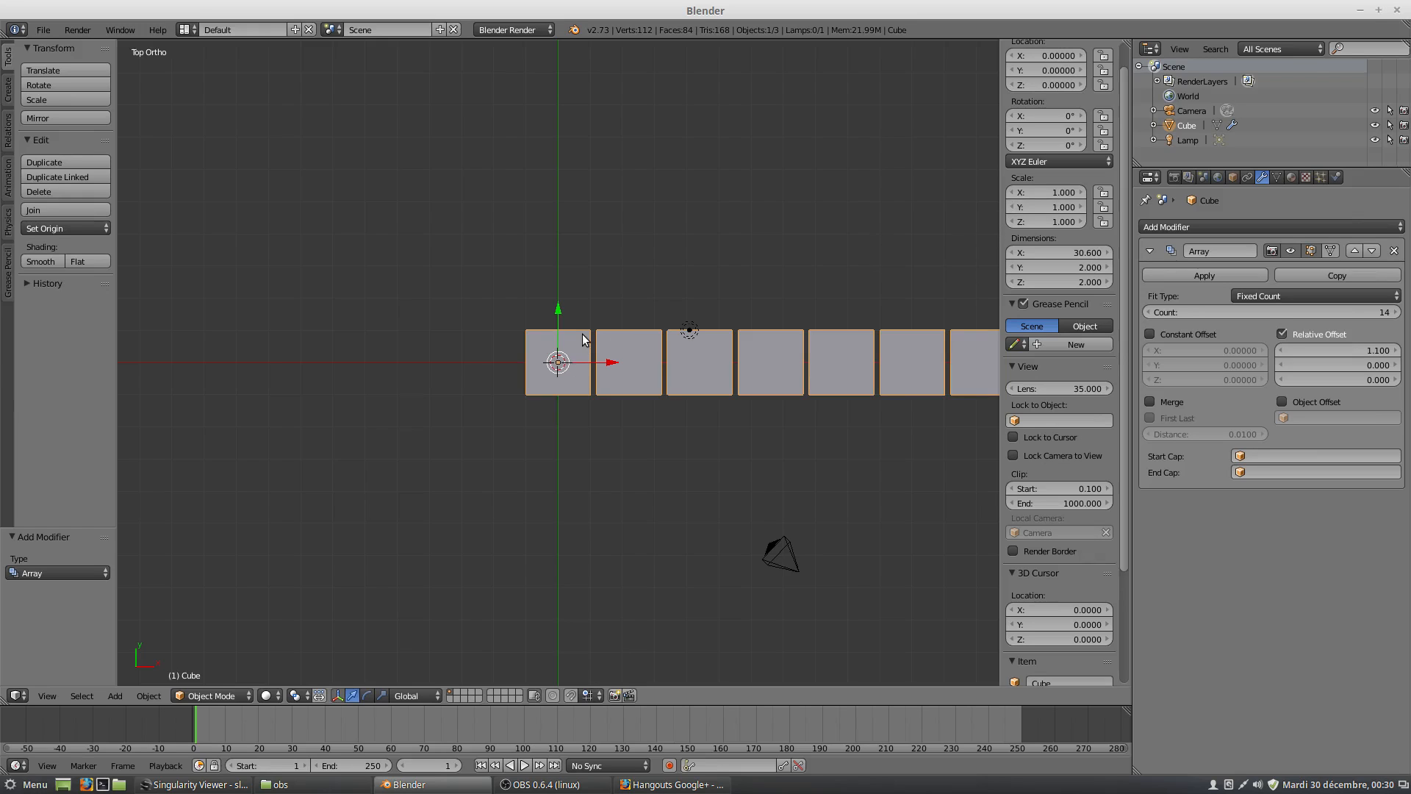
Replace the array's relative offset with a constant offset of 2 along X.
{"action": "scroll", "coordinate": [581, 333], "scroll_direction": "up", "scroll_amount": 3}
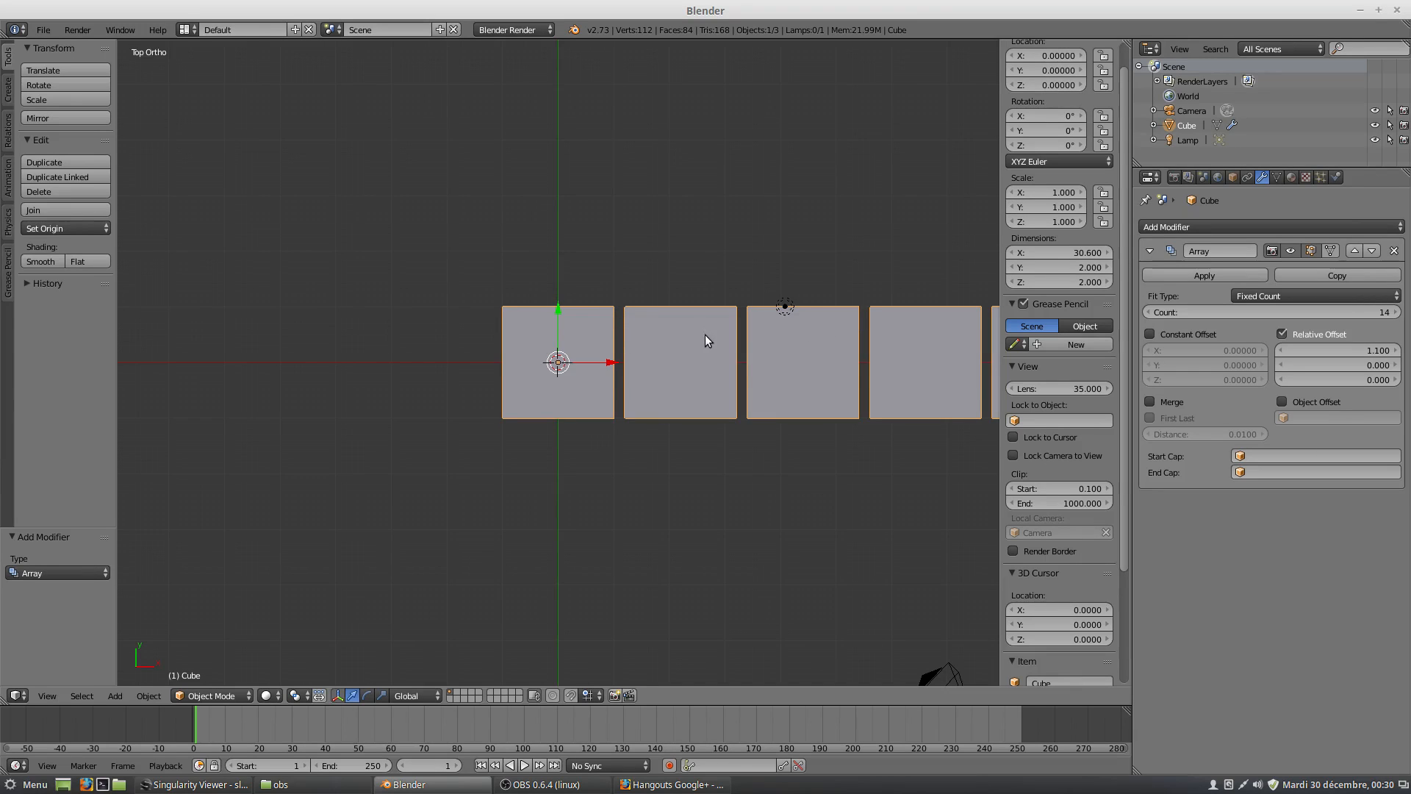
{"action": "left_click", "coordinate": [1150, 335]}
{"action": "left_click", "coordinate": [1282, 335]}
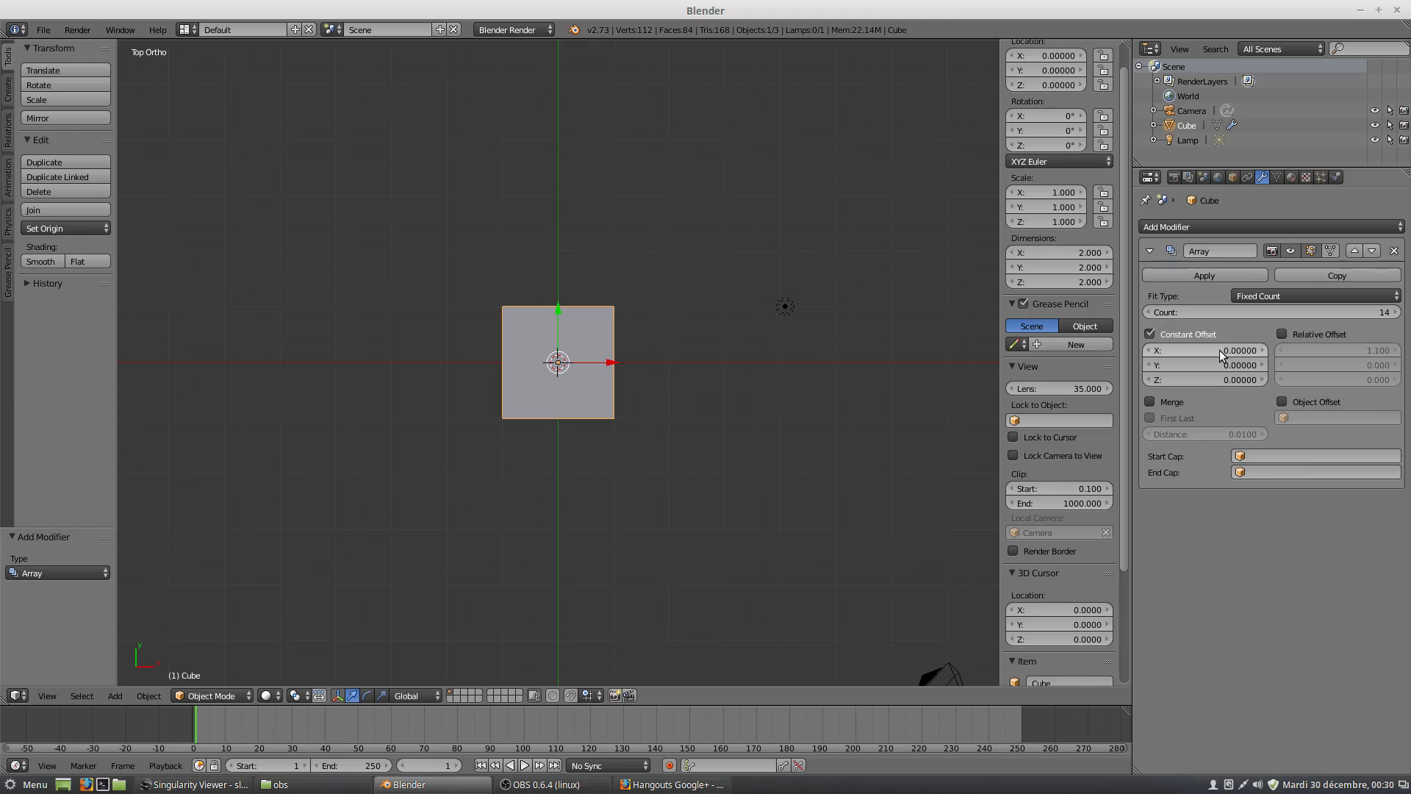
{"action": "left_click", "coordinate": [1263, 350]}
{"action": "left_click", "coordinate": [1244, 351]}
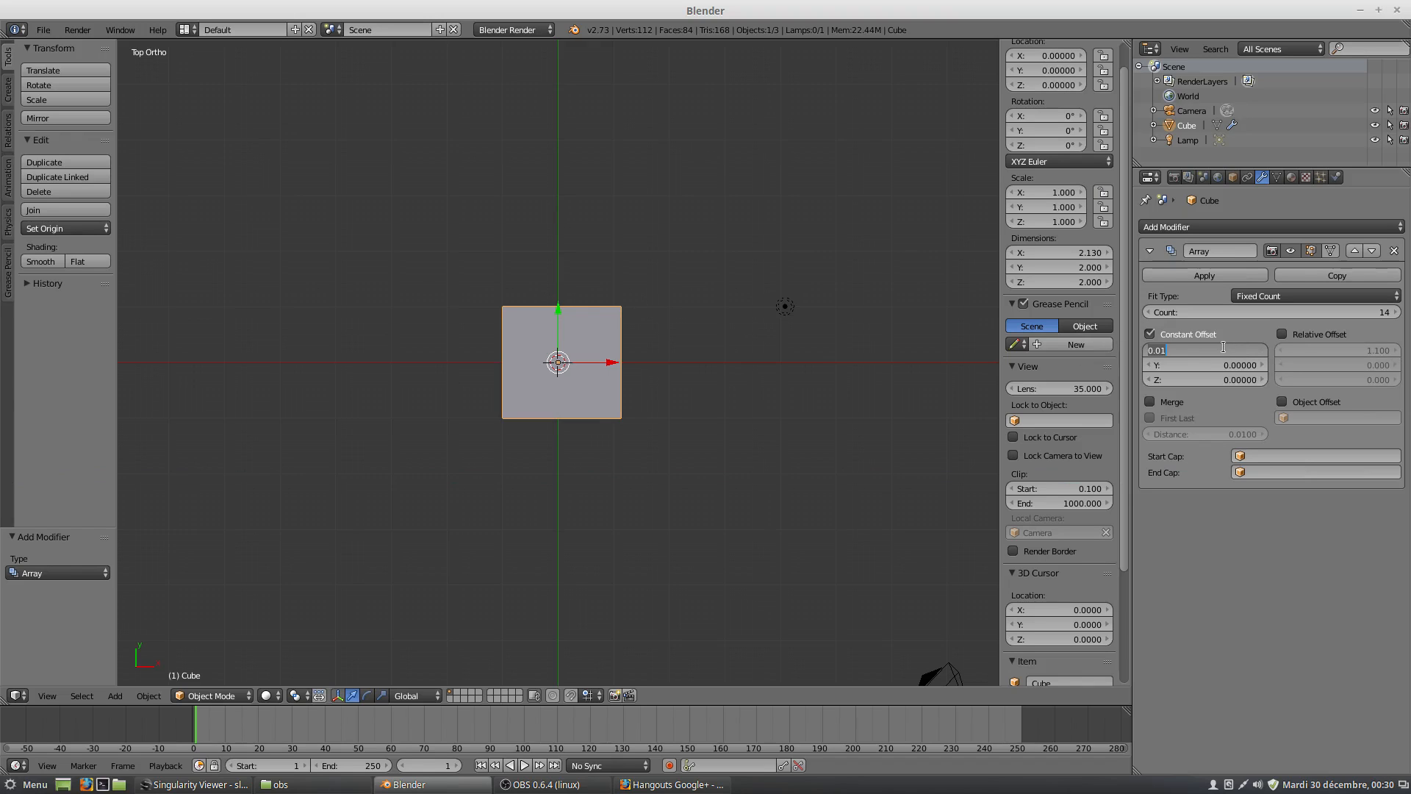
{"action": "type", "text": "2"}
{"action": "key", "text": "Return"}
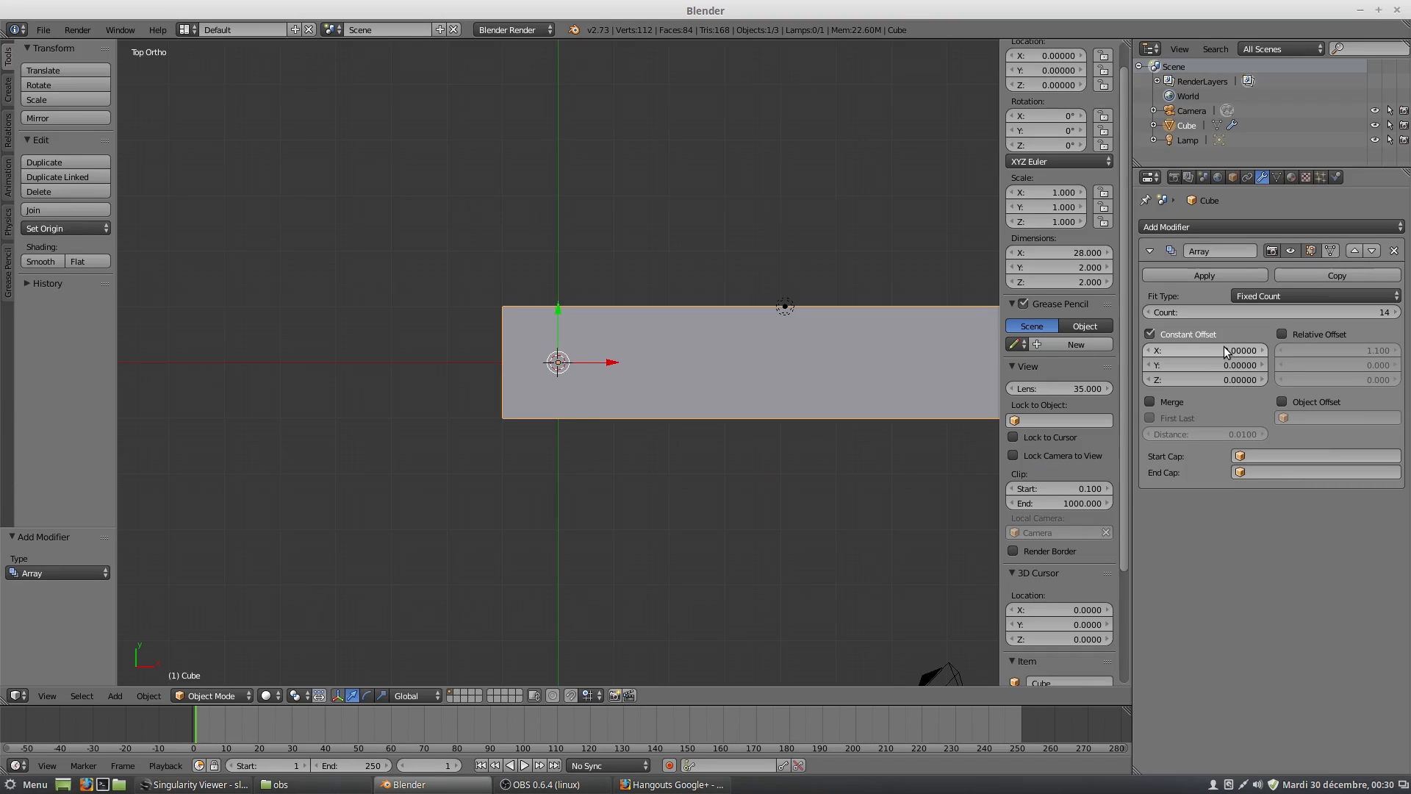
Set the array's constant X offset to 3.
{"action": "scroll", "coordinate": [725, 351], "scroll_direction": "down", "scroll_amount": 2}
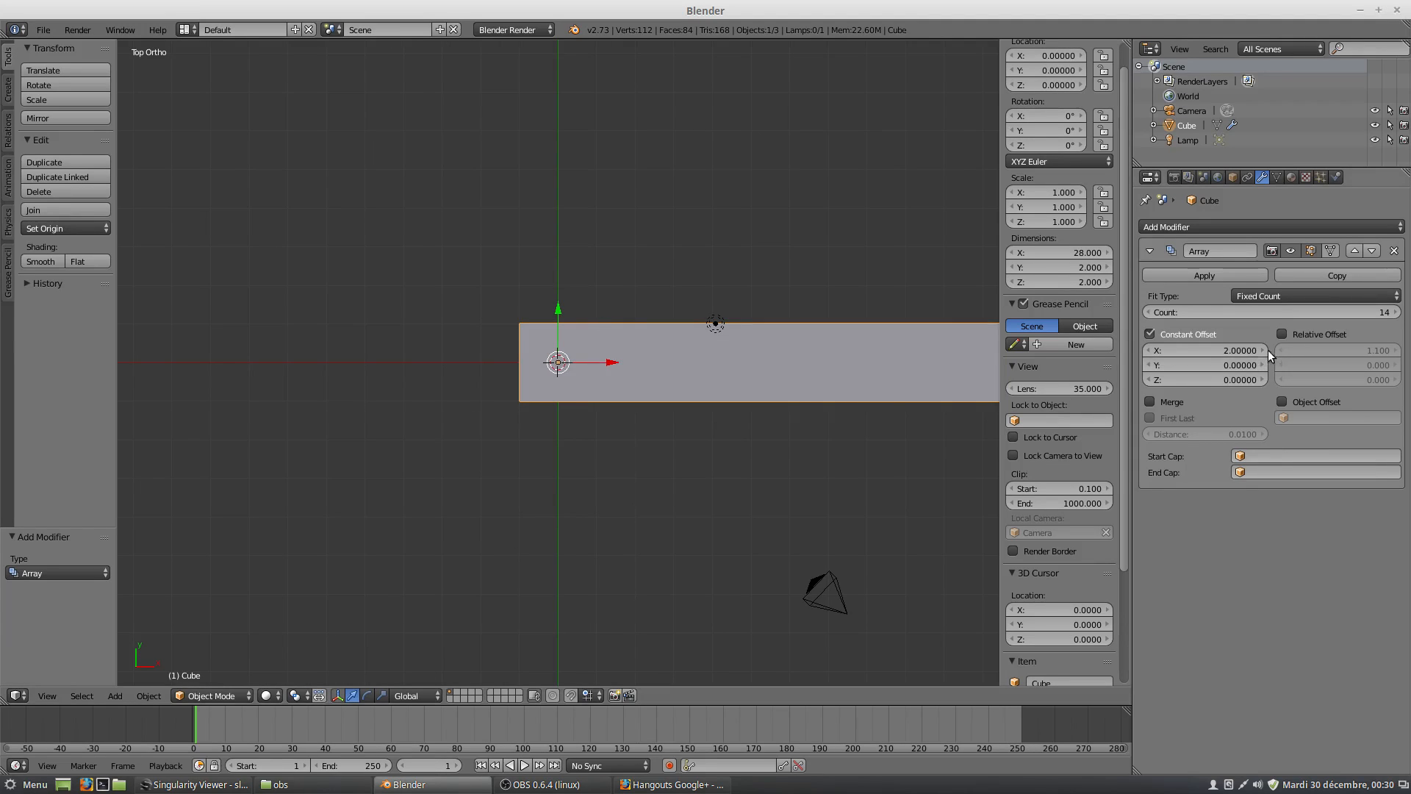
{"action": "left_click", "coordinate": [1225, 350]}
{"action": "type", "text": "3"}
{"action": "key", "text": "Return"}
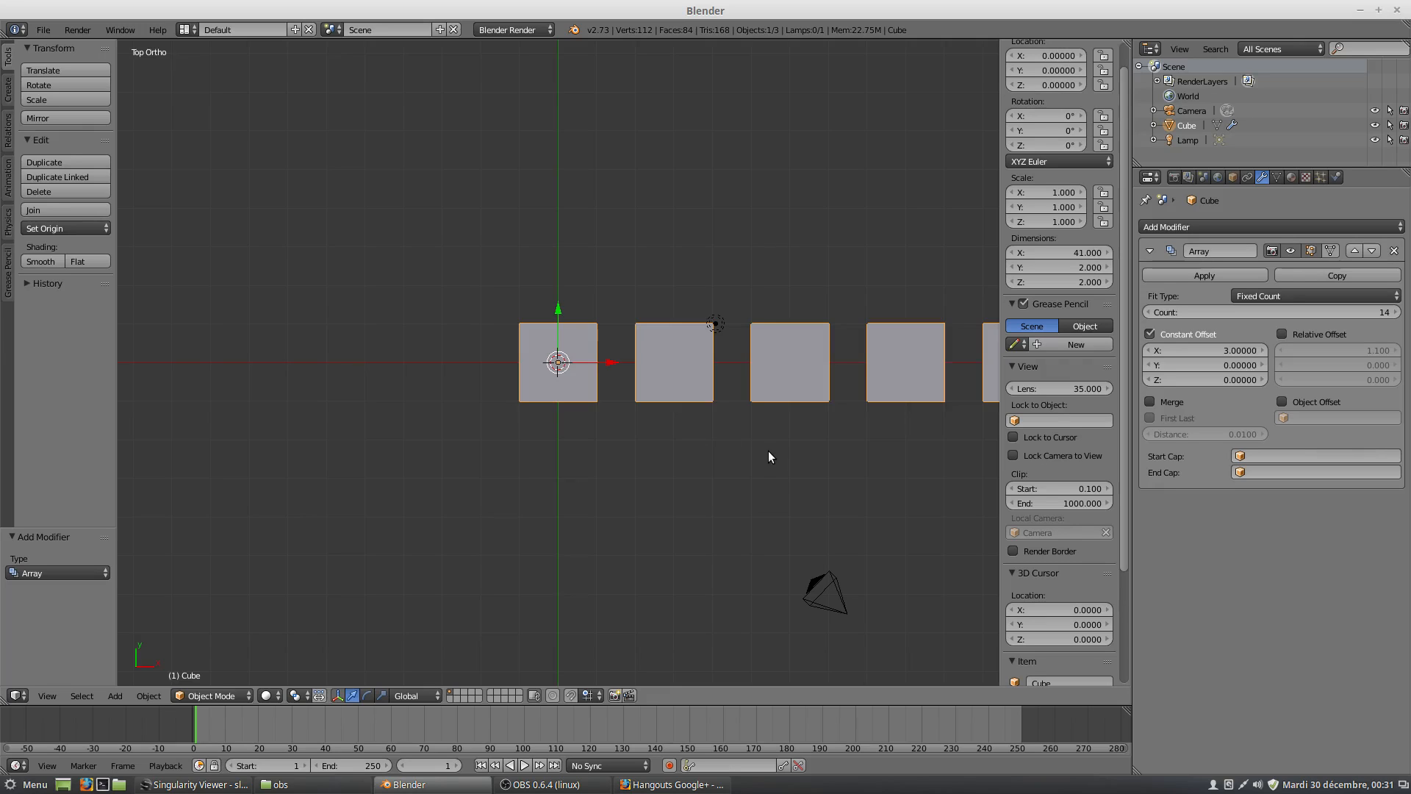
Scale the cube by 0.5 and apply its scale.
{"action": "type", "text": "s0.5"}
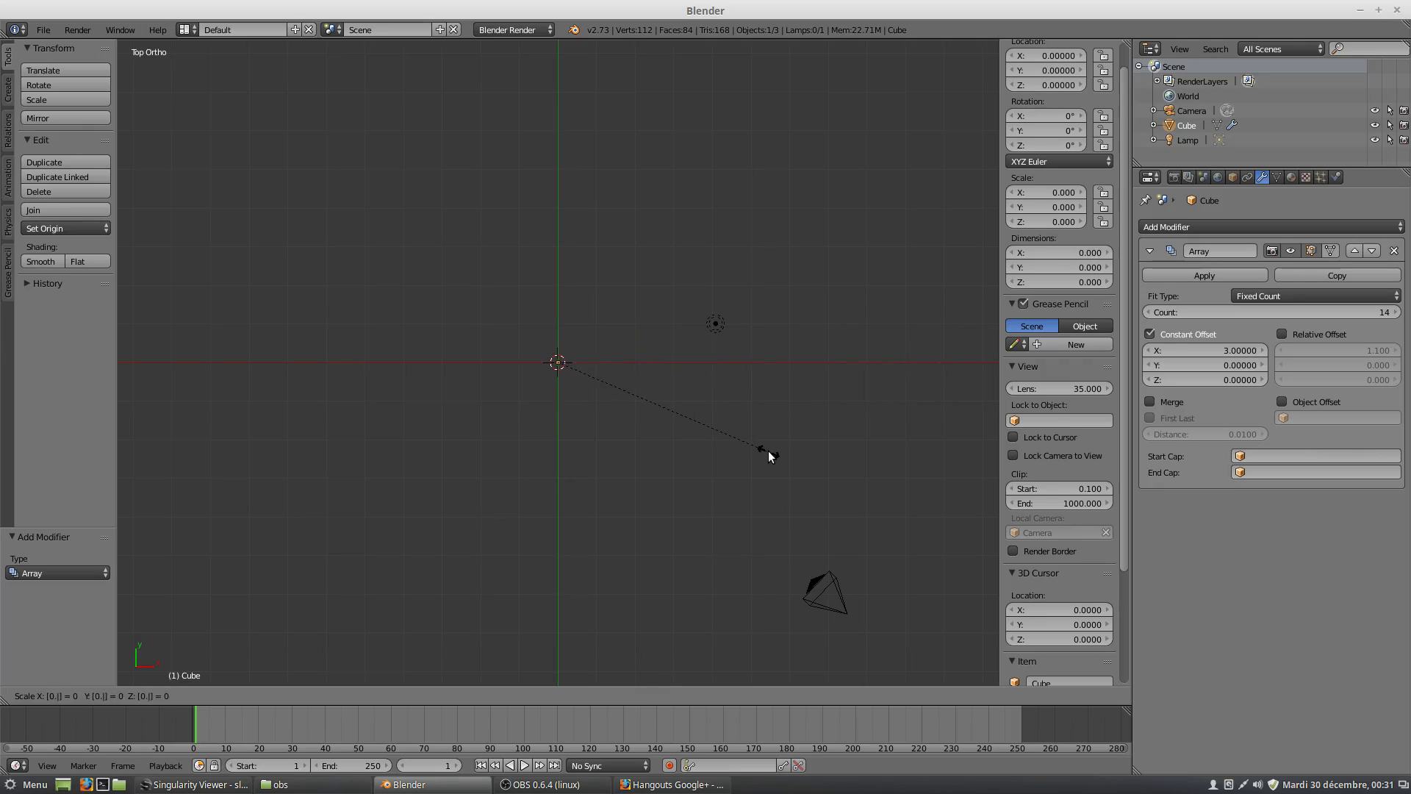
{"action": "key", "text": "Return"}
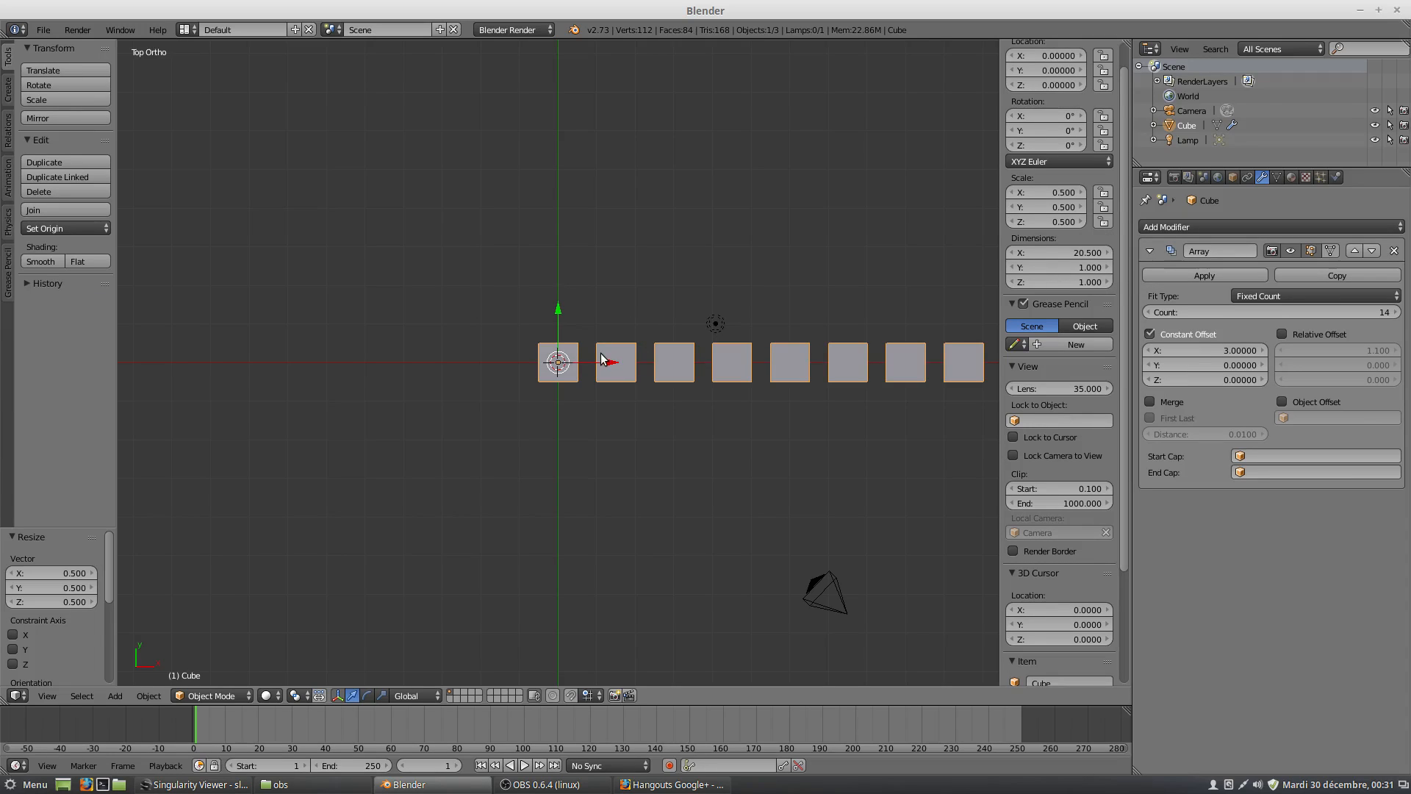
{"action": "key", "text": "ctrl+a"}
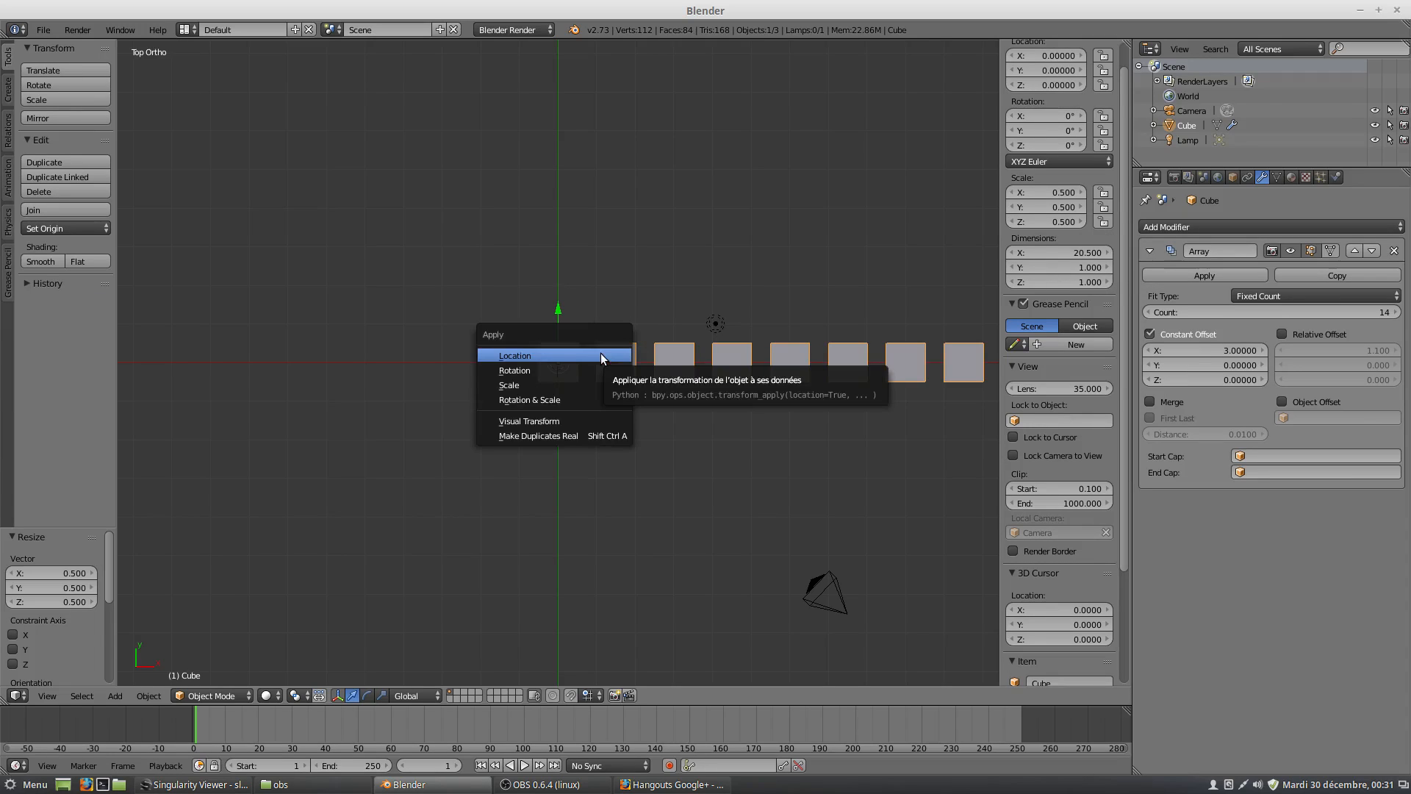
{"action": "left_click", "coordinate": [577, 384]}
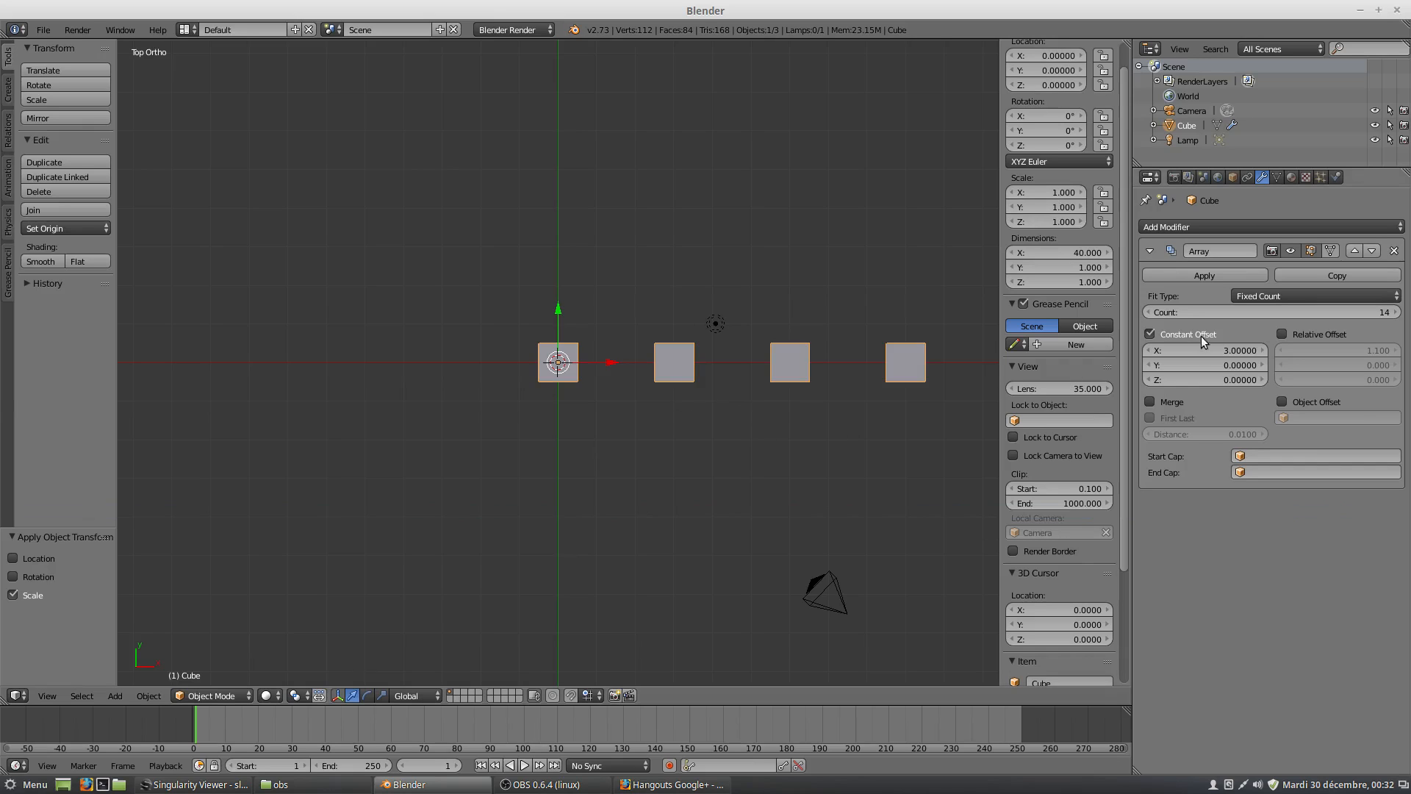
Disable the array's constant offset and enable Object Offset instead.
{"action": "left_click", "coordinate": [1150, 334]}
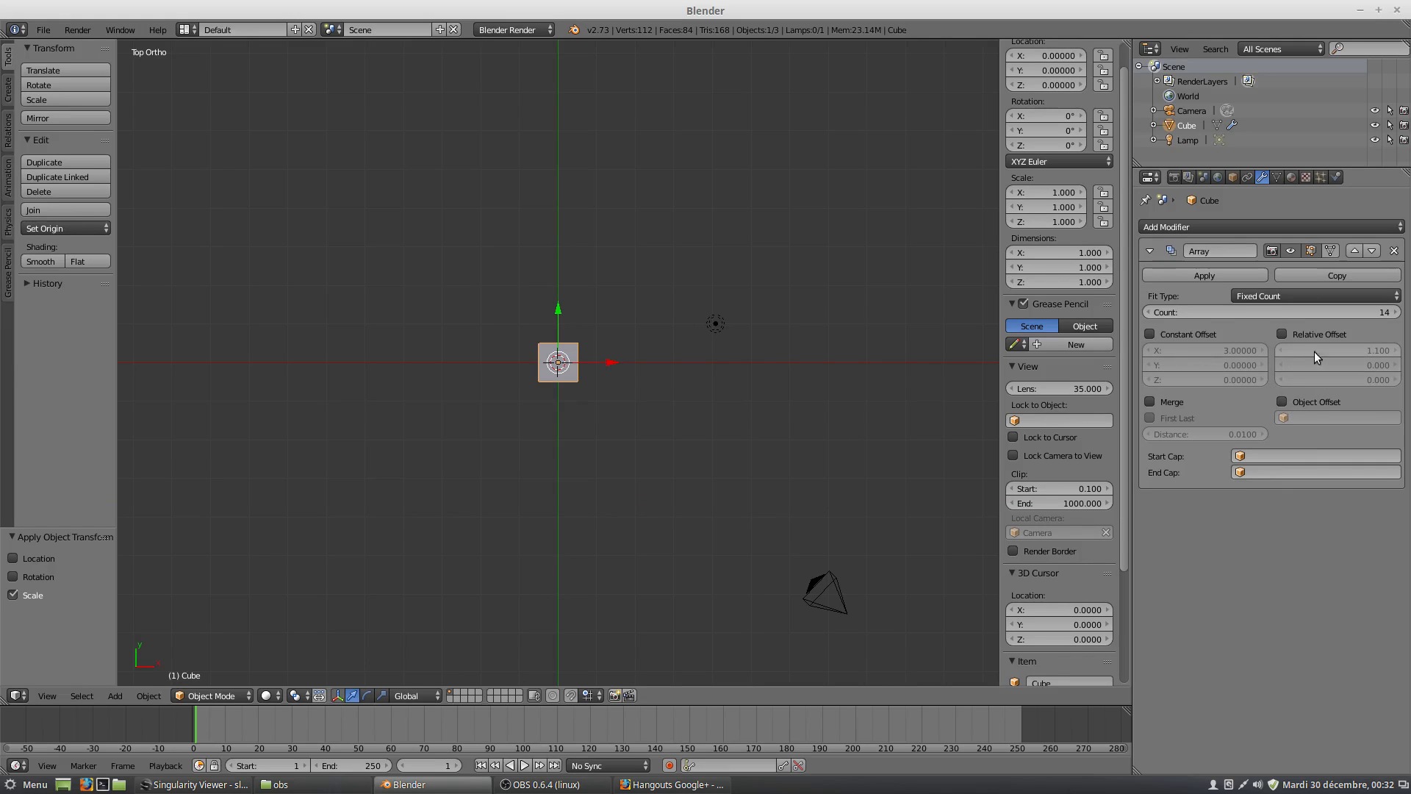
{"action": "left_click", "coordinate": [1282, 402]}
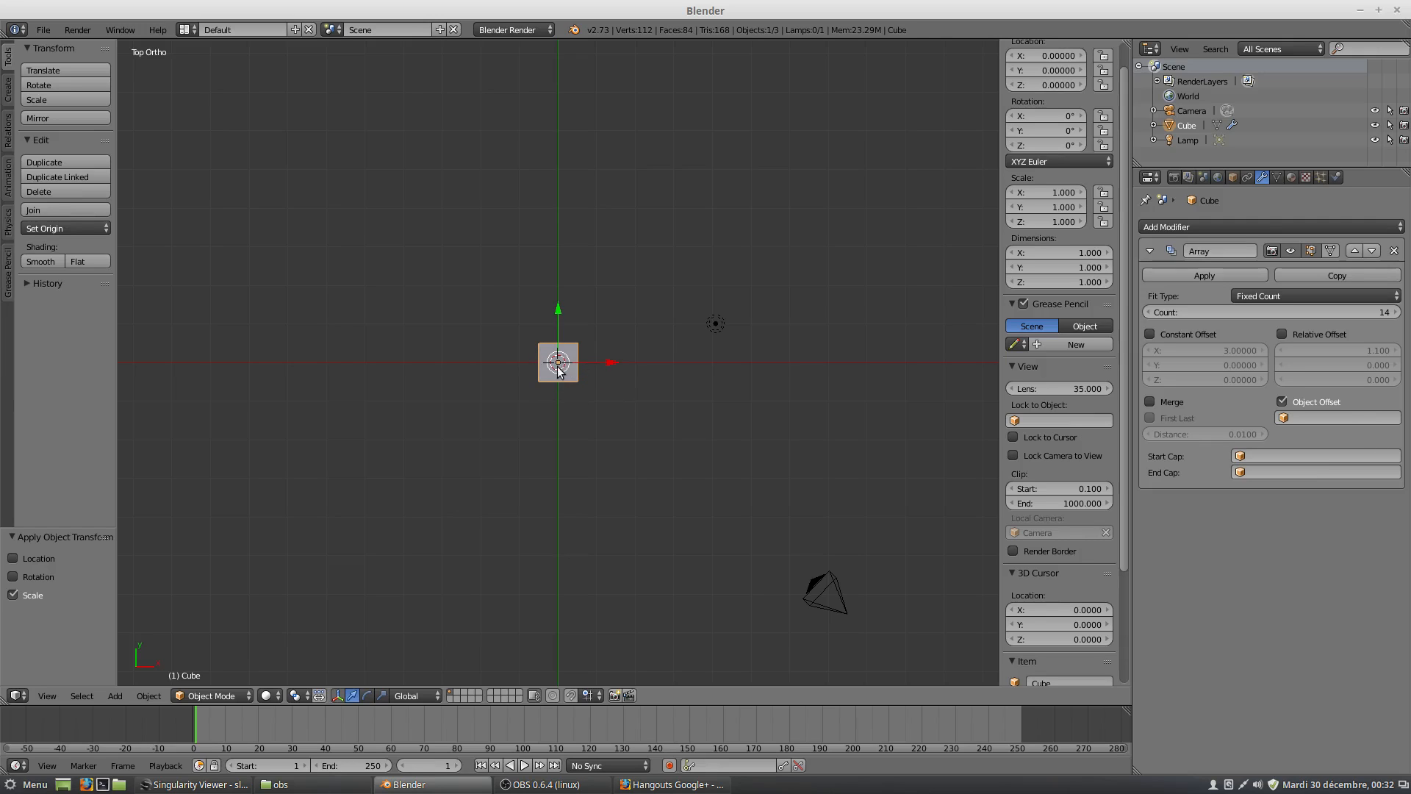
Snap the 3D cursor to the selected cube.
{"action": "scroll", "coordinate": [558, 371], "scroll_direction": "up", "scroll_amount": 5}
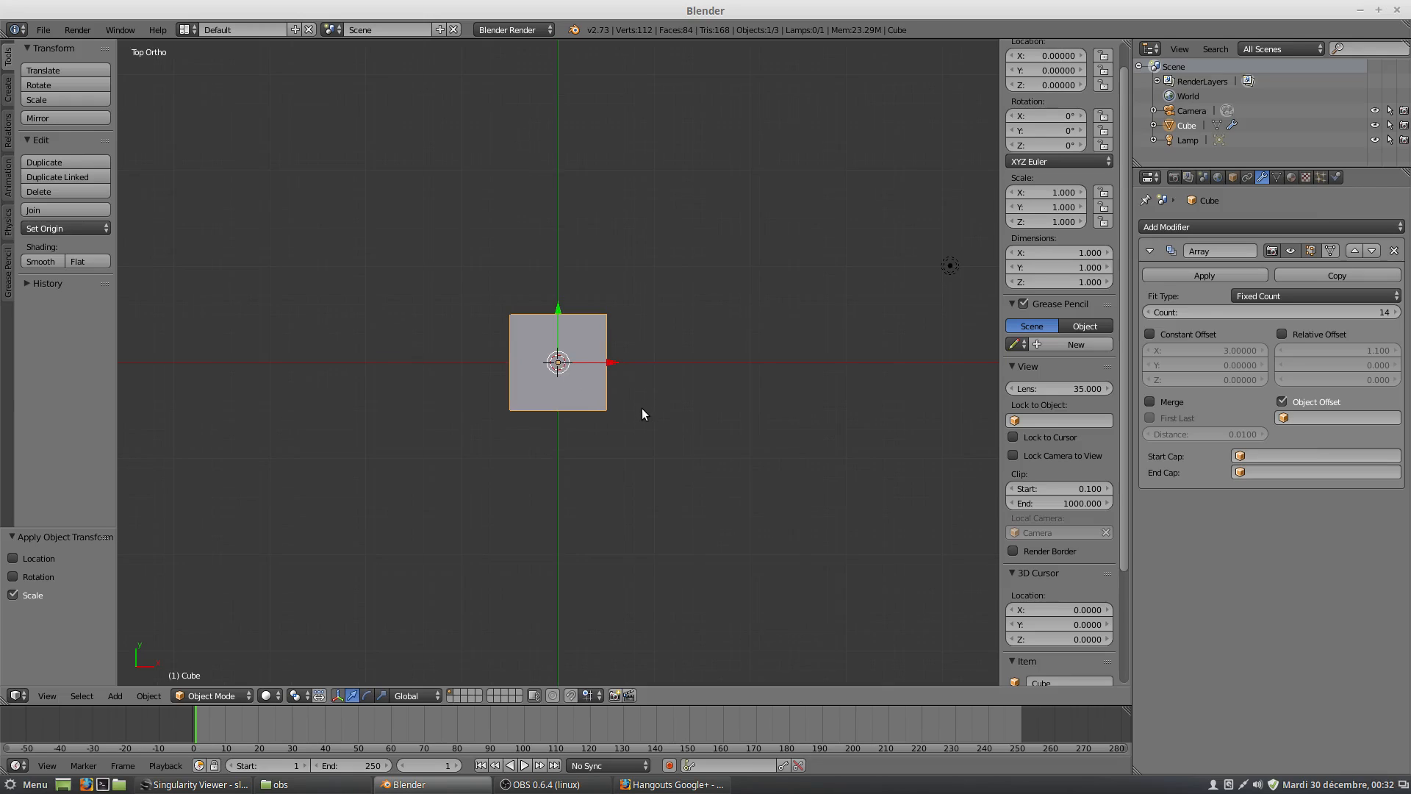
{"action": "key", "text": "Home"}
{"action": "middle_click_drag", "start_coordinate": [400, 286], "coordinate": [664, 382], "text": "shift"}
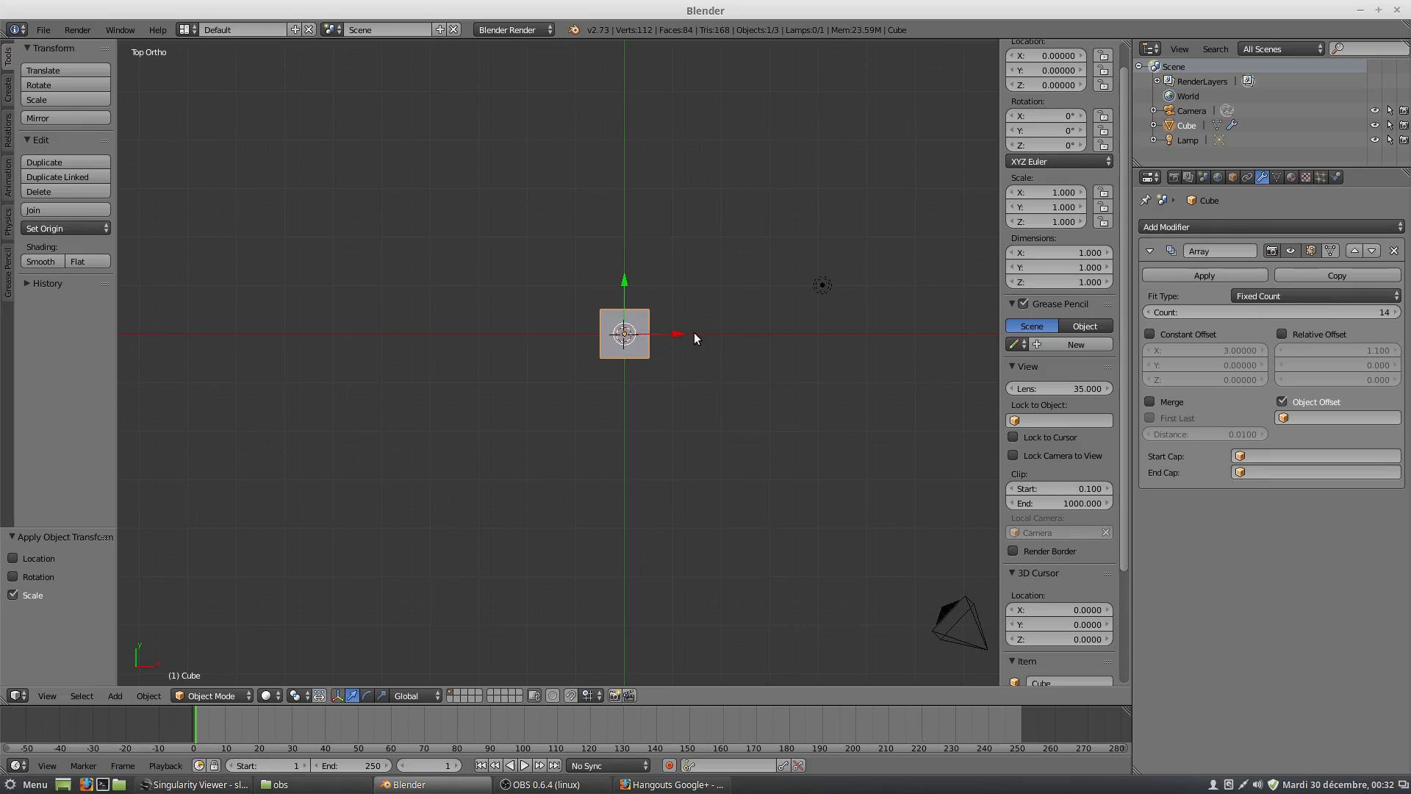
{"action": "key", "text": "shift+s"}
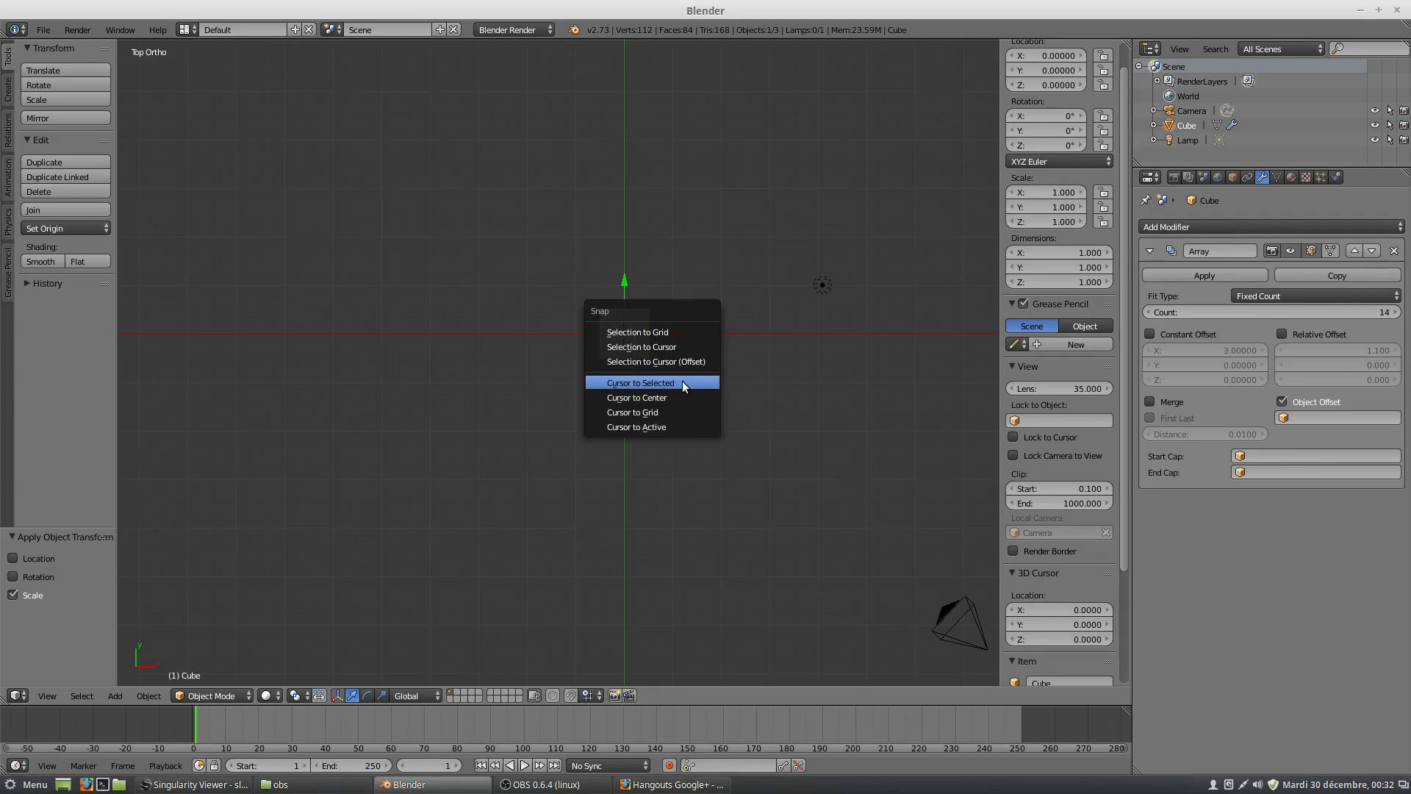
{"action": "left_click", "coordinate": [659, 381]}
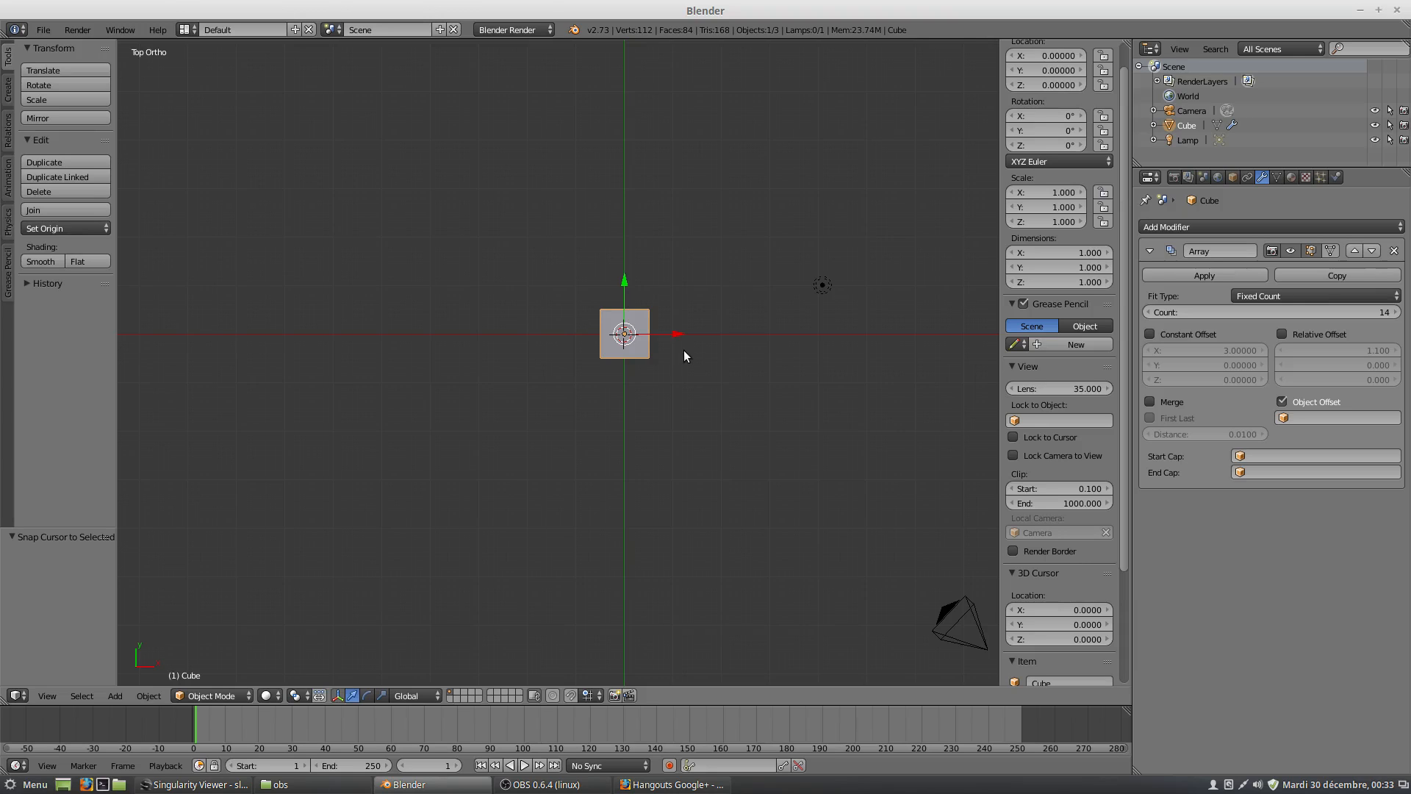
Add an Arrows empty at the 3D cursor in the cube's centre.
{"action": "key", "text": "shift+a"}
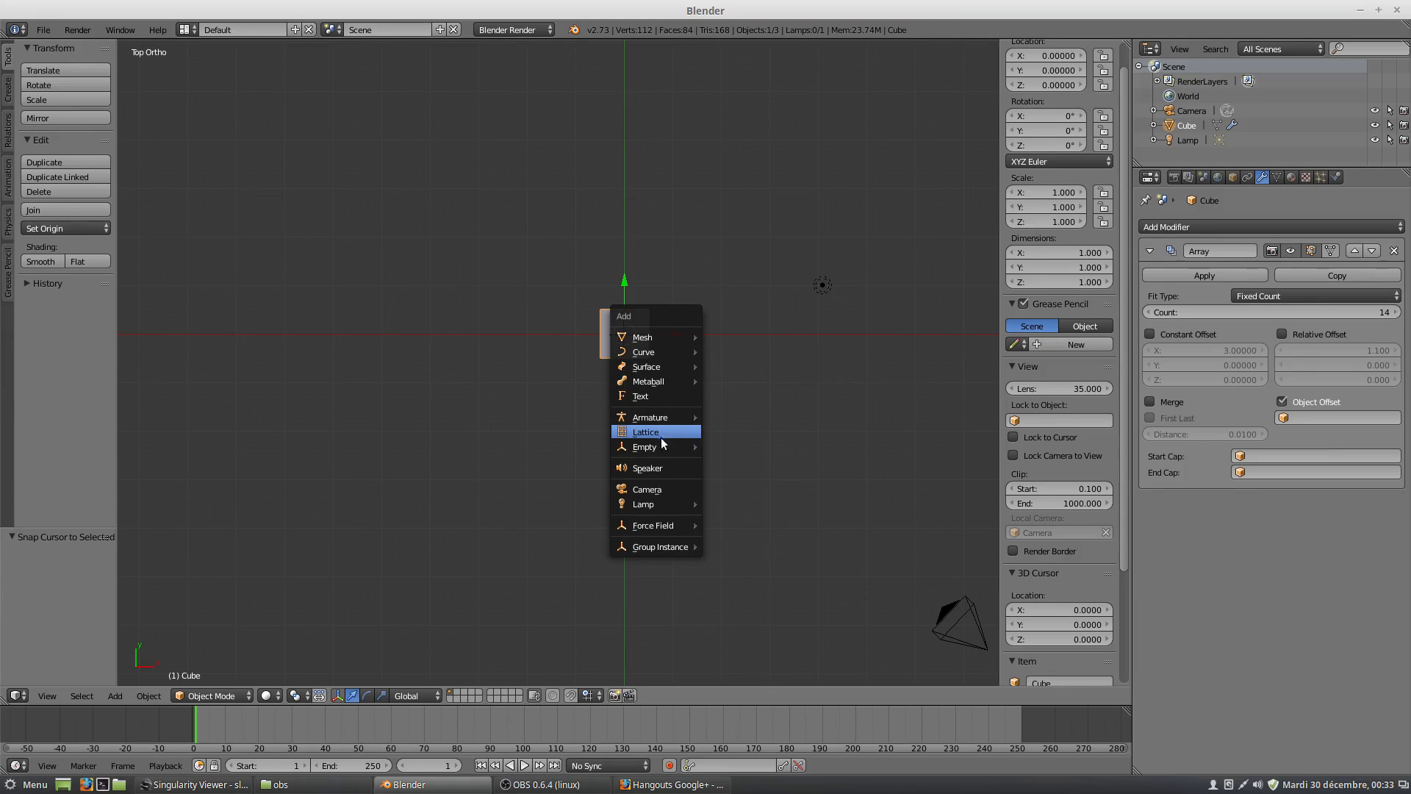
{"action": "mouse_move", "coordinate": [663, 445]}
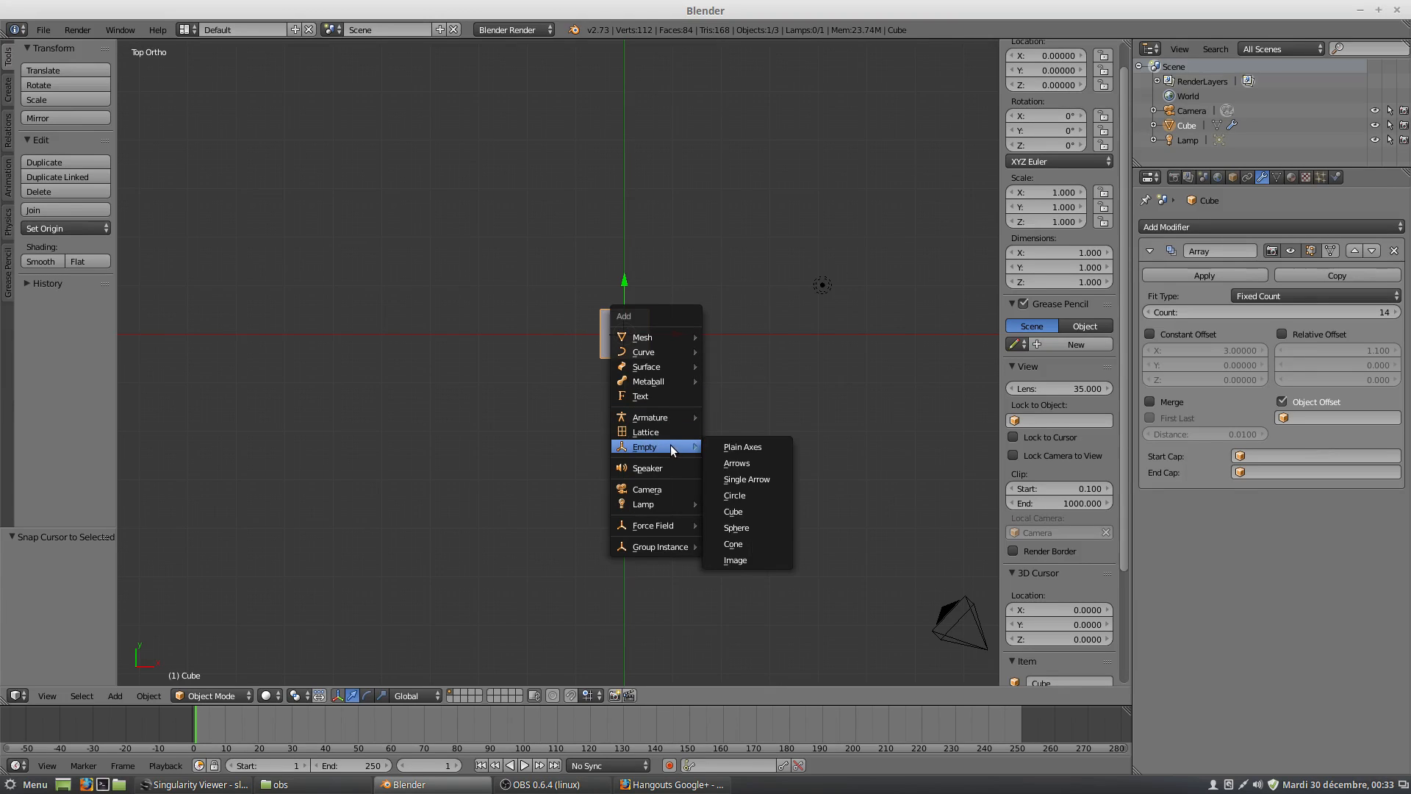
{"action": "left_click", "coordinate": [744, 463]}
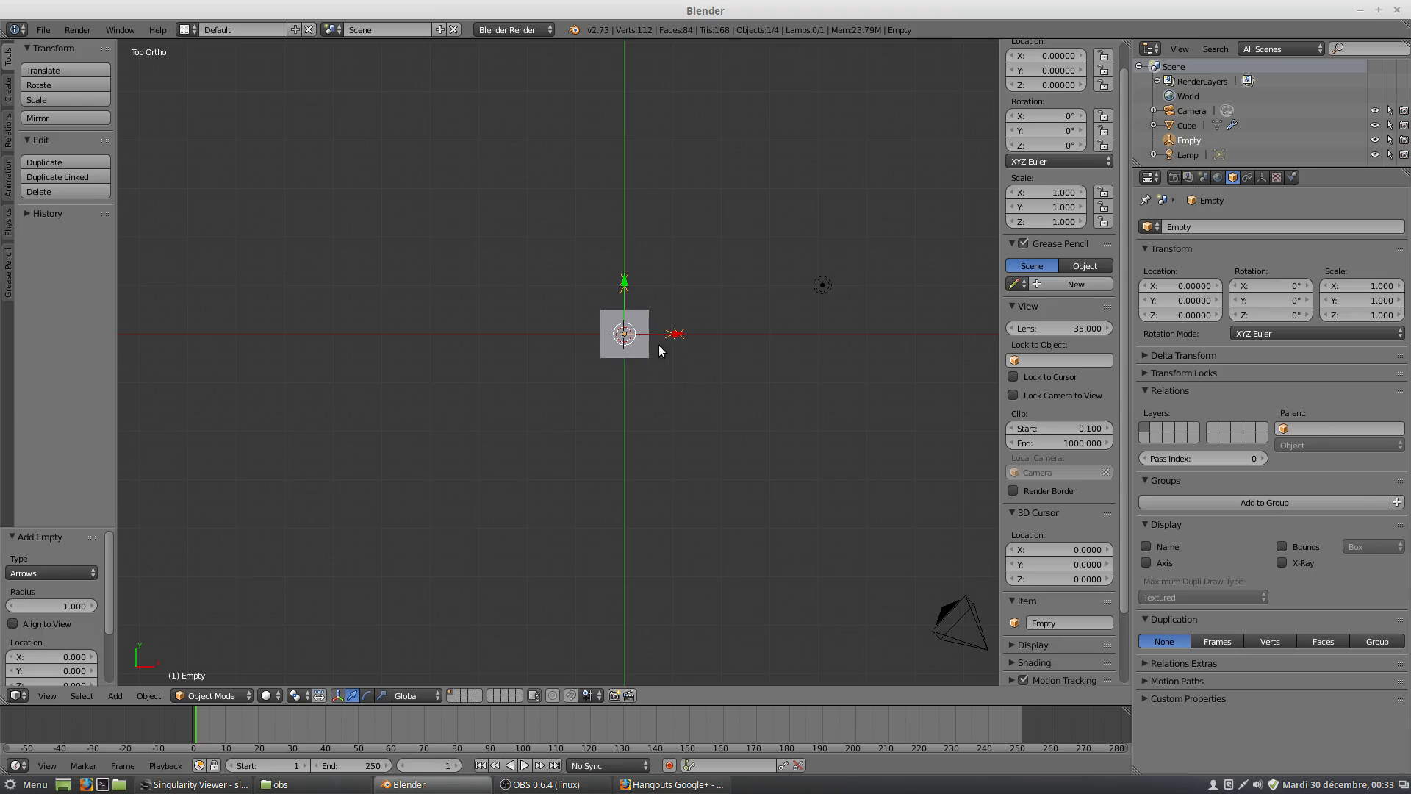
Try moving the empty about 1.05 units along the X axis and undo that move.
{"action": "scroll", "coordinate": [675, 332], "scroll_direction": "up", "scroll_amount": 2}
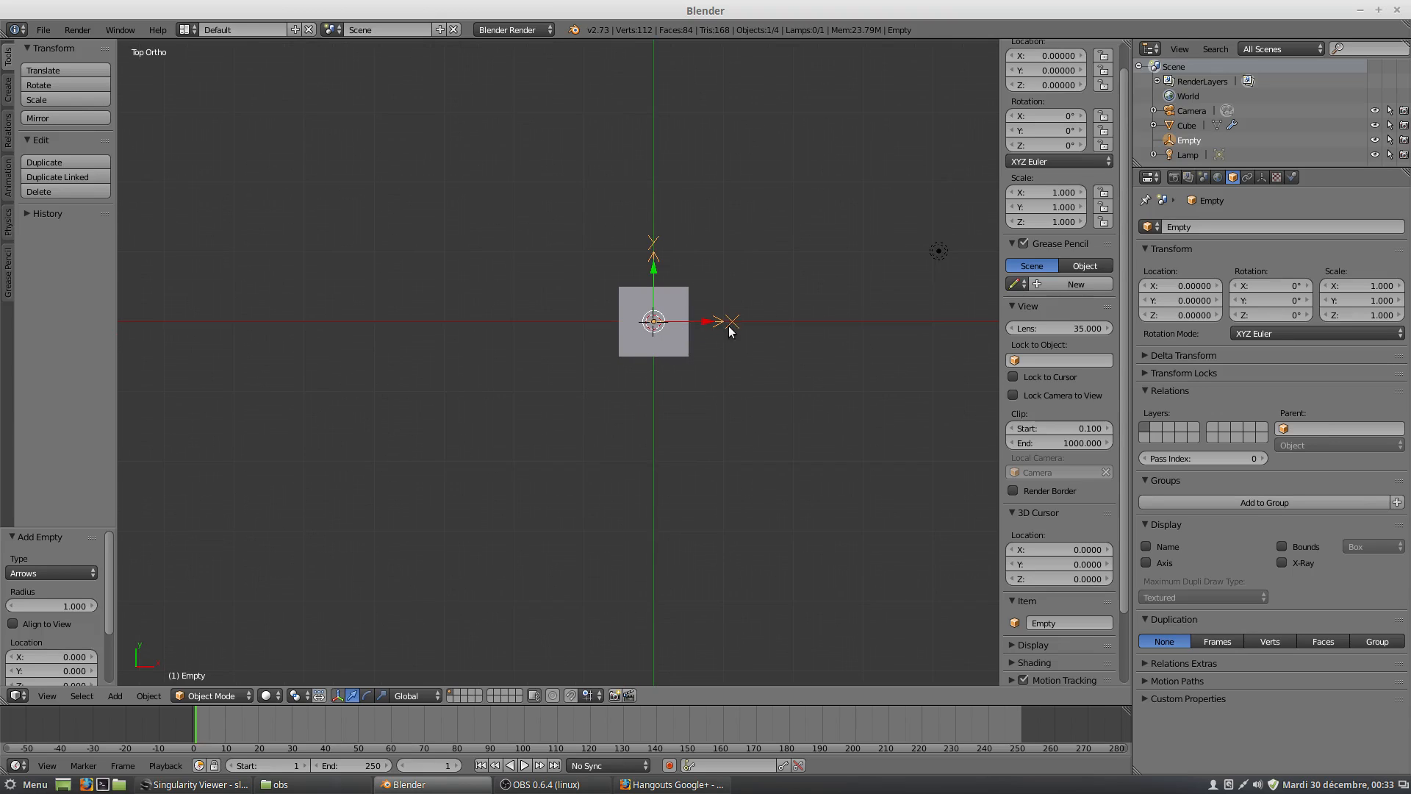
{"action": "scroll", "coordinate": [741, 331], "scroll_direction": "up", "scroll_amount": 1}
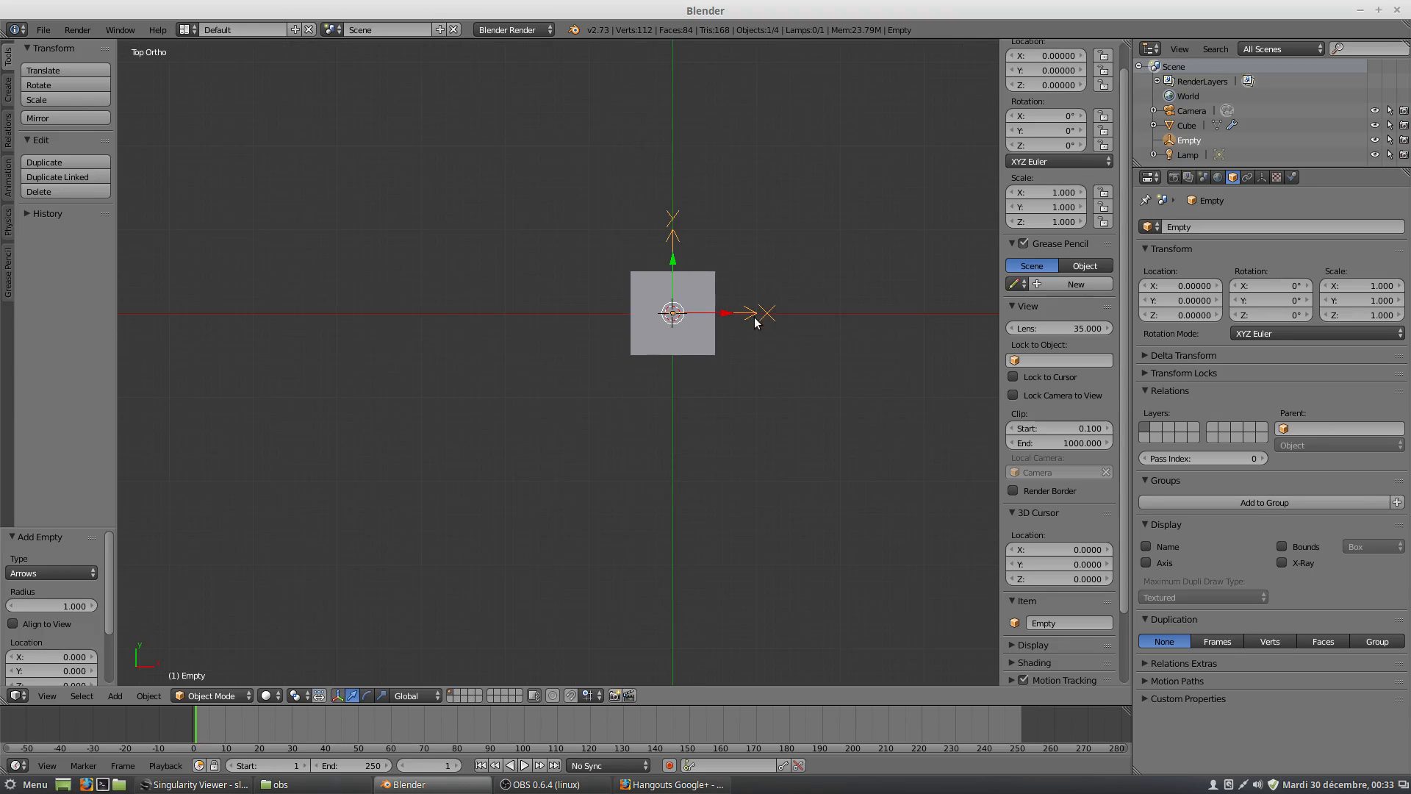
{"action": "scroll", "coordinate": [755, 319], "scroll_direction": "up", "scroll_amount": 1}
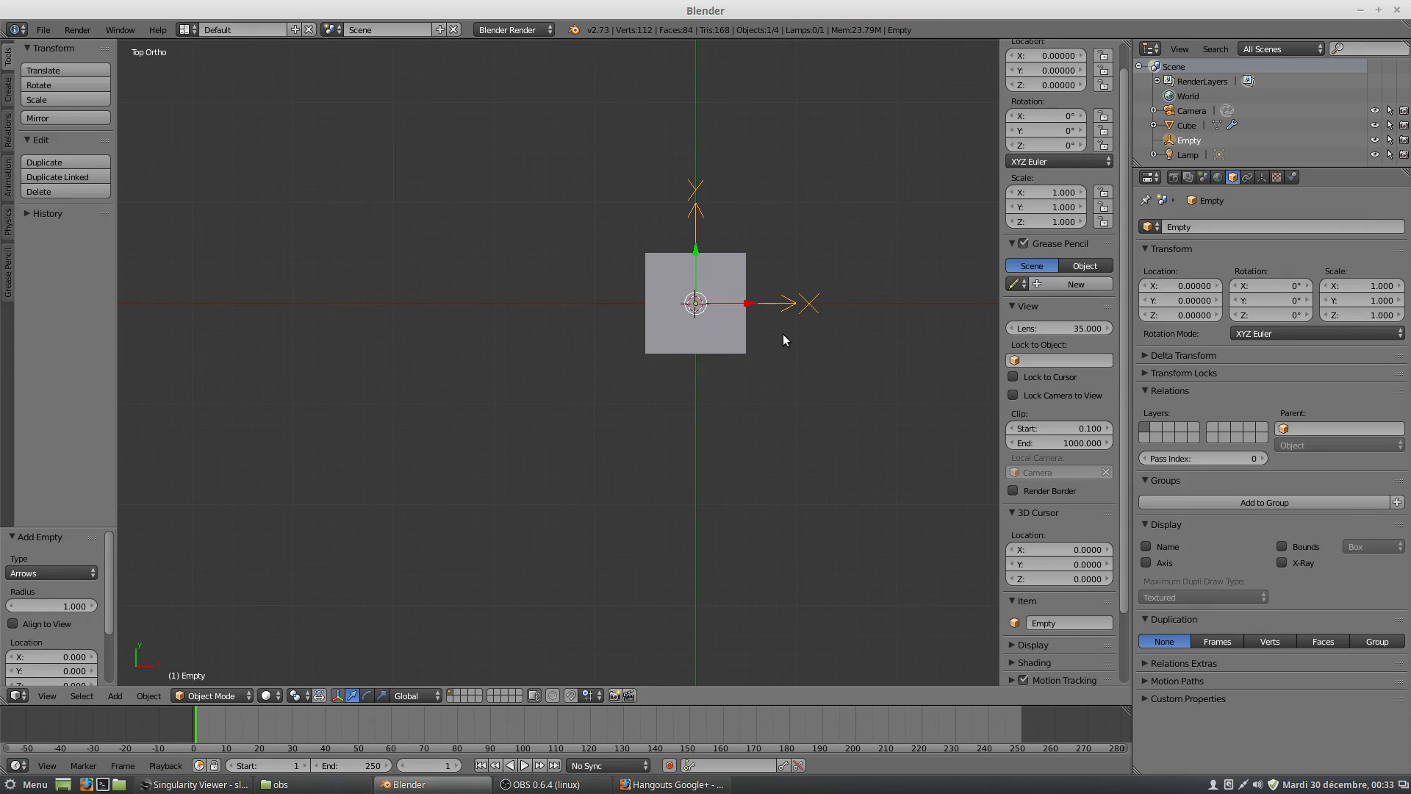
{"action": "scroll", "coordinate": [794, 335], "scroll_direction": "down", "scroll_amount": 1}
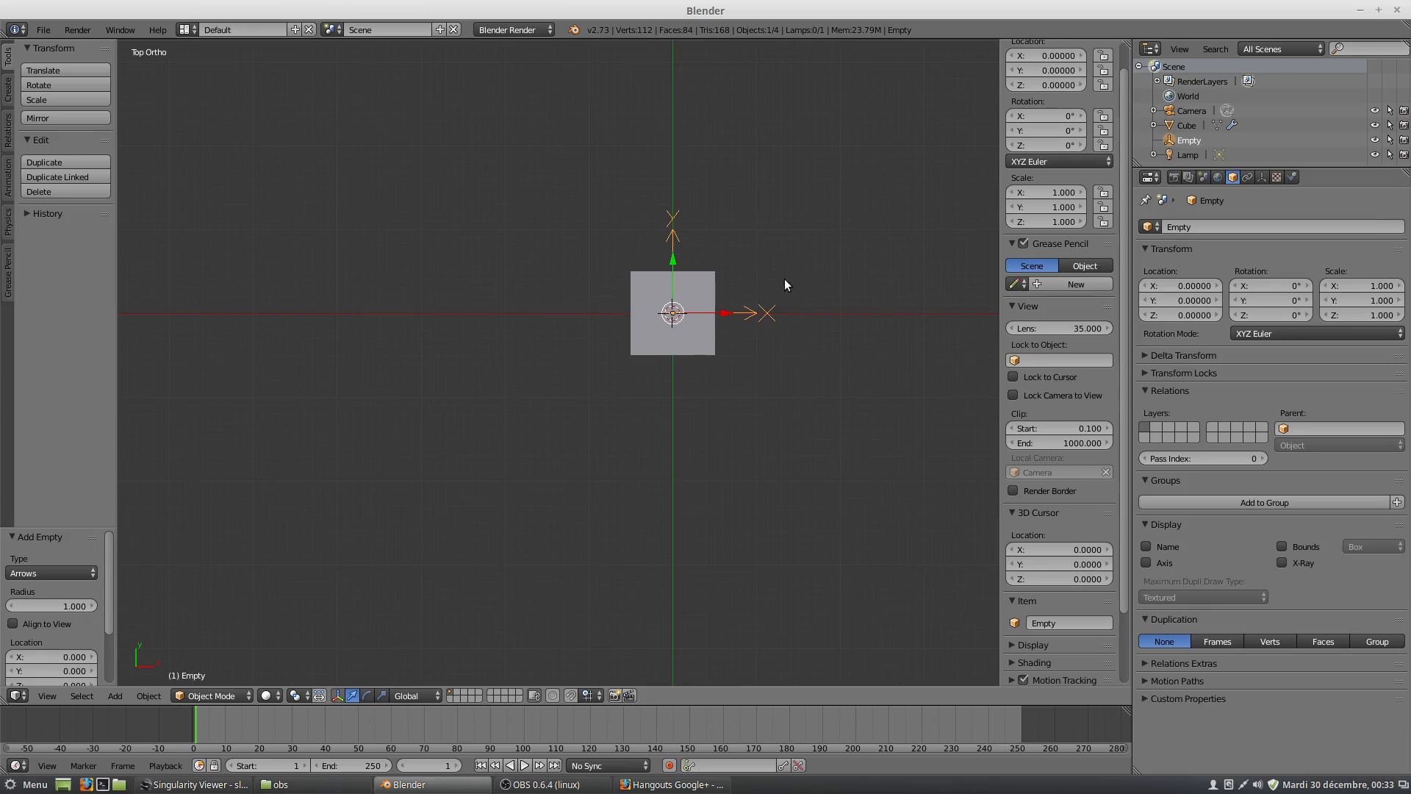
{"action": "scroll", "coordinate": [783, 279], "scroll_direction": "down", "scroll_amount": 1}
{"action": "middle_click_drag", "start_coordinate": [778, 268], "coordinate": [699, 325], "text": "shift"}
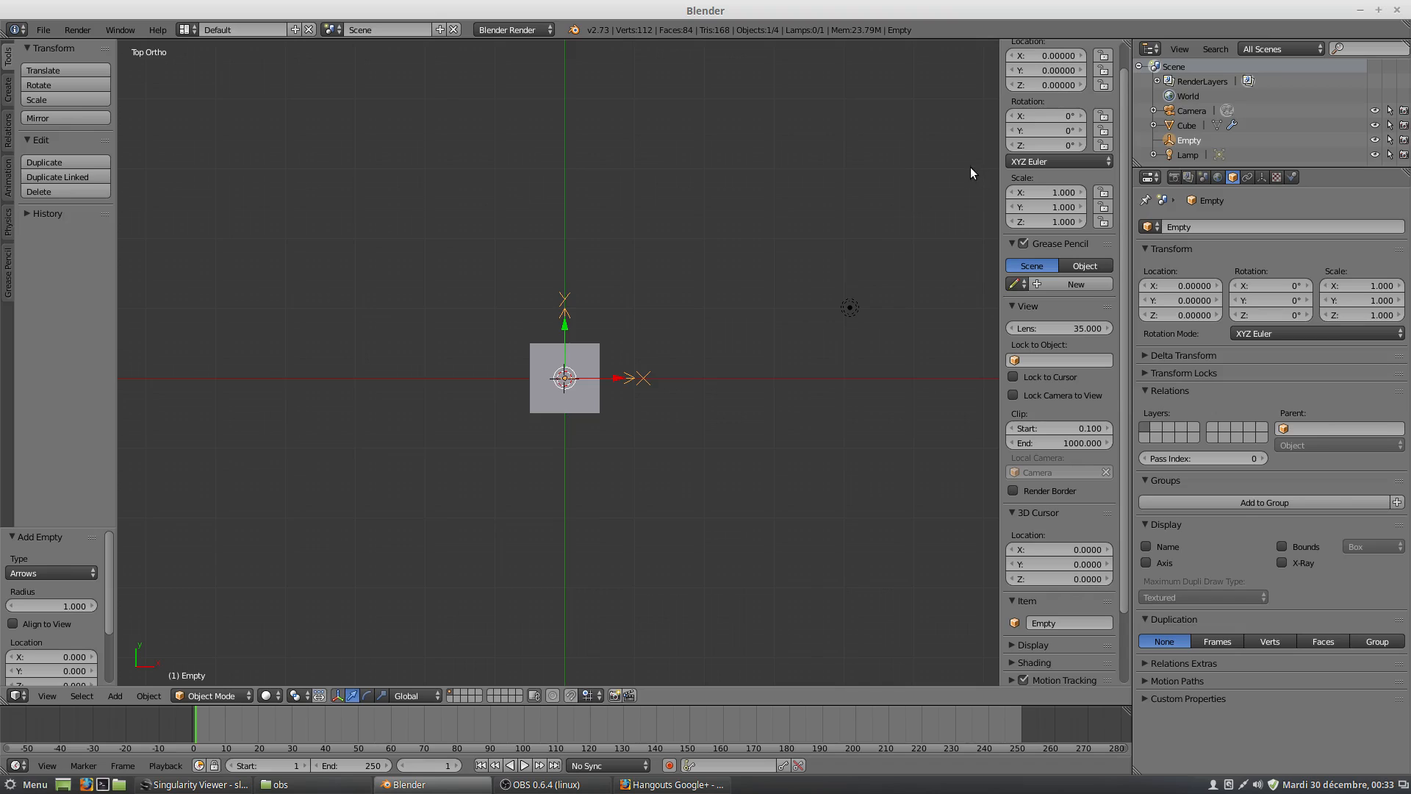
{"action": "scroll", "coordinate": [1006, 172], "scroll_direction": "up", "scroll_amount": 1}
{"action": "scroll", "coordinate": [988, 180], "scroll_direction": "up", "scroll_amount": 1}
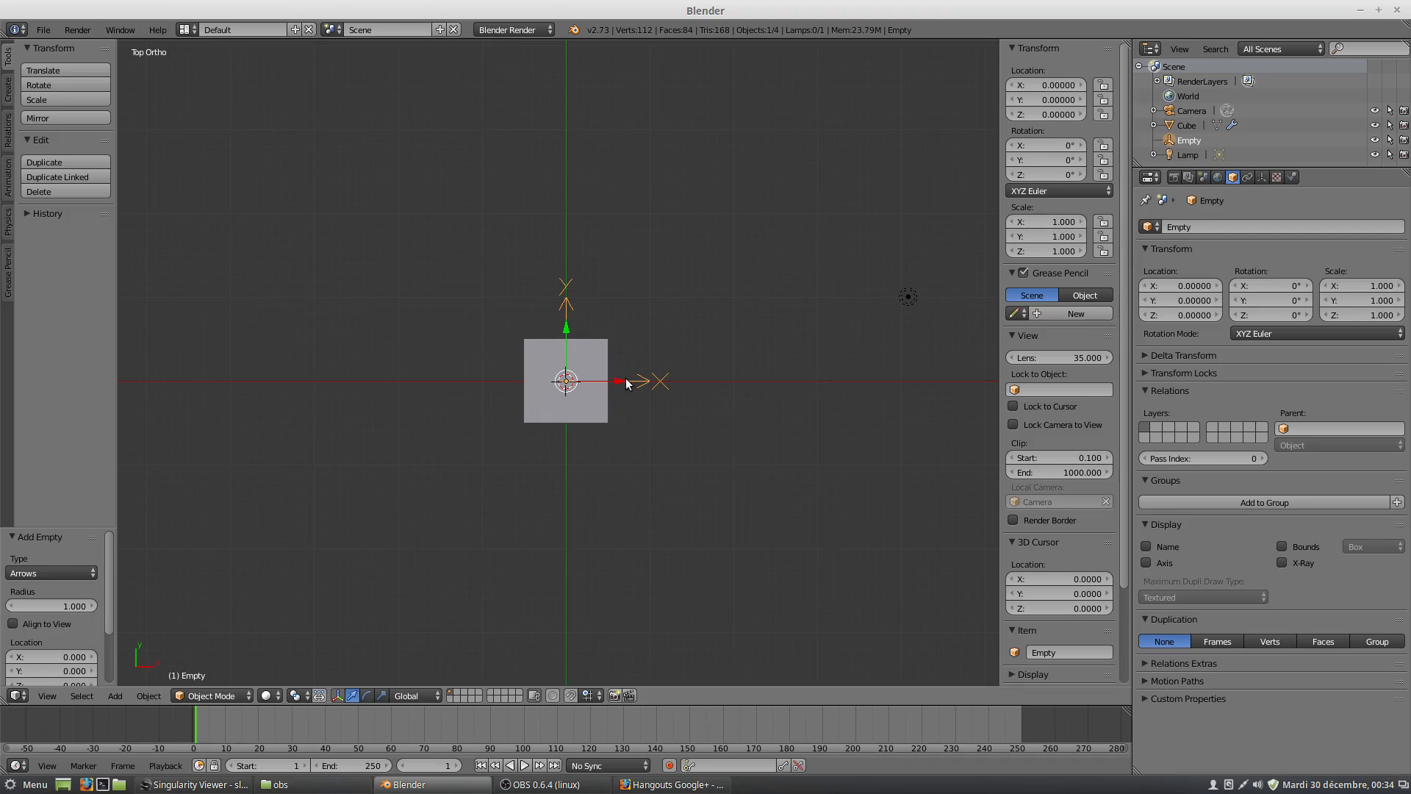
{"action": "left_click_drag", "start_coordinate": [619, 381], "coordinate": [704, 381]}
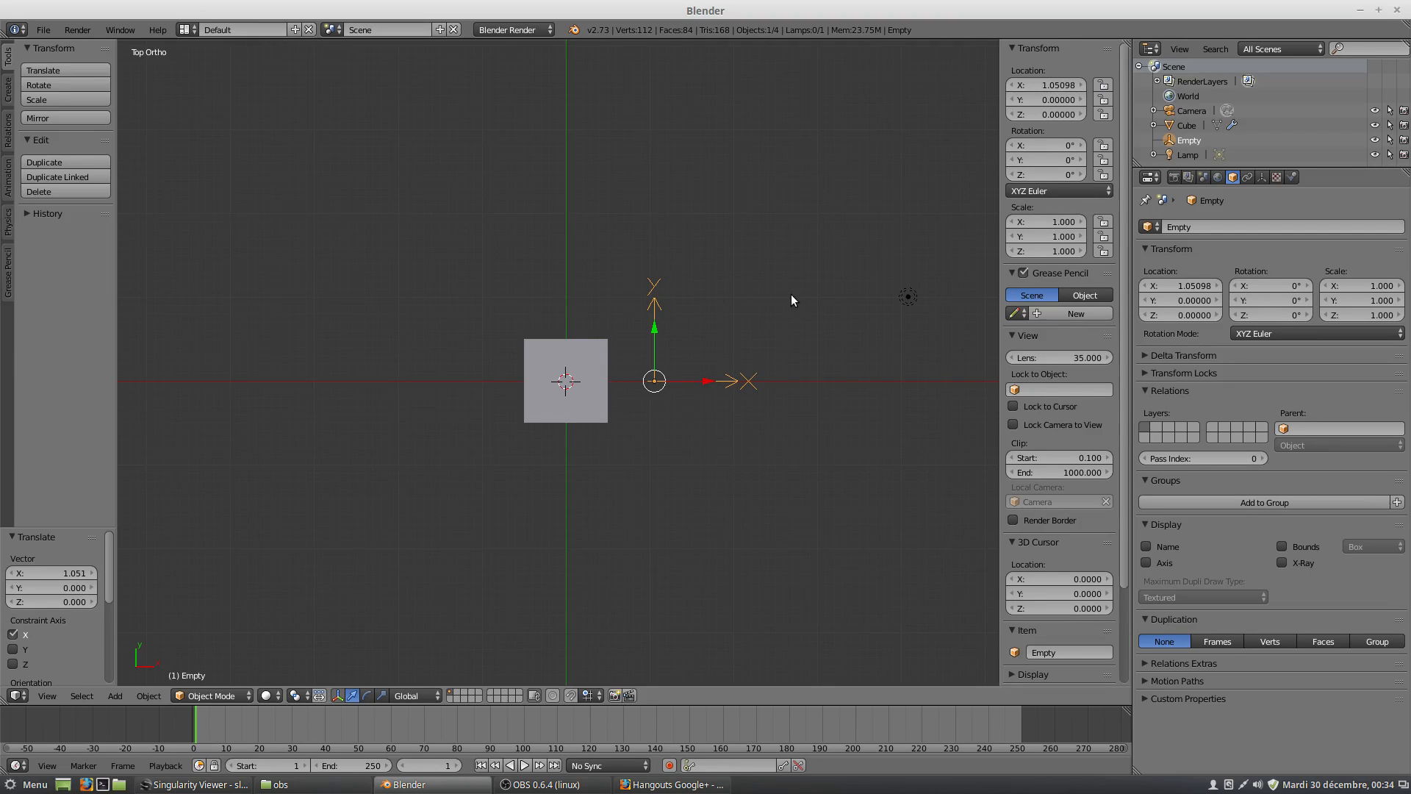
{"action": "key", "text": "ctrl+z"}
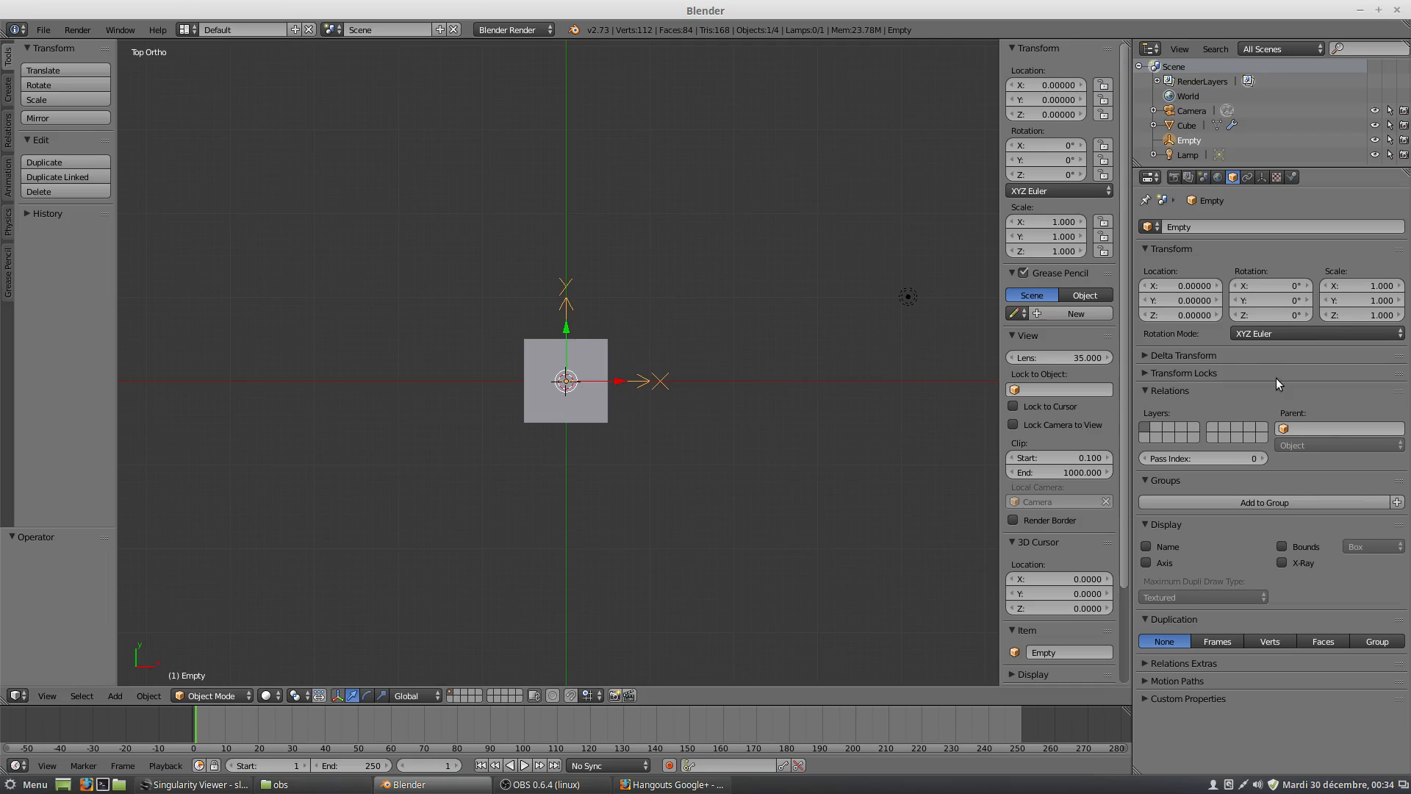
Select the cube and assign the Empty as the Array modifier's offset object.
{"action": "right_click", "coordinate": [601, 406]}
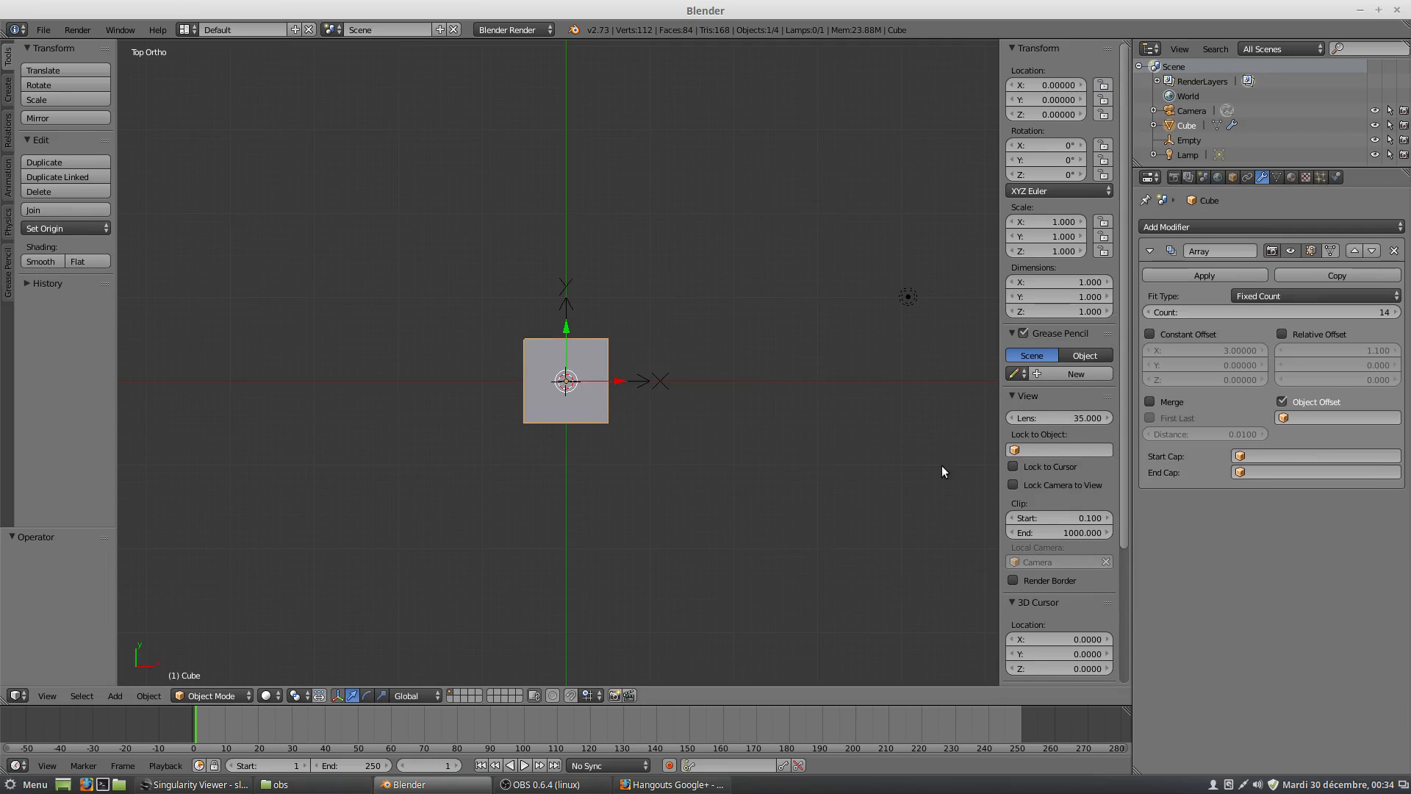
{"action": "left_click", "coordinate": [1285, 417]}
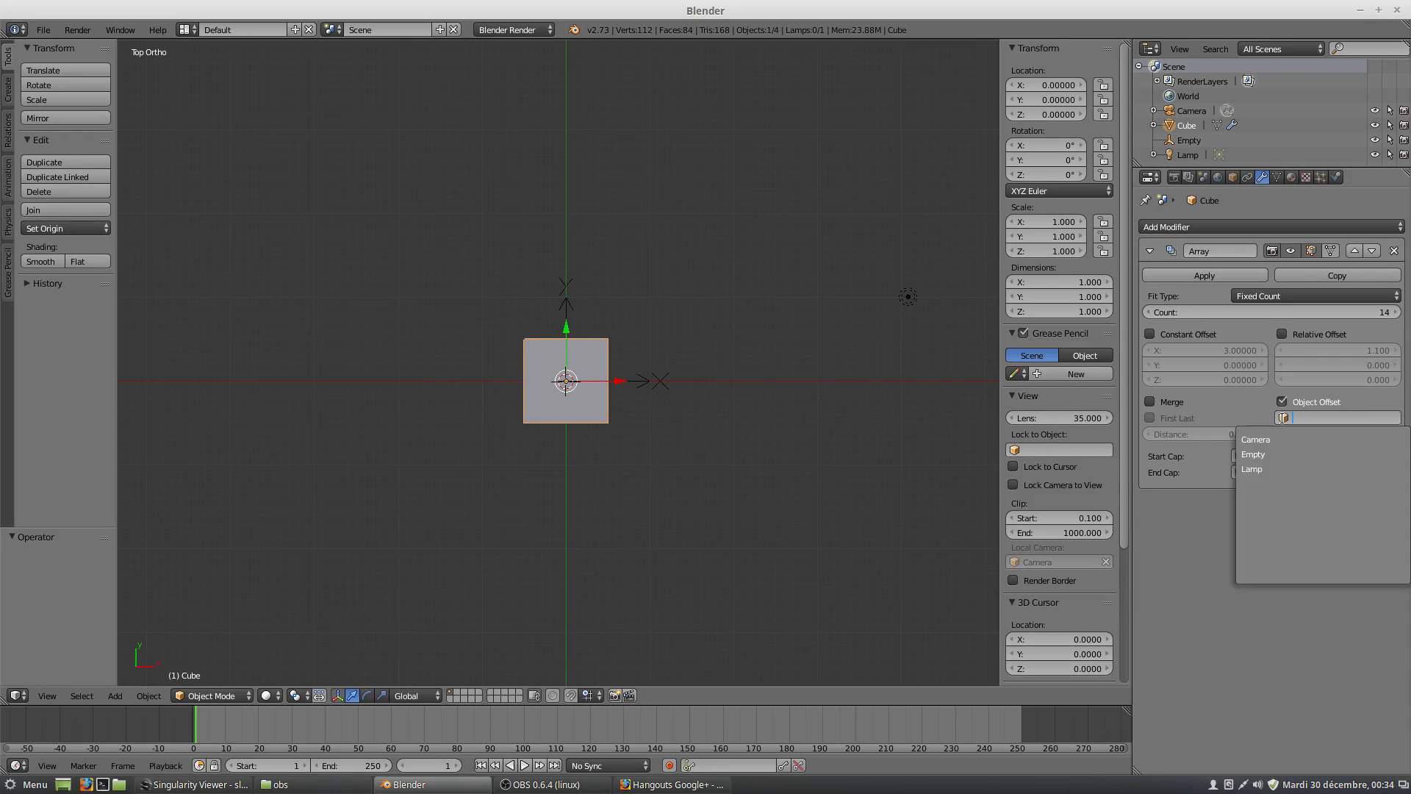
{"action": "left_click", "coordinate": [1261, 455]}
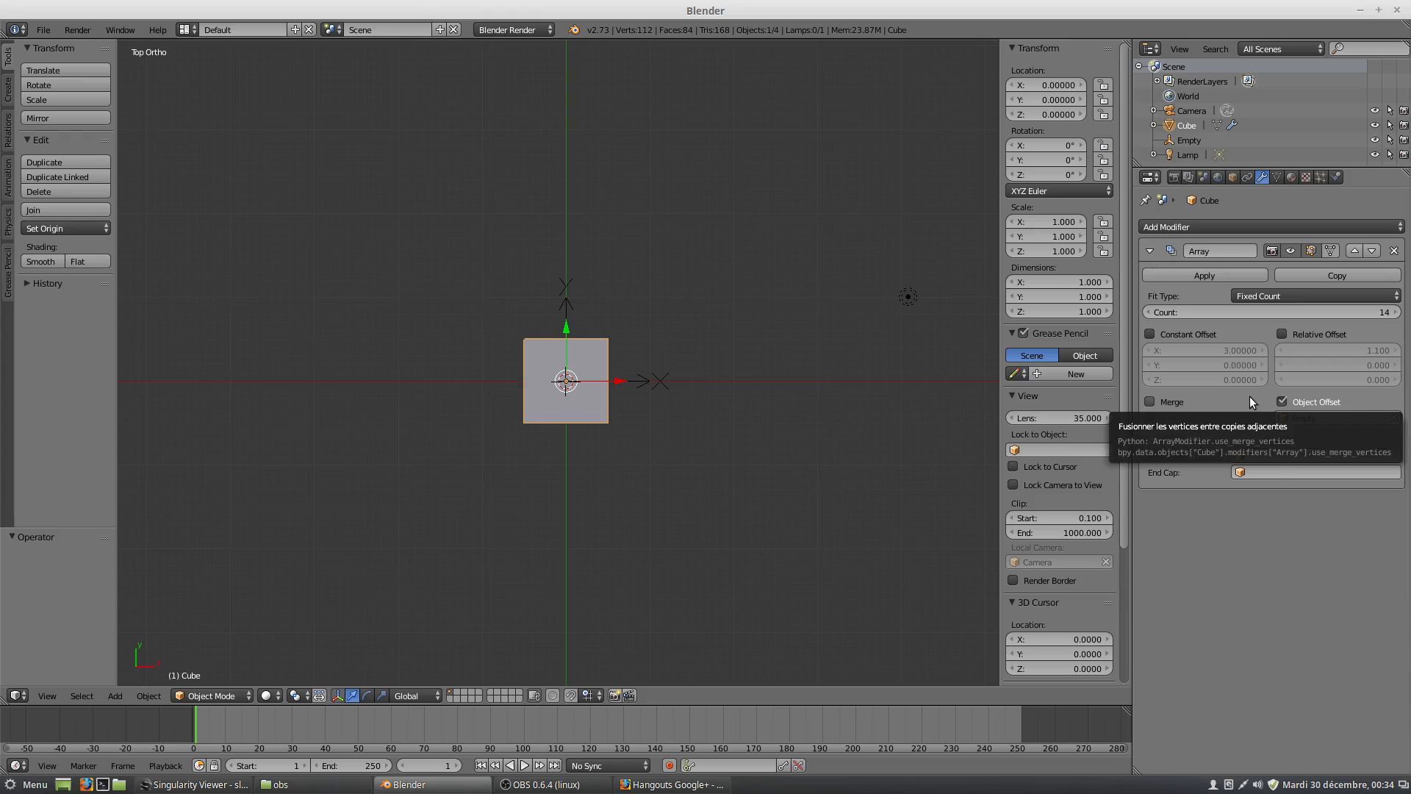
Select the empty and move it along the X axis to about X 1.05 to space the cube copies.
{"action": "right_click", "coordinate": [646, 384]}
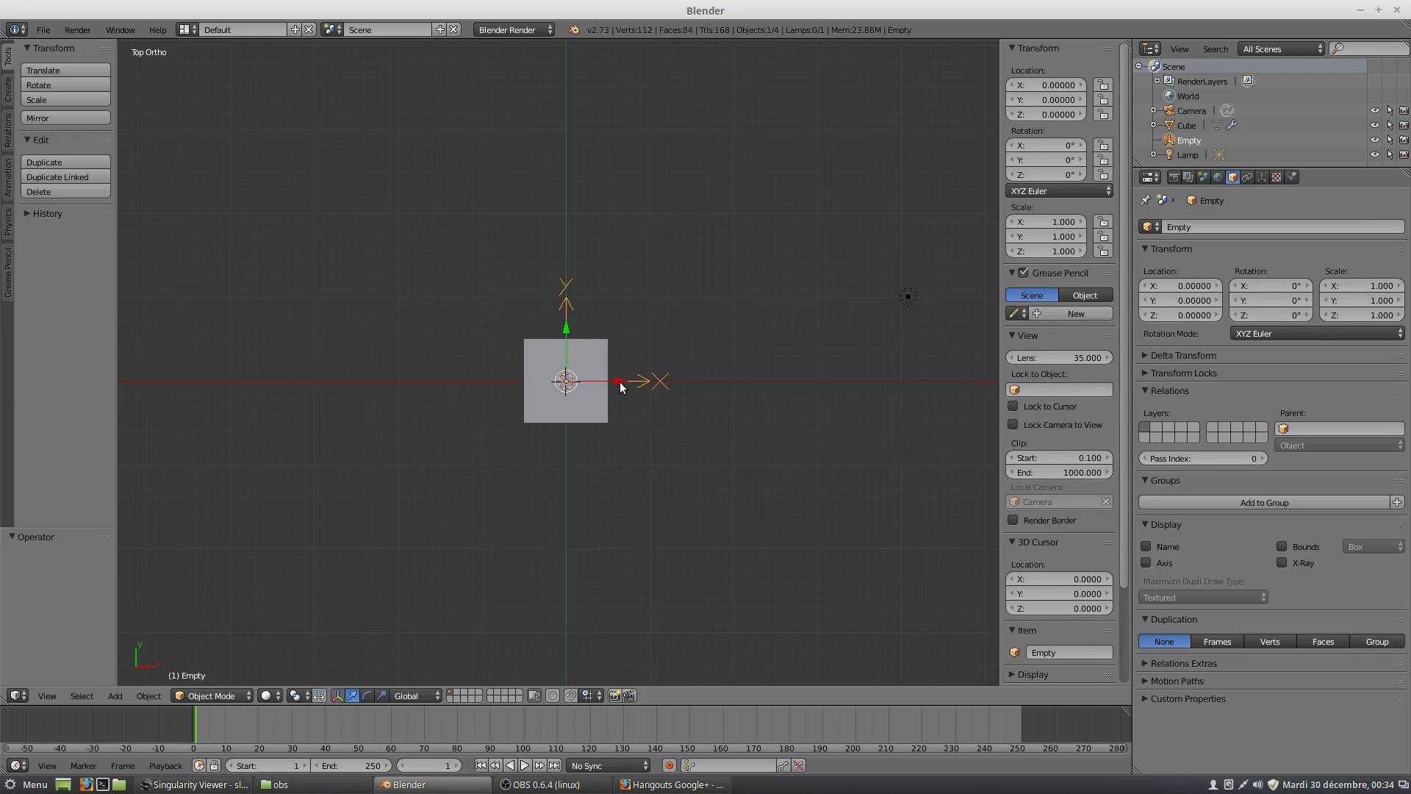
{"action": "left_click_drag", "start_coordinate": [619, 382], "coordinate": [717, 388]}
{"action": "scroll", "coordinate": [735, 395], "scroll_direction": "down", "scroll_amount": 3}
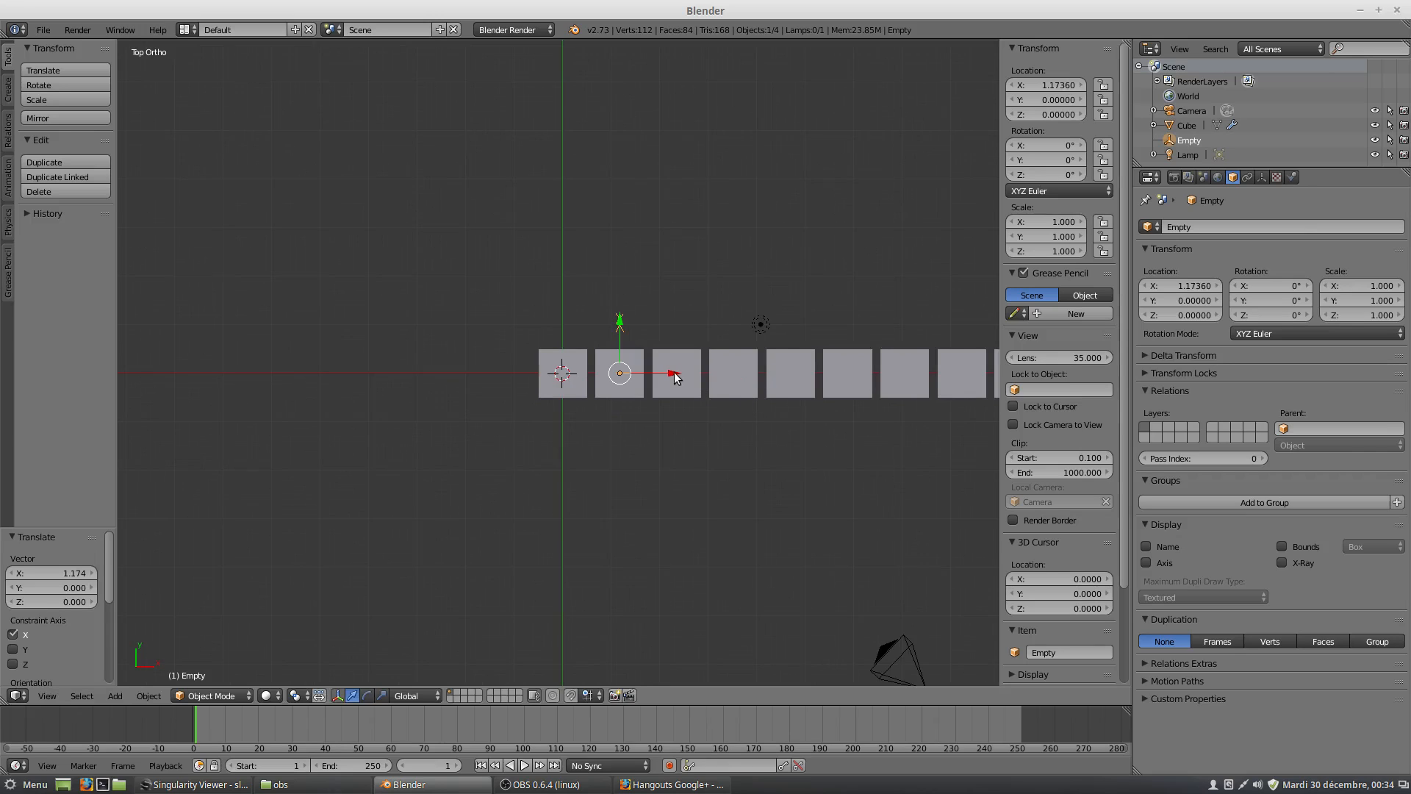
{"action": "left_click_drag", "start_coordinate": [670, 374], "coordinate": [668, 369]}
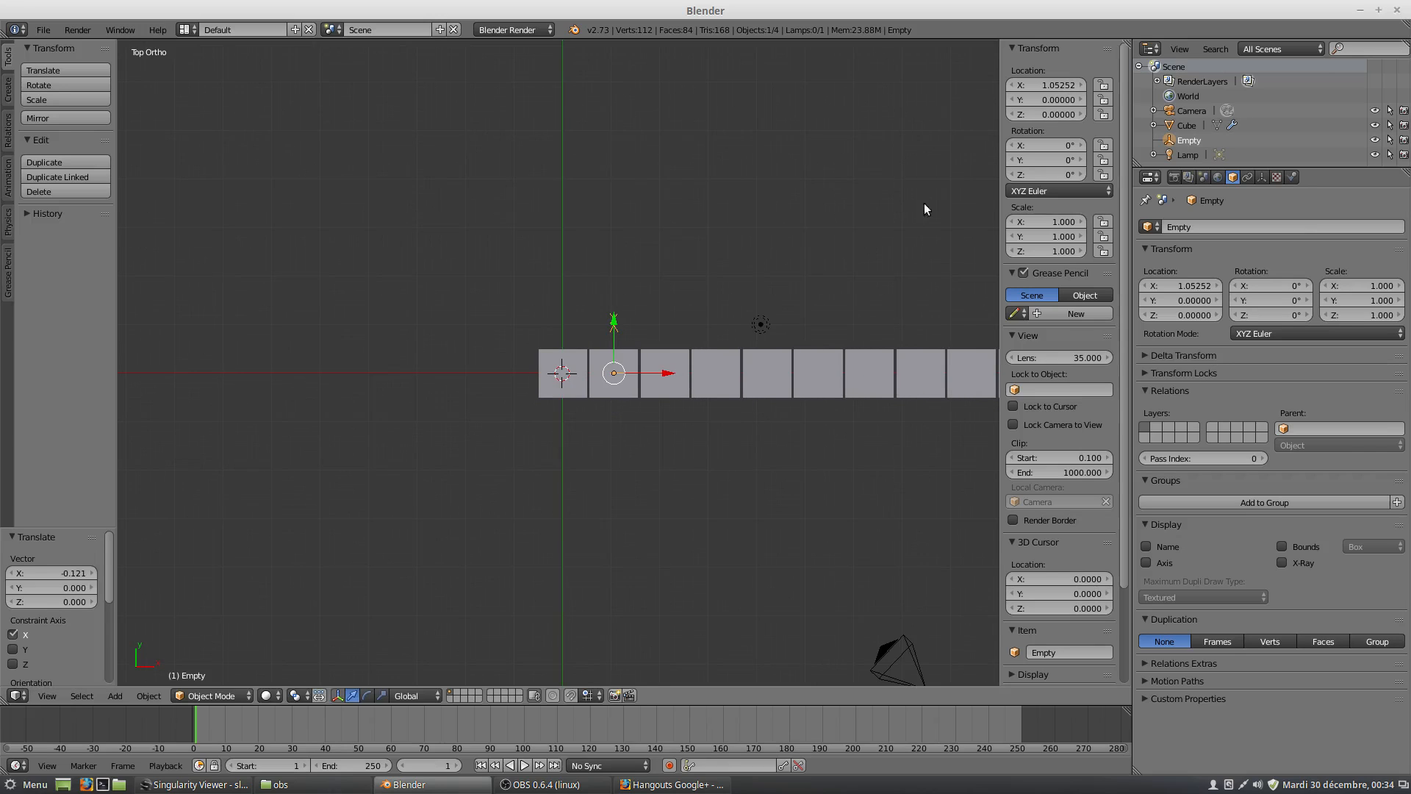
Set the empty's location to 1 on X and 1 on Y.
{"action": "left_click", "coordinate": [1056, 85]}
{"action": "type", "text": "1"}
{"action": "key", "text": "Return"}
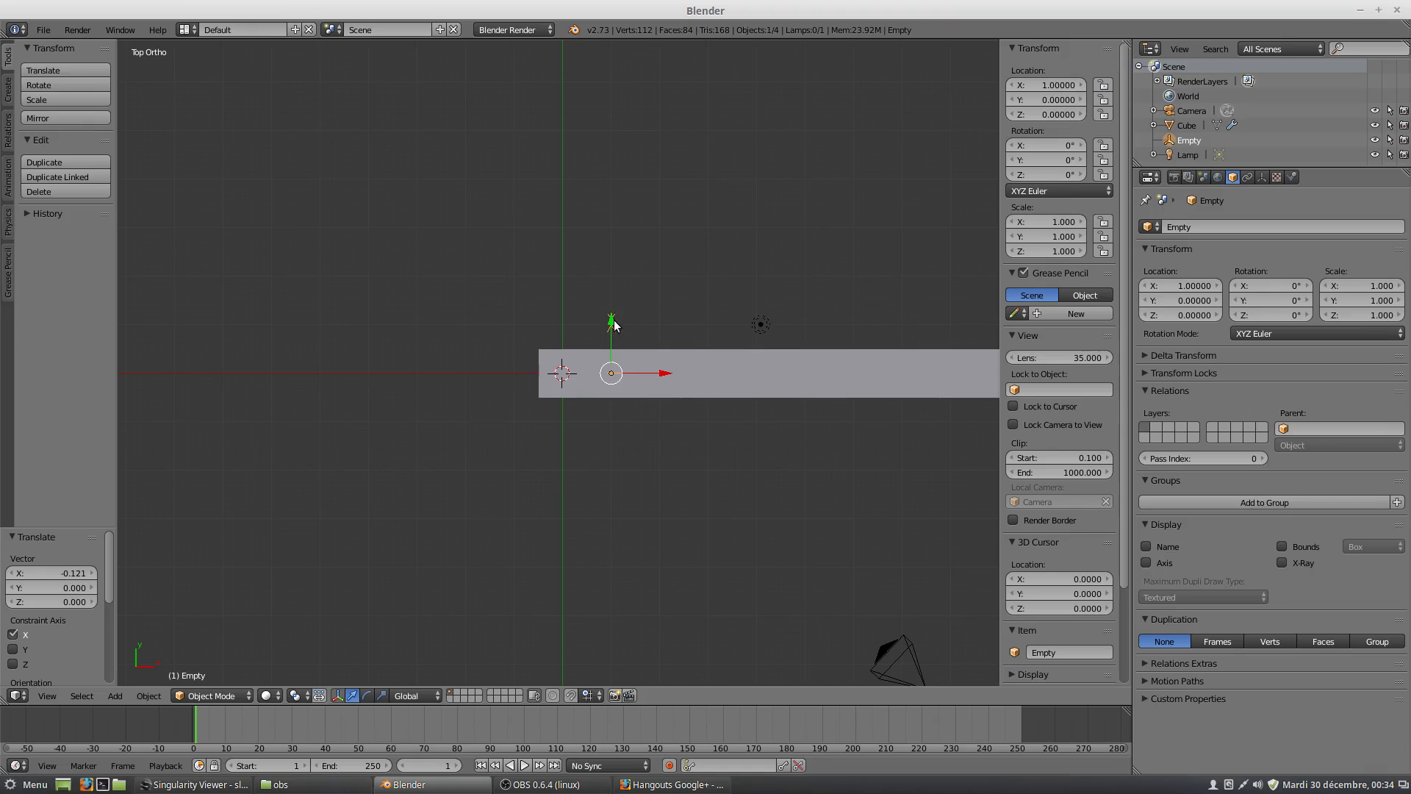
{"action": "left_click", "coordinate": [1057, 98]}
{"action": "type", "text": "1"}
{"action": "key", "text": "Return"}
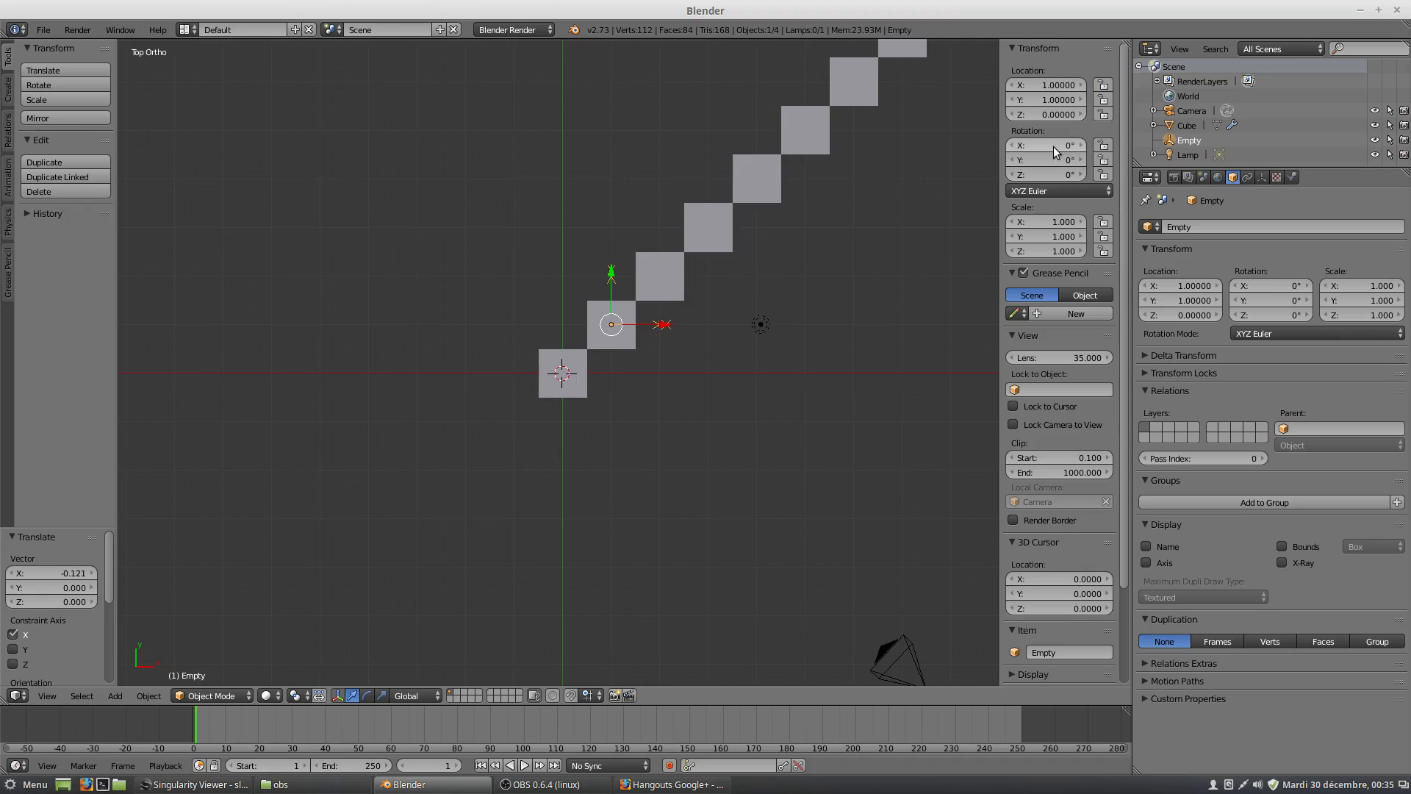
Try a 20° X rotation on the empty and reset that rotation to 0°.
{"action": "left_click_drag", "start_coordinate": [1071, 150], "coordinate": [1086, 150]}
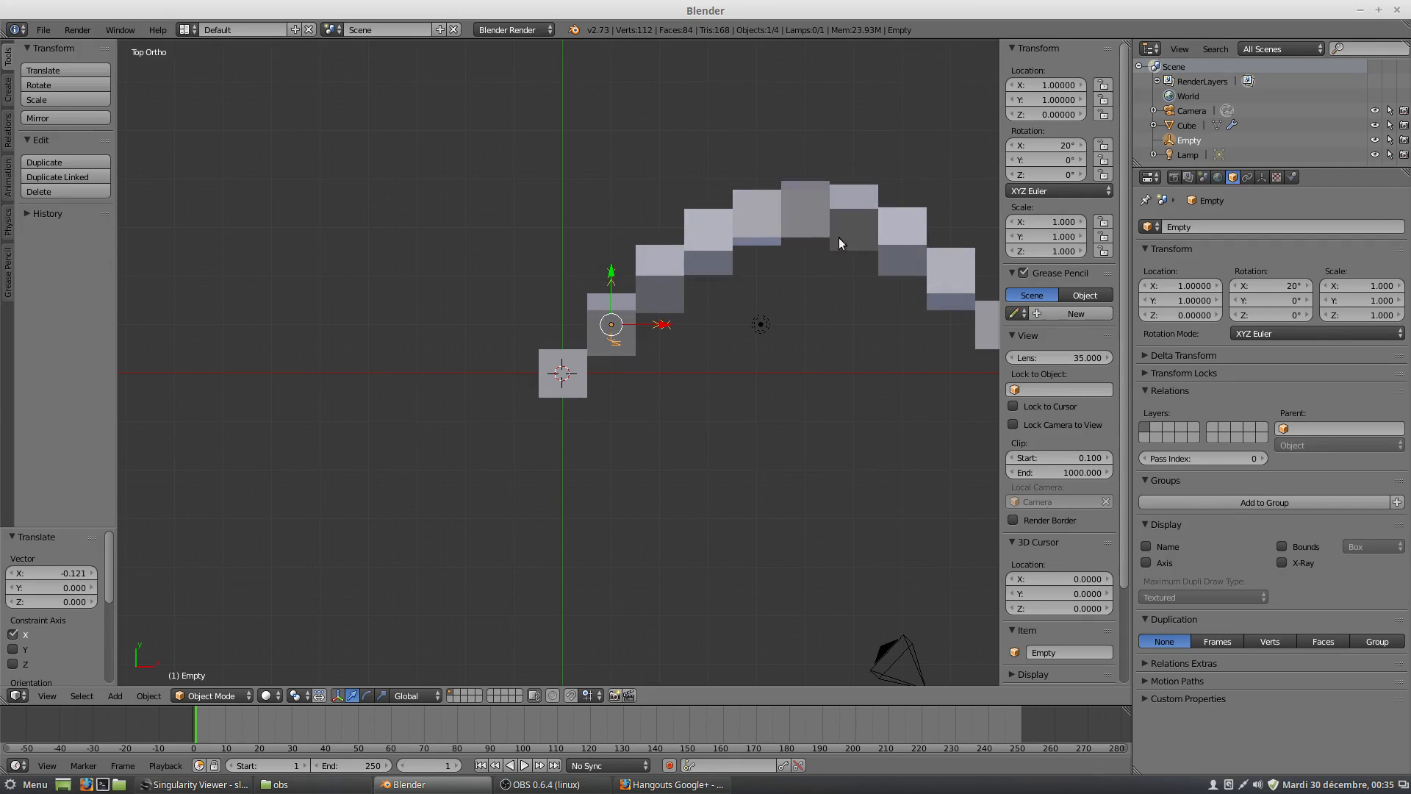
{"action": "left_click", "coordinate": [1048, 145]}
{"action": "type", "text": "0"}
{"action": "key", "text": "Return"}
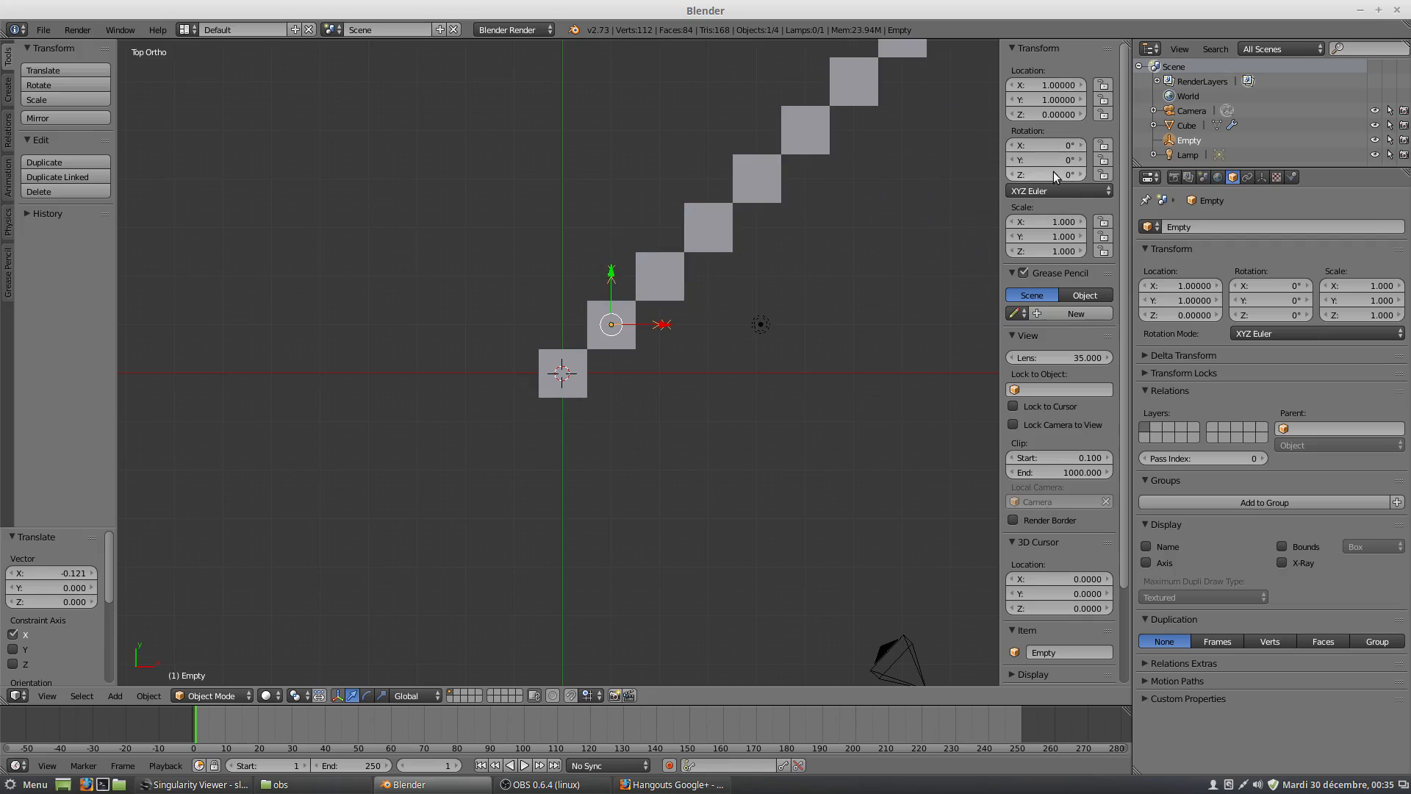
Try a Z rotation of 24° on the empty and set it to 45° to arrange the copies in a ring.
{"action": "left_click_drag", "start_coordinate": [1056, 174], "coordinate": [1108, 174]}
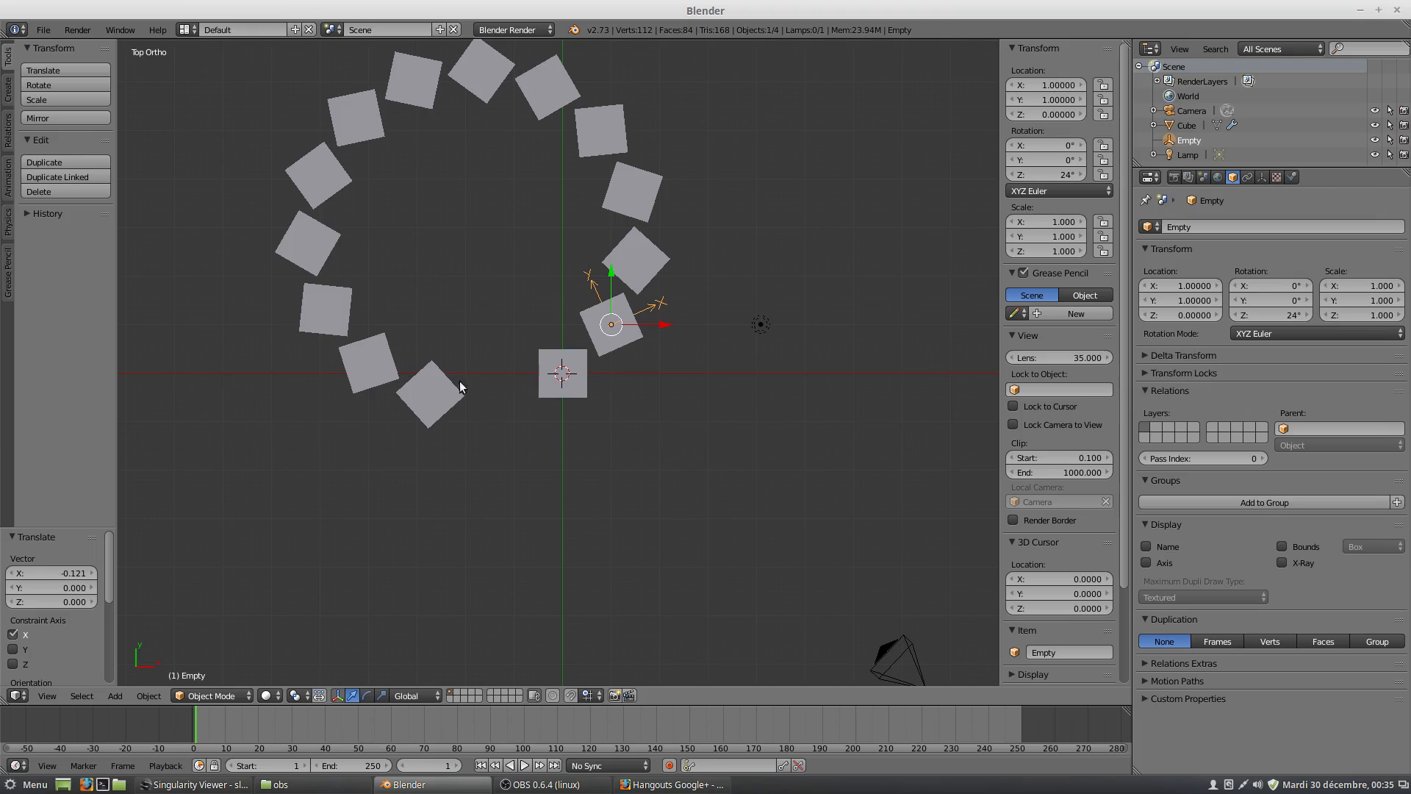
{"action": "left_click", "coordinate": [1058, 176]}
{"action": "type", "text": "45"}
{"action": "key", "text": "Return"}
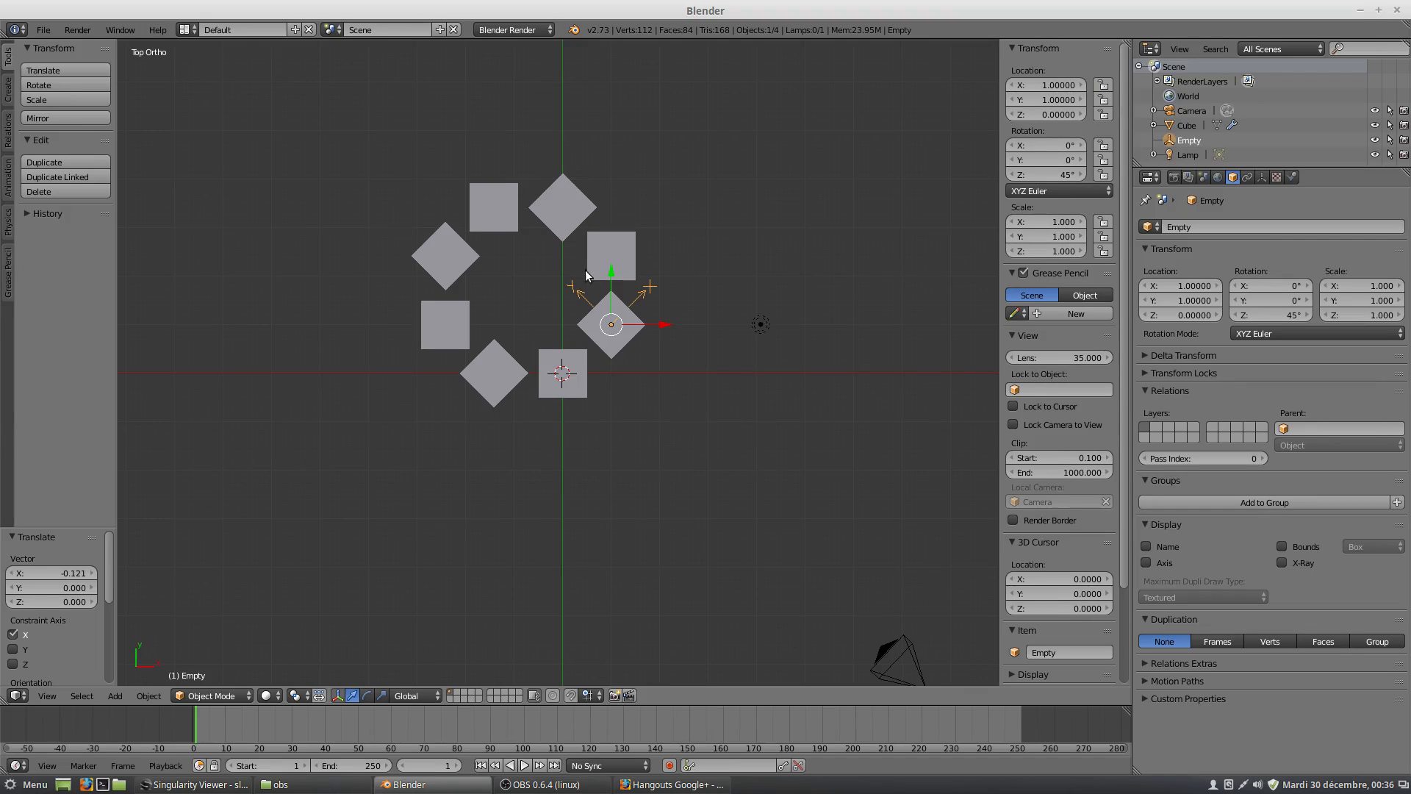
Set the empty's X and Y scale to 0.9 so each array copy shrinks progressively.
{"action": "left_click", "coordinate": [1064, 222]}
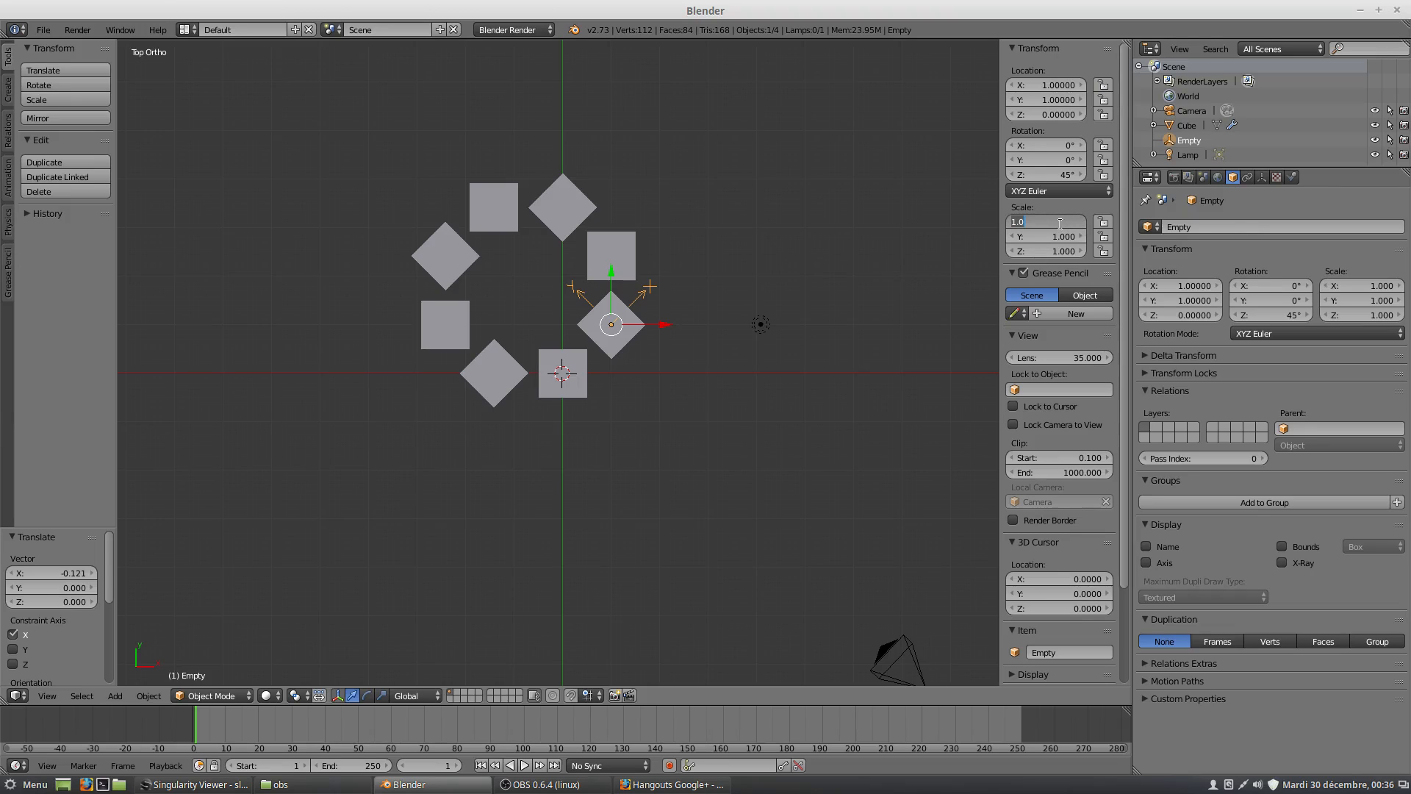
{"action": "type", "text": "0.9"}
{"action": "key", "text": "Return"}
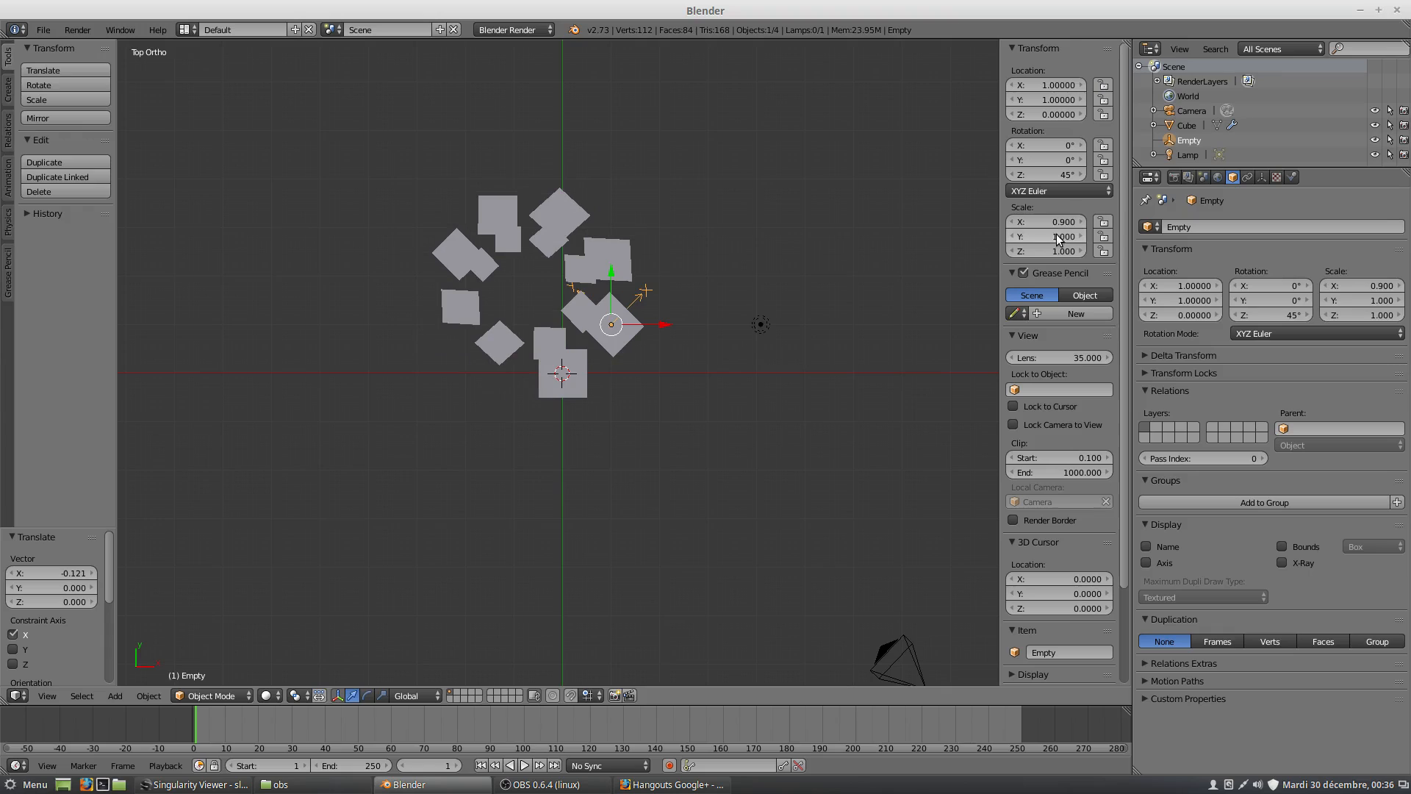
{"action": "left_click", "coordinate": [1056, 236]}
{"action": "type", "text": "0.9"}
{"action": "key", "text": "Return"}
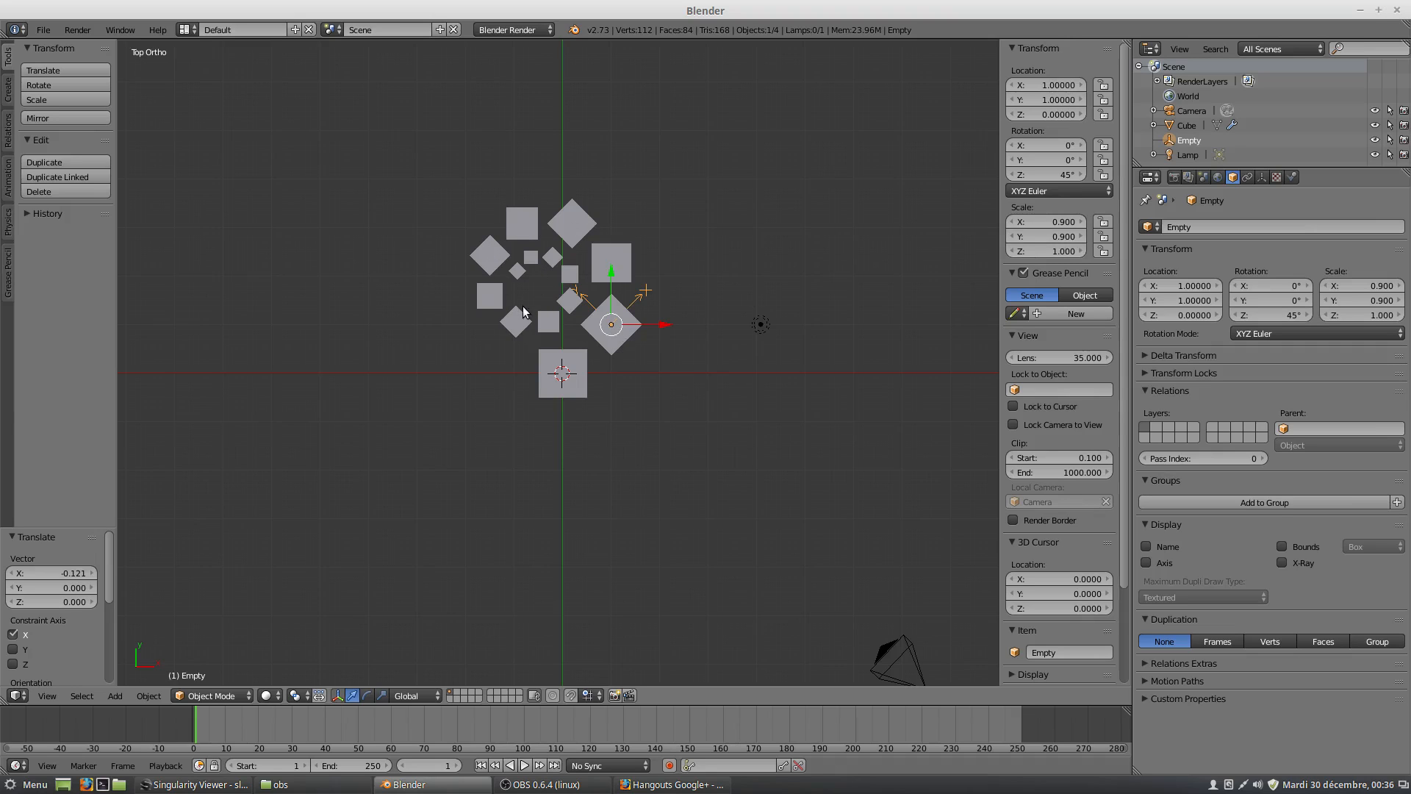
Move the empty to about Y 0.496 and X 1.139 to bring the first copy's corner near the original cube's corner.
{"action": "scroll", "coordinate": [651, 359], "scroll_direction": "up", "scroll_amount": 4}
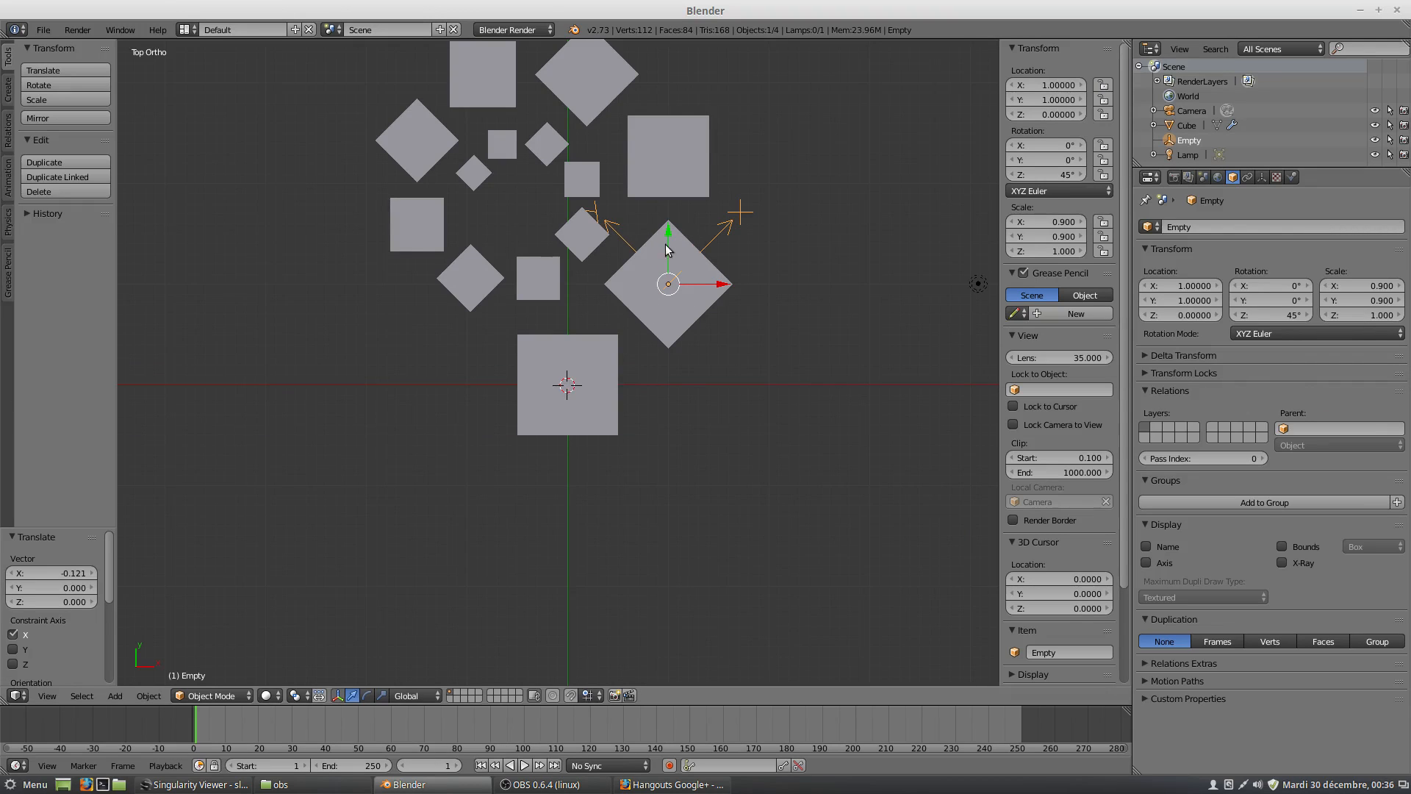
{"action": "left_click_drag", "start_coordinate": [669, 232], "coordinate": [681, 282]}
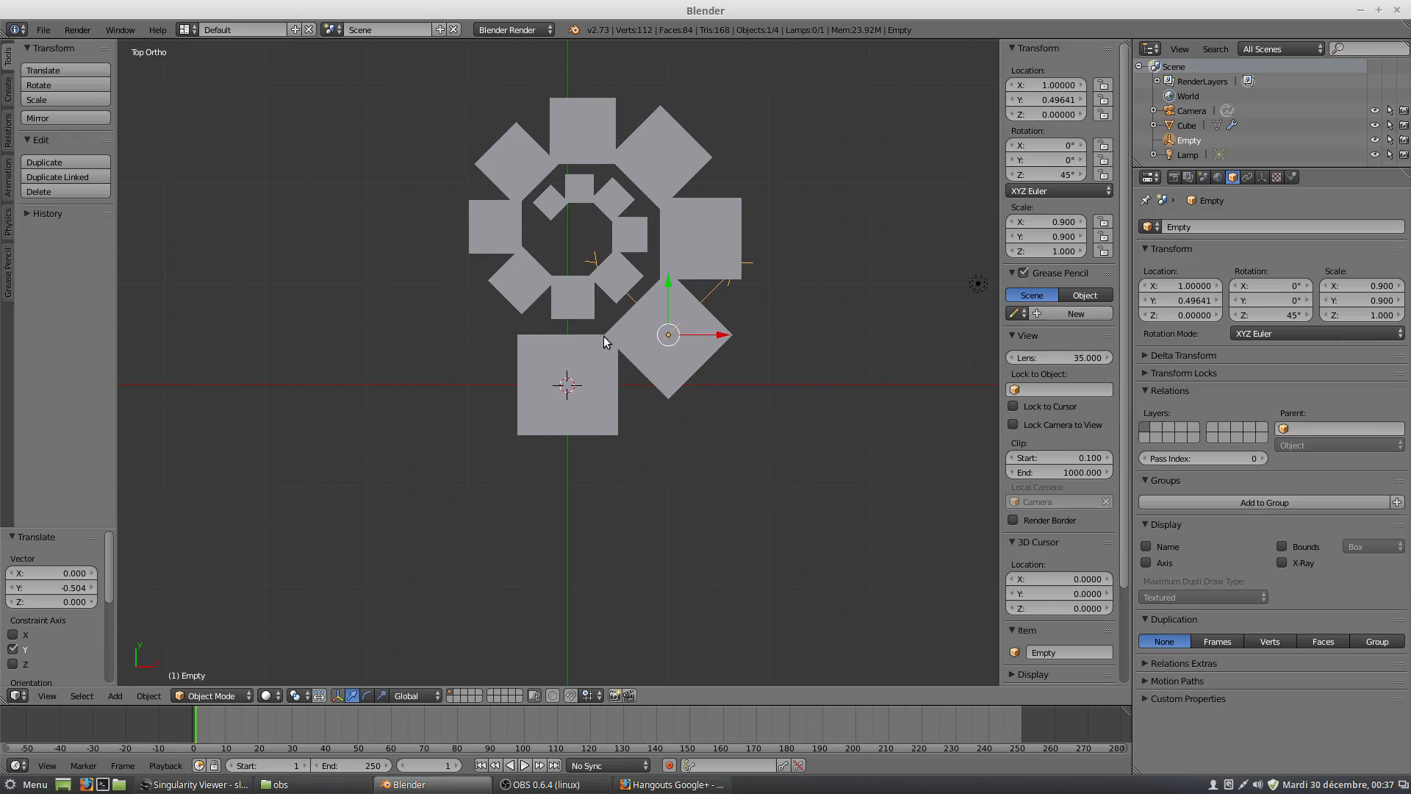
{"action": "left_click_drag", "start_coordinate": [721, 337], "coordinate": [737, 339]}
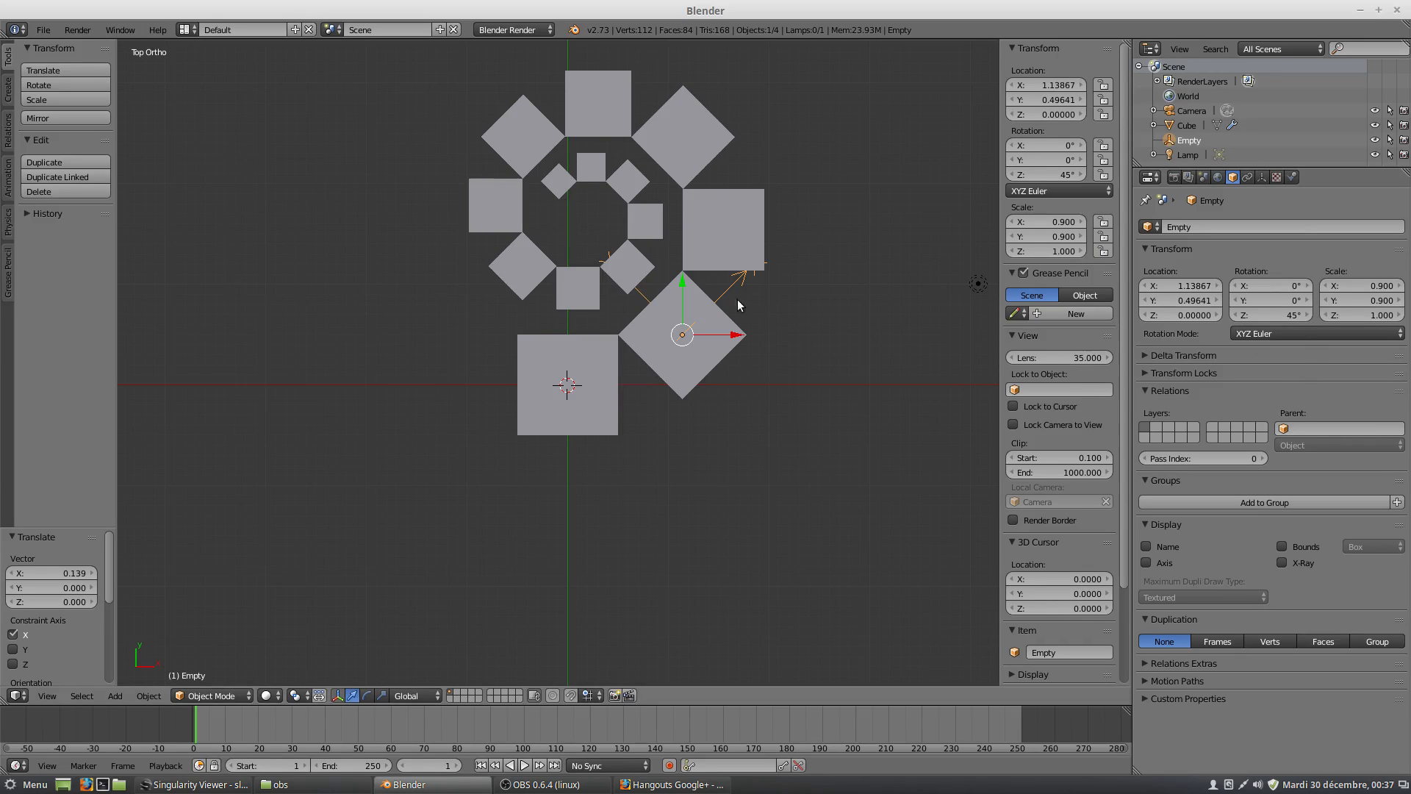
Move the empty along X to about 1.1359 to bring the first copy's corner against the original cube's edge.
{"action": "scroll", "coordinate": [616, 338], "scroll_direction": "up", "scroll_amount": 8}
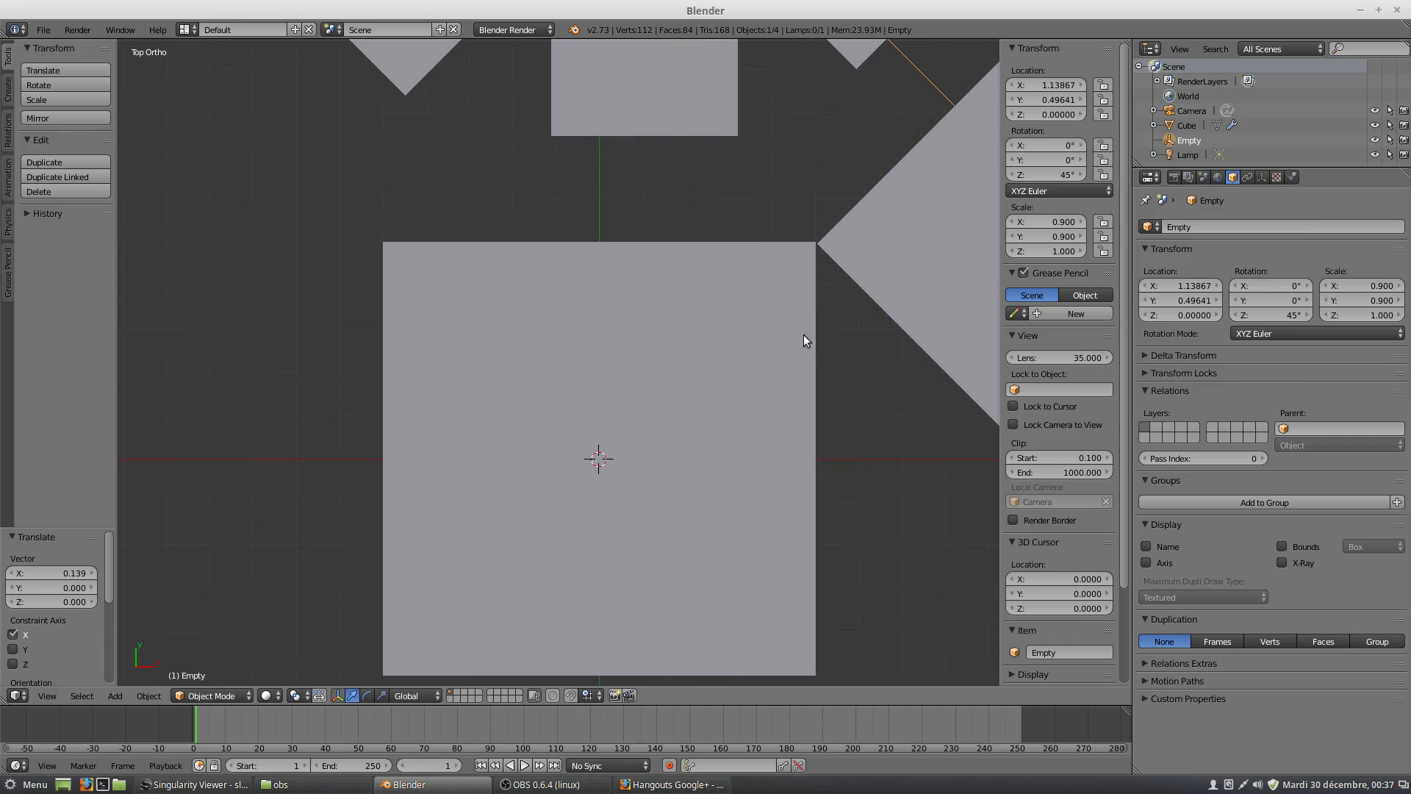
{"action": "scroll", "coordinate": [873, 307], "scroll_direction": "down", "scroll_amount": 1}
{"action": "middle_click_drag", "start_coordinate": [855, 285], "coordinate": [663, 342], "text": "shift"}
{"action": "scroll", "coordinate": [719, 352], "scroll_direction": "up", "scroll_amount": 2}
{"action": "scroll", "coordinate": [717, 351], "scroll_direction": "up", "scroll_amount": 2}
{"action": "scroll", "coordinate": [832, 359], "scroll_direction": "down", "scroll_amount": 2}
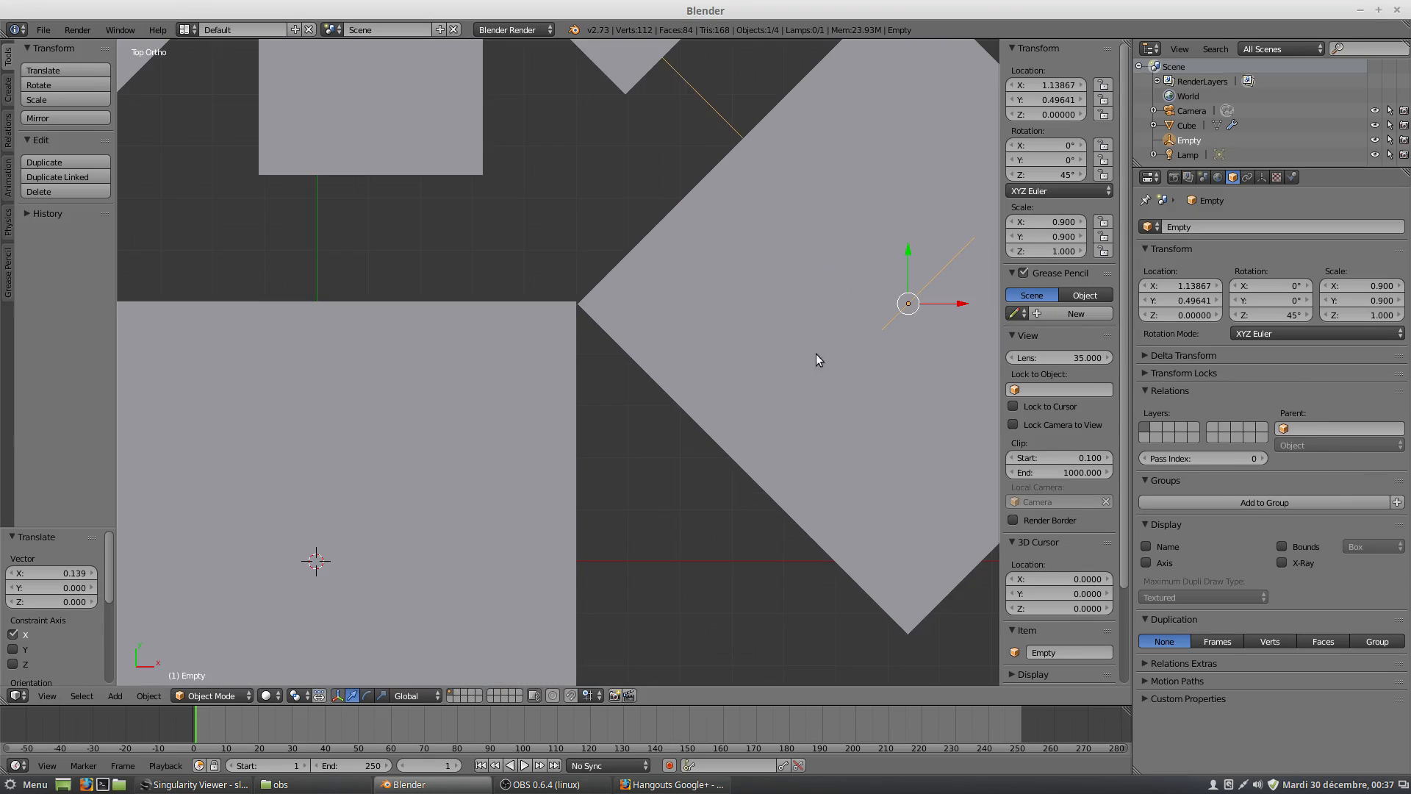
{"action": "scroll", "coordinate": [718, 324], "scroll_direction": "up", "scroll_amount": 3}
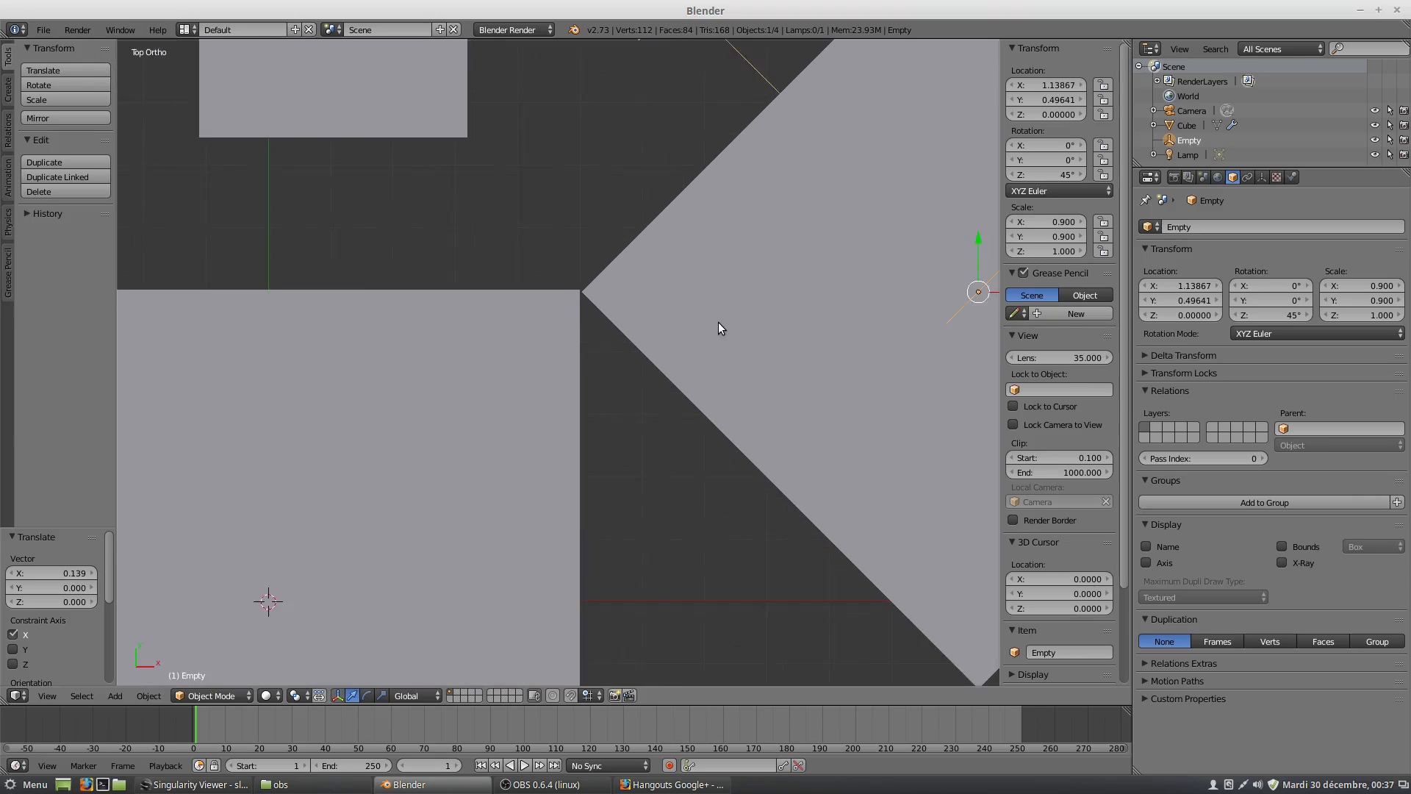
{"action": "middle_click_drag", "start_coordinate": [703, 288], "coordinate": [633, 360], "text": "shift"}
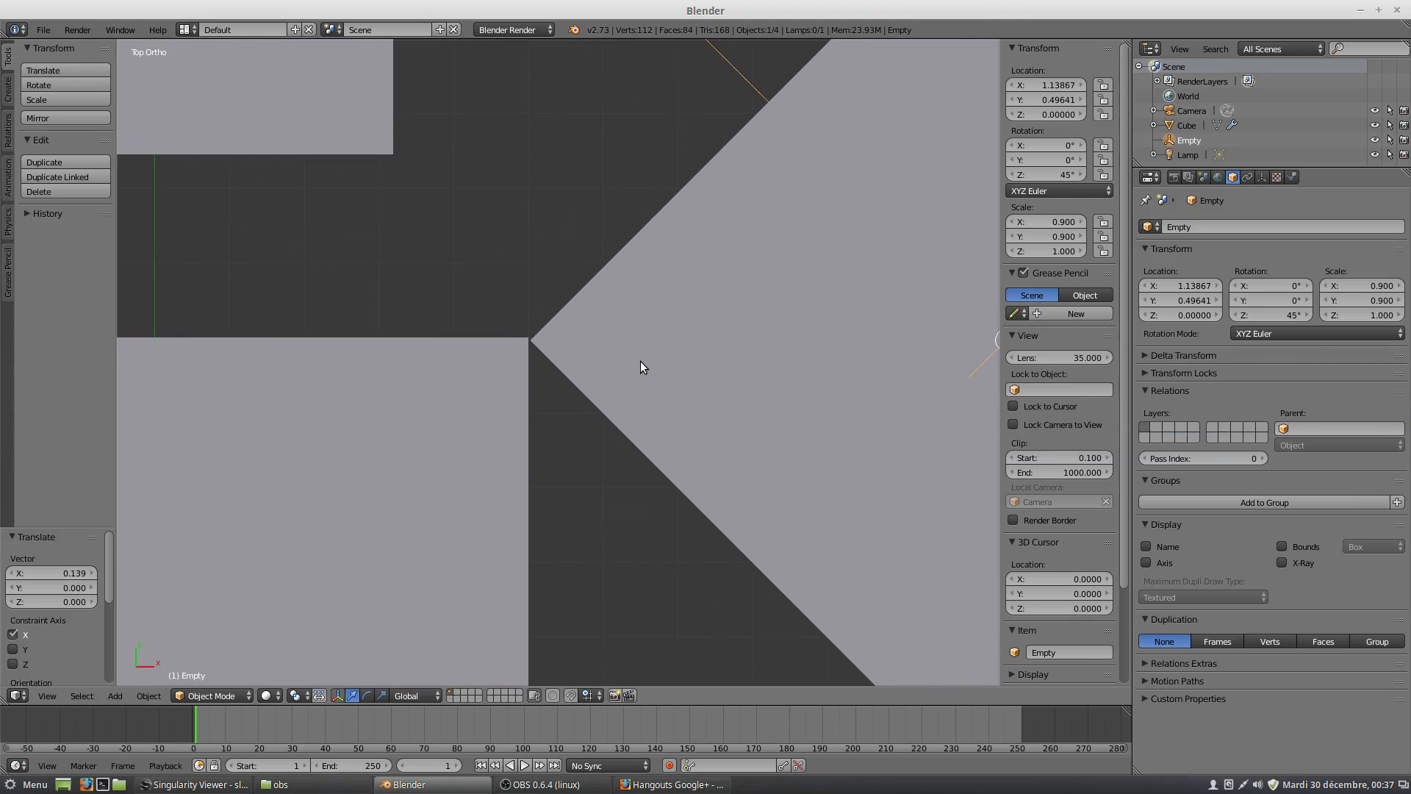
{"action": "scroll", "coordinate": [640, 360], "scroll_direction": "up", "scroll_amount": 4}
{"action": "scroll", "coordinate": [621, 329], "scroll_direction": "up", "scroll_amount": 3}
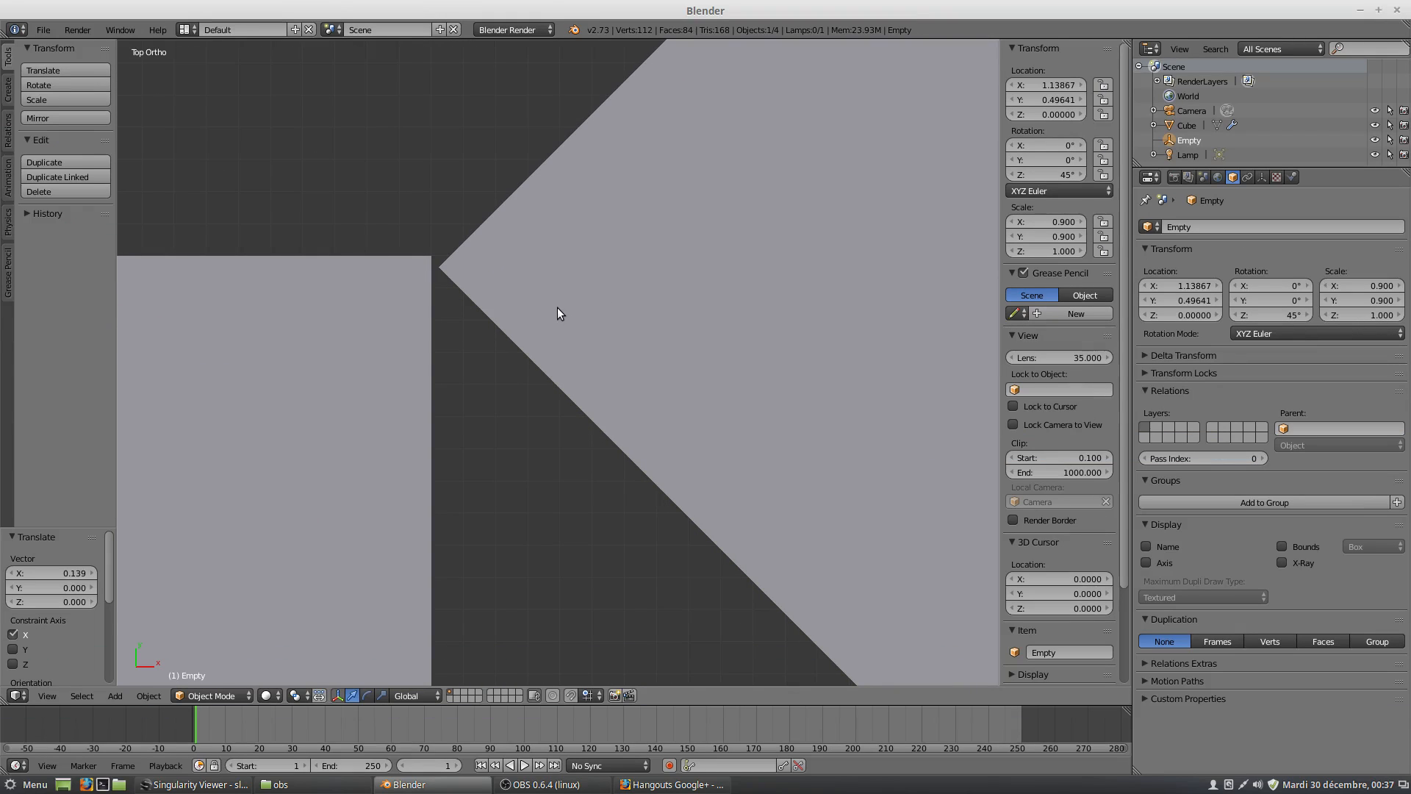
{"action": "key", "text": "g"}
{"action": "key", "text": "x"}
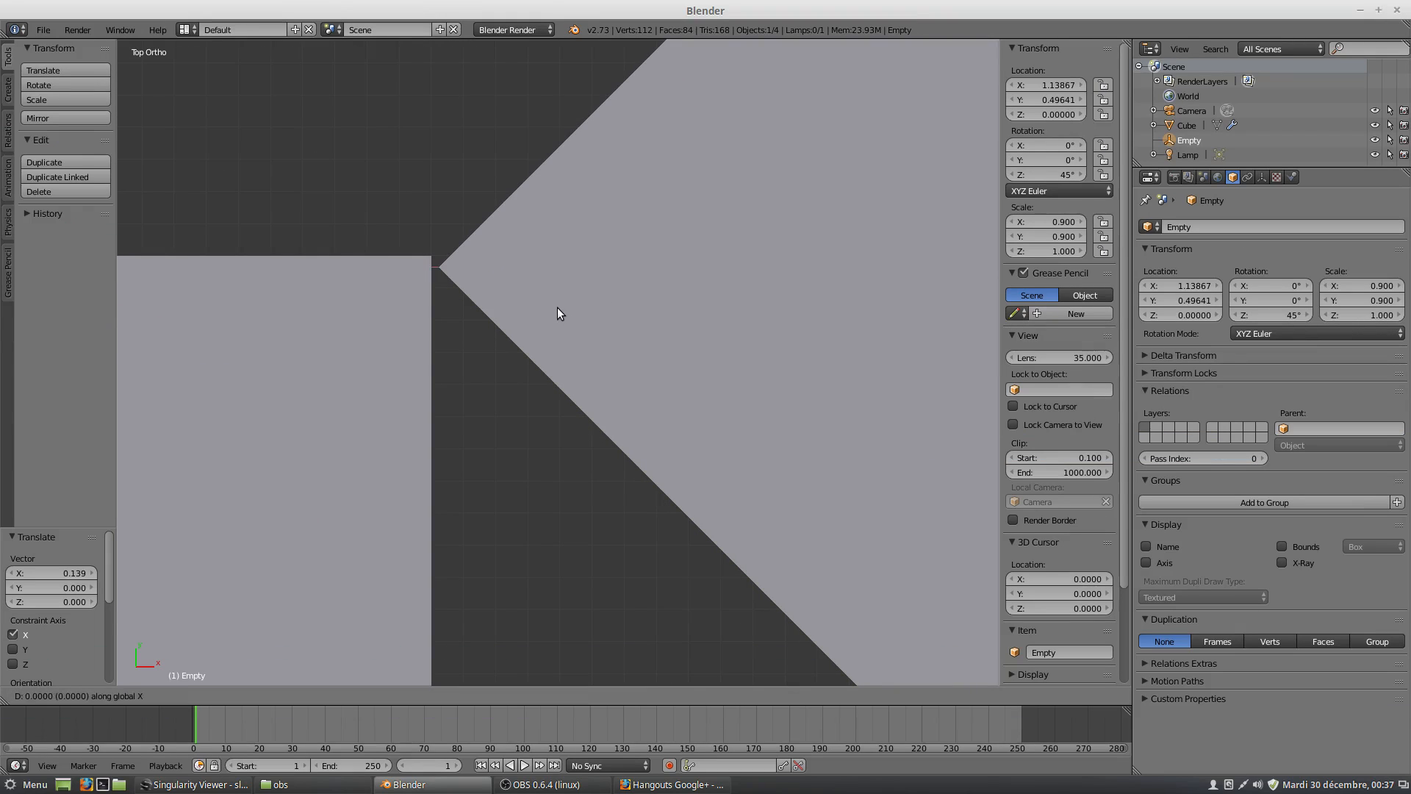
{"action": "left_click", "coordinate": [548, 299]}
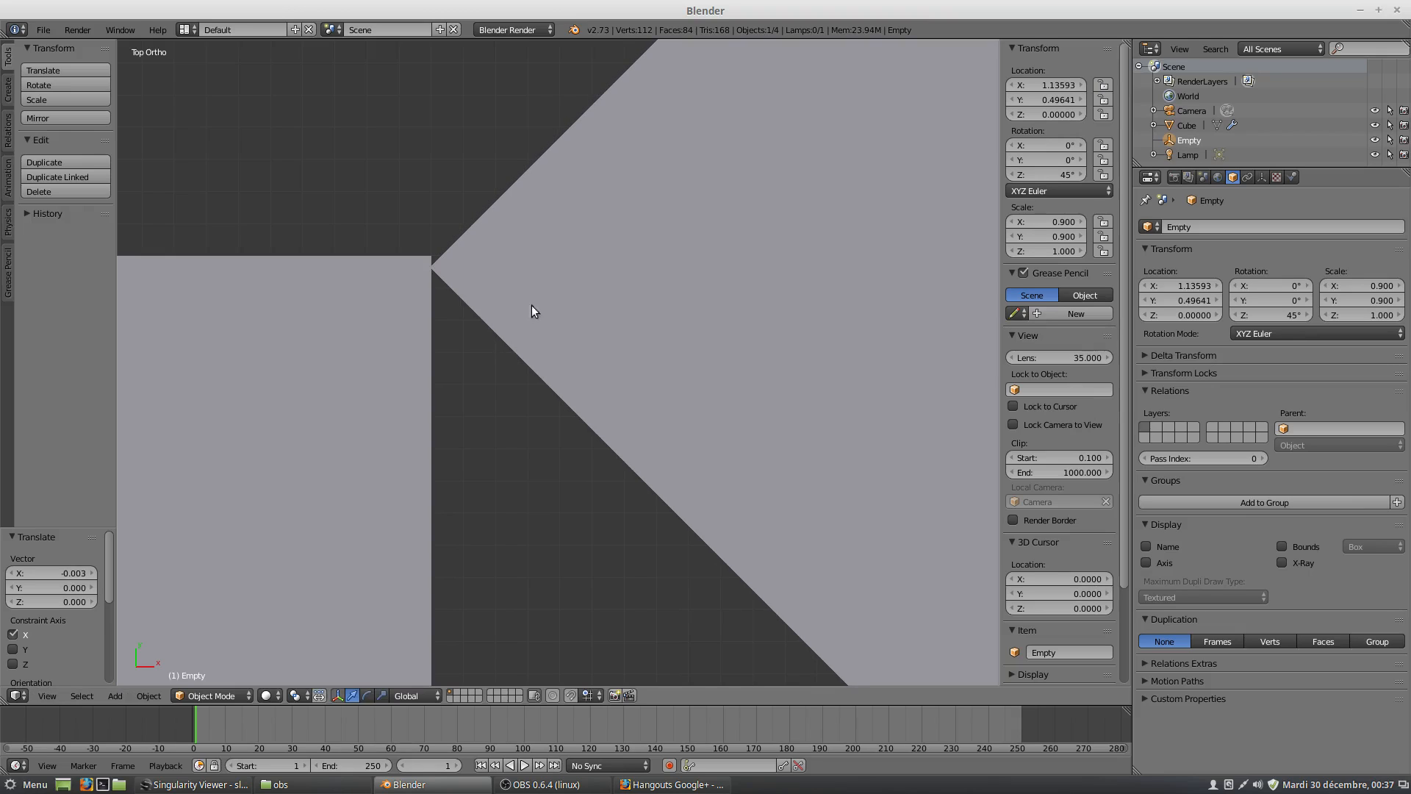
Fine-tune the empty's location to about Y 0.4998 and X 1.1362 so the two cubes' corners coincide.
{"action": "key", "text": "g"}
{"action": "key", "text": "y"}
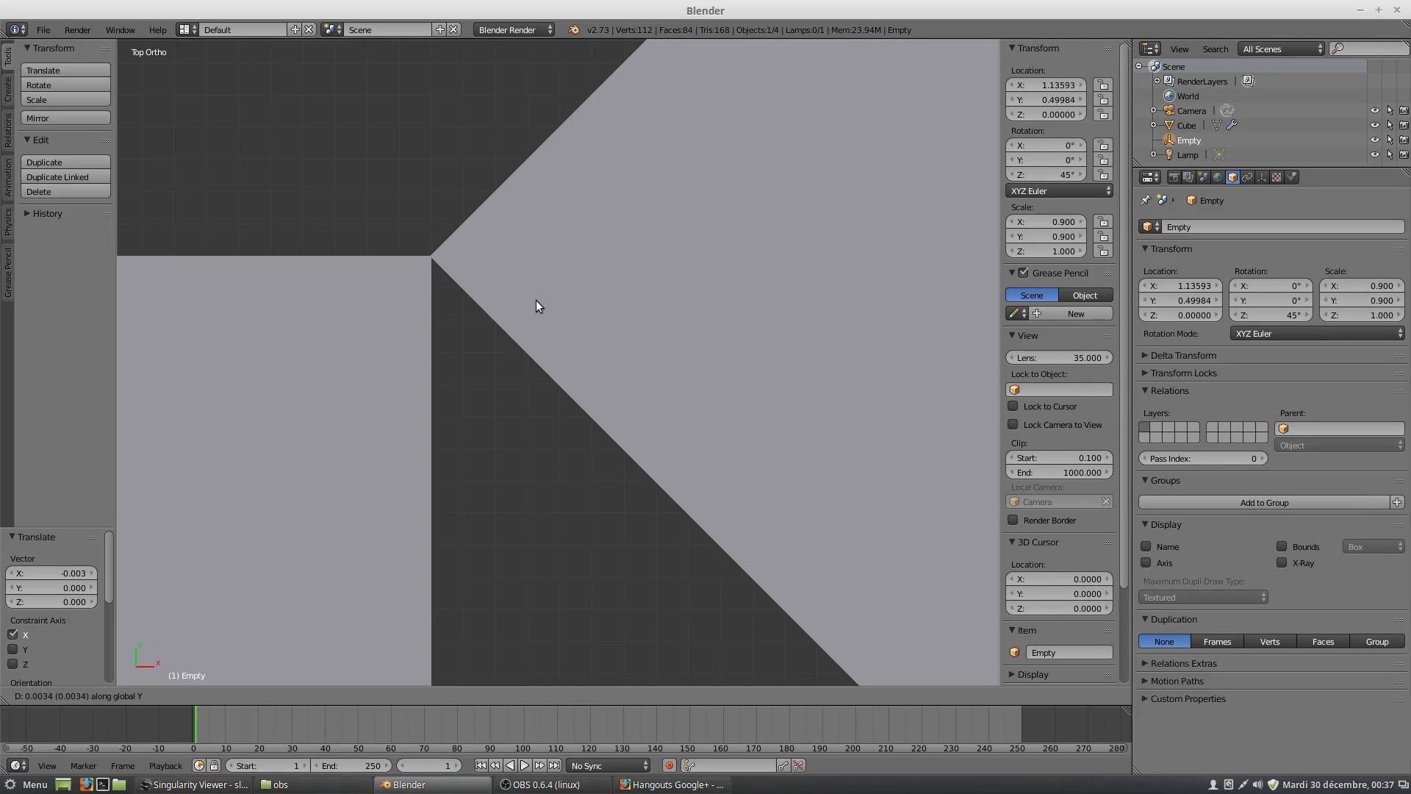
{"action": "left_click", "coordinate": [535, 307]}
{"action": "key", "text": "g"}
{"action": "key", "text": "x"}
{"action": "left_click", "coordinate": [535, 313]}
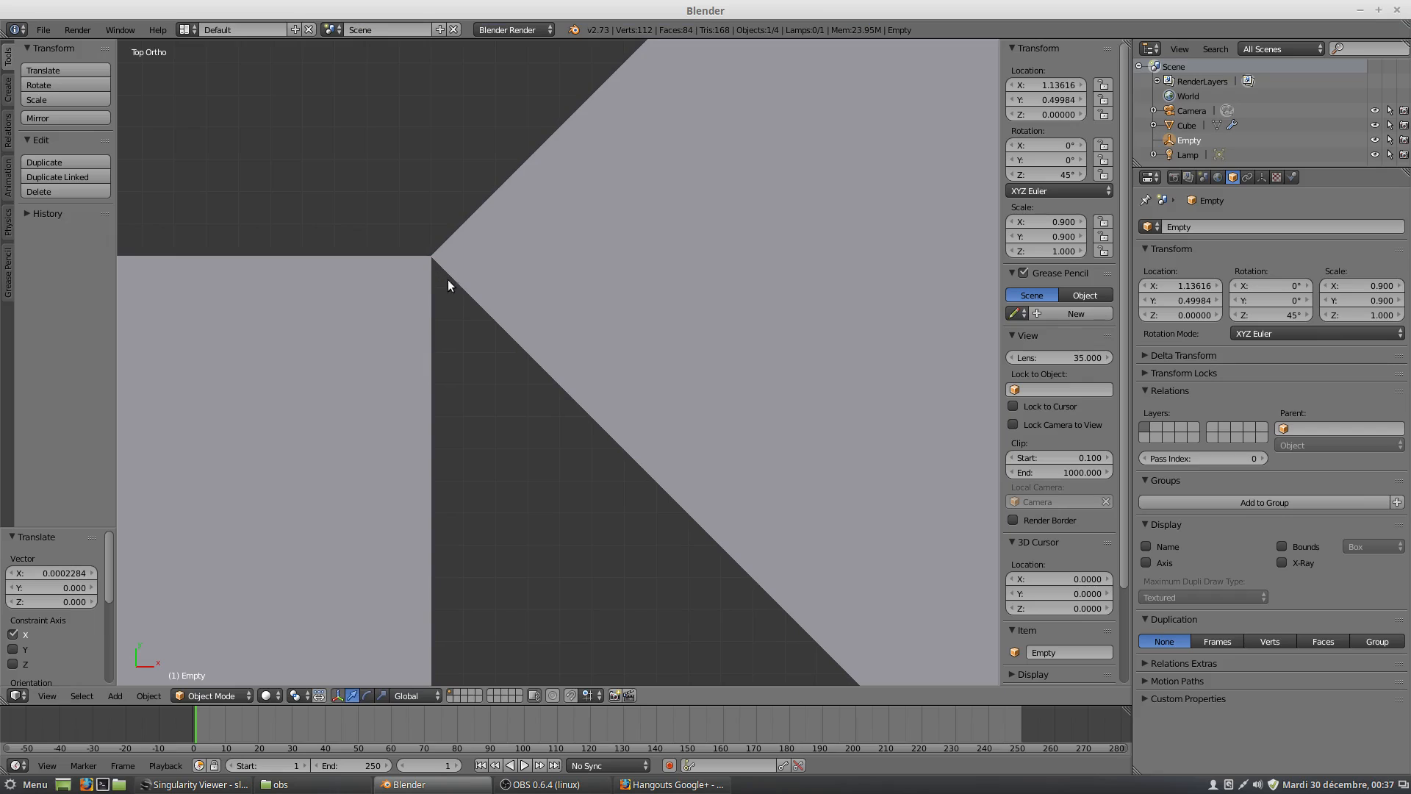
{"action": "scroll", "coordinate": [448, 285], "scroll_direction": "down", "scroll_amount": 6}
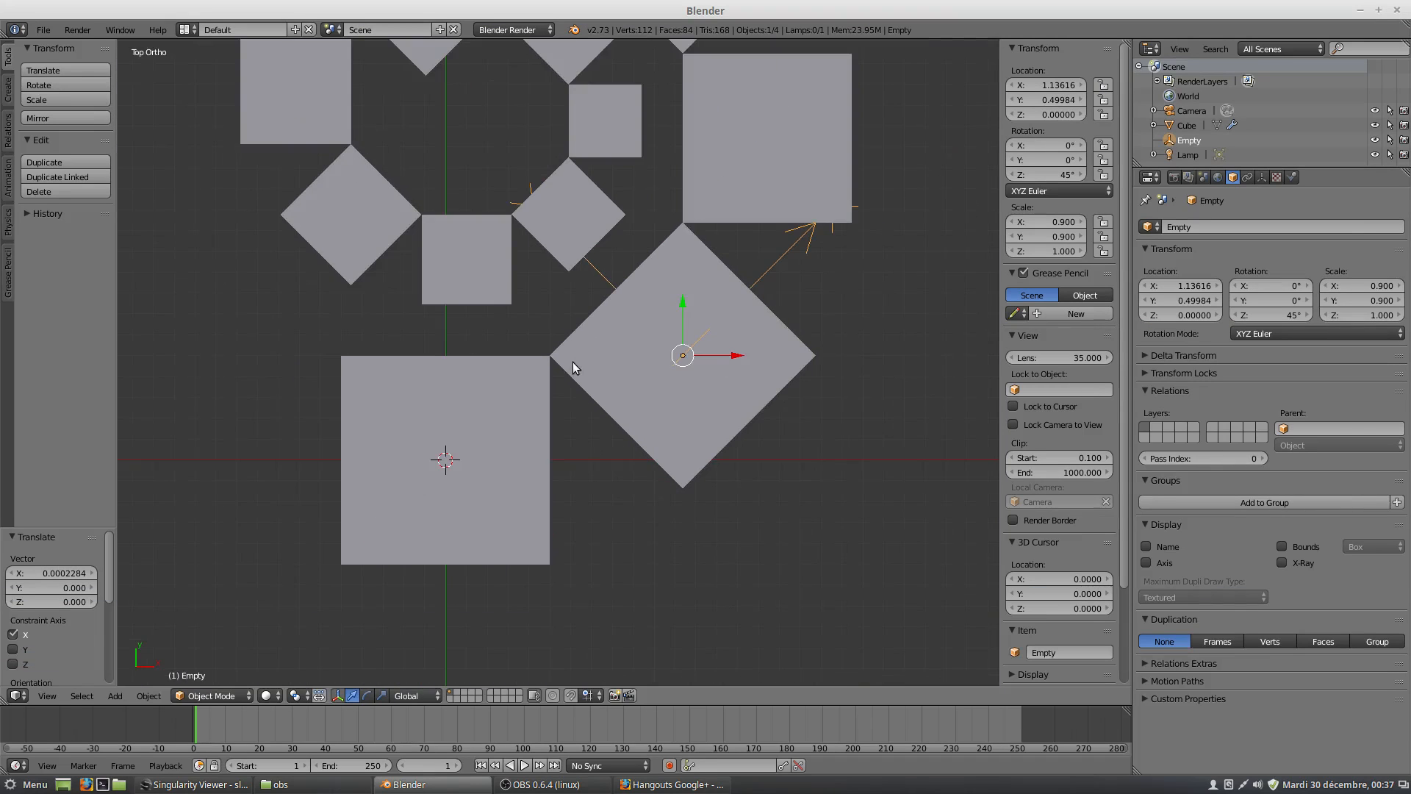
{"action": "scroll", "coordinate": [572, 363], "scroll_direction": "down", "scroll_amount": 3}
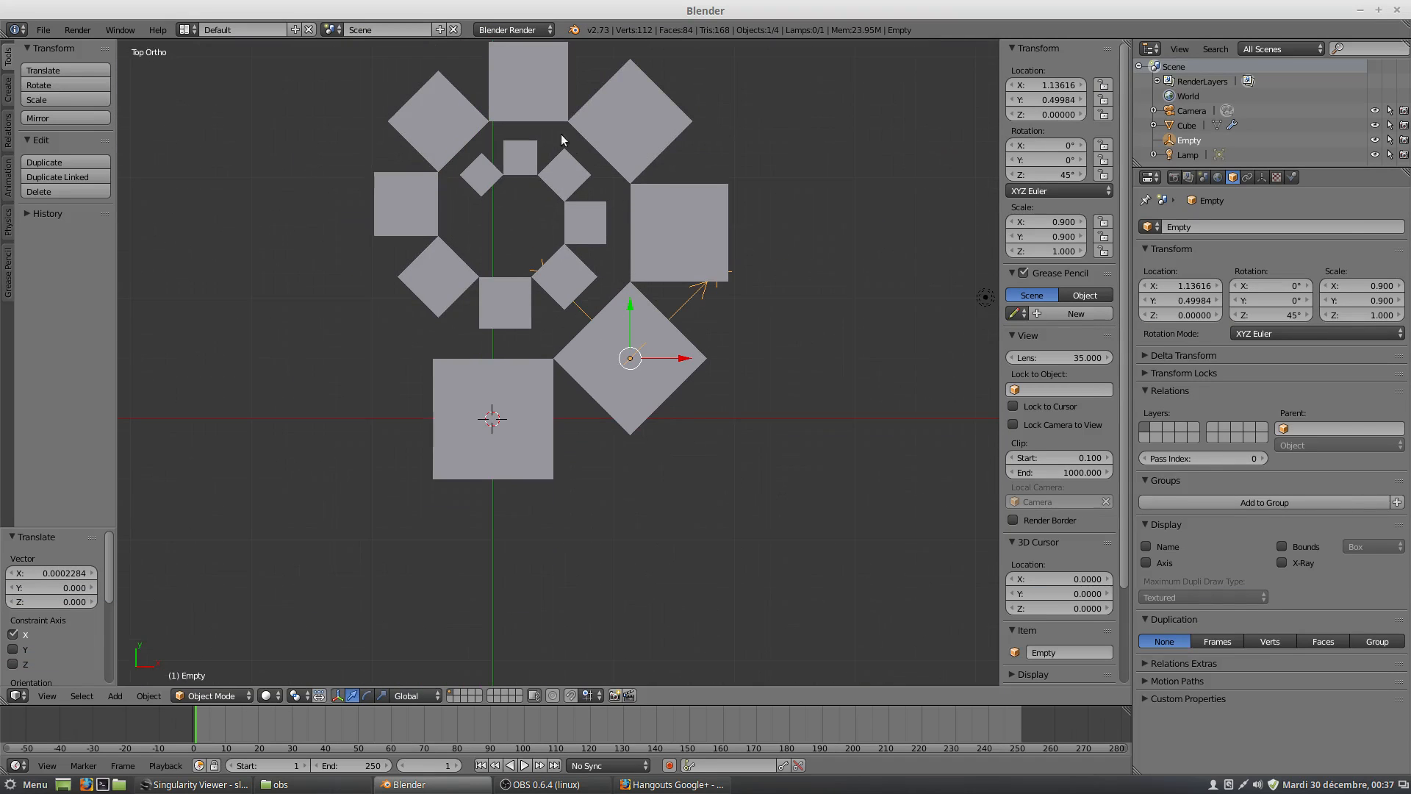
Put the cube in Edit Mode and select only its side face on the negative Y side.
{"action": "right_click", "coordinate": [472, 461]}
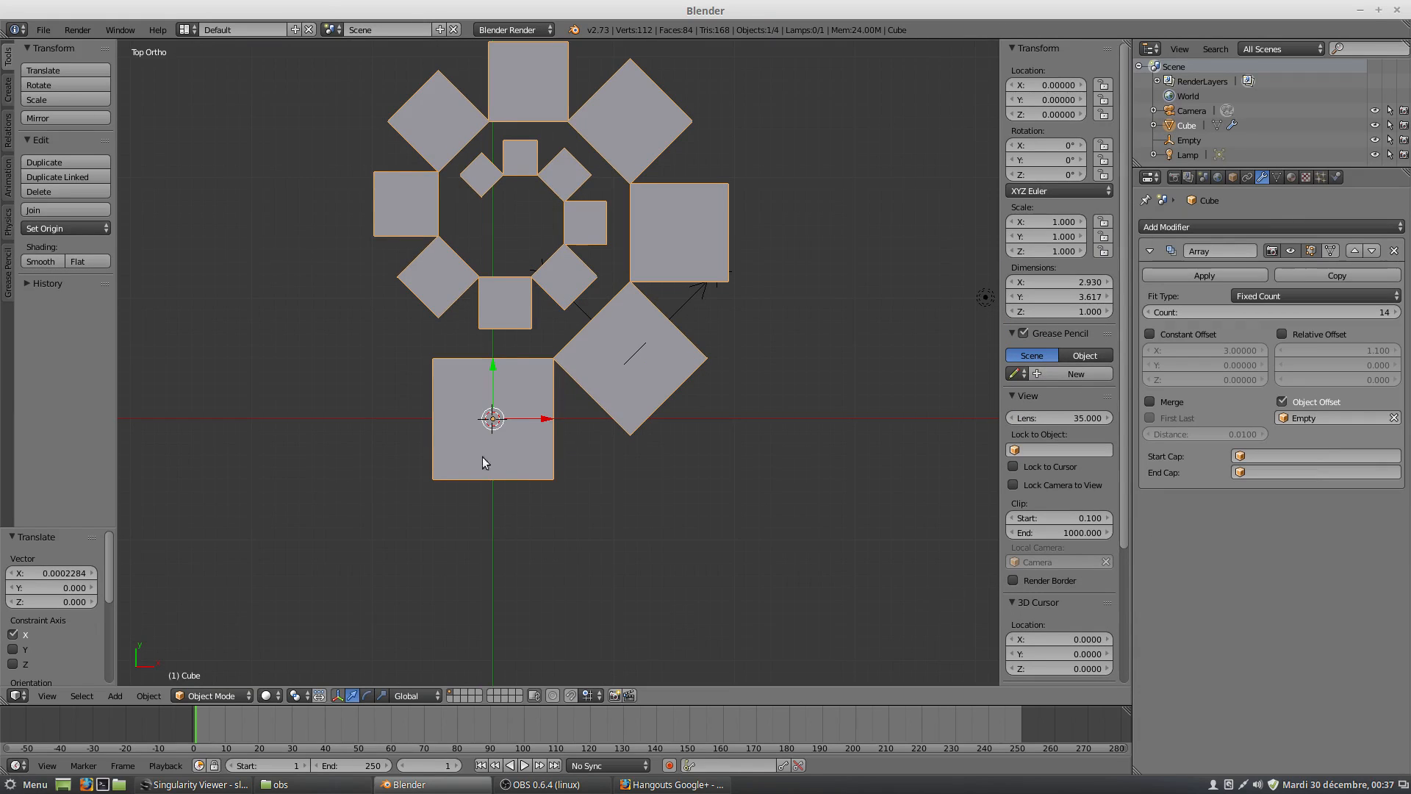
{"action": "left_click", "coordinate": [214, 698]}
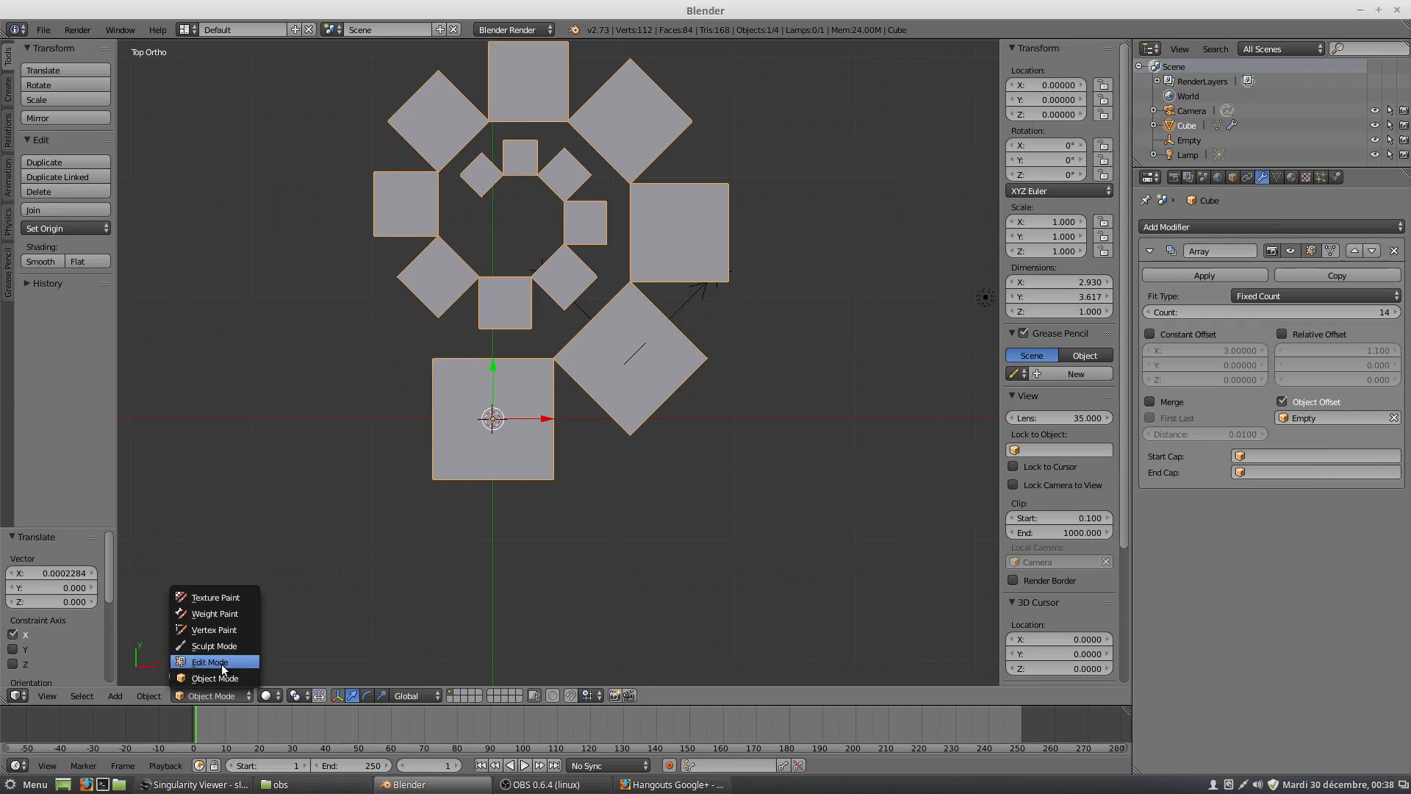
{"action": "left_click", "coordinate": [221, 665]}
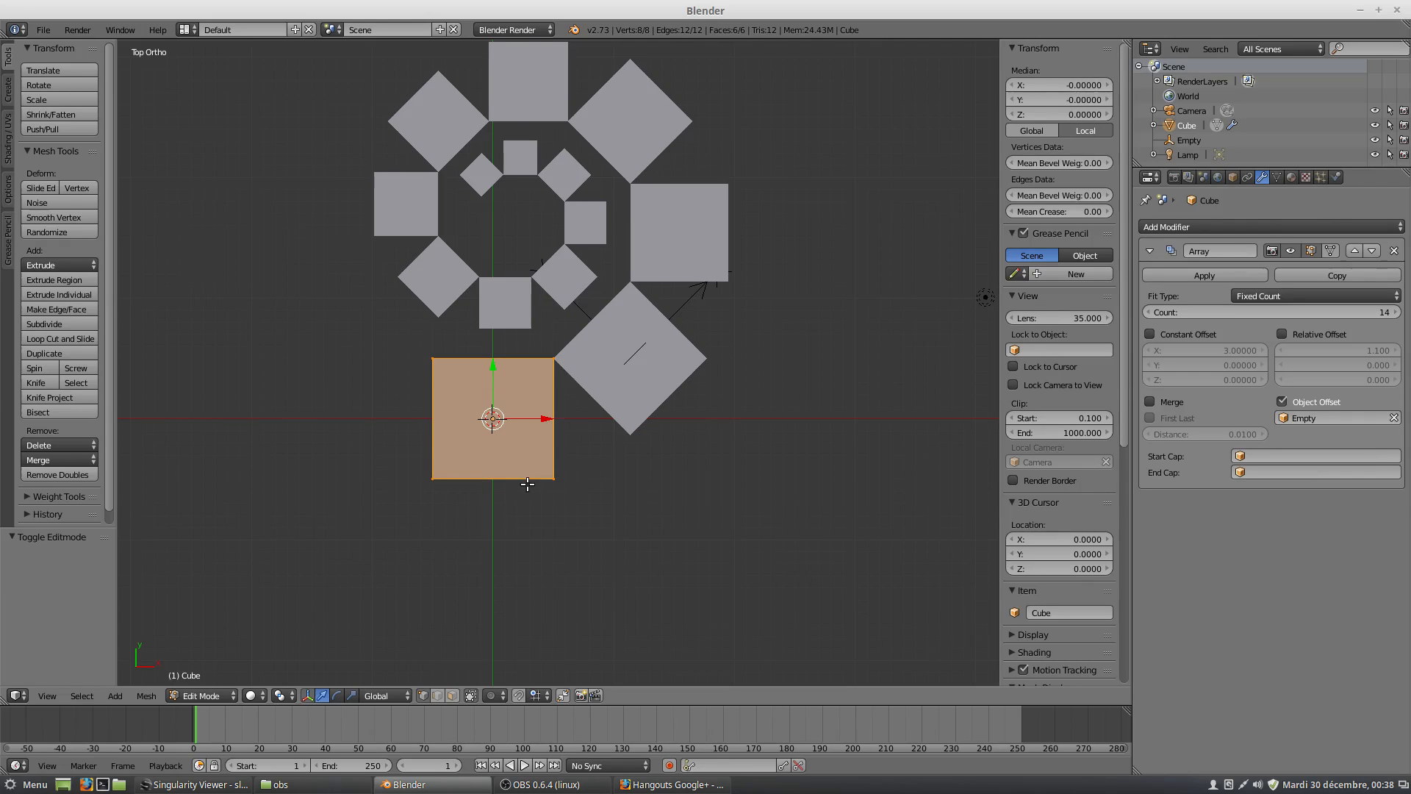
{"action": "middle_click_drag", "start_coordinate": [519, 493], "coordinate": [510, 475]}
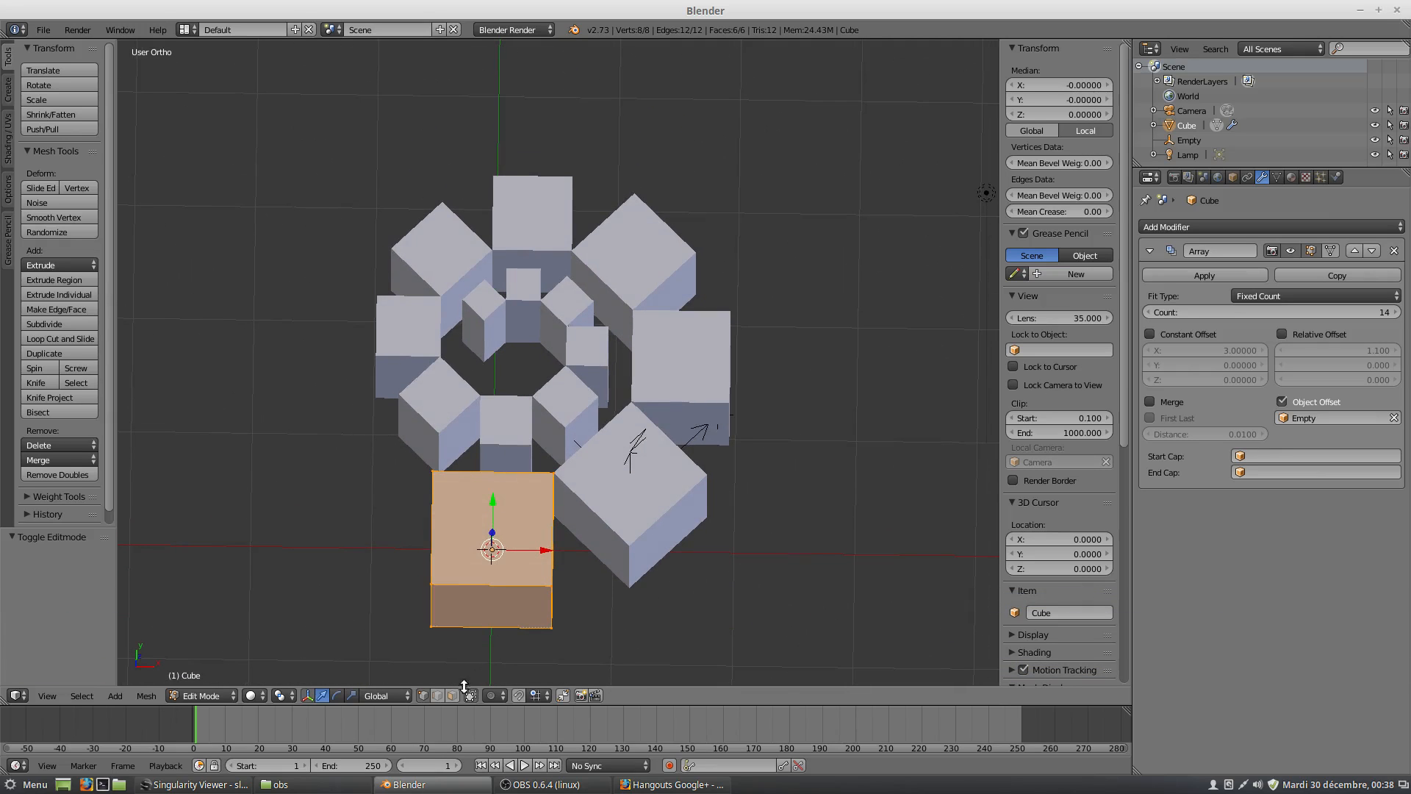
{"action": "right_click", "coordinate": [494, 612]}
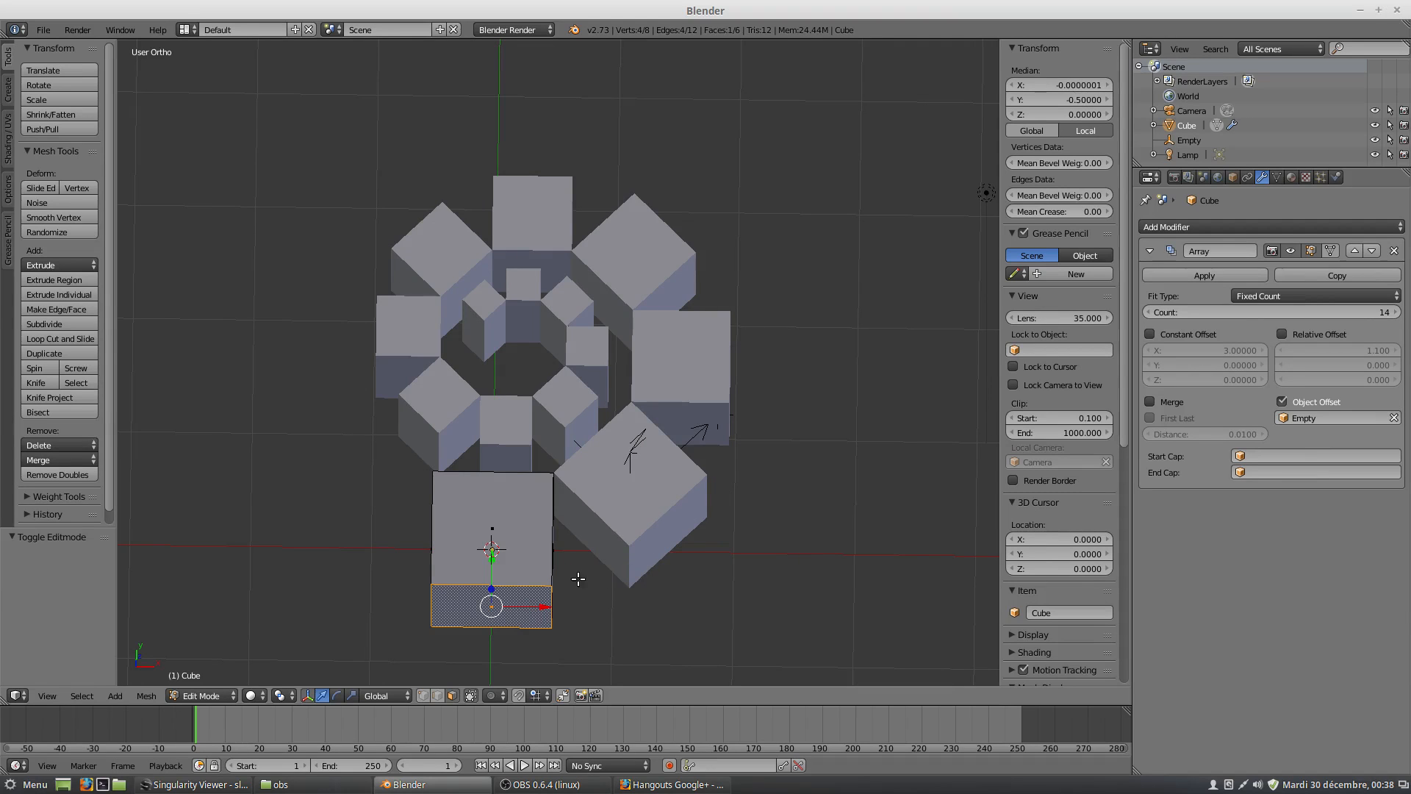
In top view, scale the selected face along X by about 1.789 to turn the cube into a wedge.
{"action": "key", "text": "KP_7"}
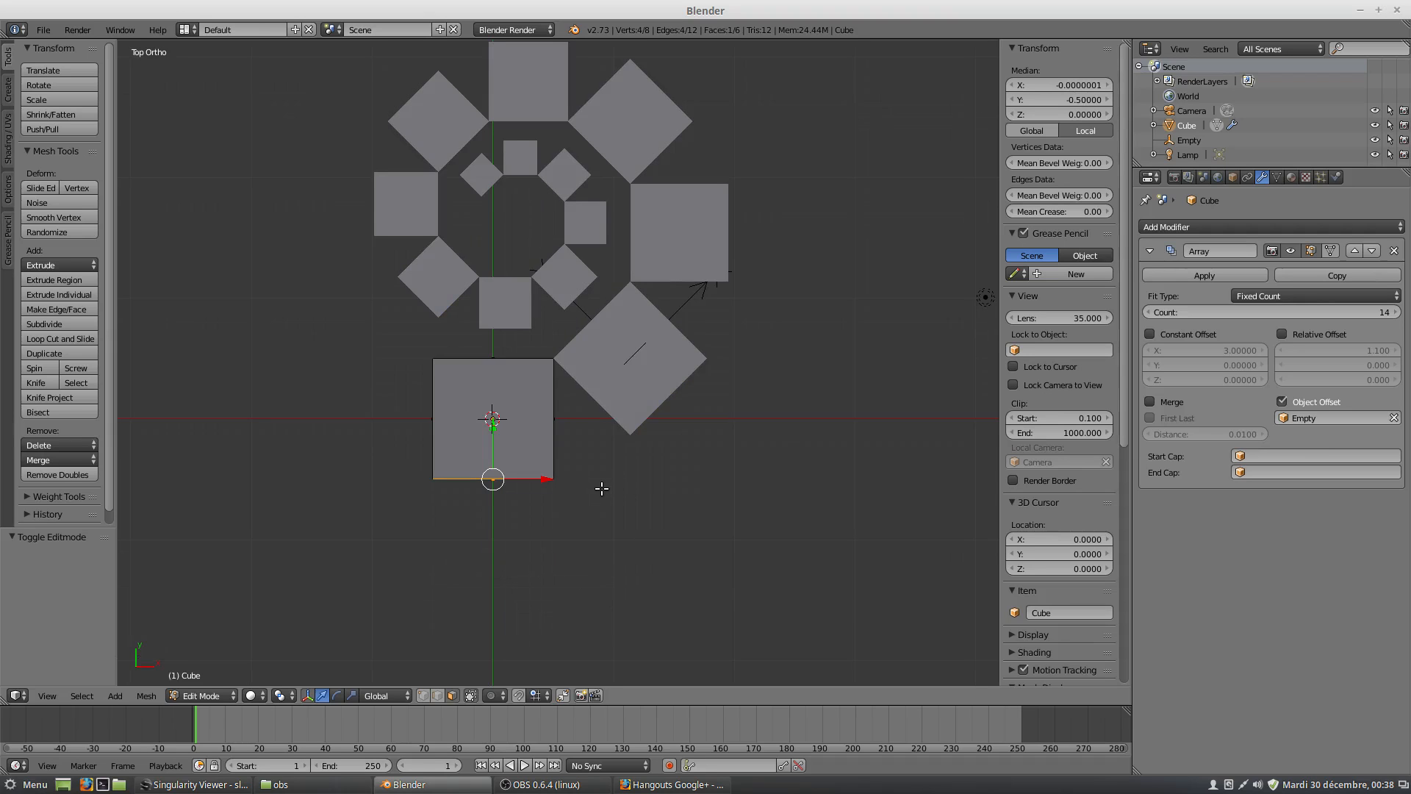
{"action": "key", "text": "s"}
{"action": "key", "text": "x"}
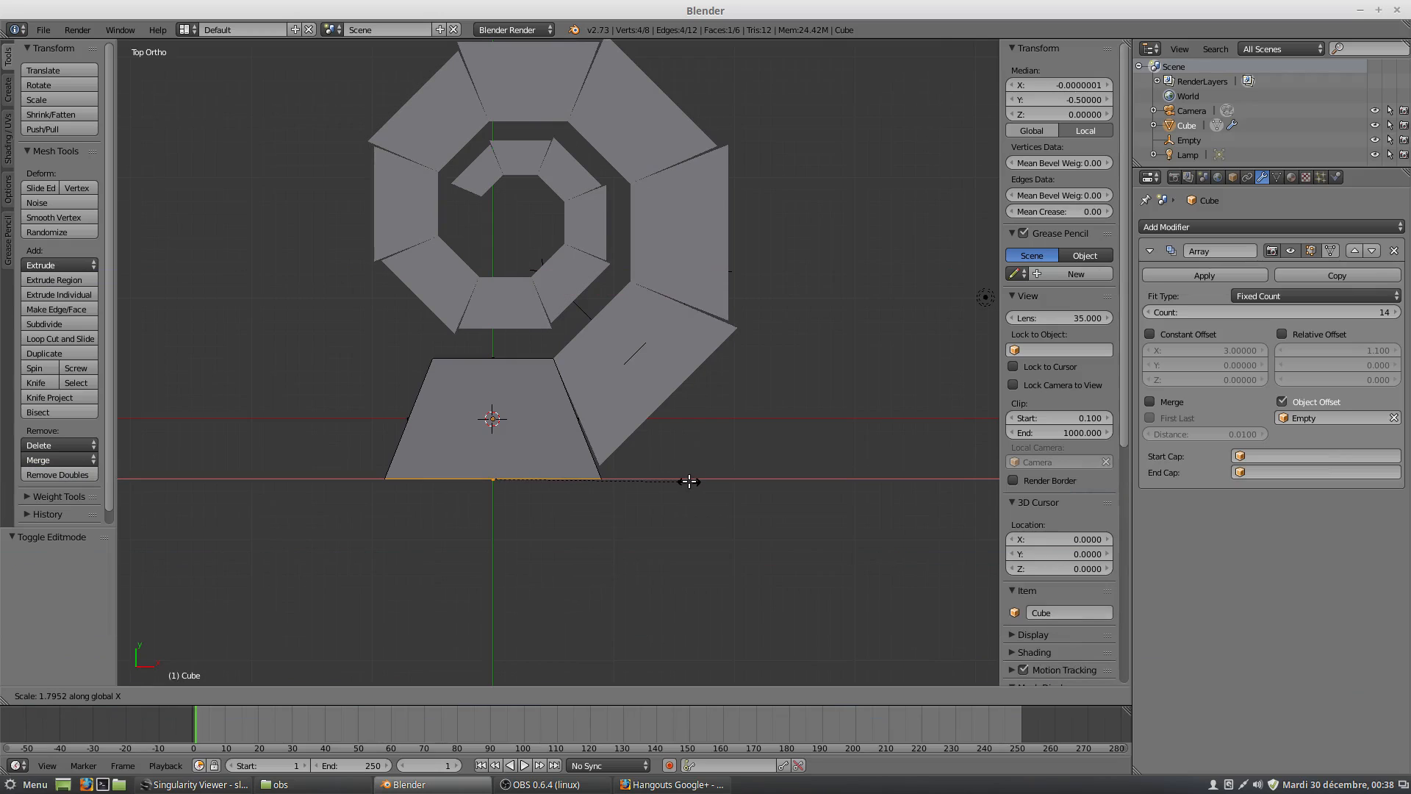
{"action": "left_click", "coordinate": [688, 482]}
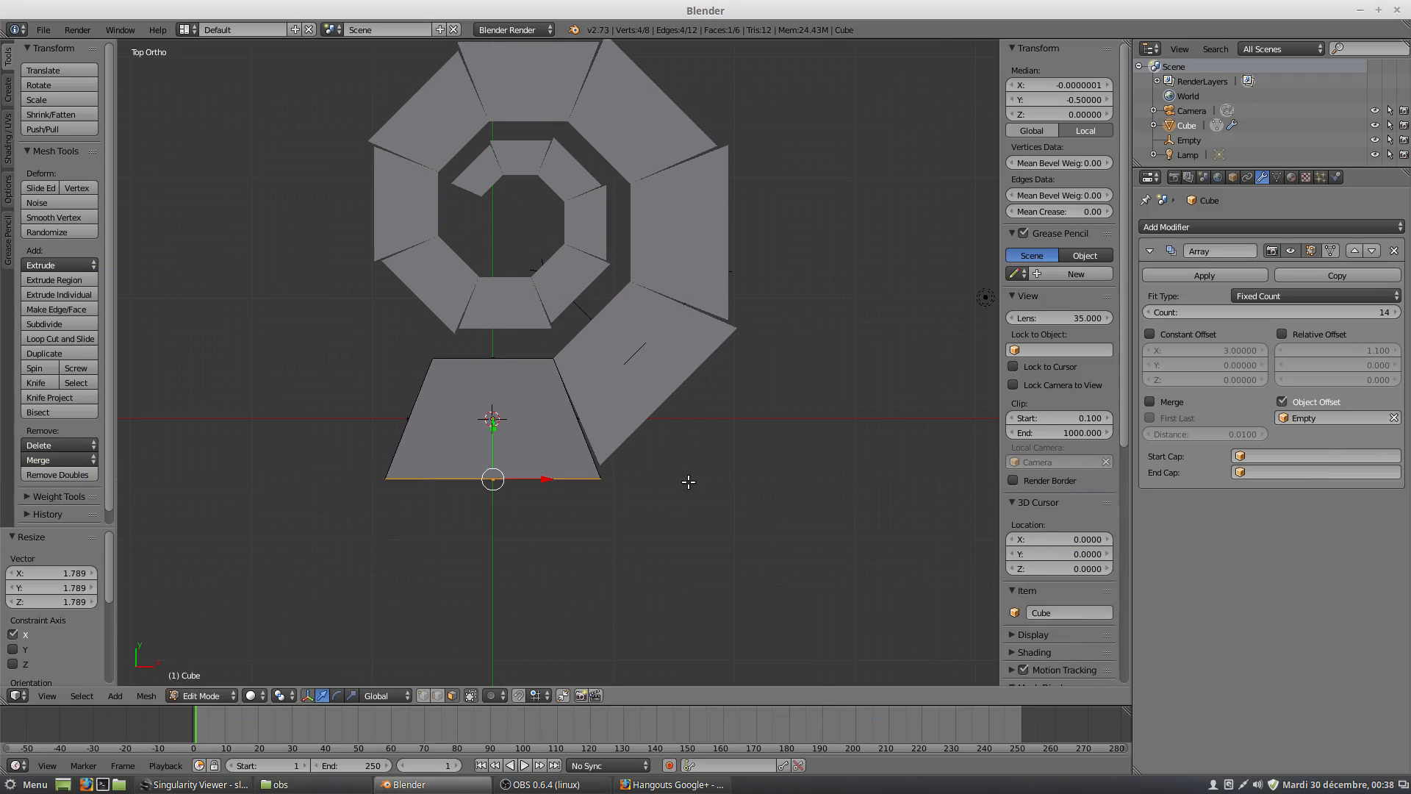
Try to move the widened face along Y to close the gaps between the copies.
{"action": "scroll", "coordinate": [679, 483], "scroll_direction": "up", "scroll_amount": 5}
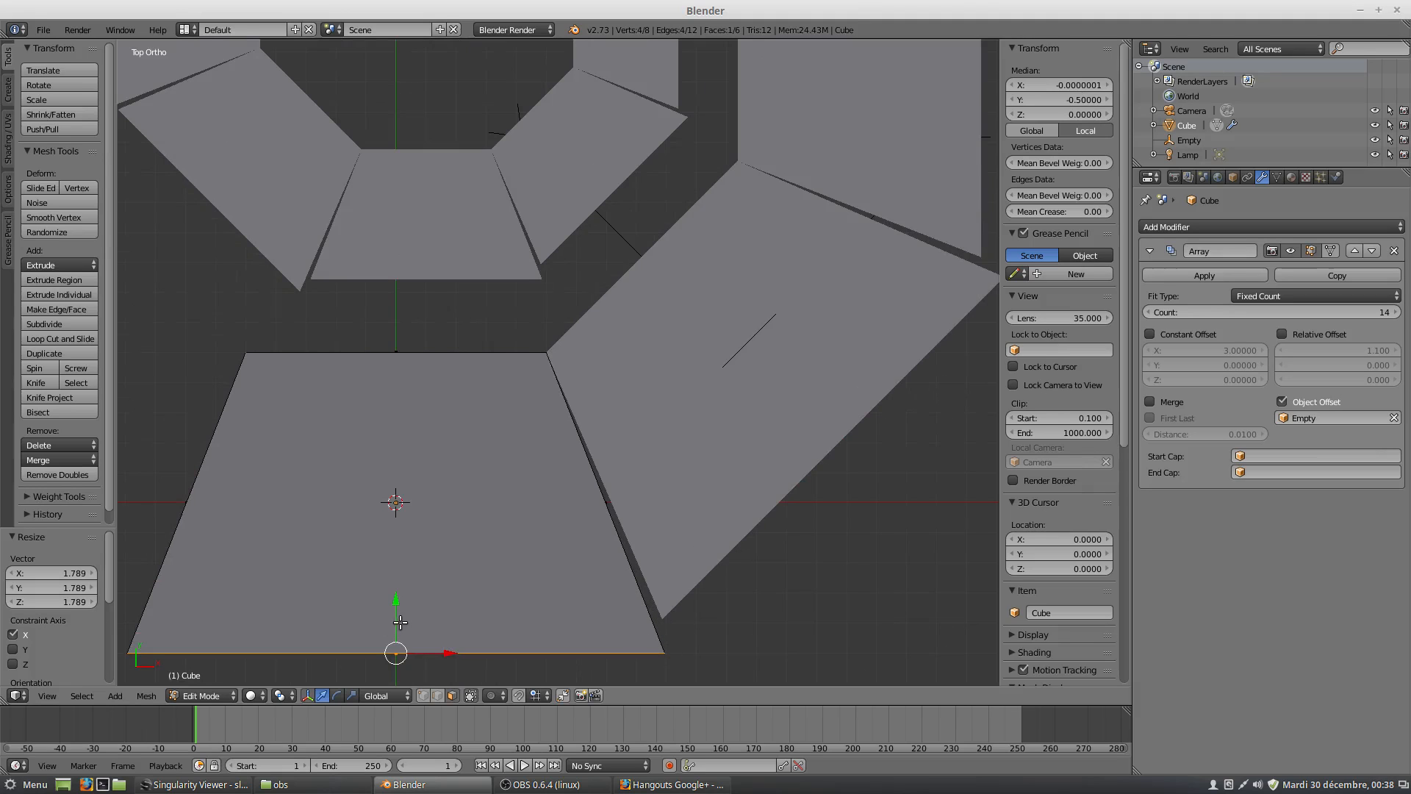
{"action": "key", "text": "g"}
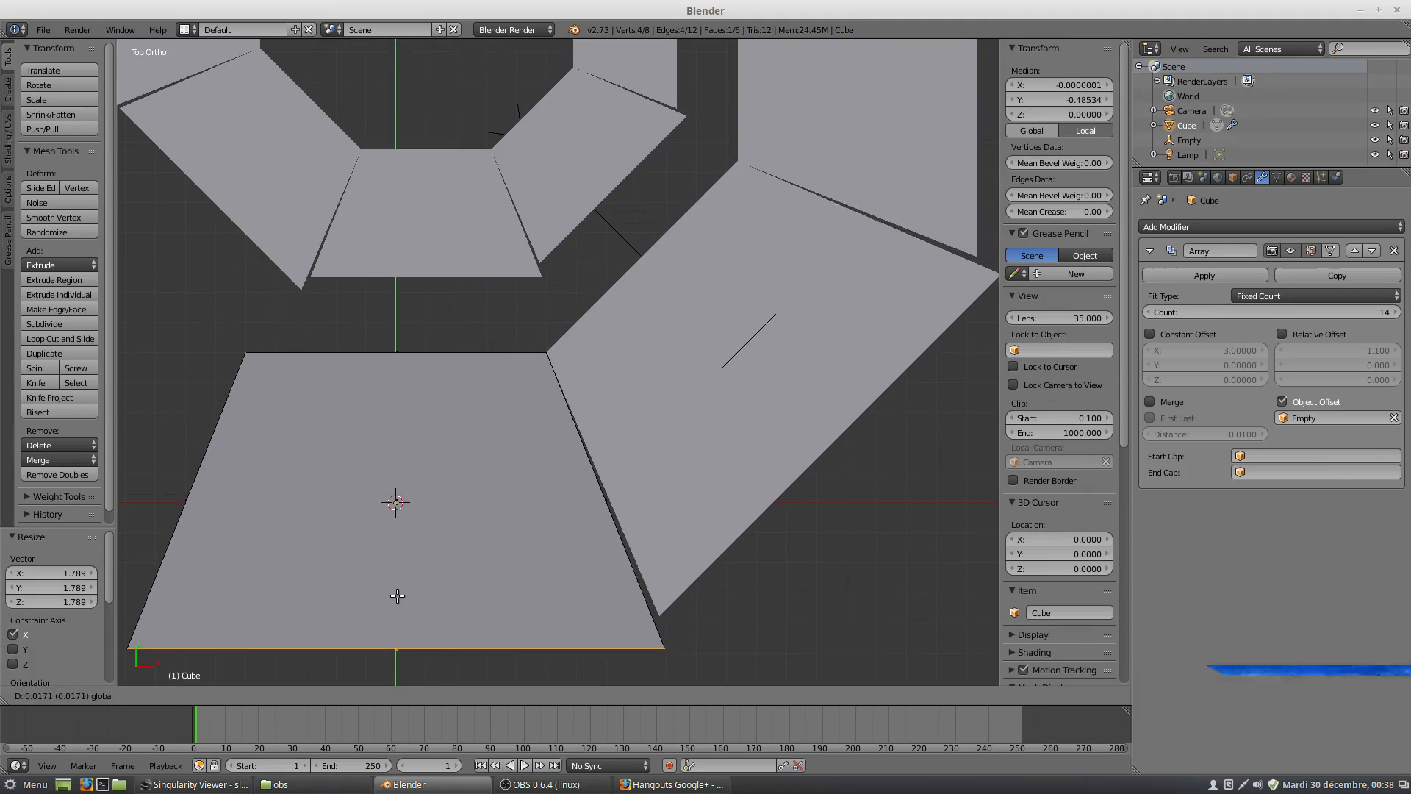
{"action": "key", "text": "y"}
{"action": "left_click", "coordinate": [399, 603]}
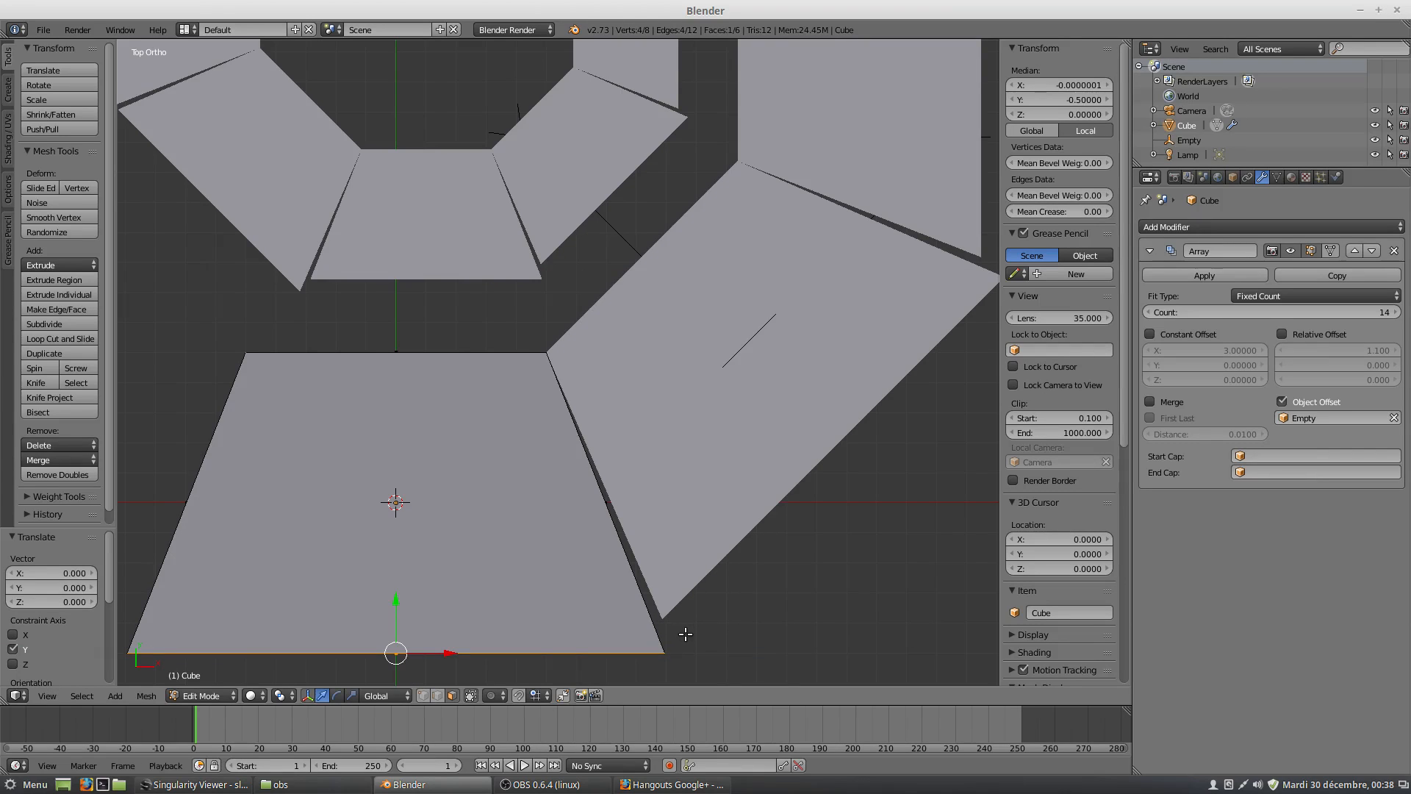
Select the wedge's outer vertical edge beside the first copy and move it along Y to about -0.401.
{"action": "middle_click_drag", "start_coordinate": [658, 626], "coordinate": [471, 662]}
{"action": "scroll", "coordinate": [635, 611], "scroll_direction": "down", "scroll_amount": 4}
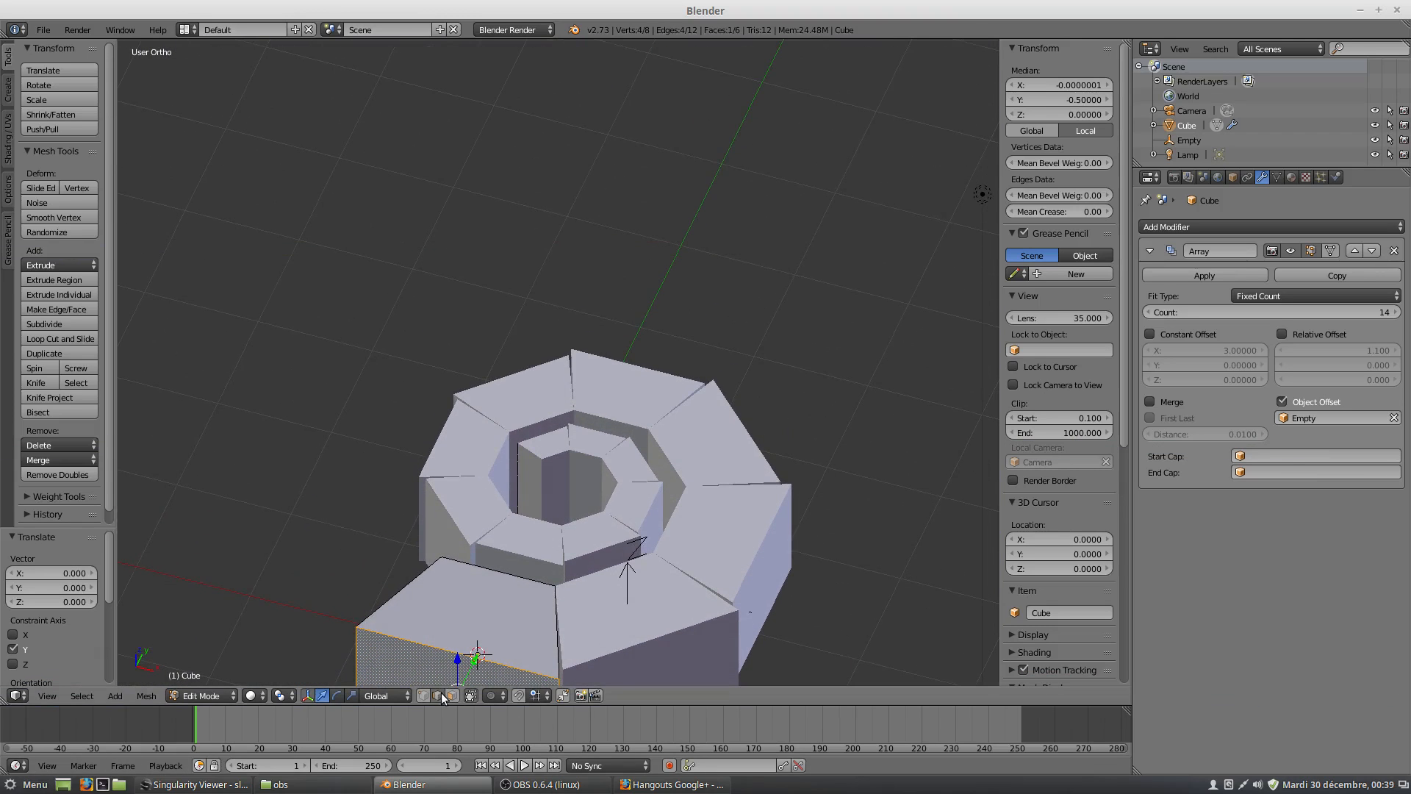
{"action": "middle_click_drag", "start_coordinate": [582, 662], "coordinate": [409, 483], "text": "shift"}
{"action": "right_click", "coordinate": [523, 450]}
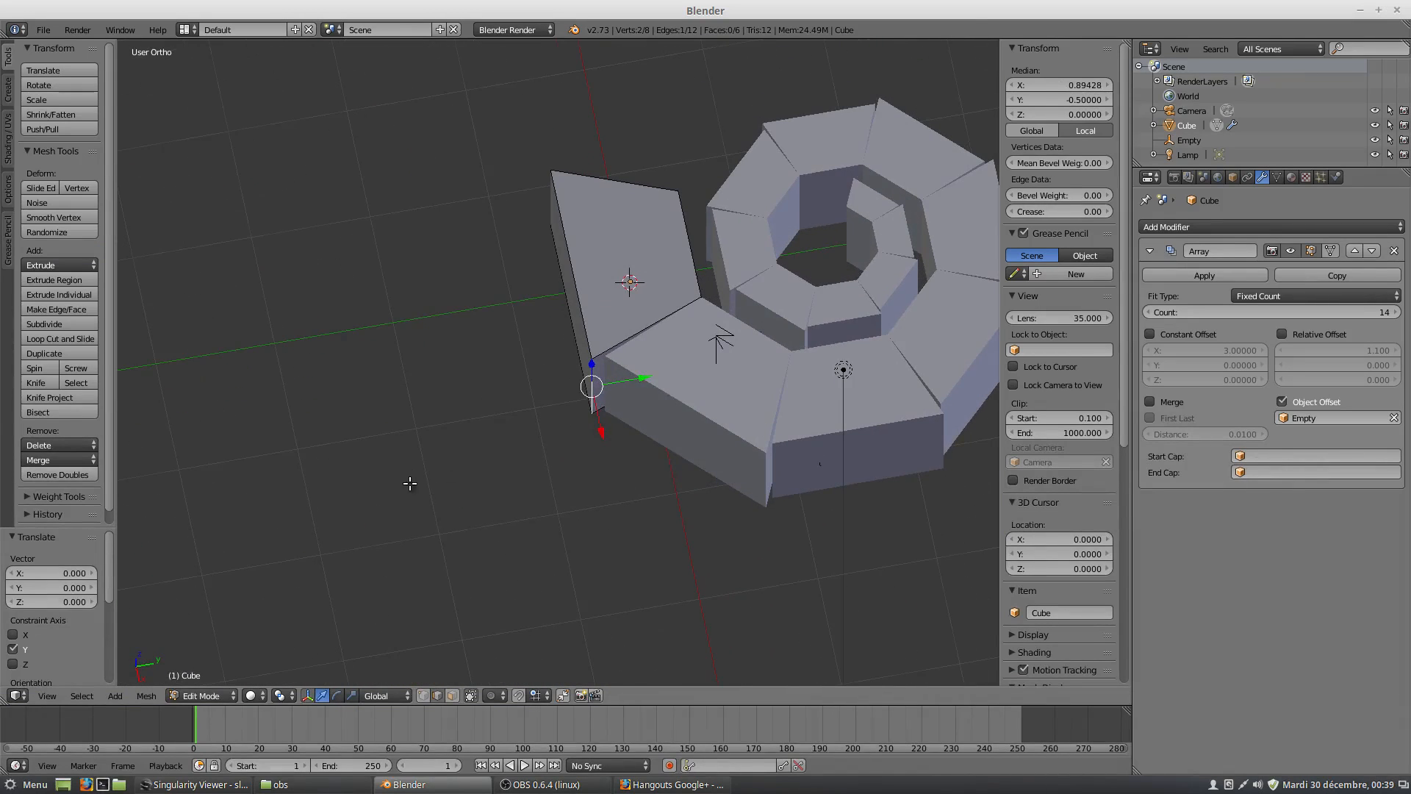
{"action": "left_click_drag", "start_coordinate": [645, 379], "coordinate": [642, 380]}
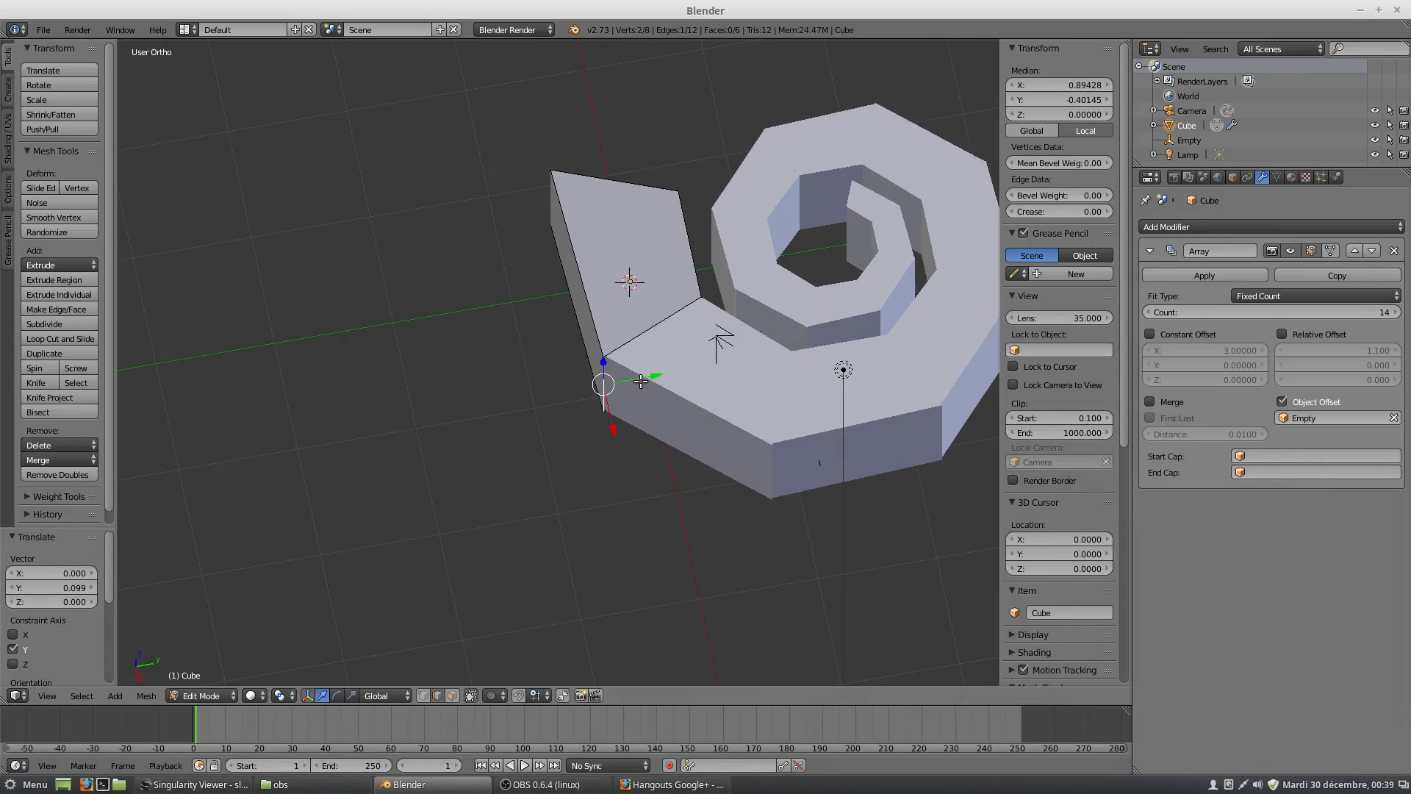
Fine-tune the outer edge in top view to about X 0.886 and Y -0.387 so it meets the first copy's corner.
{"action": "key", "text": "KP_7"}
{"action": "scroll", "coordinate": [607, 341], "scroll_direction": "up", "scroll_amount": 5}
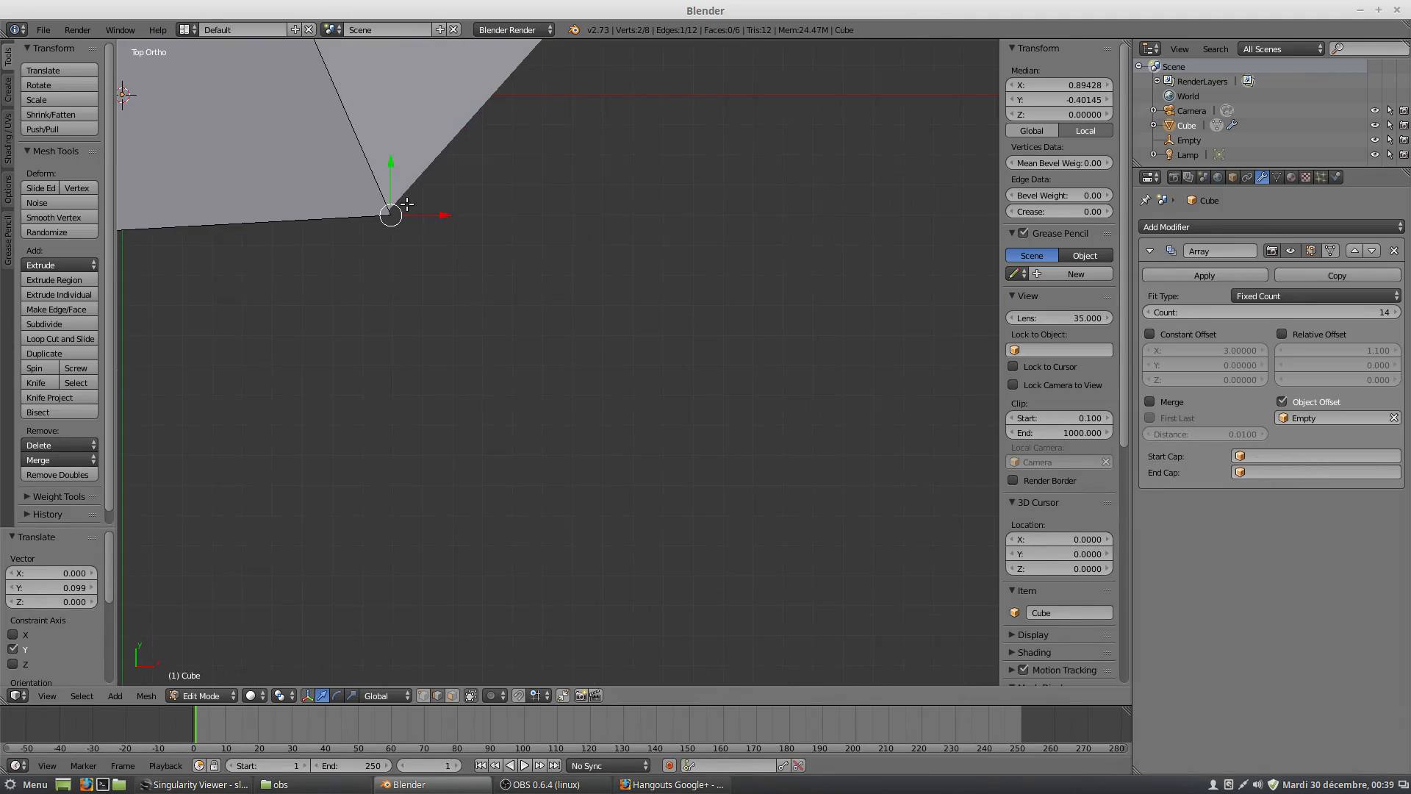
{"action": "scroll", "coordinate": [490, 413], "scroll_direction": "up", "scroll_amount": 2}
{"action": "middle_click_drag", "start_coordinate": [451, 400], "coordinate": [610, 415], "text": "shift"}
{"action": "scroll", "coordinate": [611, 414], "scroll_direction": "up", "scroll_amount": 2}
{"action": "left_click_drag", "start_coordinate": [578, 497], "coordinate": [577, 488]}
{"action": "left_click_drag", "start_coordinate": [631, 529], "coordinate": [616, 534]}
{"action": "left_click_drag", "start_coordinate": [566, 484], "coordinate": [567, 483]}
{"action": "left_click_drag", "start_coordinate": [622, 533], "coordinate": [618, 536]}
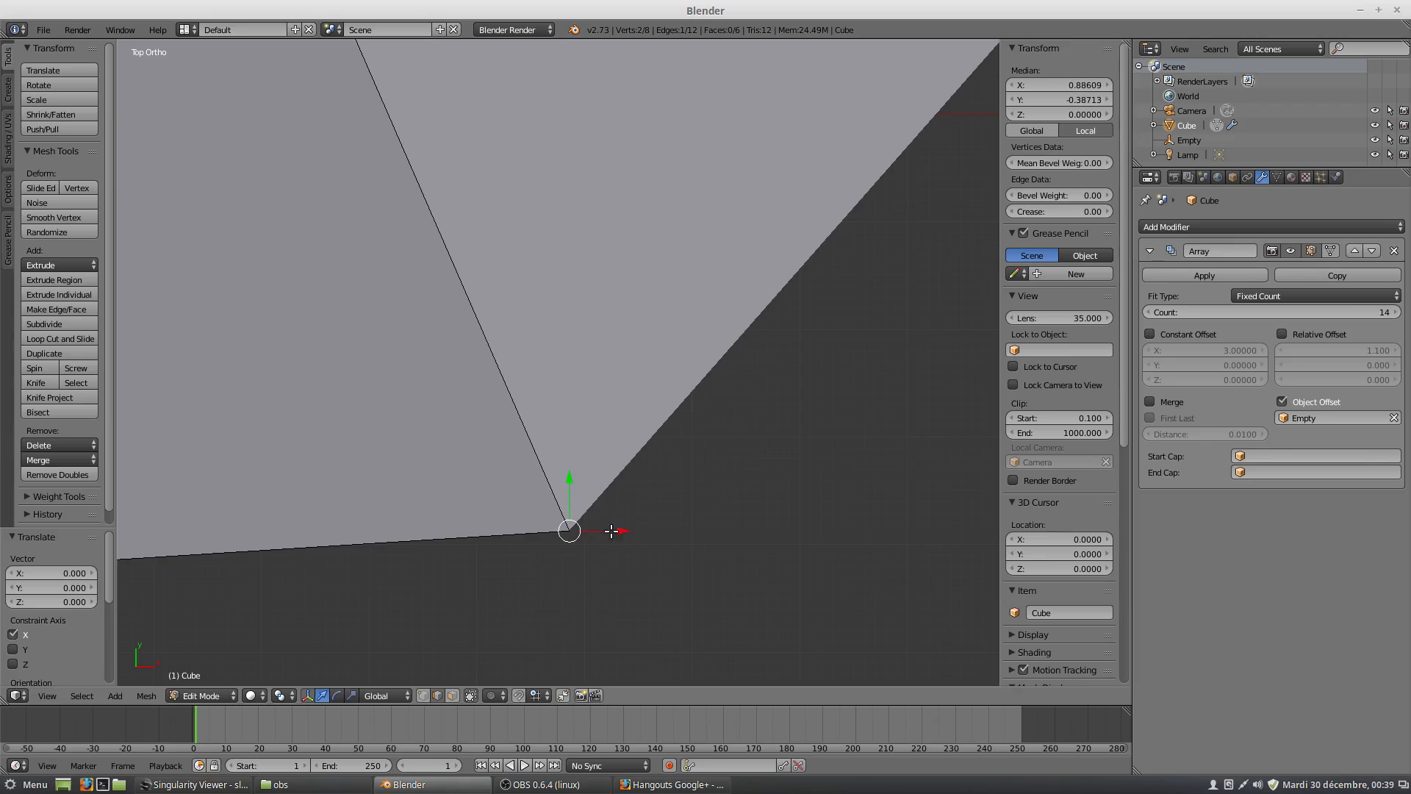
Enable Merge in the cube's Array modifier.
{"action": "scroll", "coordinate": [527, 434], "scroll_direction": "down", "scroll_amount": 4}
{"action": "scroll", "coordinate": [524, 422], "scroll_direction": "down", "scroll_amount": 3}
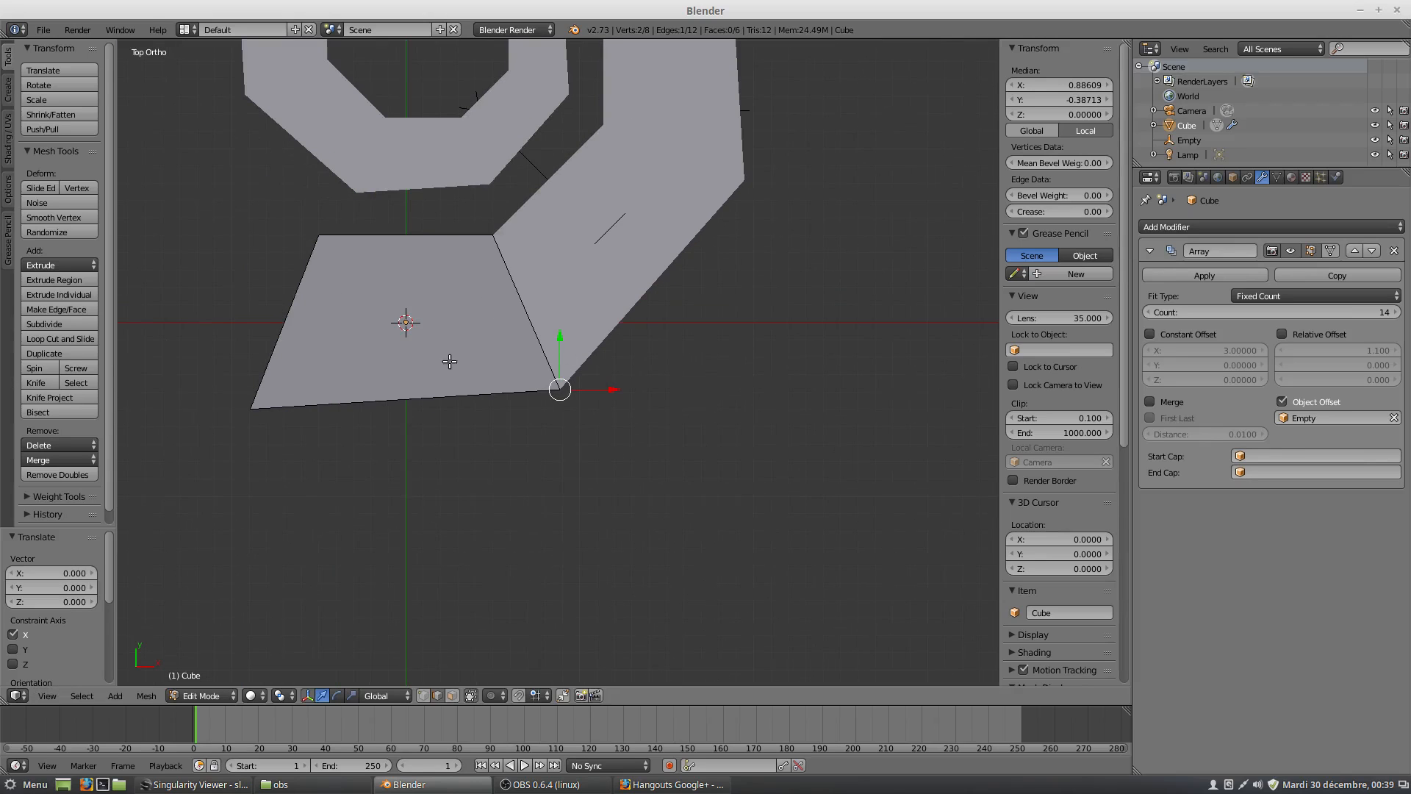
{"action": "scroll", "coordinate": [452, 360], "scroll_direction": "down", "scroll_amount": 2}
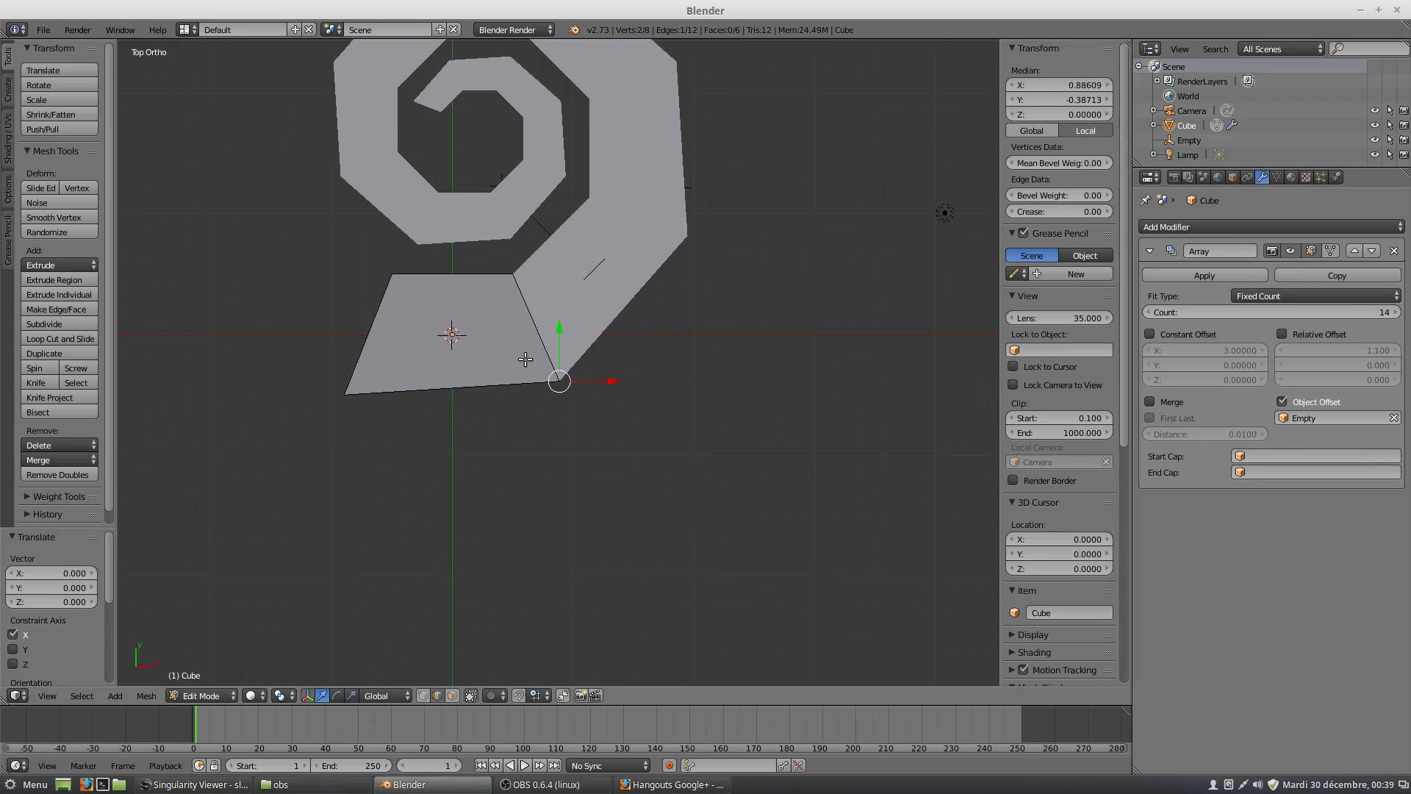
{"action": "left_click", "coordinate": [1151, 401]}
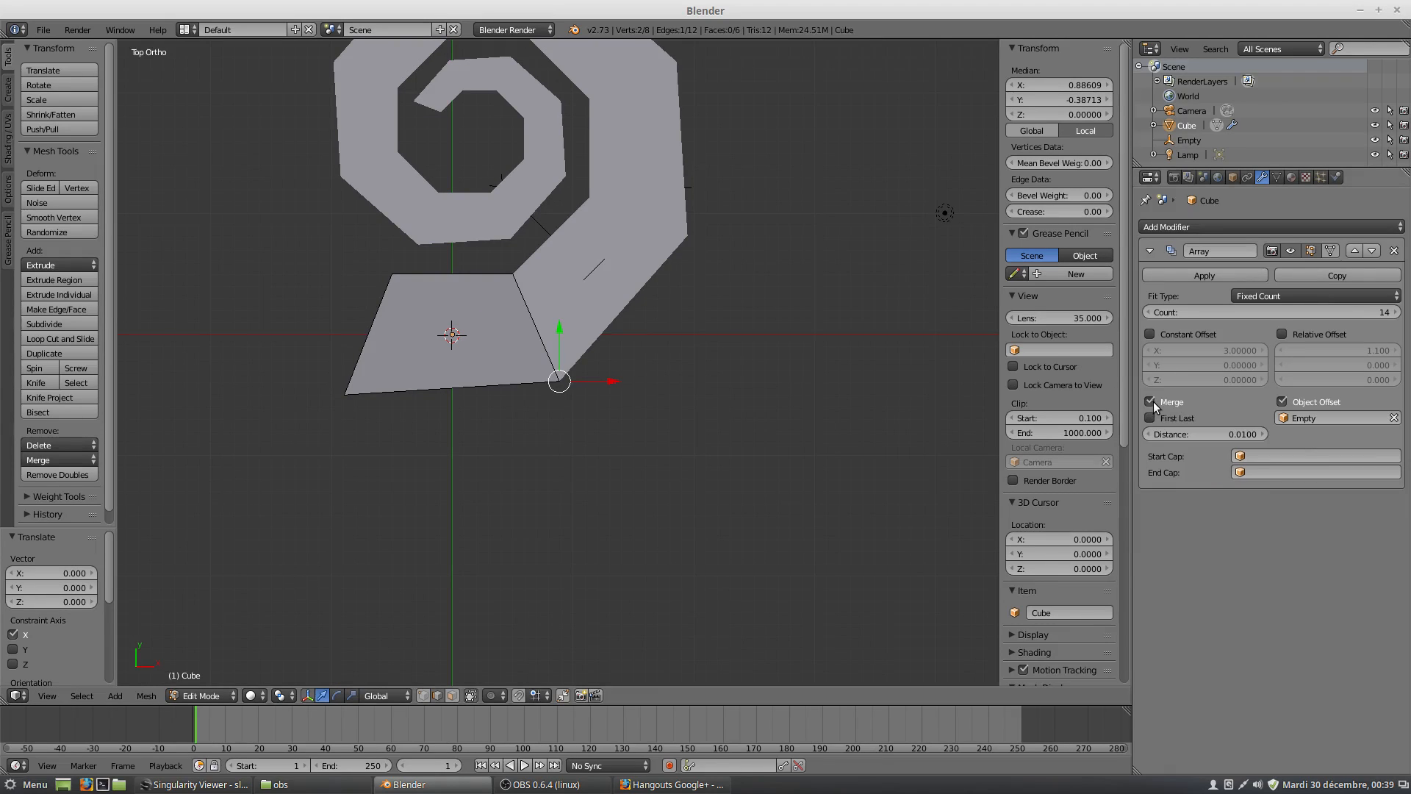
Examine the joint between the wedge and its first copy up close, at an angle and in top view.
{"action": "scroll", "coordinate": [460, 388], "scroll_direction": "up", "scroll_amount": 4}
{"action": "scroll", "coordinate": [537, 415], "scroll_direction": "up", "scroll_amount": 2}
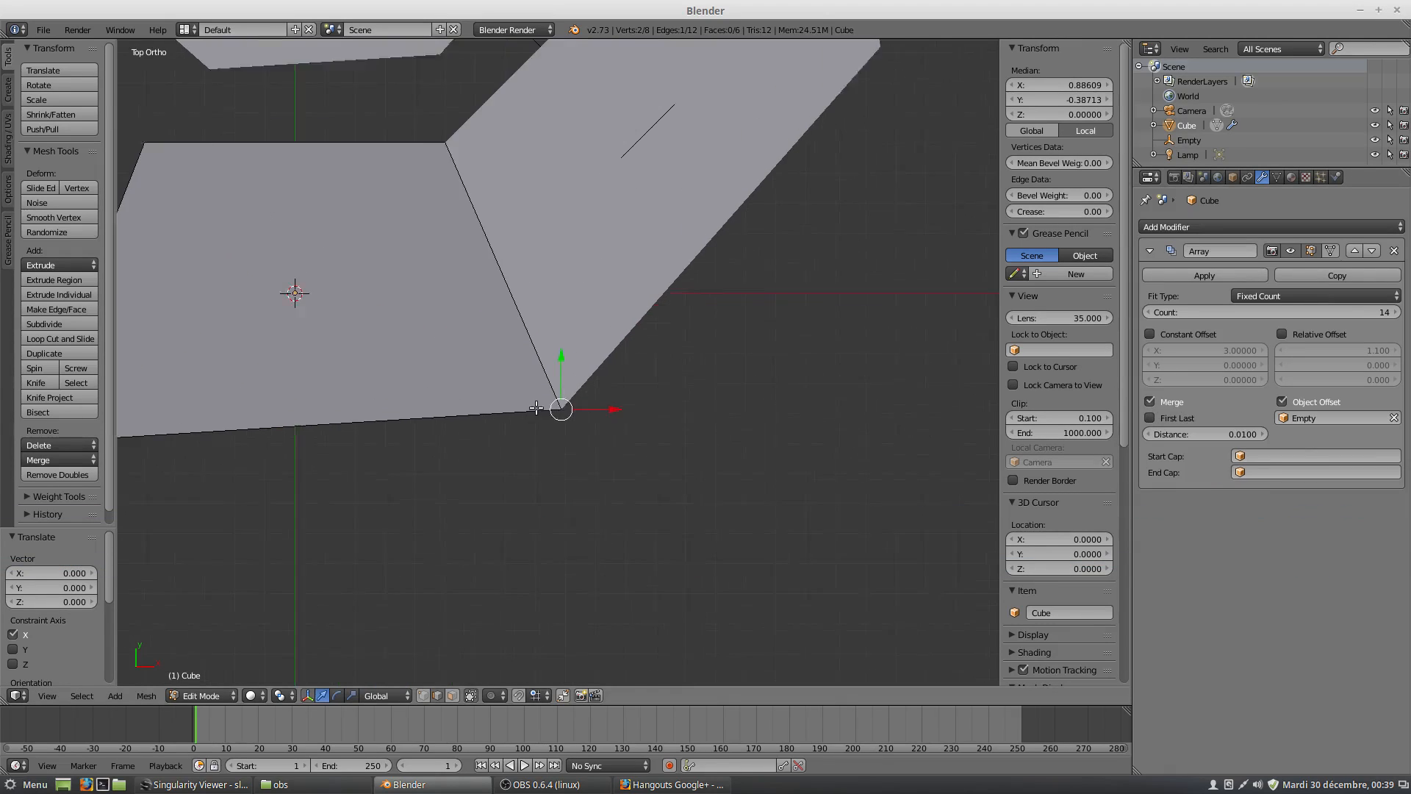
{"action": "middle_click_drag", "start_coordinate": [536, 415], "coordinate": [529, 370]}
{"action": "scroll", "coordinate": [569, 564], "scroll_direction": "up", "scroll_amount": 2}
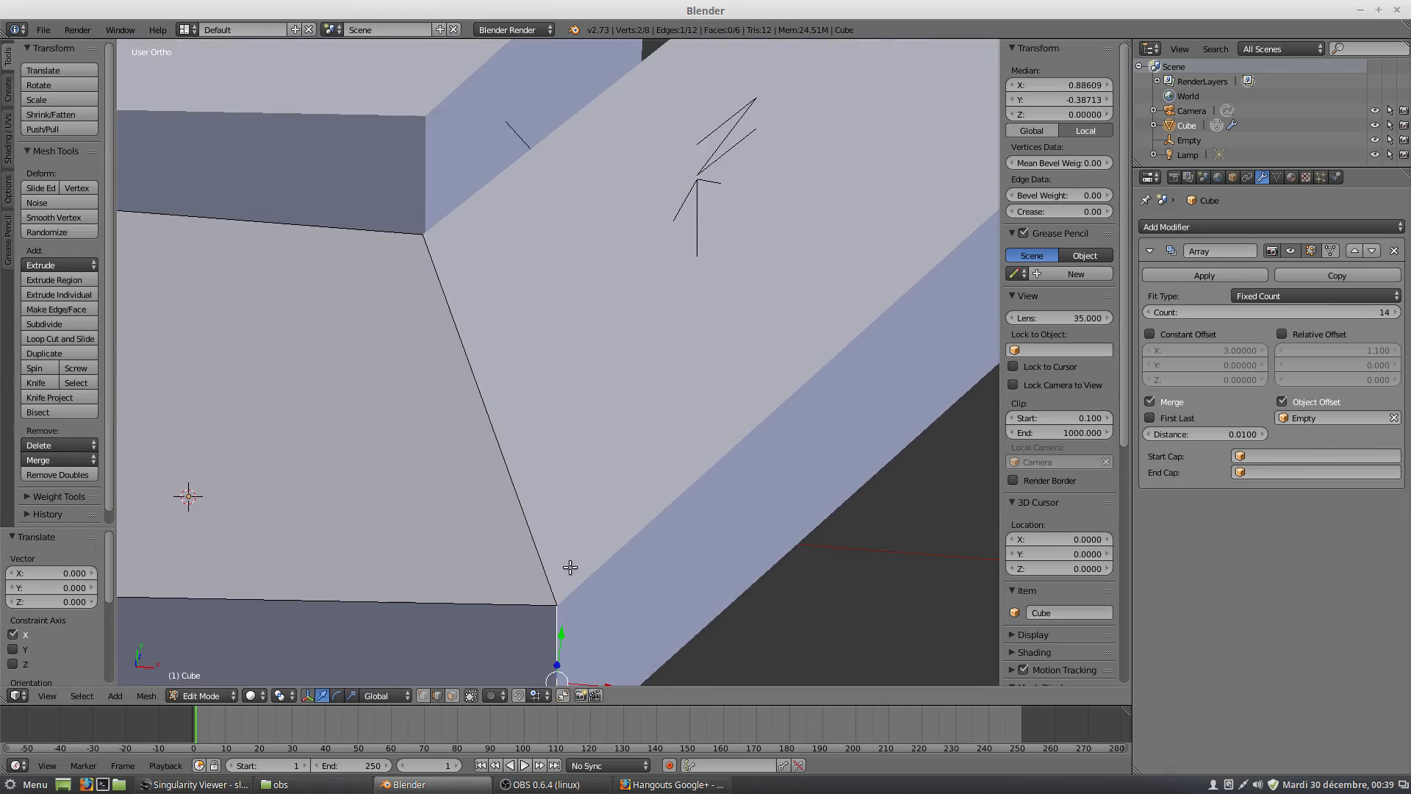
{"action": "middle_click_drag", "start_coordinate": [577, 573], "coordinate": [573, 317], "text": "shift"}
{"action": "scroll", "coordinate": [600, 385], "scroll_direction": "up", "scroll_amount": 4}
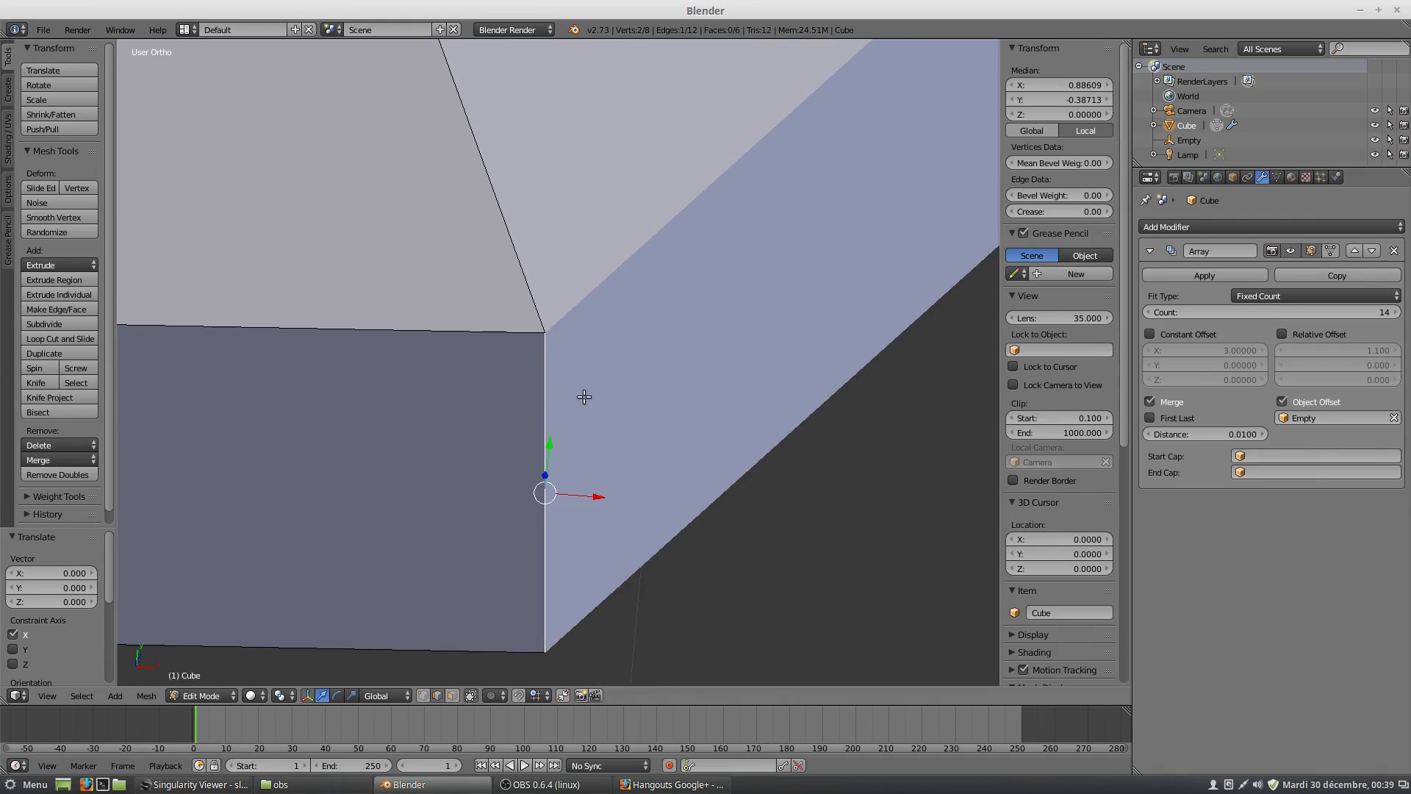
{"action": "key", "text": "KP_7"}
{"action": "scroll", "coordinate": [594, 409], "scroll_direction": "down", "scroll_amount": 4}
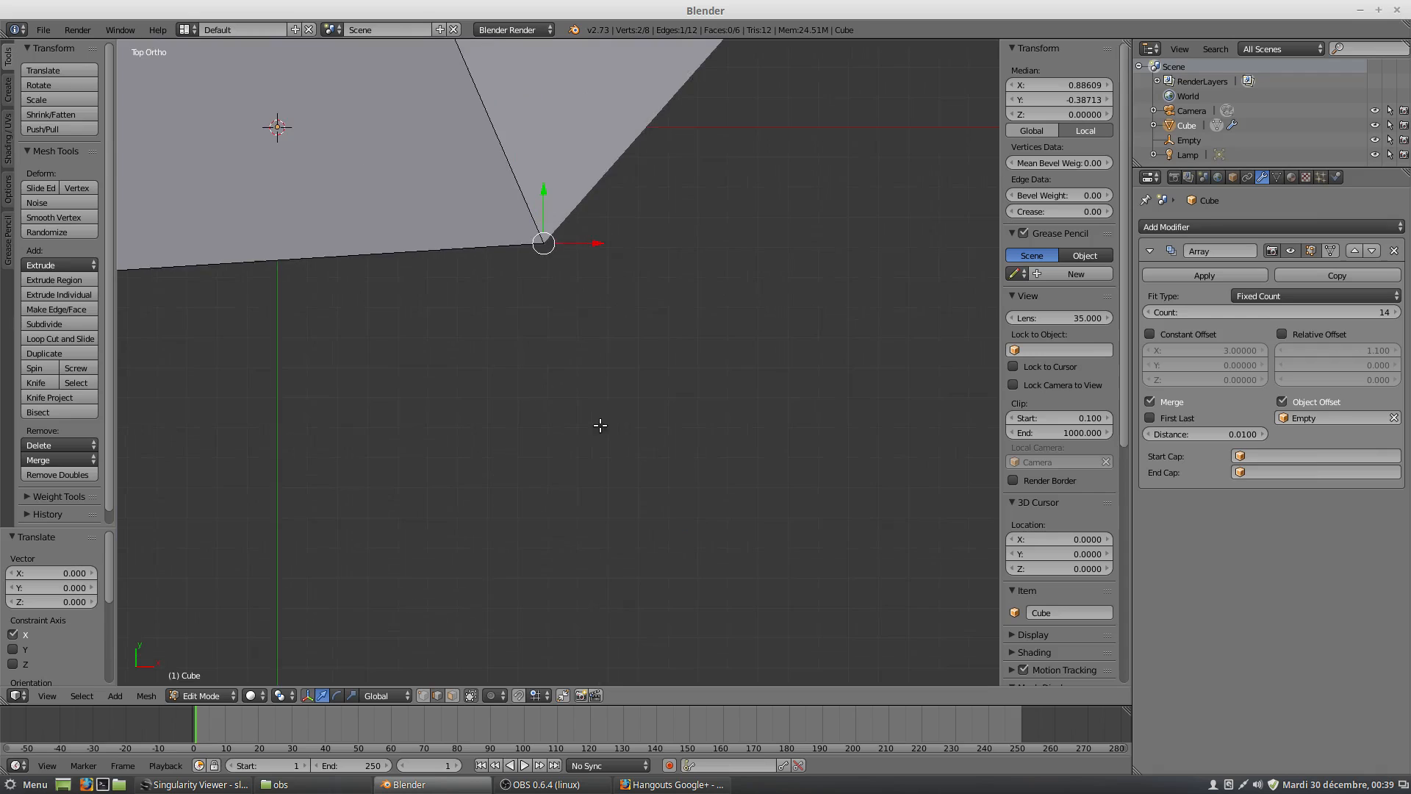
{"action": "middle_click_drag", "start_coordinate": [501, 258], "coordinate": [511, 356], "text": "shift"}
{"action": "scroll", "coordinate": [512, 355], "scroll_direction": "up", "scroll_amount": 9}
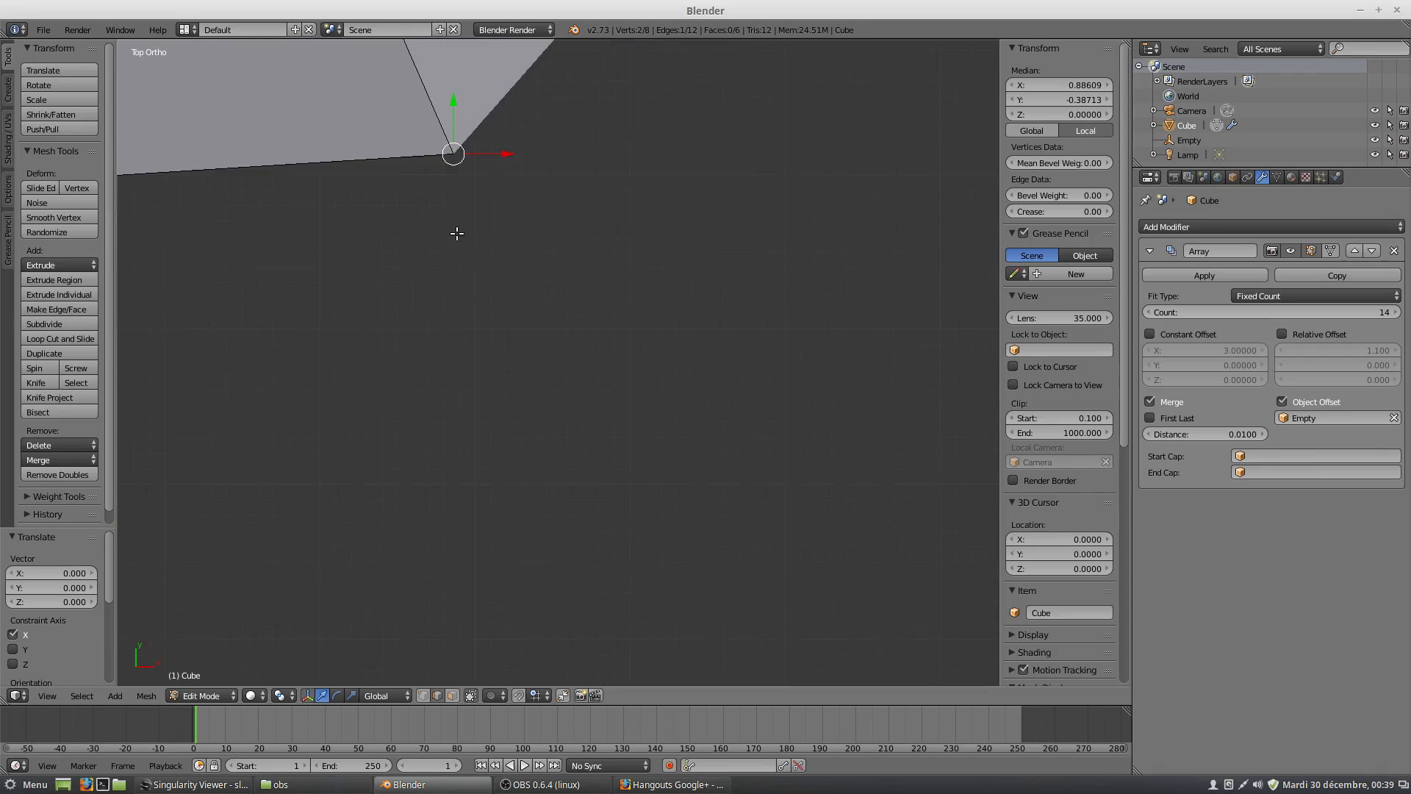
{"action": "middle_click_drag", "start_coordinate": [504, 262], "coordinate": [517, 372], "text": "shift"}
{"action": "scroll", "coordinate": [659, 547], "scroll_direction": "up", "scroll_amount": 6}
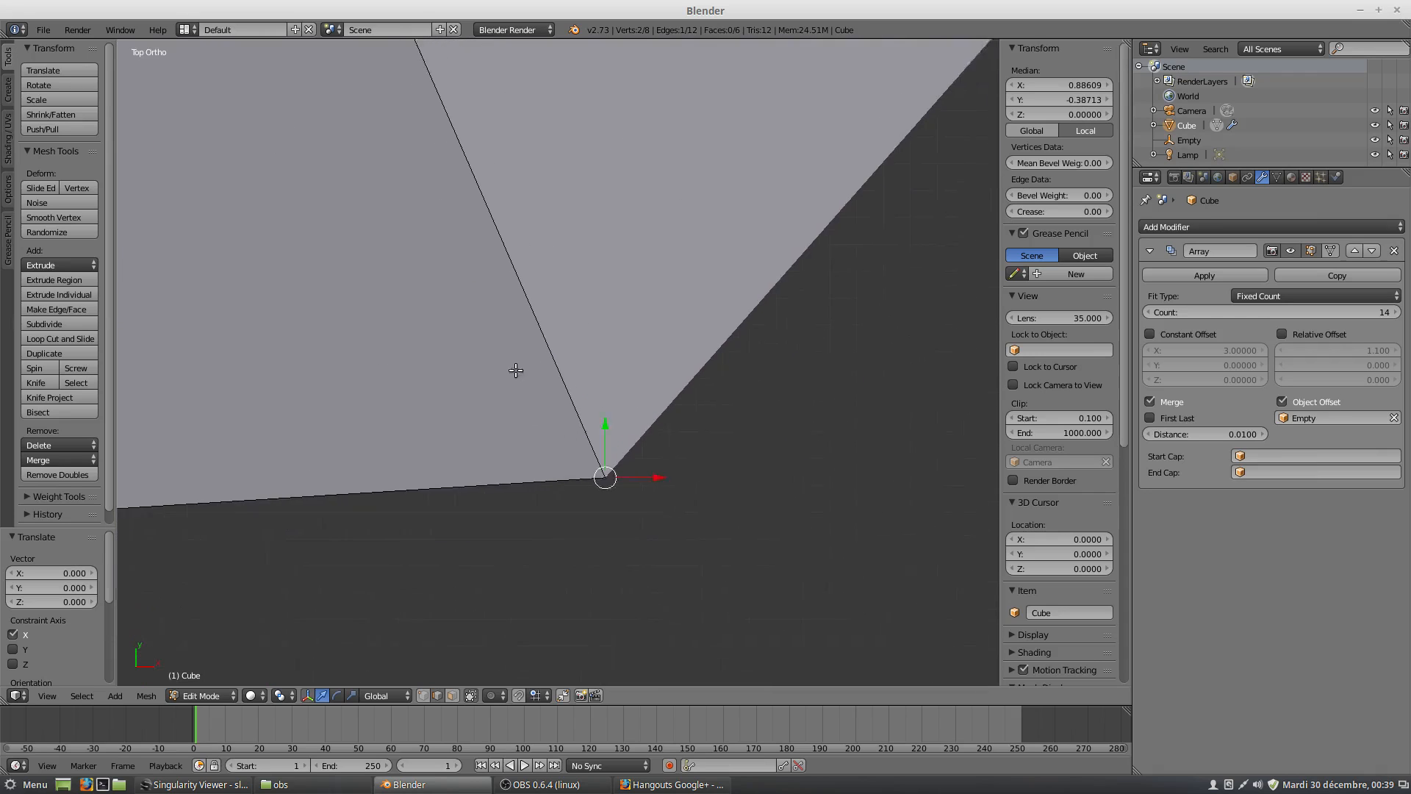
Move the wedge's outer vertical edge along X to about 0.889 to align it with the first copy's corner.
{"action": "key", "text": "g"}
{"action": "key", "text": "x"}
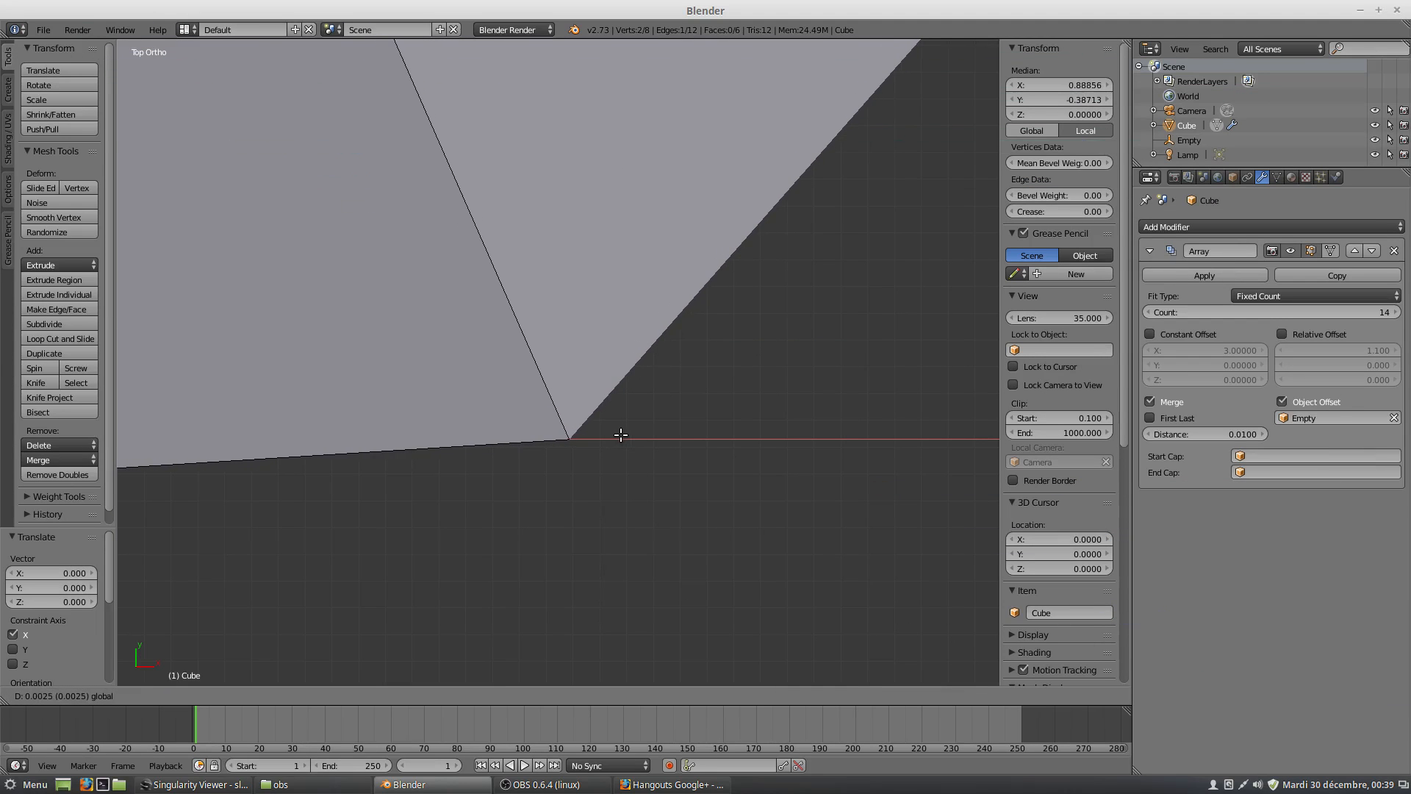
{"action": "left_click", "coordinate": [623, 437]}
{"action": "scroll", "coordinate": [591, 430], "scroll_direction": "down", "scroll_amount": 5}
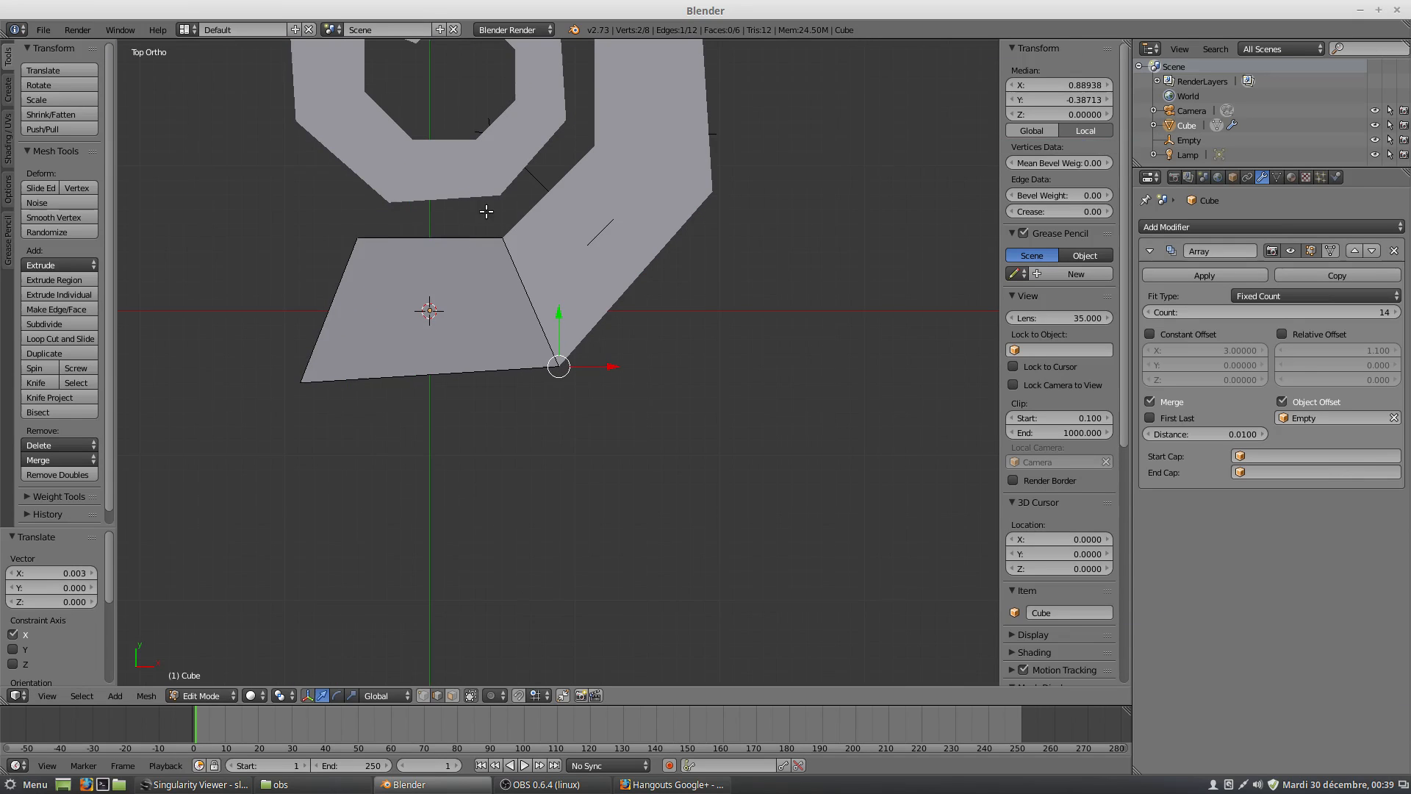
Select the wedge's top edge at the joint with the first copy and shift it to about X 0.688, Y 0.056.
{"action": "middle_click_drag", "start_coordinate": [511, 273], "coordinate": [560, 441], "text": "shift"}
{"action": "scroll", "coordinate": [560, 441], "scroll_direction": "up", "scroll_amount": 5}
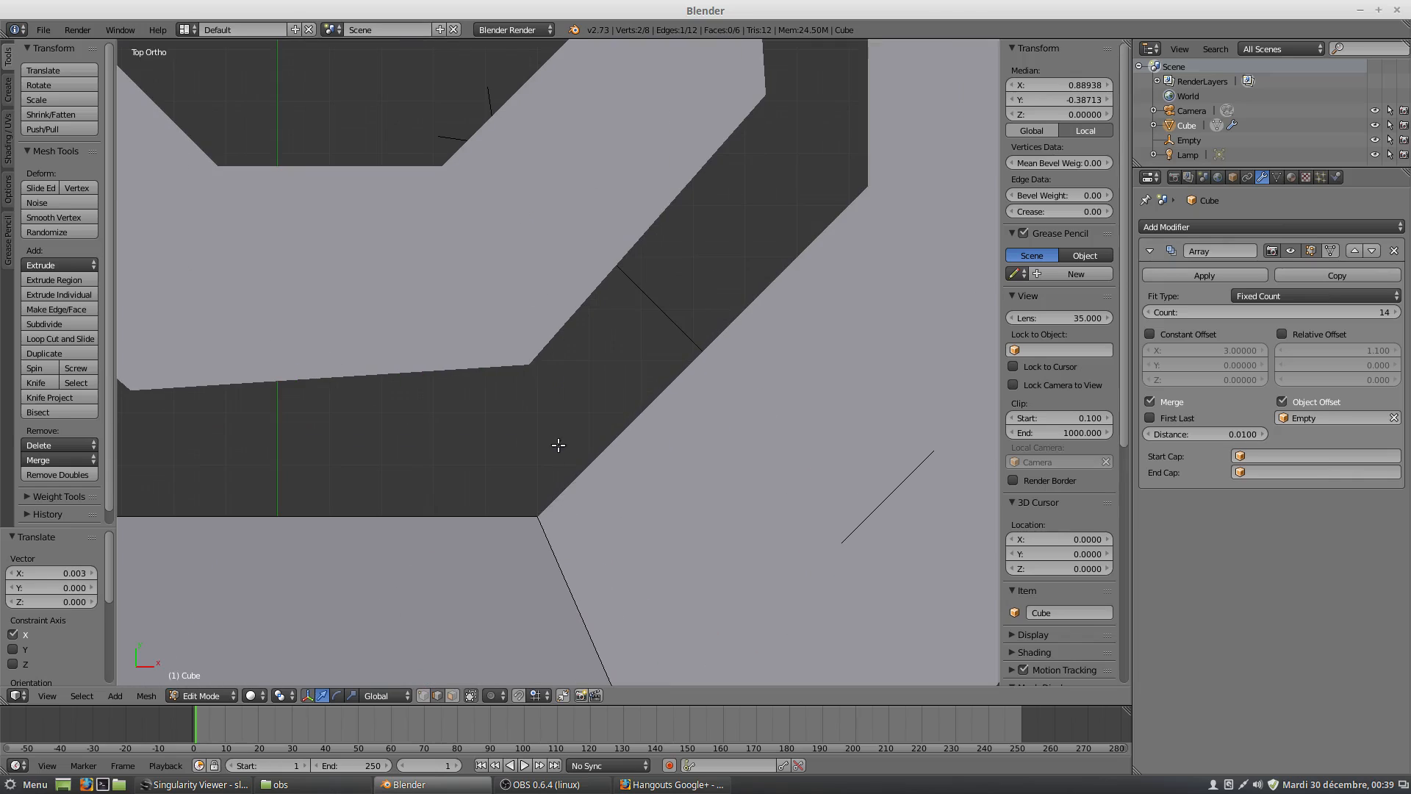
{"action": "right_click", "coordinate": [542, 524]}
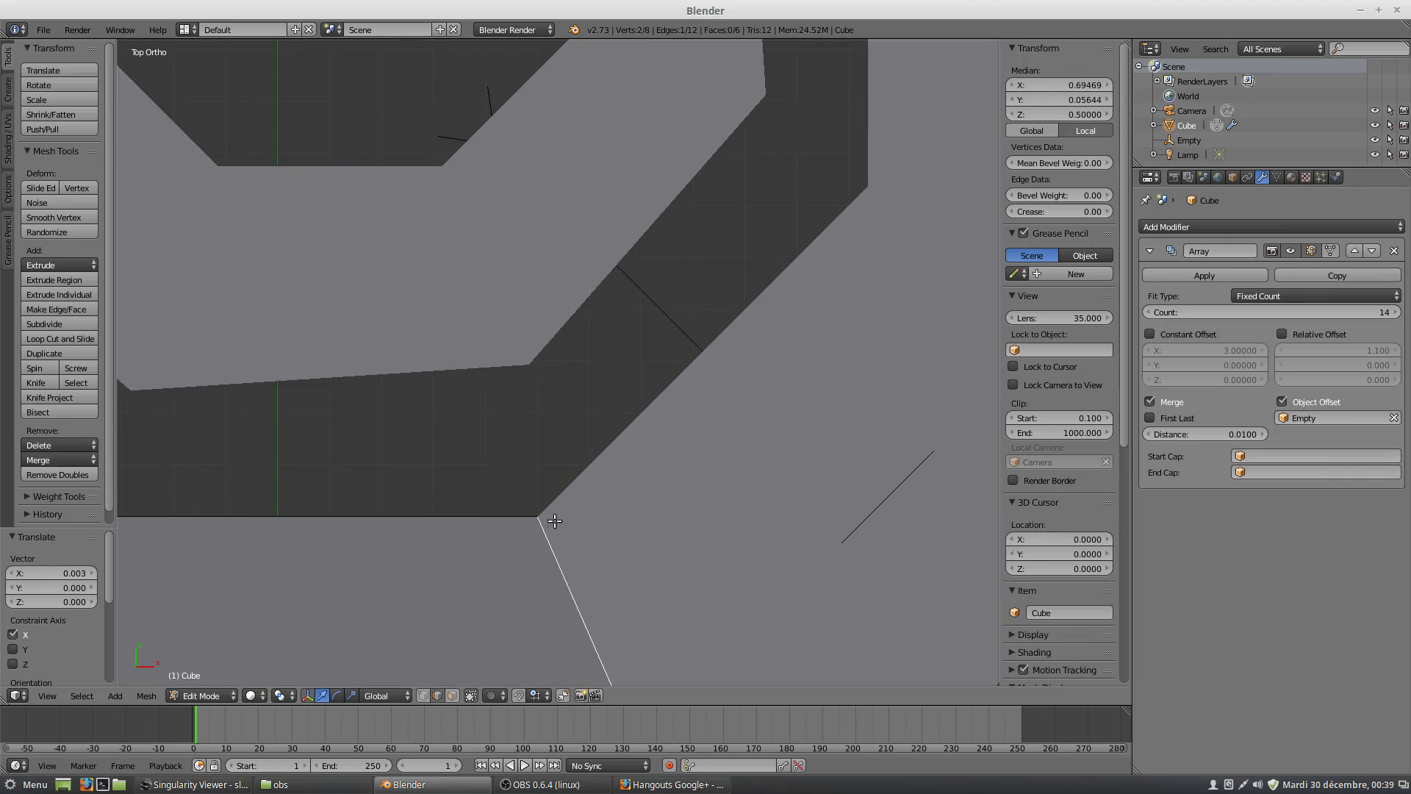
{"action": "key", "text": "g"}
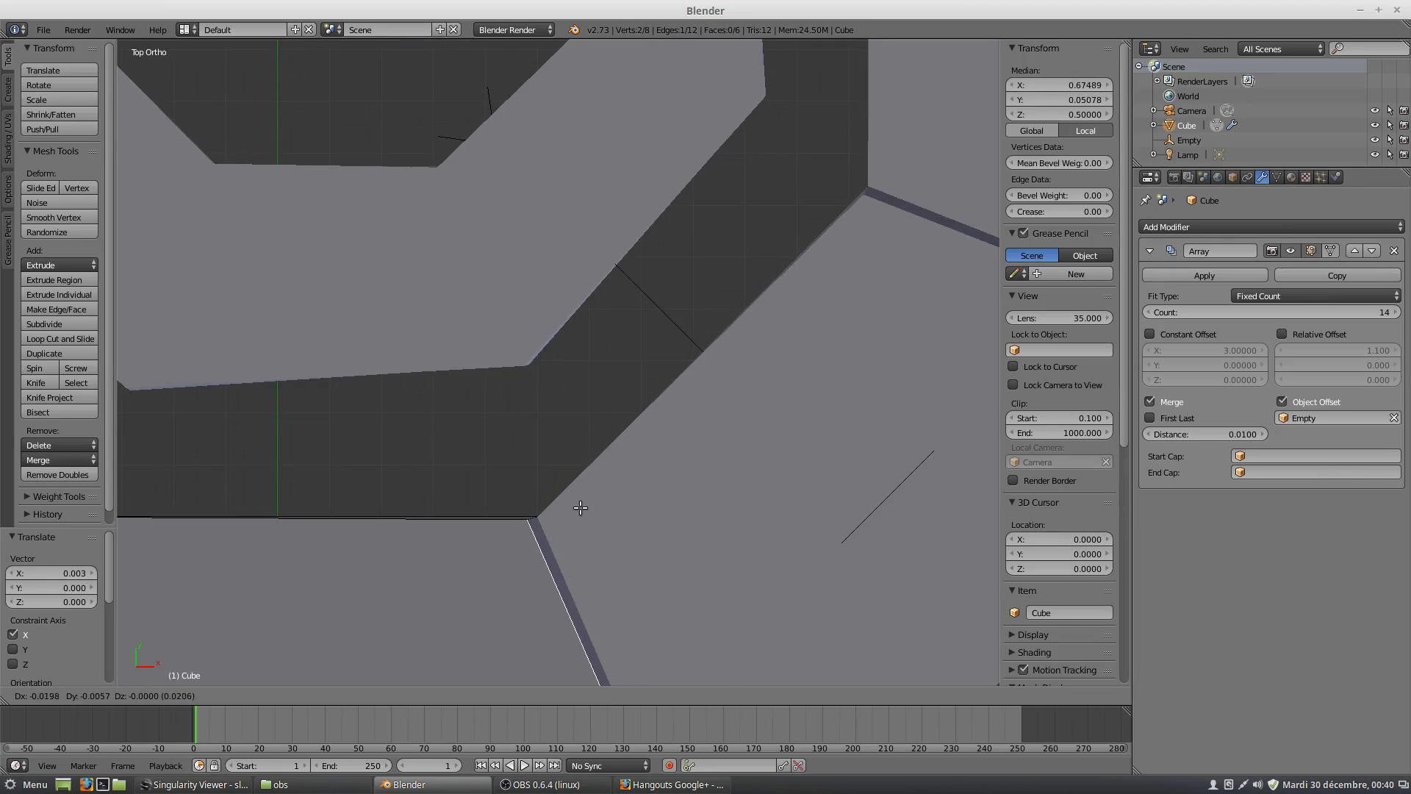
{"action": "left_click", "coordinate": [586, 504]}
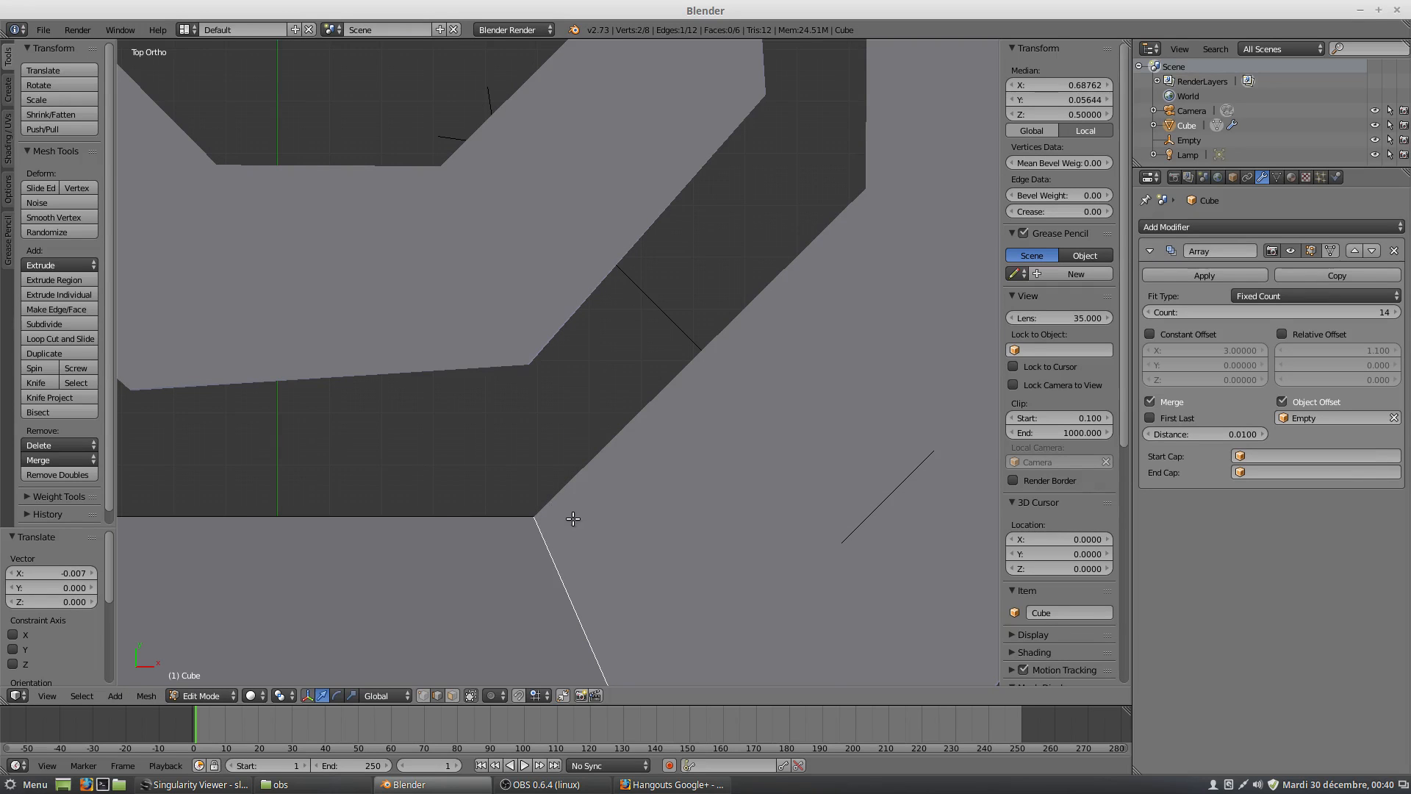
{"action": "scroll", "coordinate": [573, 518], "scroll_direction": "down", "scroll_amount": 6}
{"action": "middle_click_drag", "start_coordinate": [574, 519], "coordinate": [568, 474]}
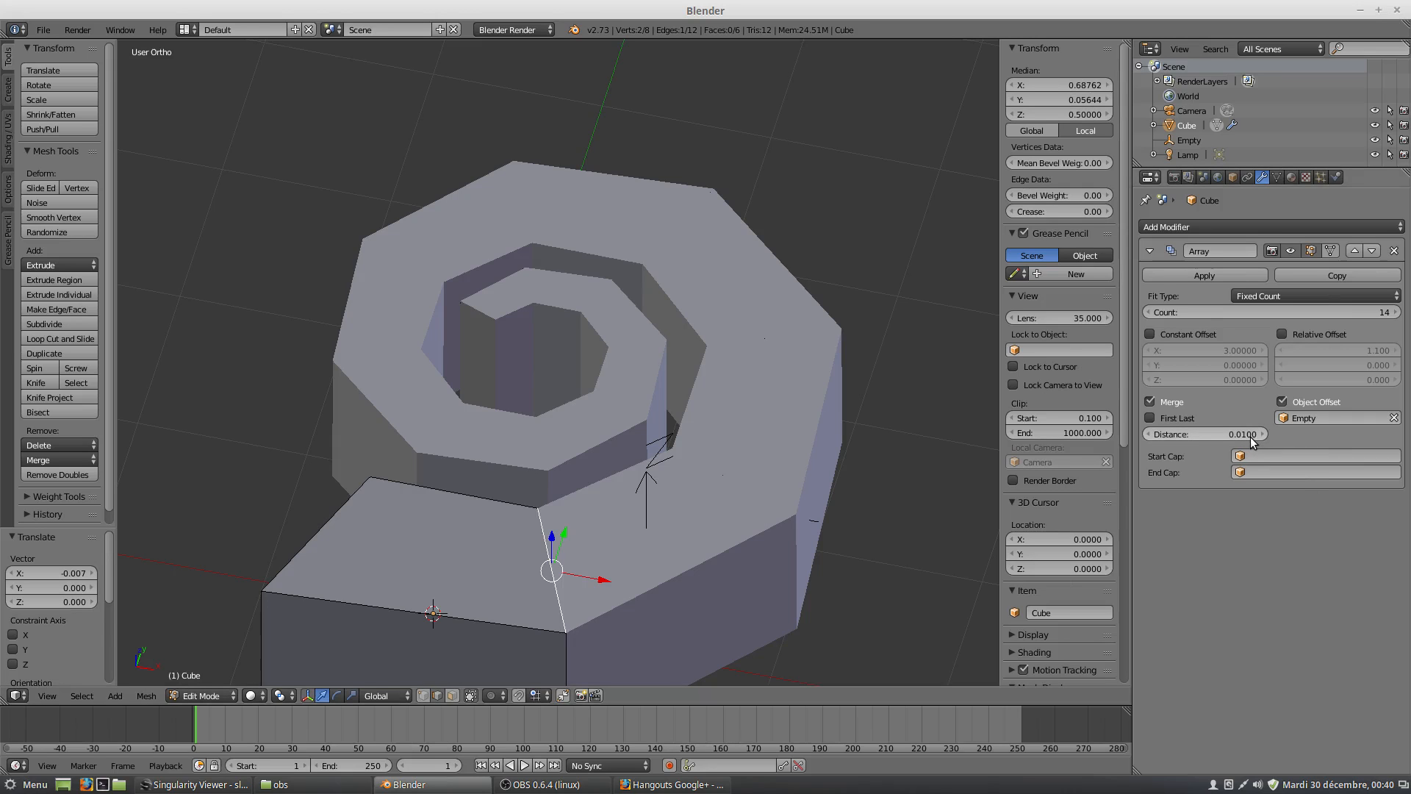
Raise the Array modifier's count to 28 so the spiral continues towards its centre.
{"action": "scroll", "coordinate": [376, 522], "scroll_direction": "down", "scroll_amount": 3}
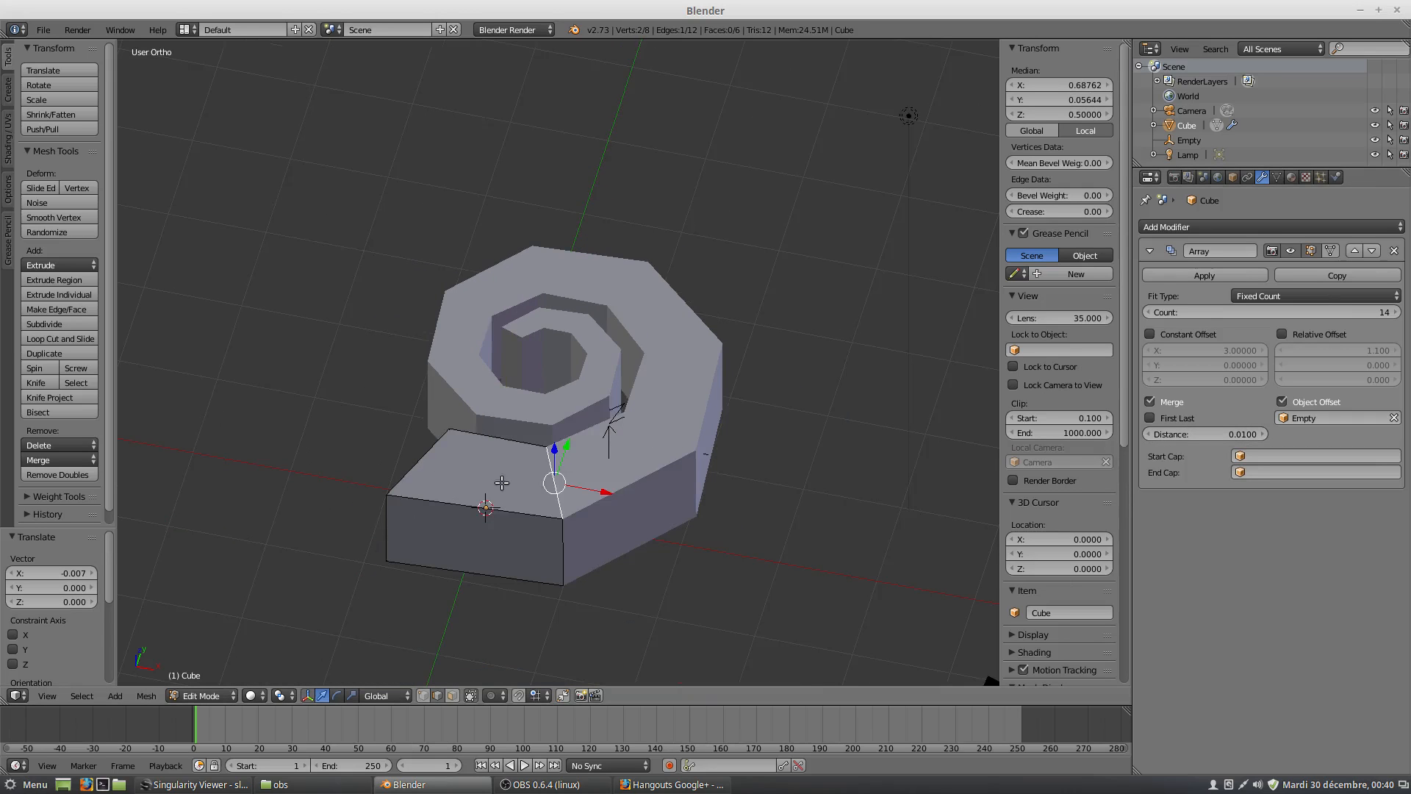
{"action": "middle_click_drag", "start_coordinate": [502, 483], "coordinate": [551, 552]}
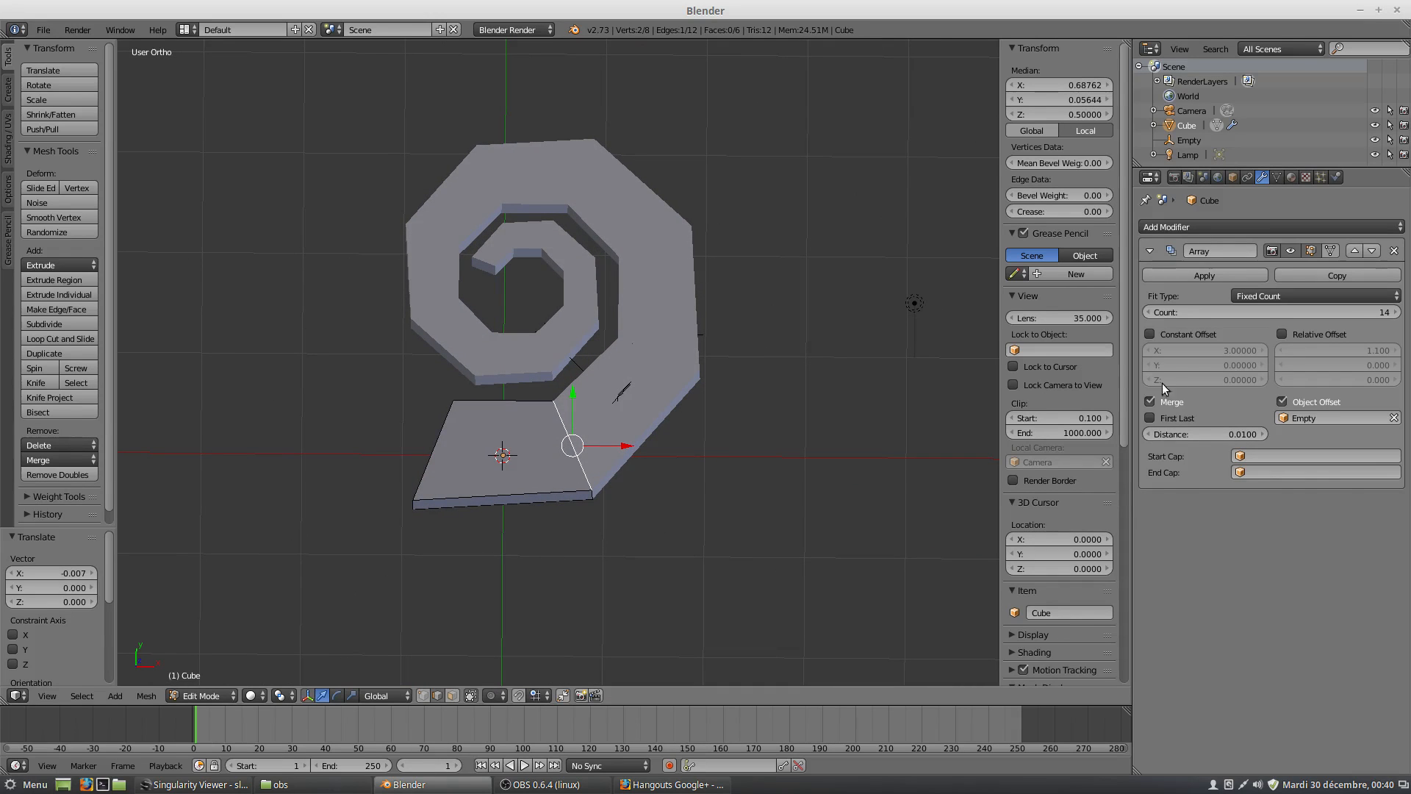
{"action": "left_click", "coordinate": [1397, 312]}
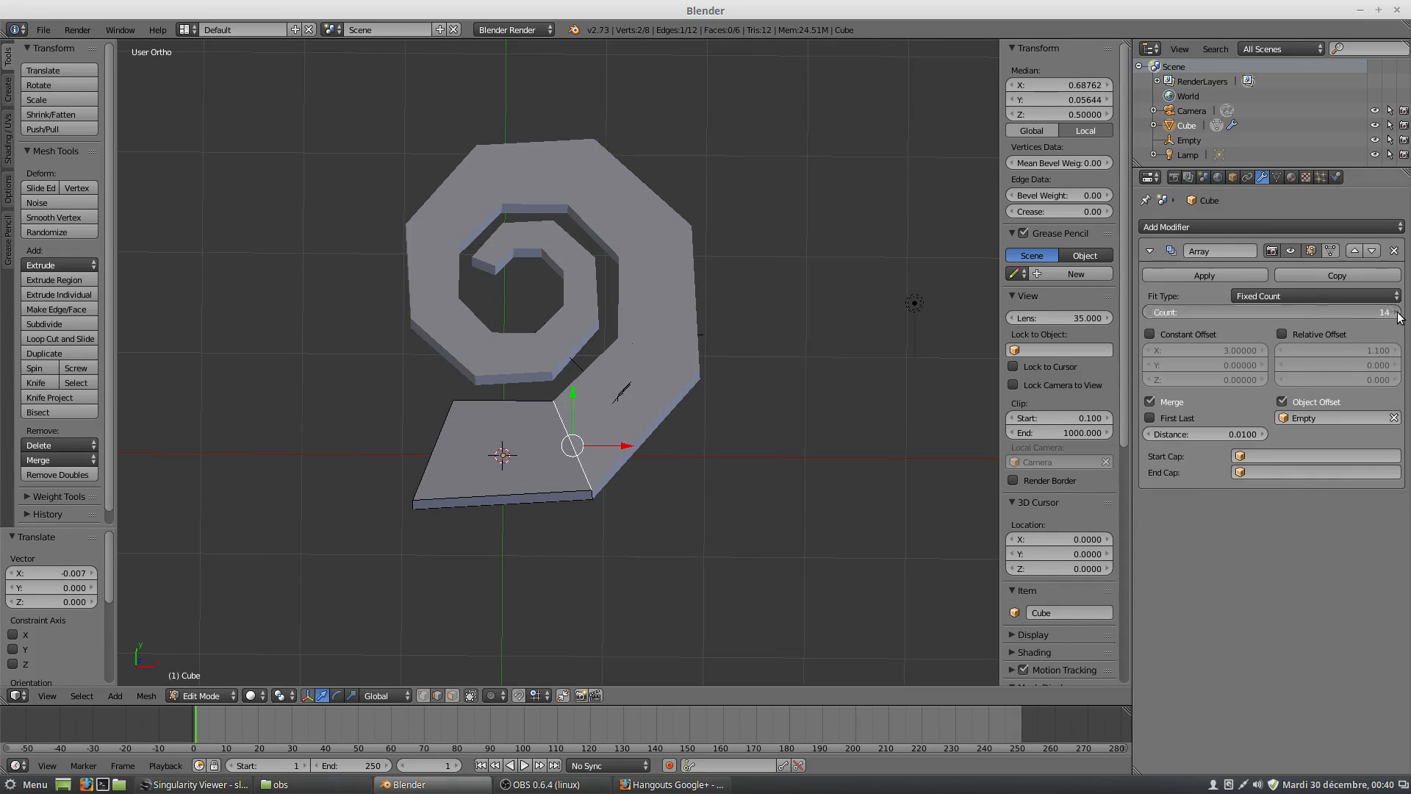
{"action": "left_click", "coordinate": [1397, 312]}
{"action": "left_click", "coordinate": [1396, 313]}
{"action": "left_click", "coordinate": [1397, 313]}
{"action": "left_click", "coordinate": [1397, 313]}
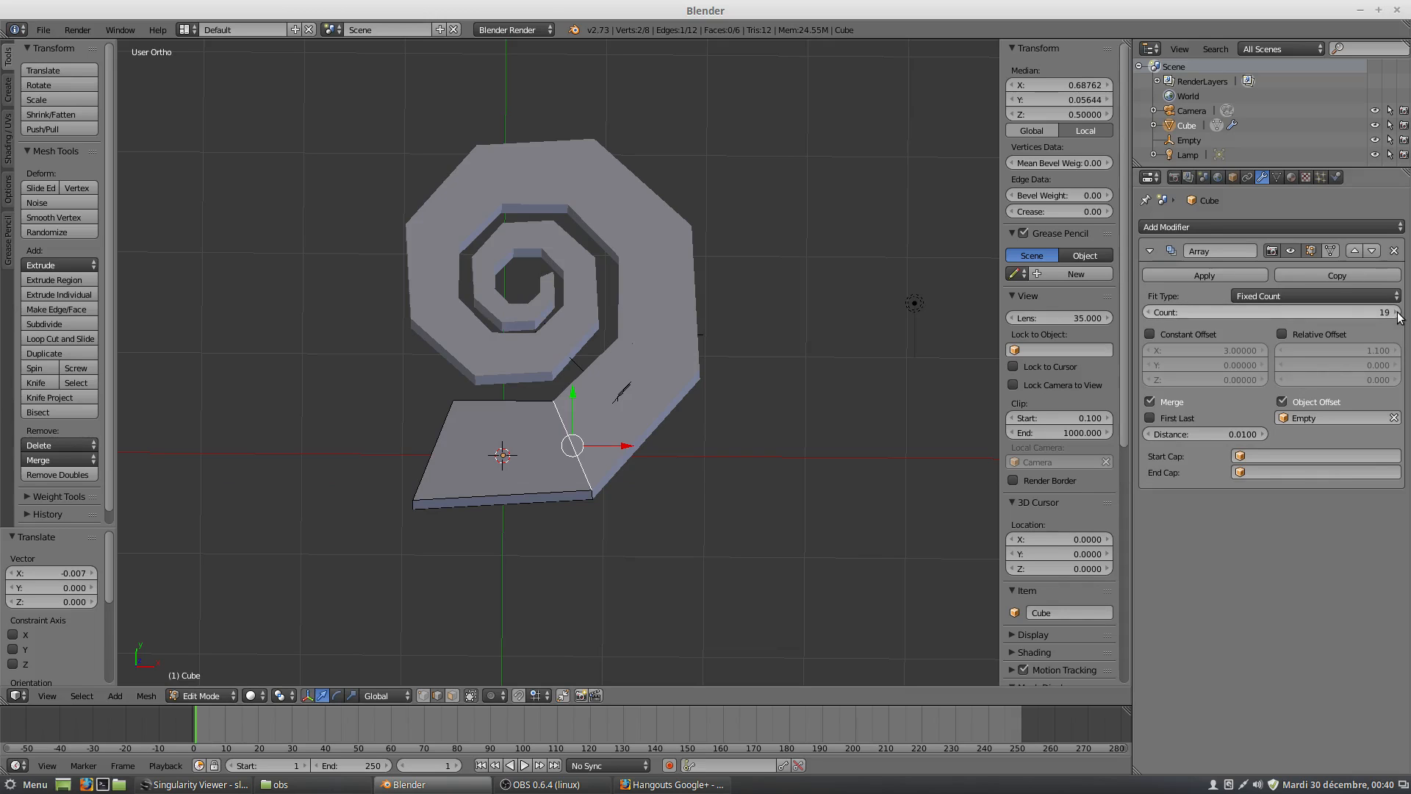
{"action": "left_click", "coordinate": [1397, 313]}
{"action": "left_click", "coordinate": [1396, 313]}
{"action": "left_click", "coordinate": [1397, 312]}
{"action": "left_click", "coordinate": [1397, 312]}
{"action": "left_click", "coordinate": [1397, 312]}
{"action": "left_click", "coordinate": [1396, 312]}
{"action": "left_click", "coordinate": [1397, 312]}
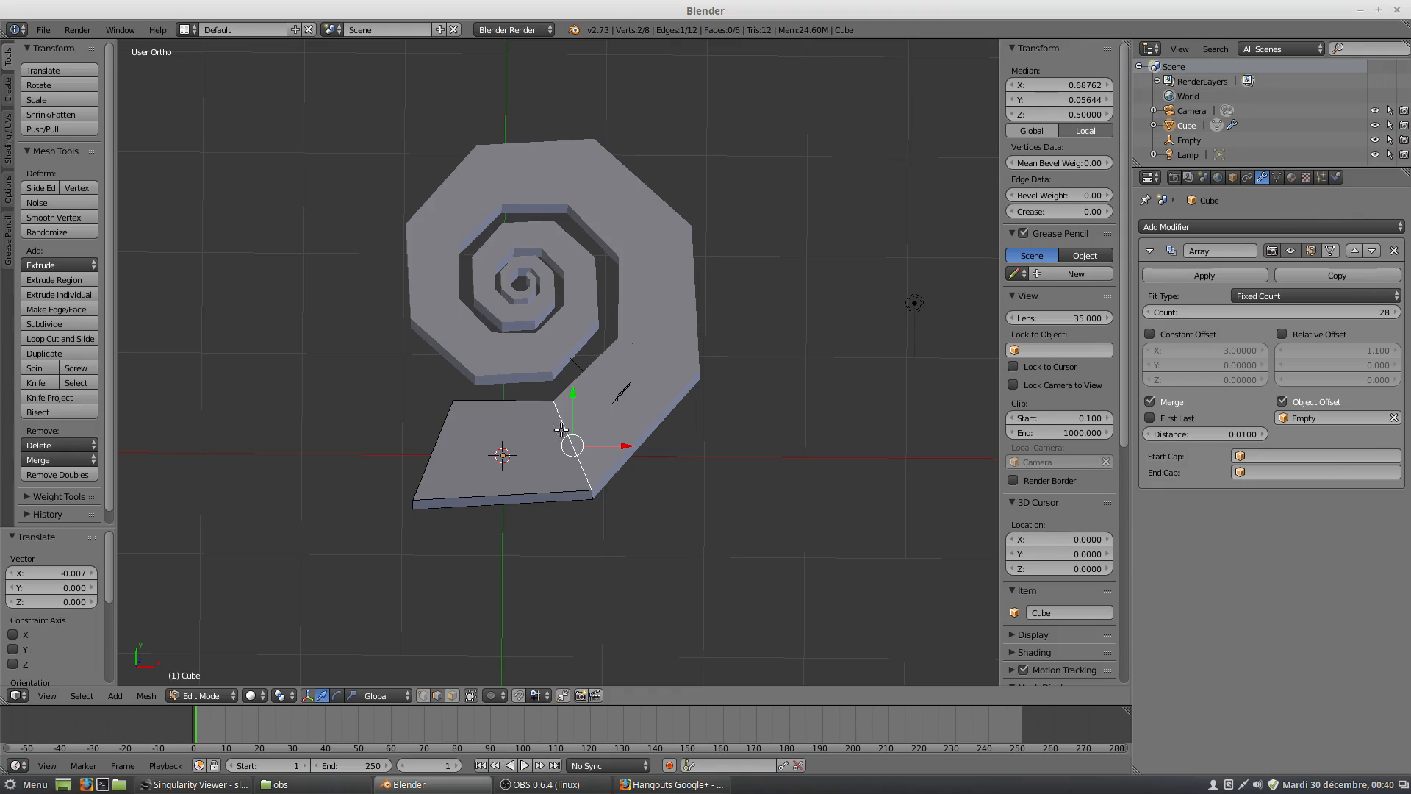
Add a Subdivision Surface modifier to the cube with 2 view subdivisions.
{"action": "middle_click_drag", "start_coordinate": [445, 471], "coordinate": [550, 423]}
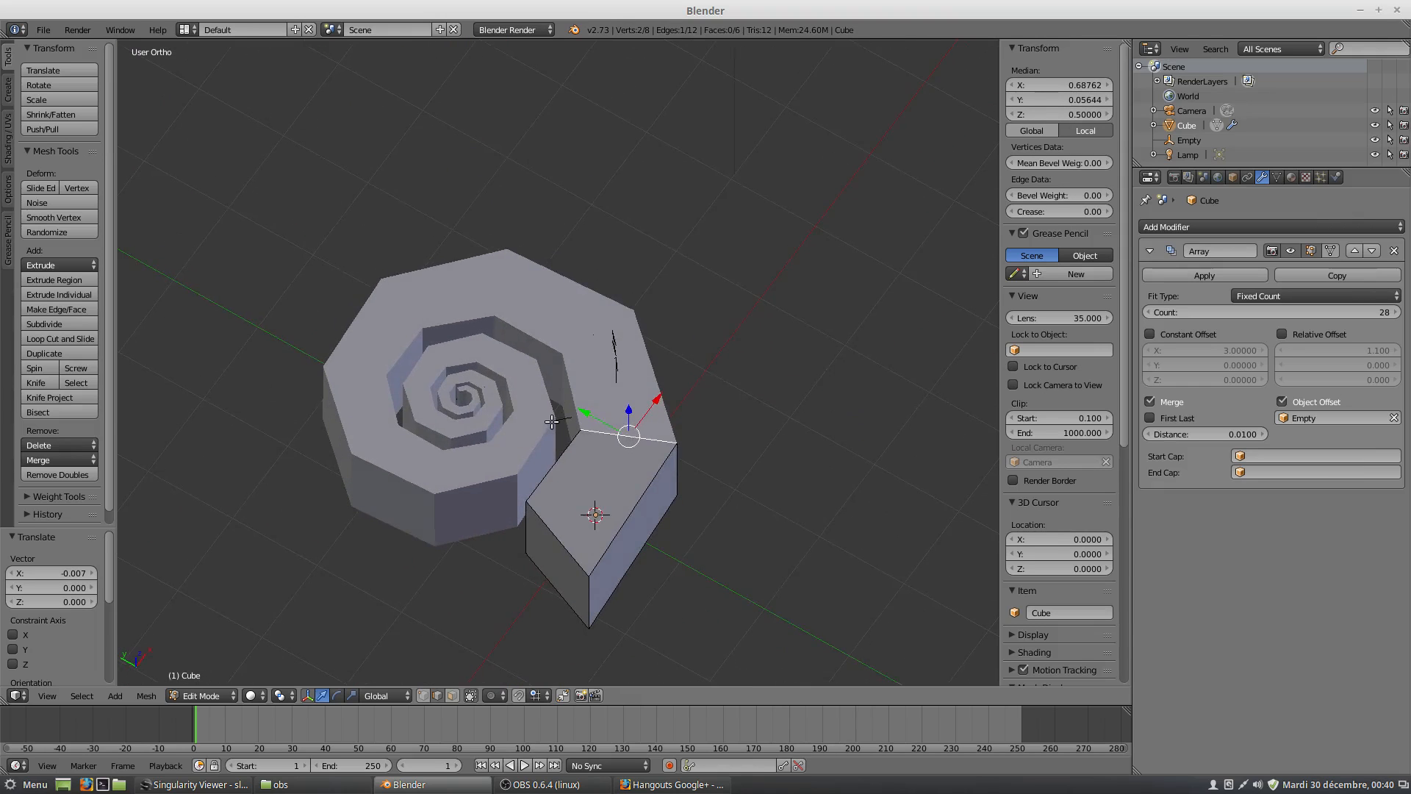
{"action": "left_click", "coordinate": [1191, 221]}
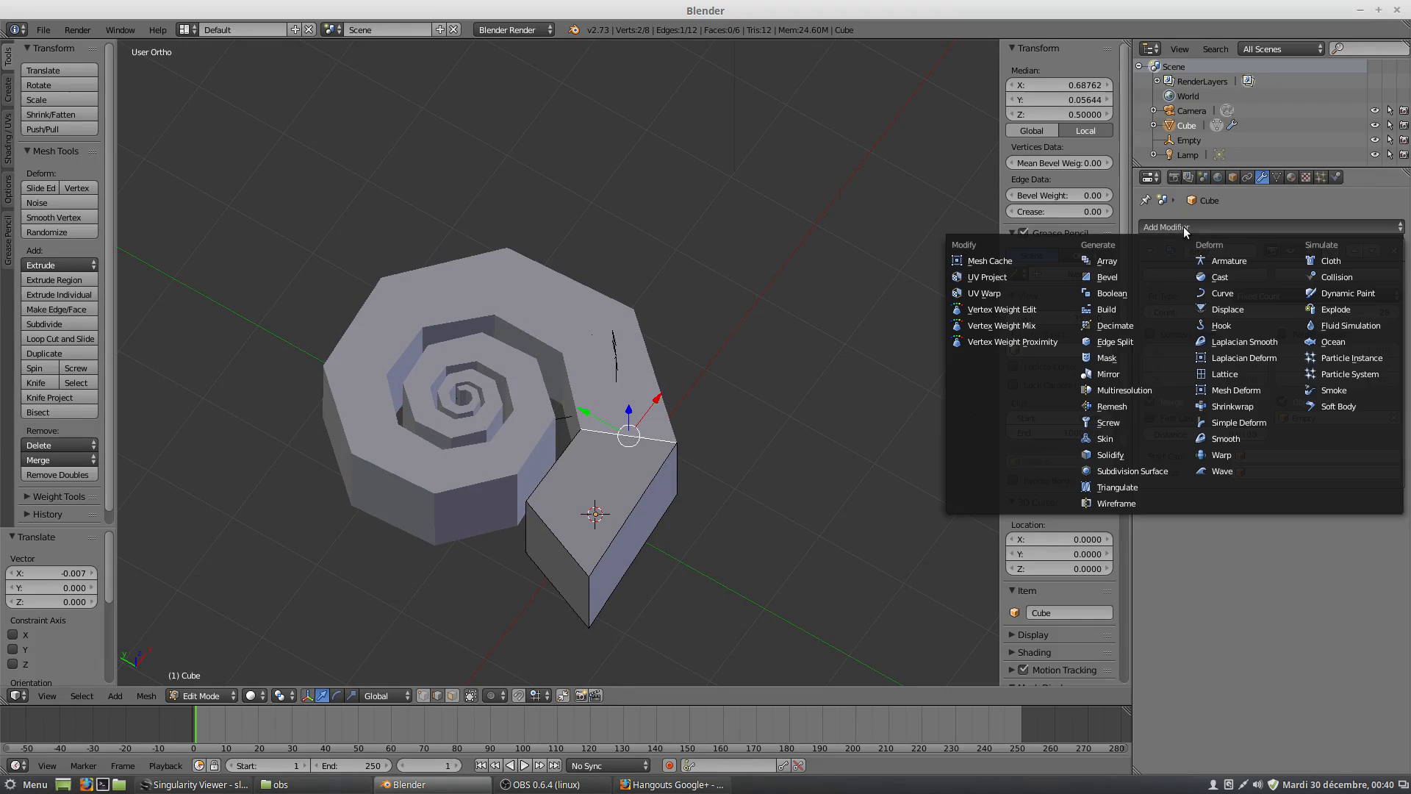
{"action": "left_click", "coordinate": [1174, 453]}
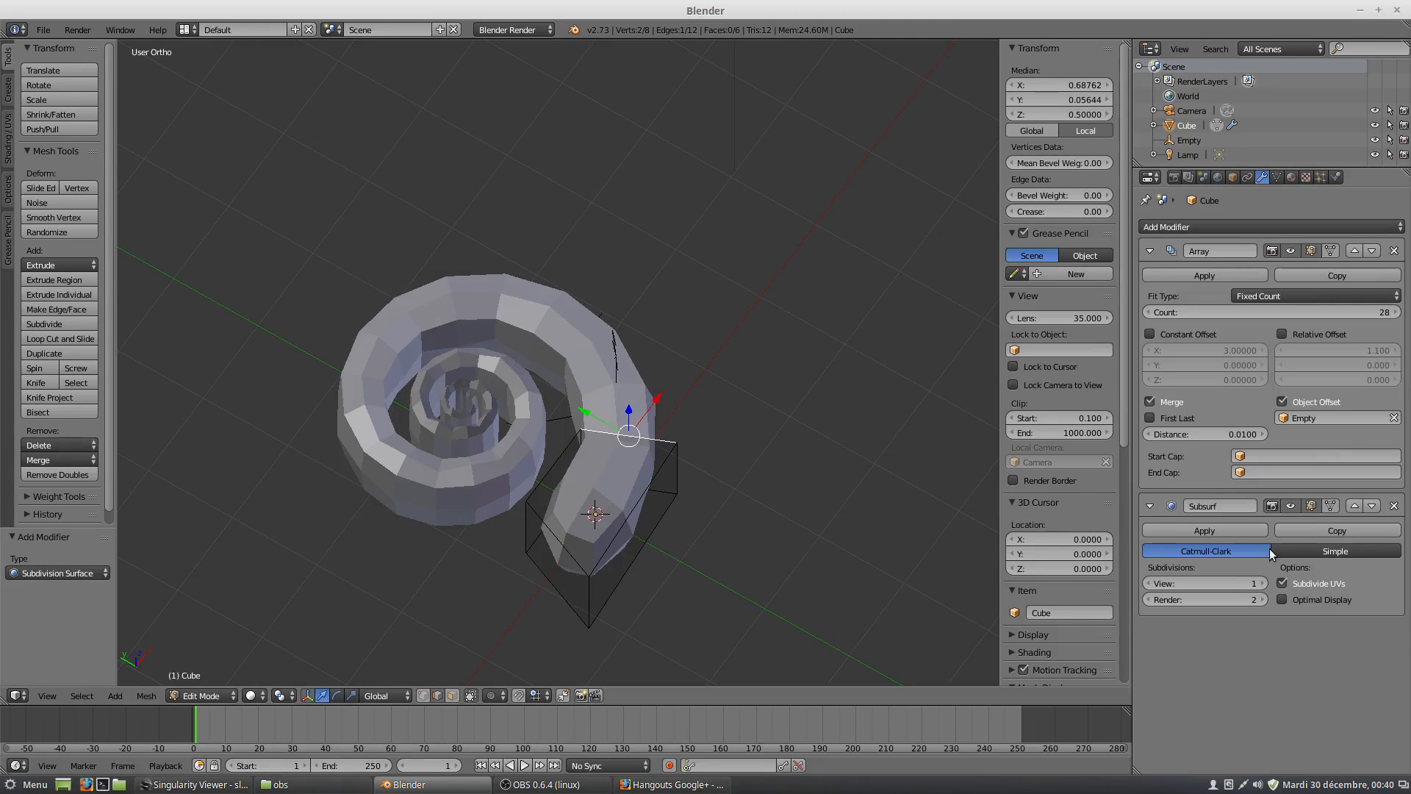
{"action": "left_click", "coordinate": [1261, 583]}
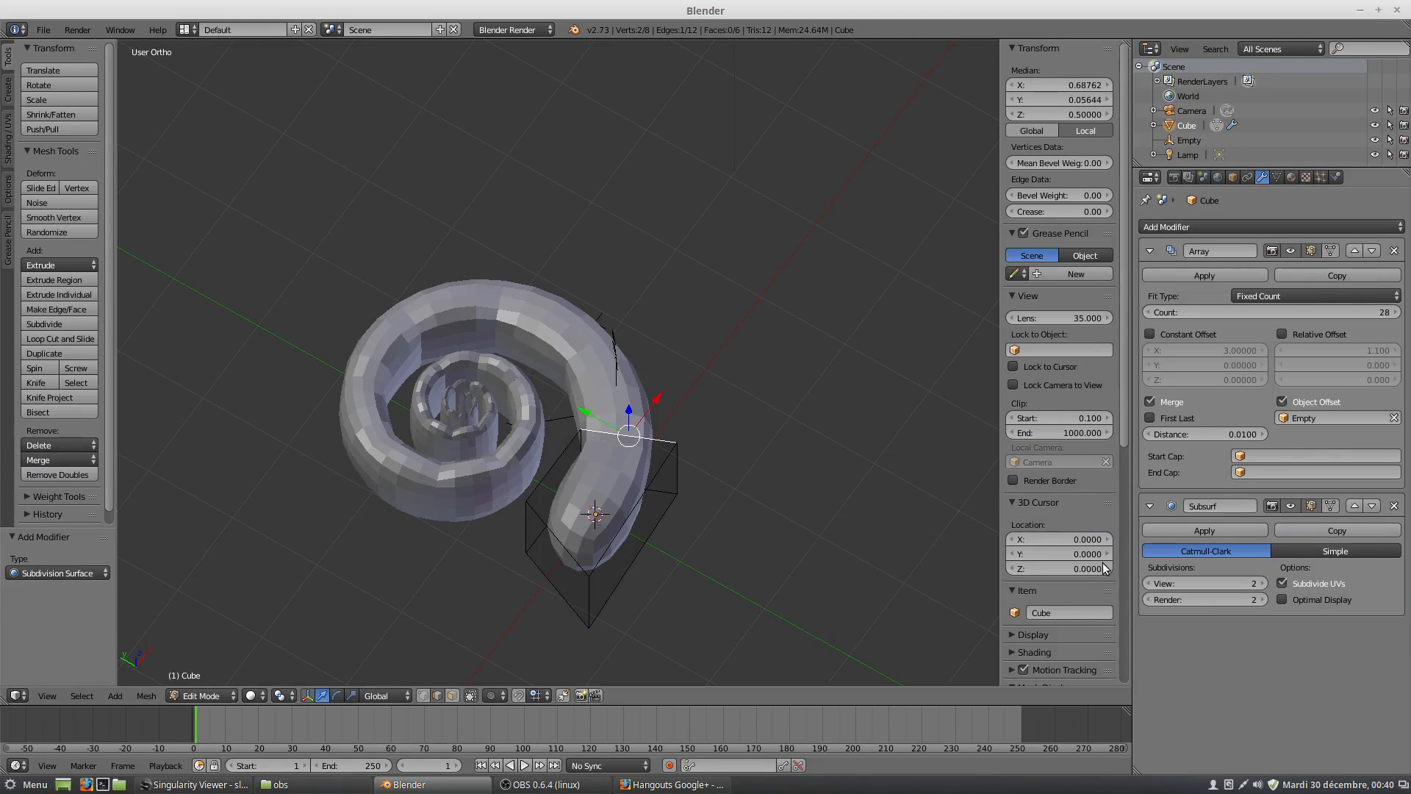
{"action": "middle_click_drag", "start_coordinate": [552, 530], "coordinate": [568, 447]}
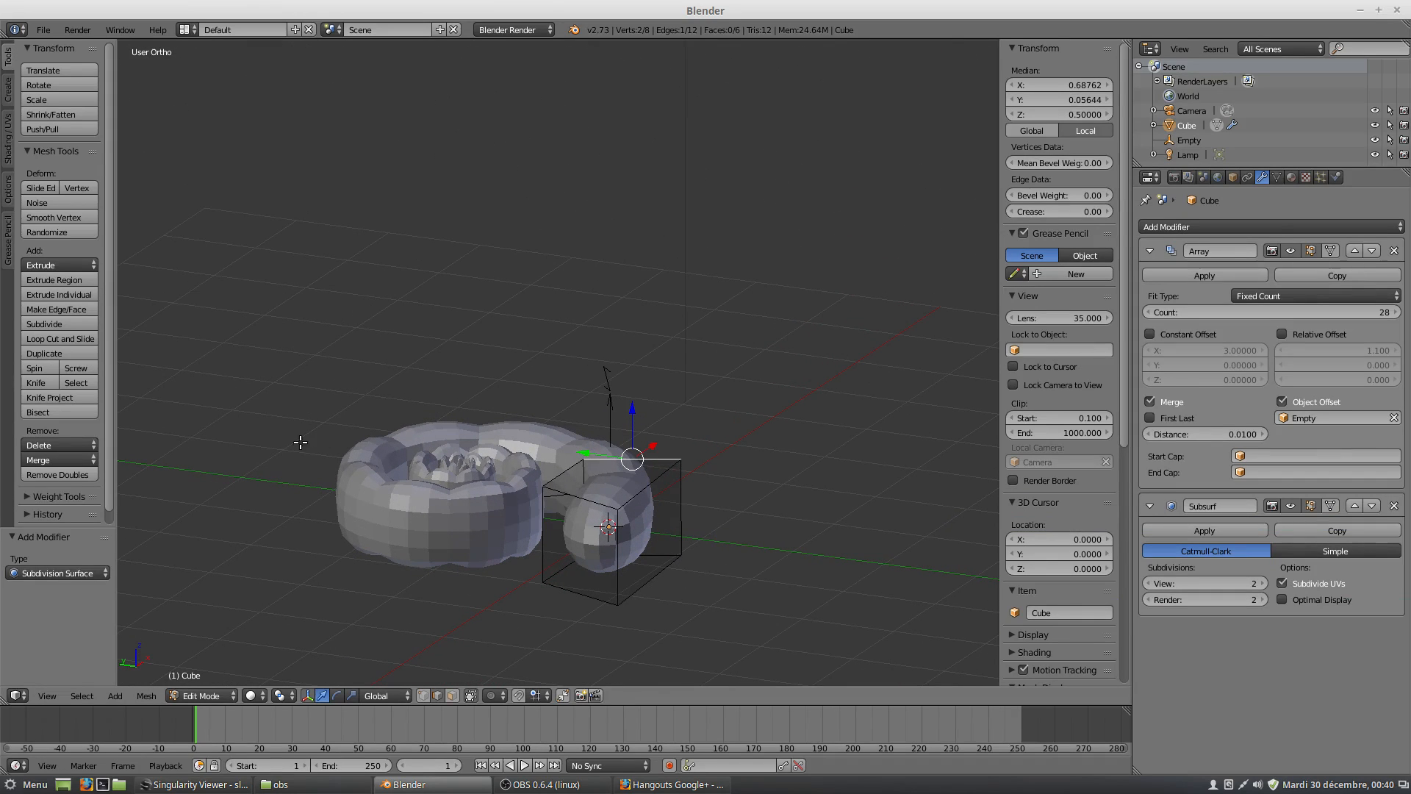
Return the cube to Object Mode and apply smooth shading to it.
{"action": "left_click", "coordinate": [207, 697]}
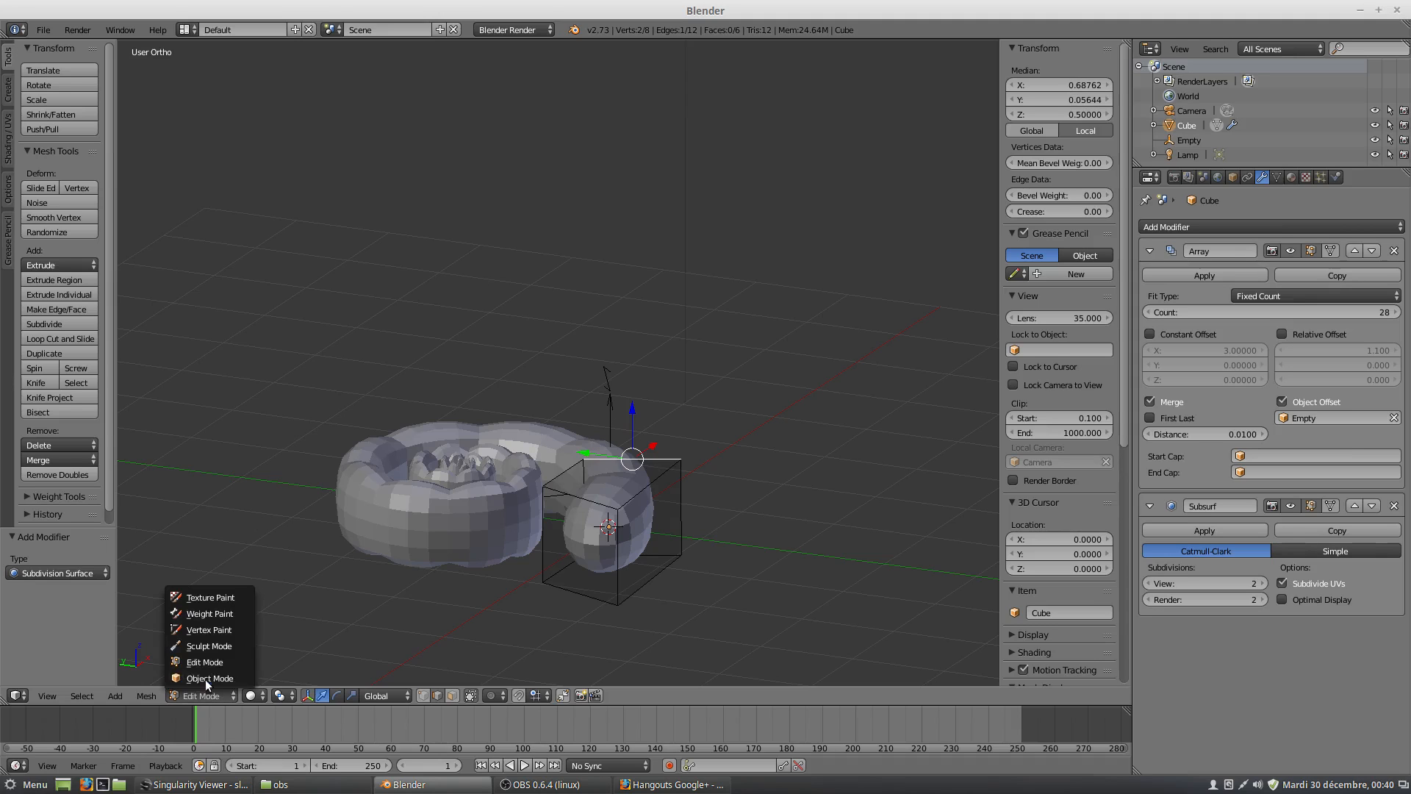
{"action": "left_click", "coordinate": [205, 678]}
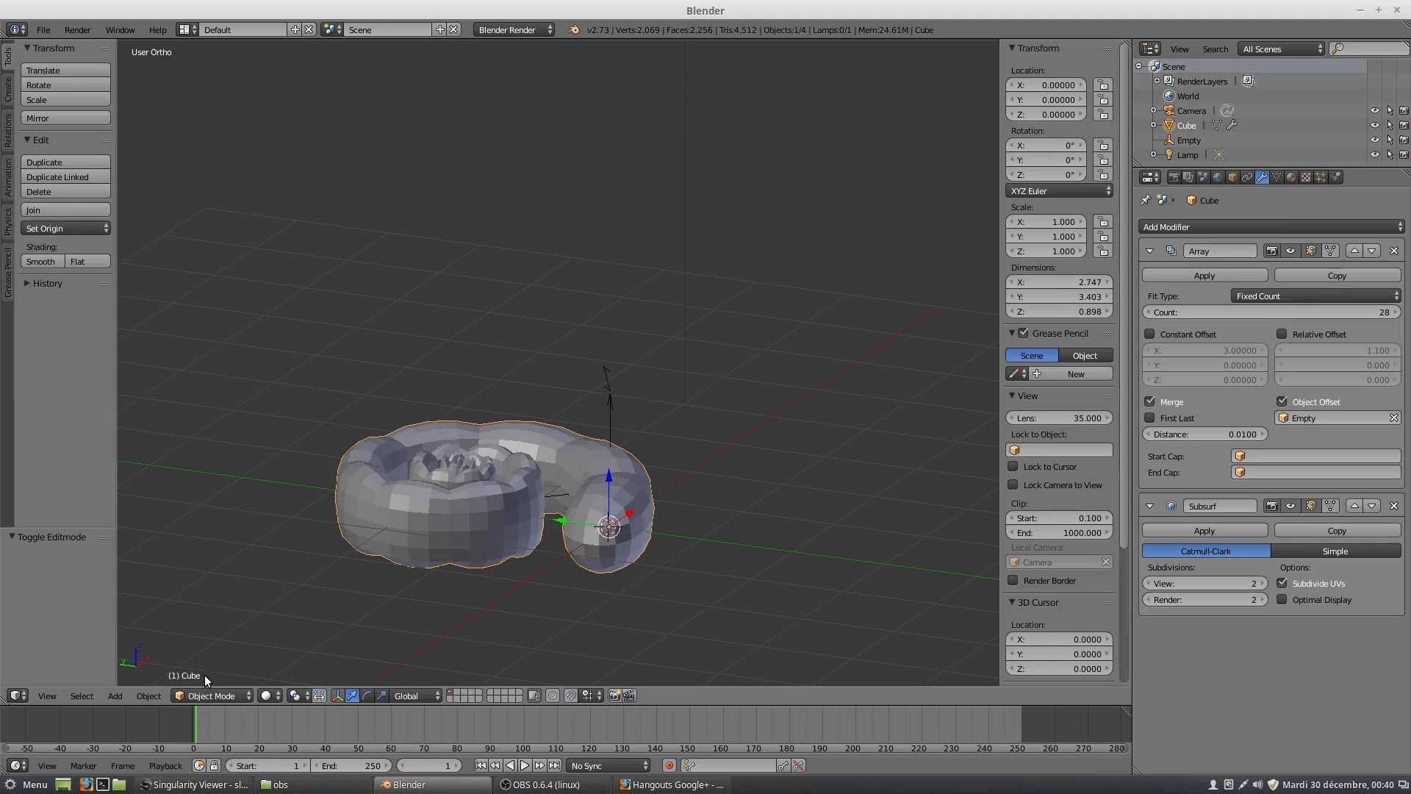
{"action": "left_click", "coordinate": [41, 263]}
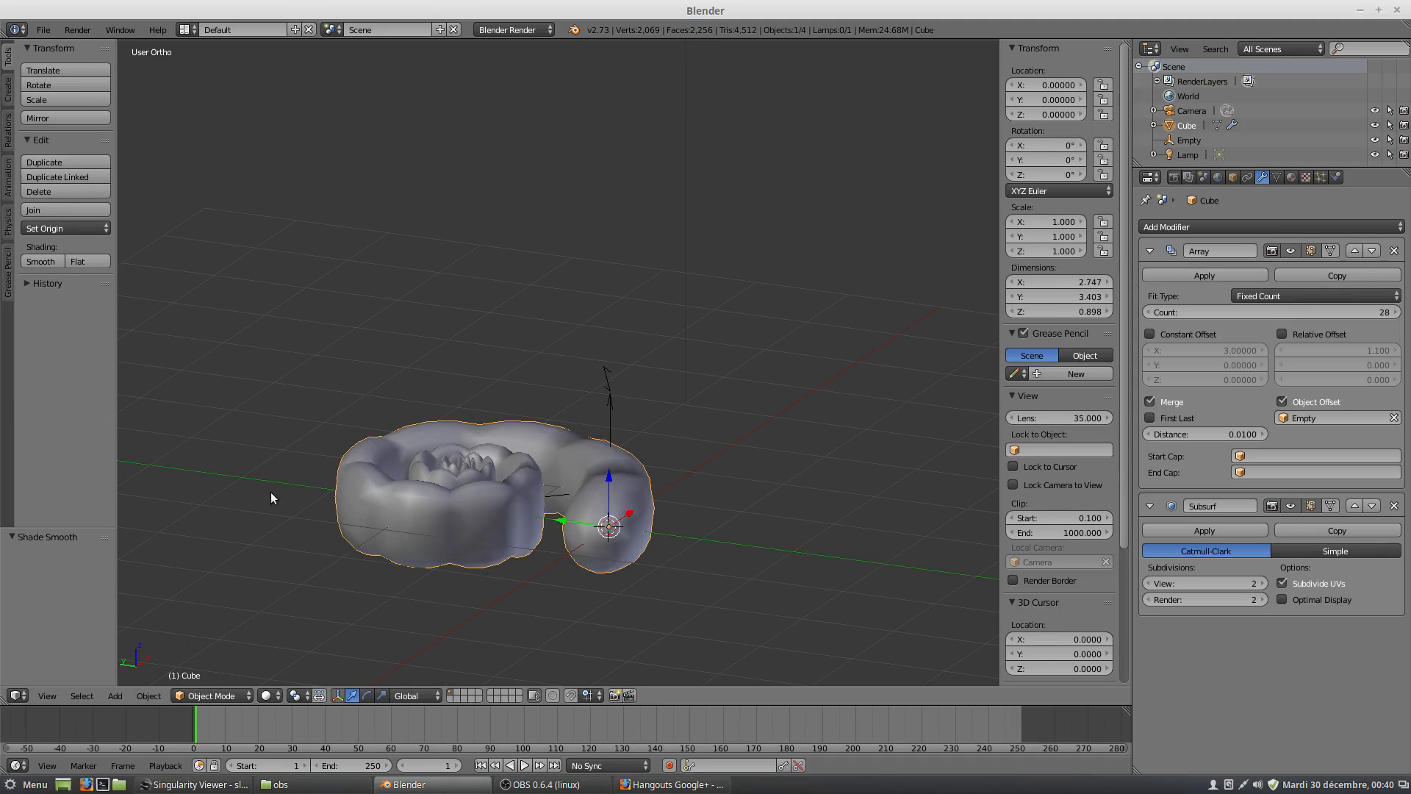
In Edit Mode, delete the wedge's end face on the spiral's open outer end.
{"action": "left_click", "coordinate": [234, 696]}
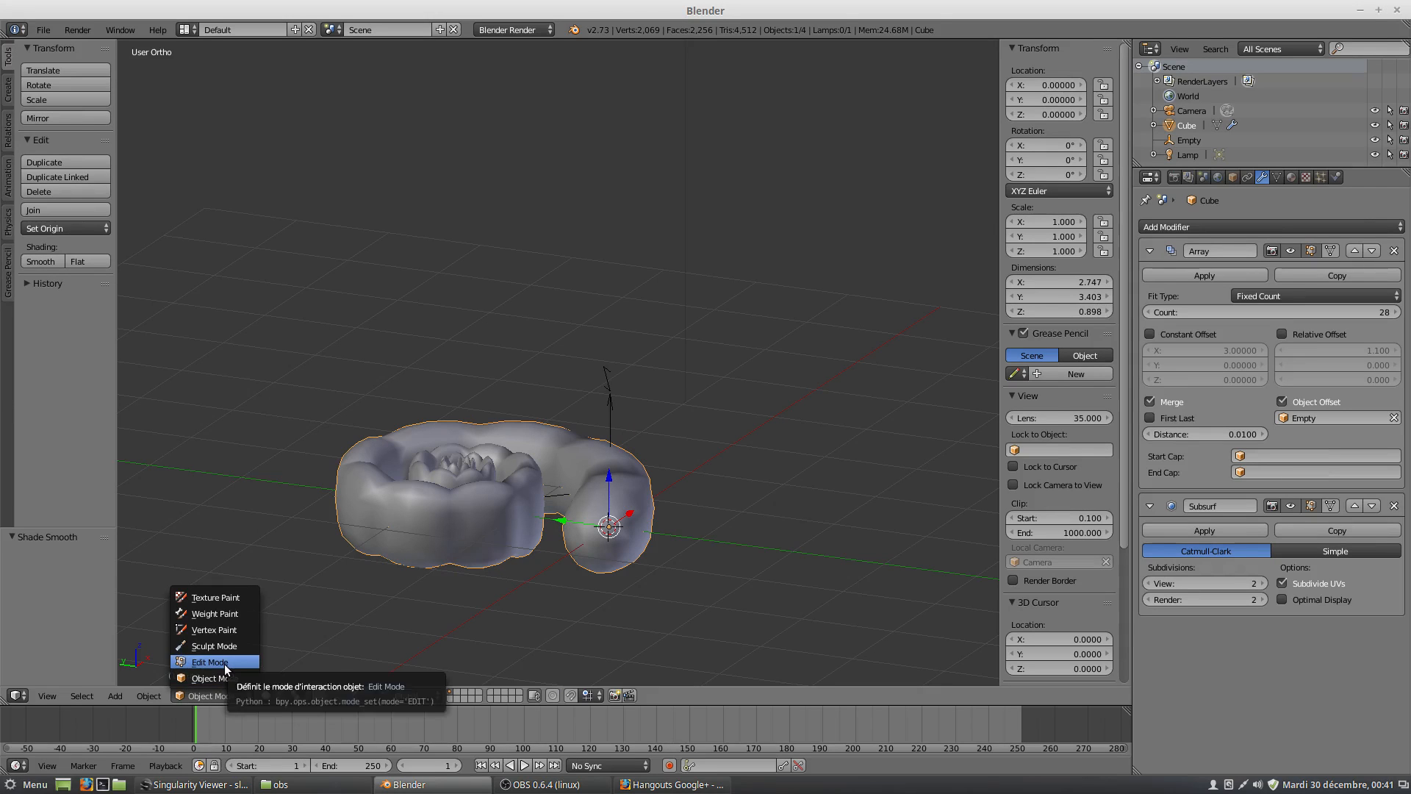
{"action": "left_click", "coordinate": [212, 662]}
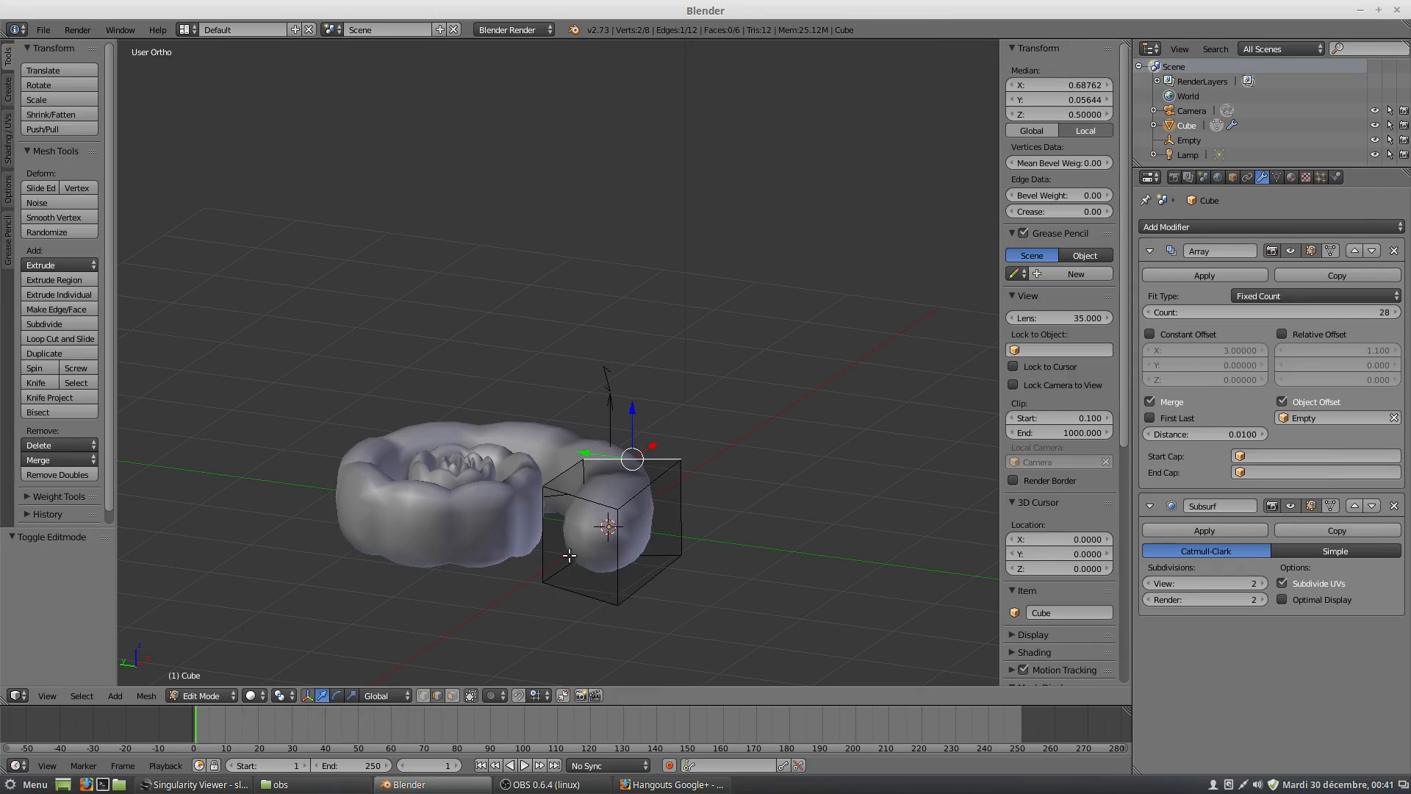
{"action": "key", "text": "a"}
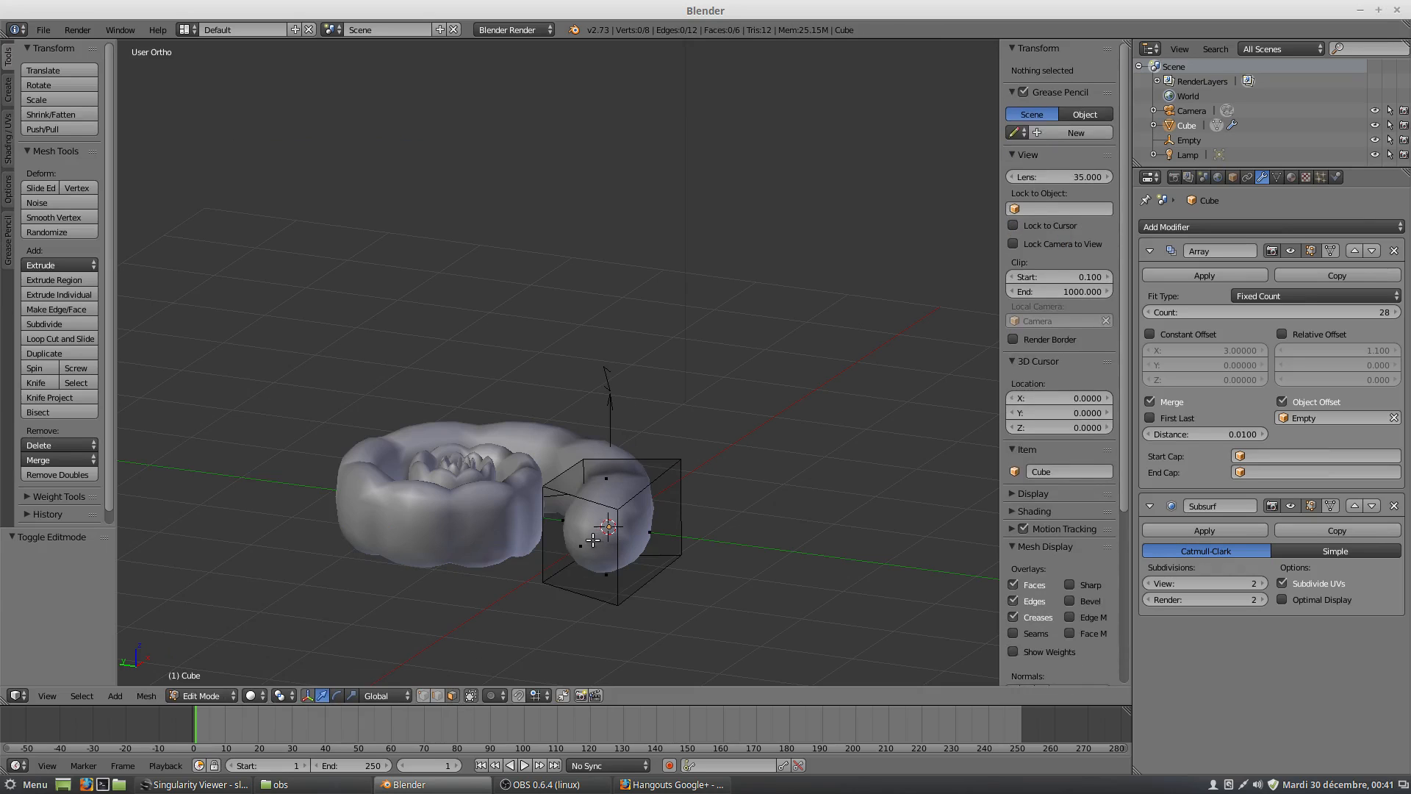
{"action": "right_click", "coordinate": [592, 540]}
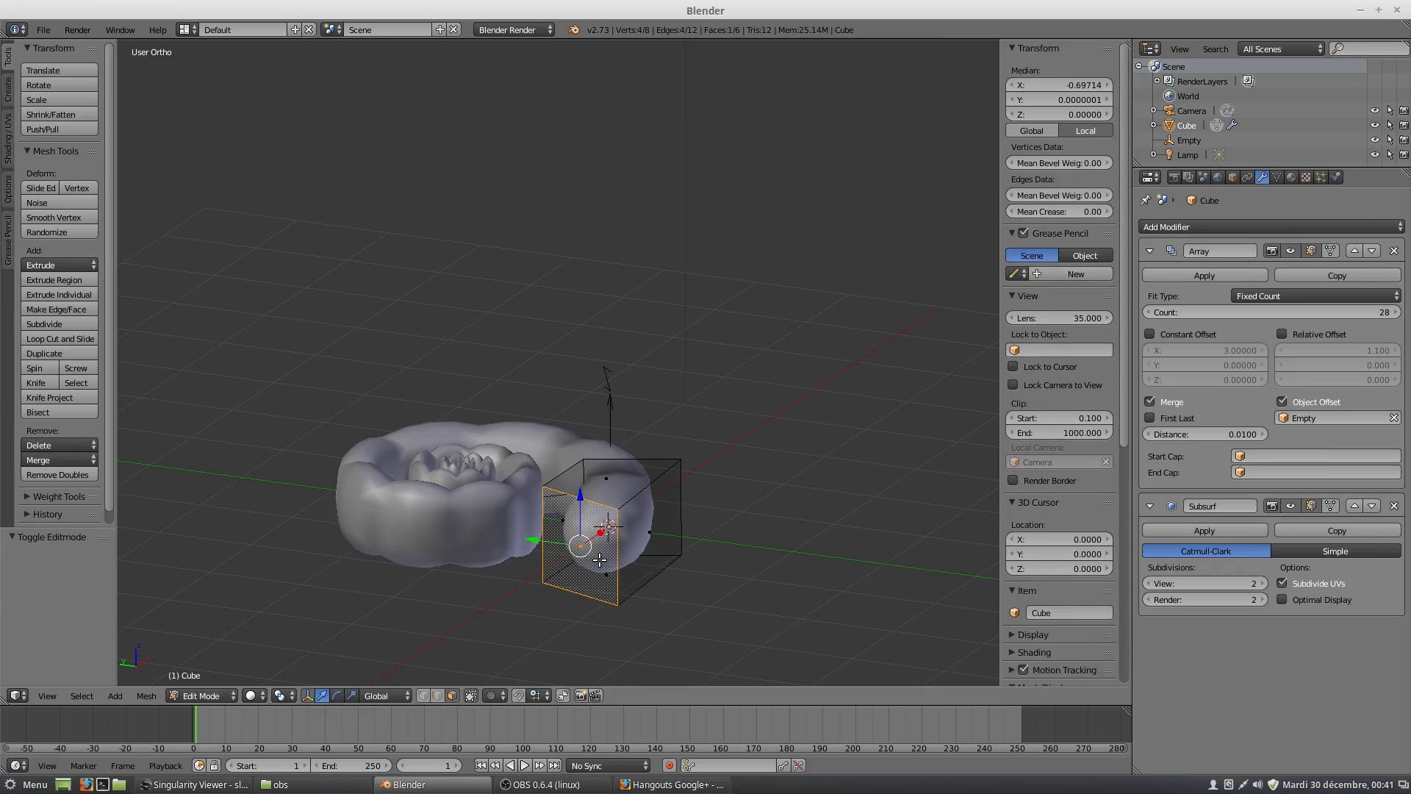
{"action": "key", "text": "x"}
{"action": "left_click", "coordinate": [600, 562]}
Delete the wedge's opposite end face, where it adjoins the first copy.
{"action": "middle_click_drag", "start_coordinate": [601, 562], "coordinate": [623, 469]}
{"action": "right_click", "coordinate": [633, 532]}
{"action": "key", "text": "x"}
{"action": "left_click", "coordinate": [655, 527]}
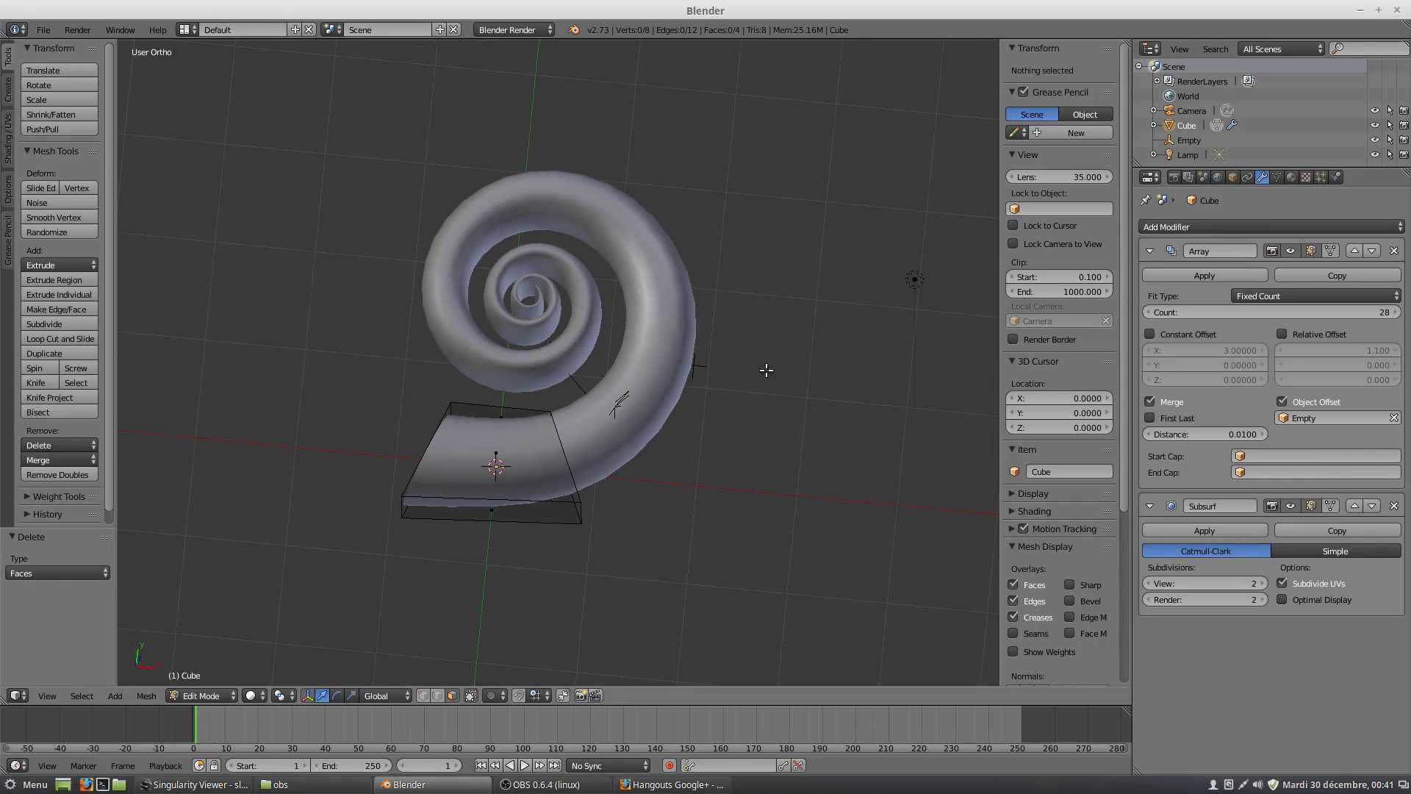
{"action": "middle_click_drag", "start_coordinate": [586, 425], "coordinate": [578, 424]}
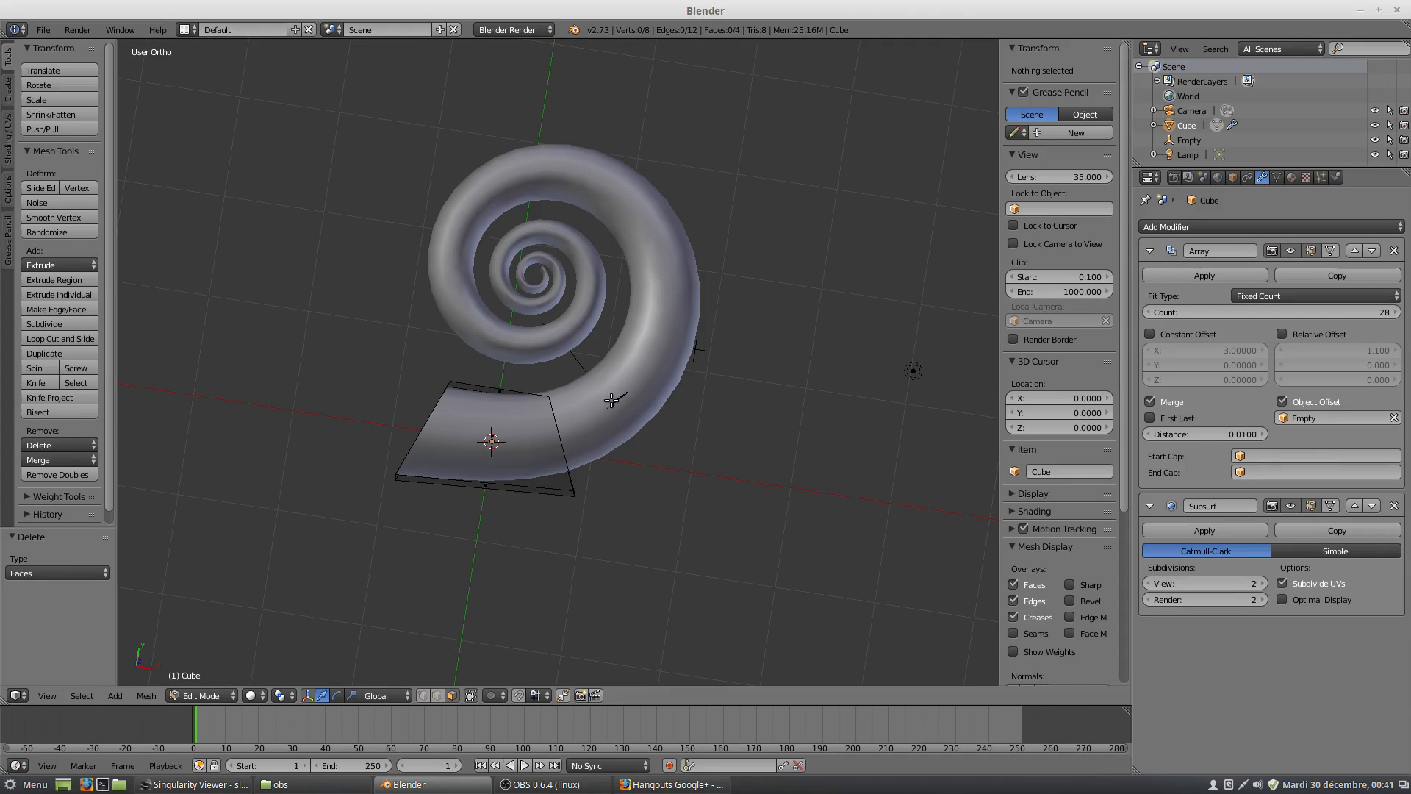
Select the empty and move it along Y to about 0.496, and try a slight rotation of it in the current view.
{"action": "left_click", "coordinate": [1190, 140]}
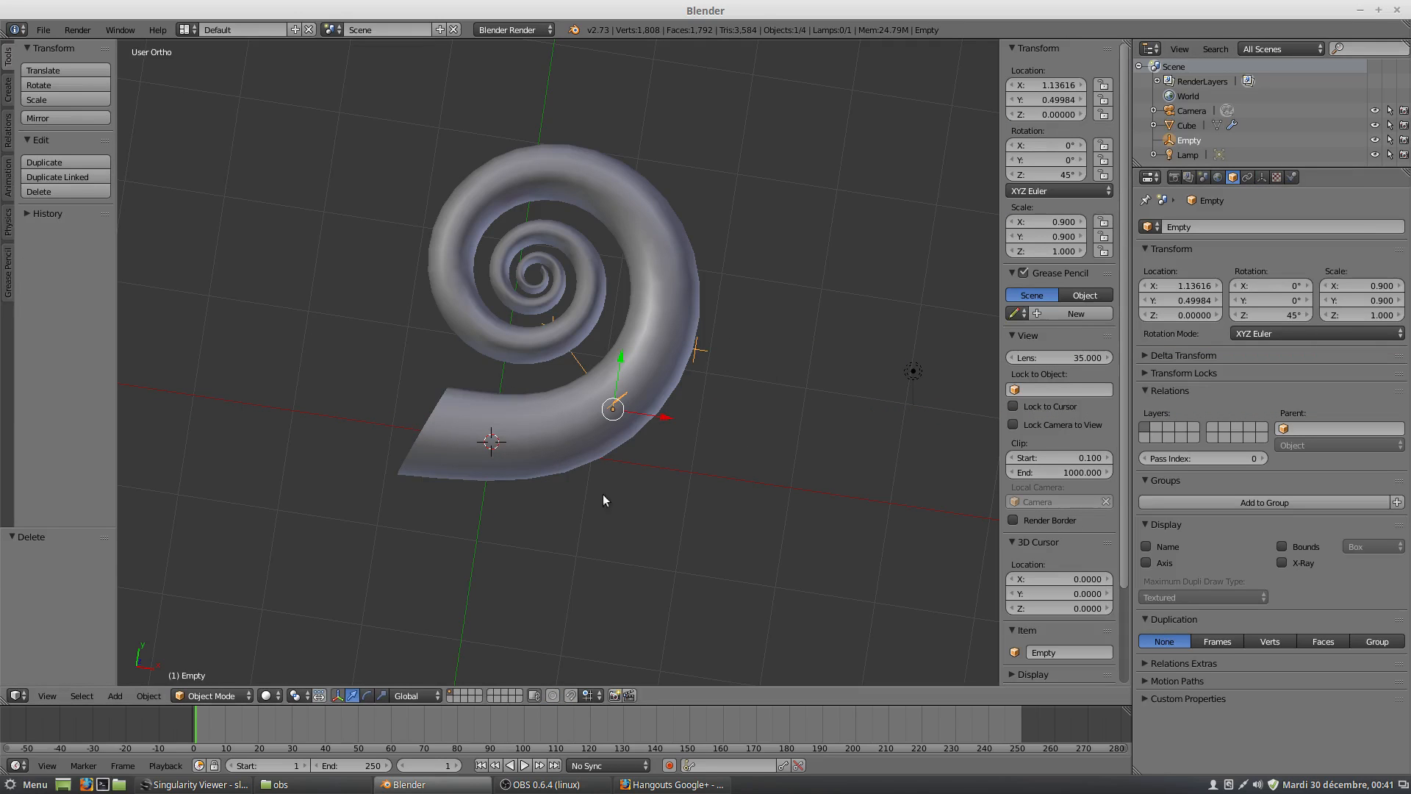
{"action": "middle_click_drag", "start_coordinate": [622, 492], "coordinate": [639, 493]}
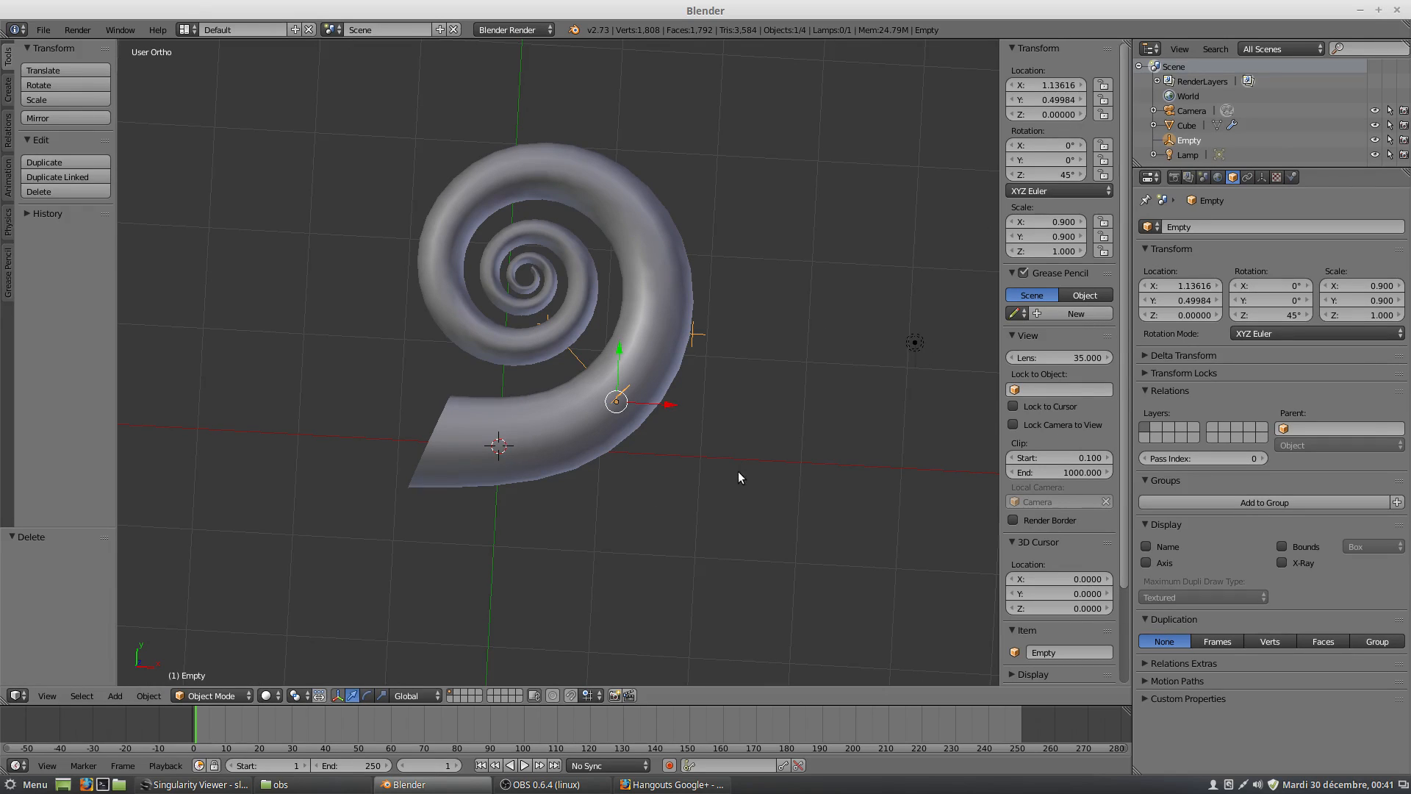
{"action": "mouse_move", "coordinate": [619, 346]}
{"action": "left_mouse_down"}
{"action": "mouse_move", "coordinate": [628, 381]}
{"action": "mouse_move", "coordinate": [639, 345]}
{"action": "left_mouse_up"}
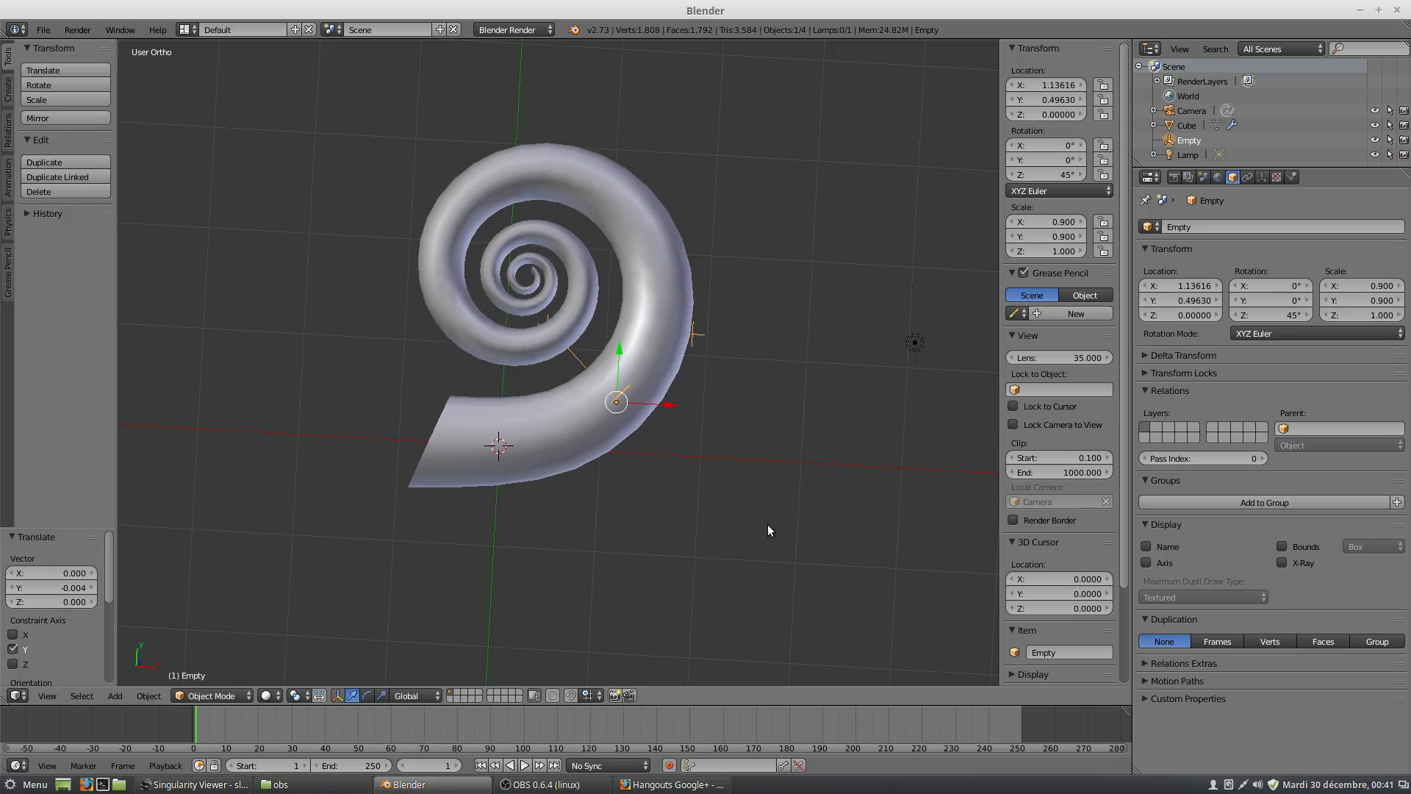
{"action": "key", "text": "r"}
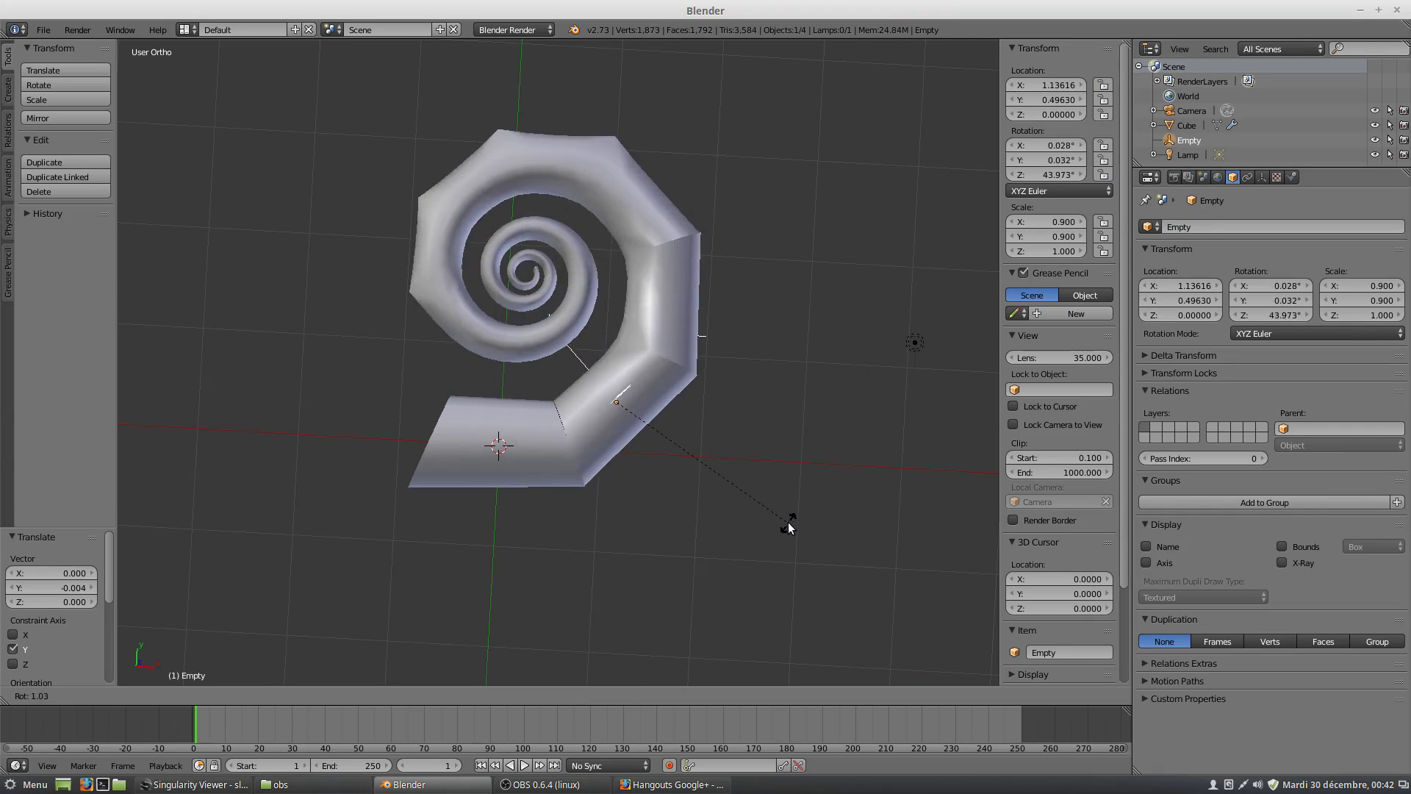
{"action": "right_click", "coordinate": [794, 524]}
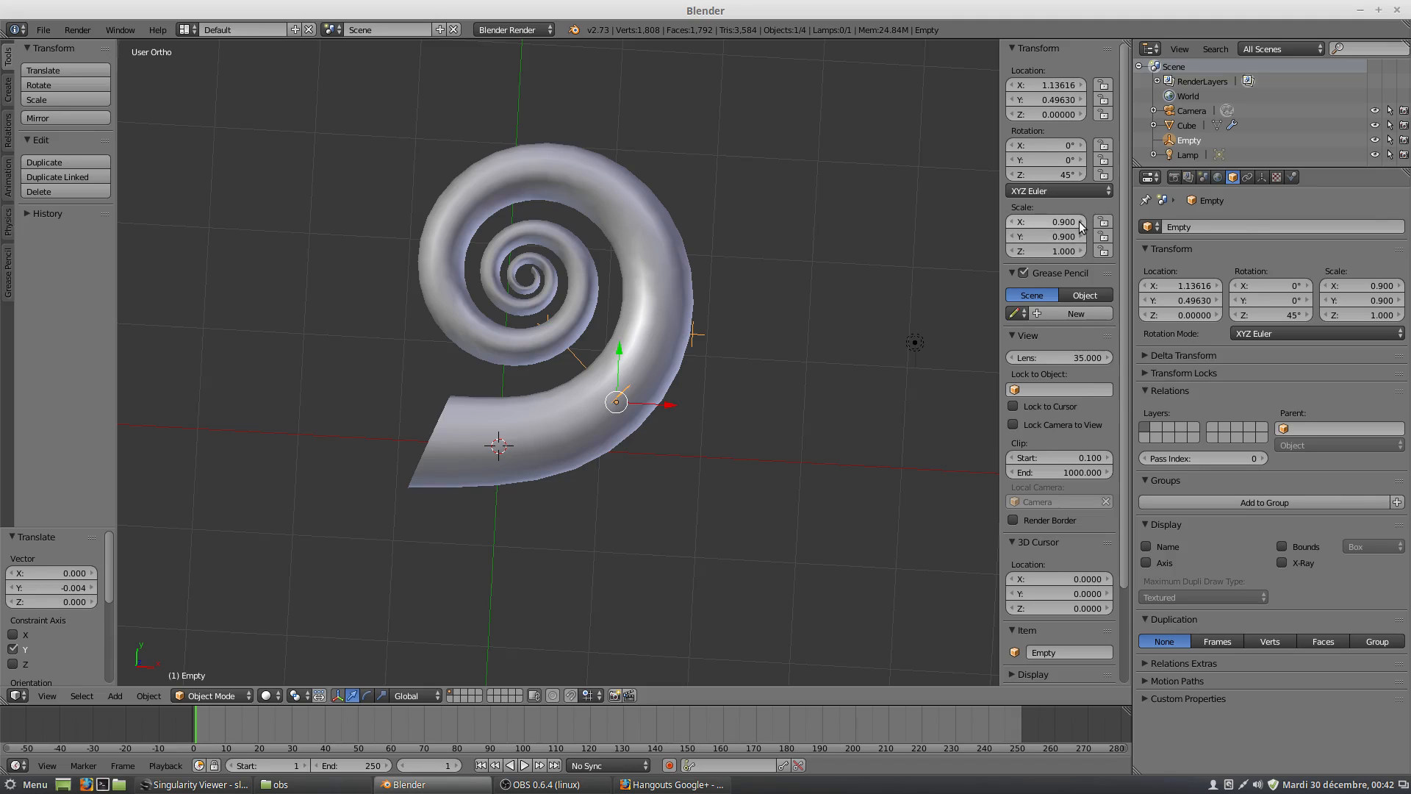
Set the empty's X and Y scale to 0.960 each.
{"action": "left_click_drag", "start_coordinate": [1079, 222], "coordinate": [1089, 222]}
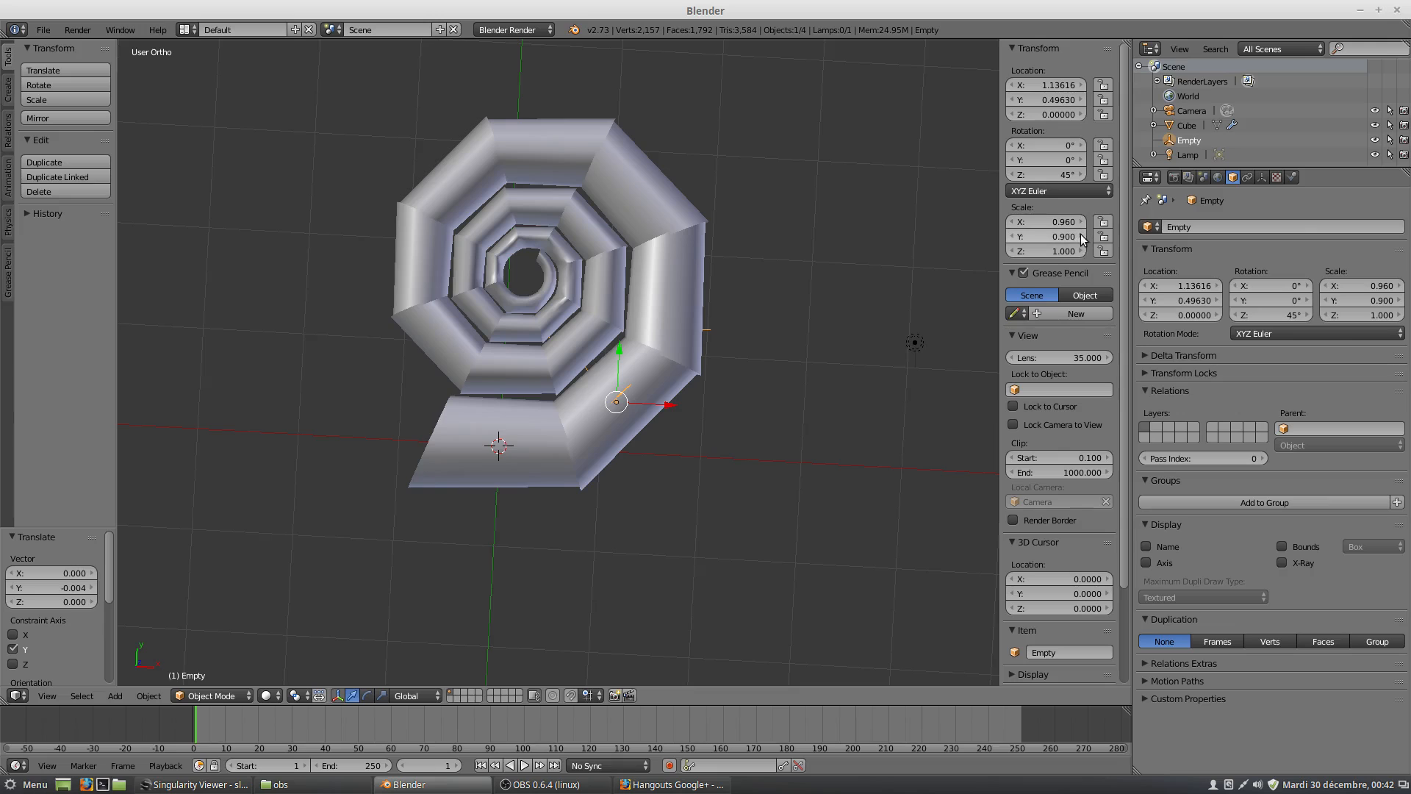
{"action": "left_click_drag", "start_coordinate": [1078, 236], "coordinate": [1079, 234]}
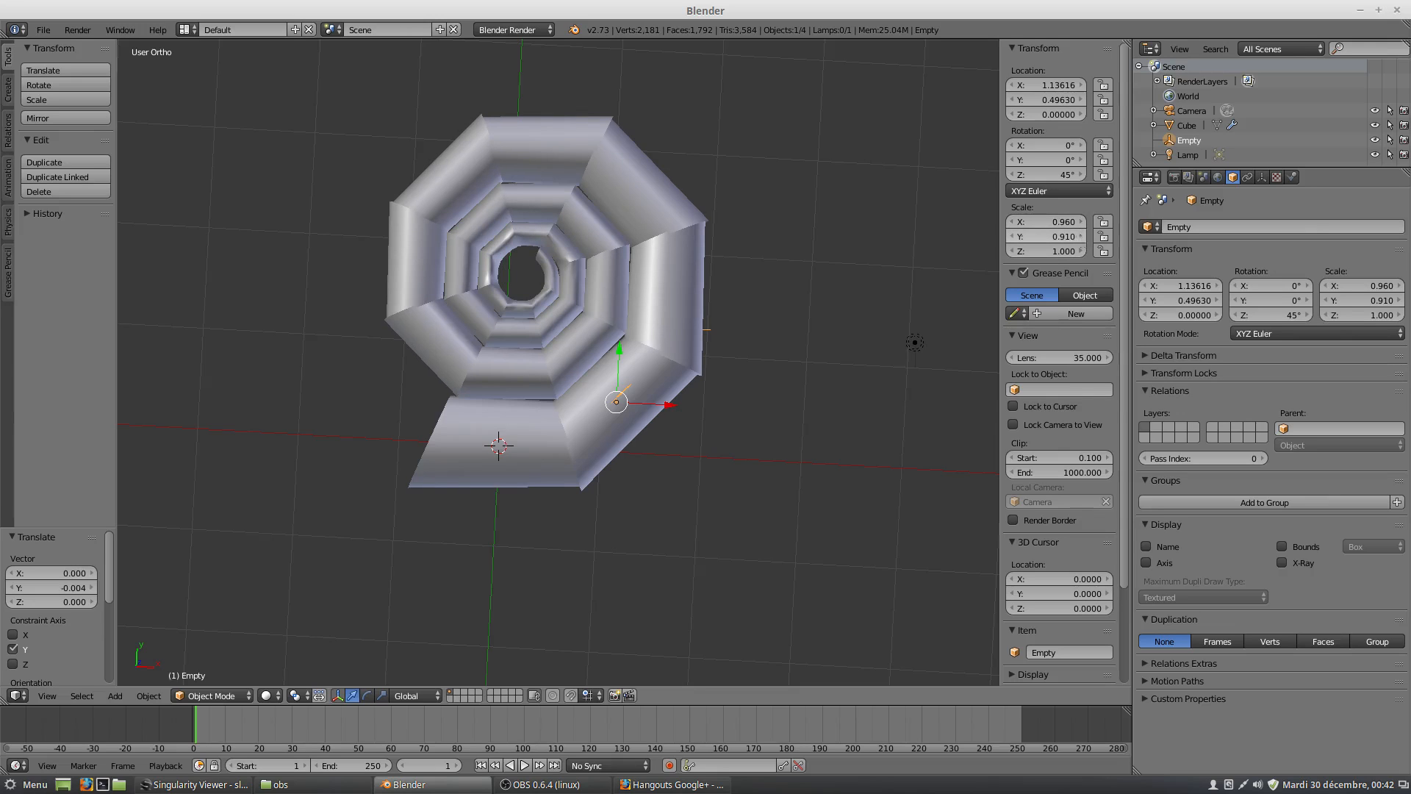
{"action": "left_click", "coordinate": [1081, 236]}
{"action": "left_click", "coordinate": [1080, 236]}
{"action": "left_click", "coordinate": [1080, 236]}
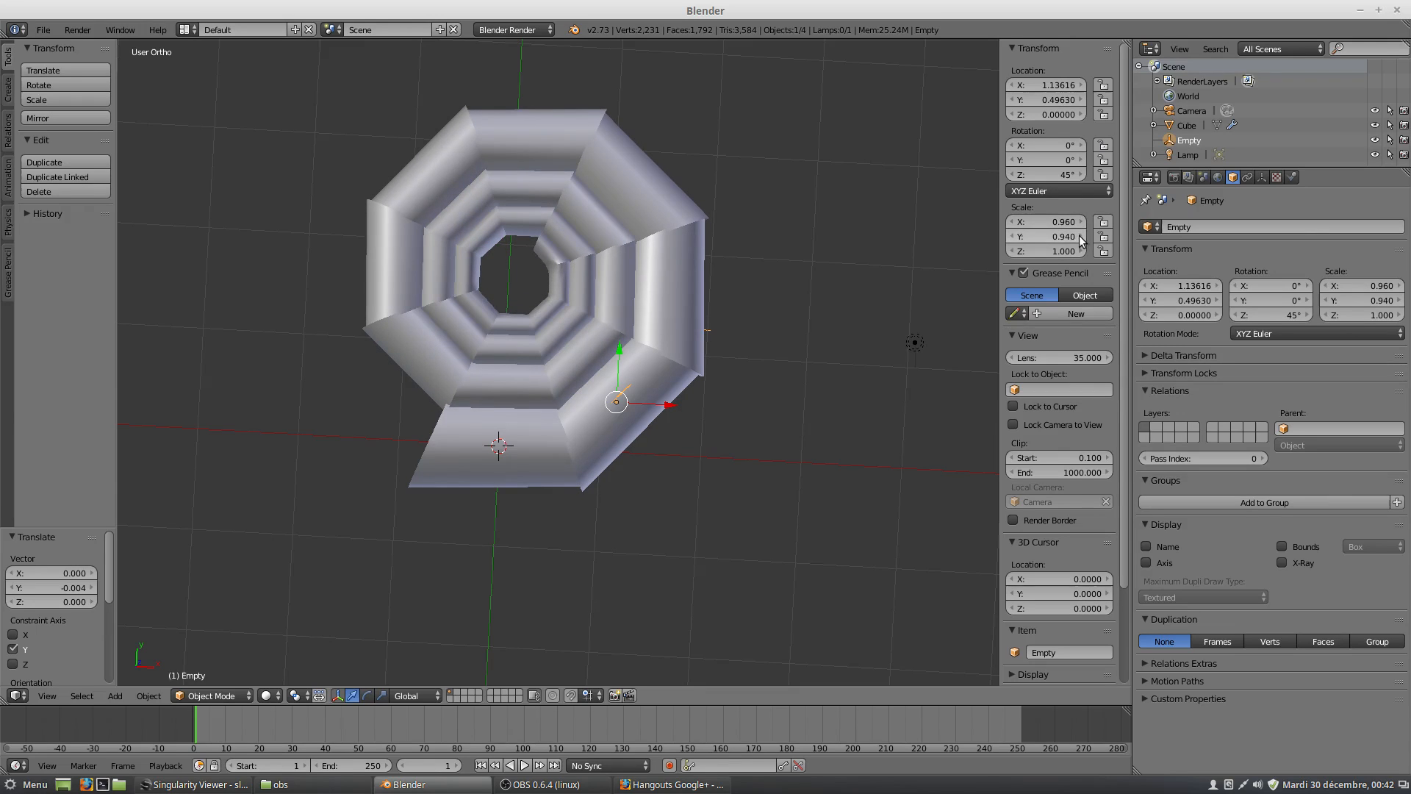
{"action": "left_click", "coordinate": [1080, 236]}
{"action": "left_click", "coordinate": [1080, 236]}
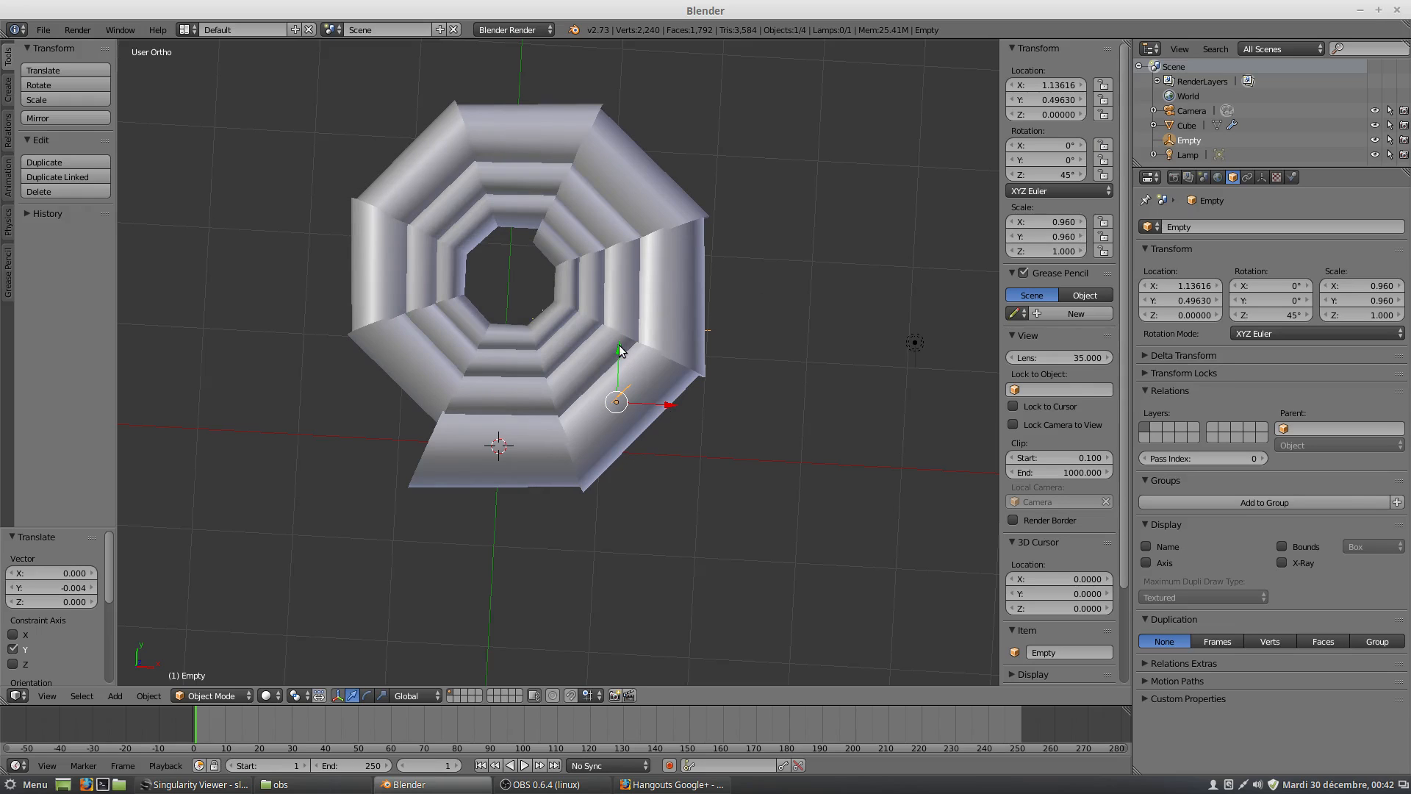
Move the empty along Y to about 0.549 and raise it along Z to about 0.253.
{"action": "left_click_drag", "start_coordinate": [620, 348], "coordinate": [622, 341]}
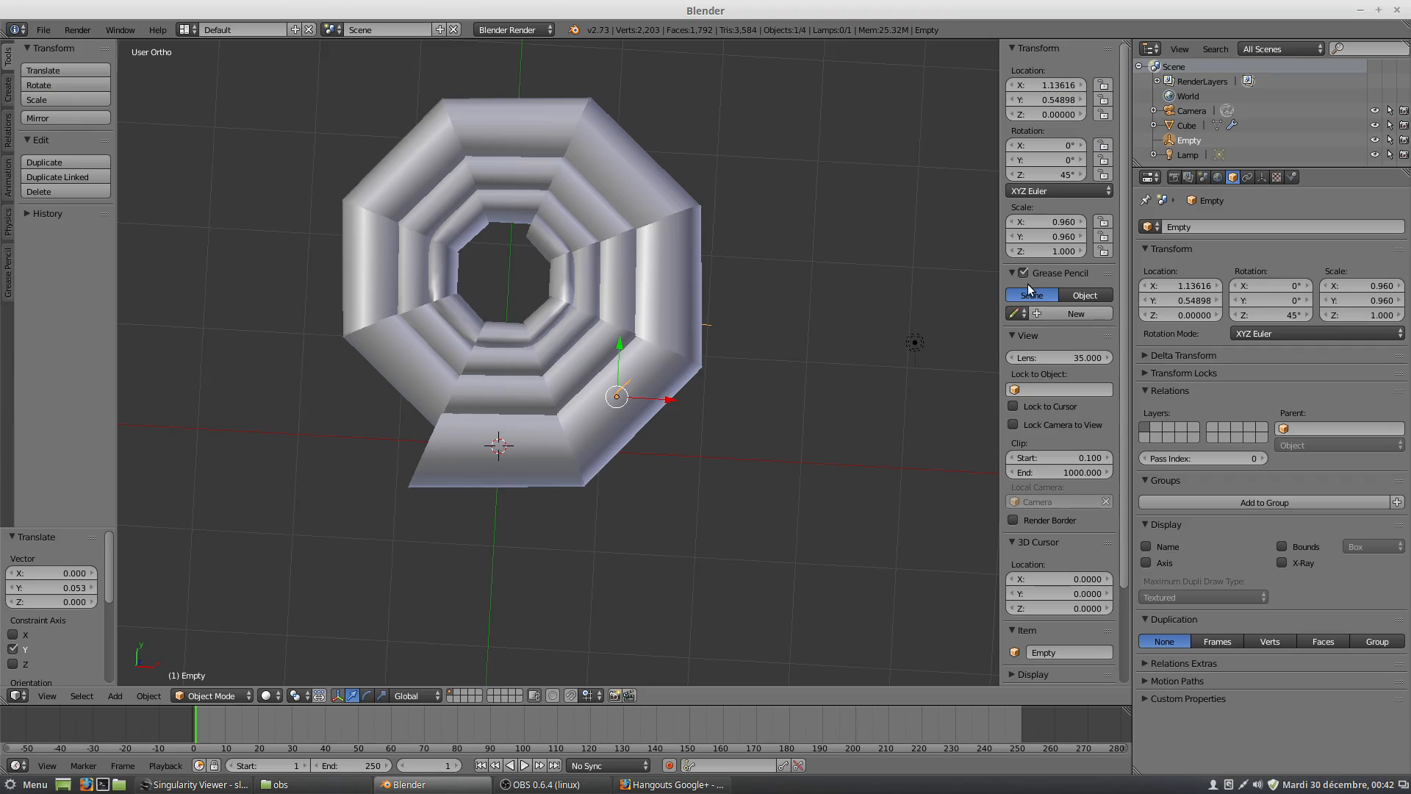
{"action": "middle_click_drag", "start_coordinate": [650, 428], "coordinate": [637, 449]}
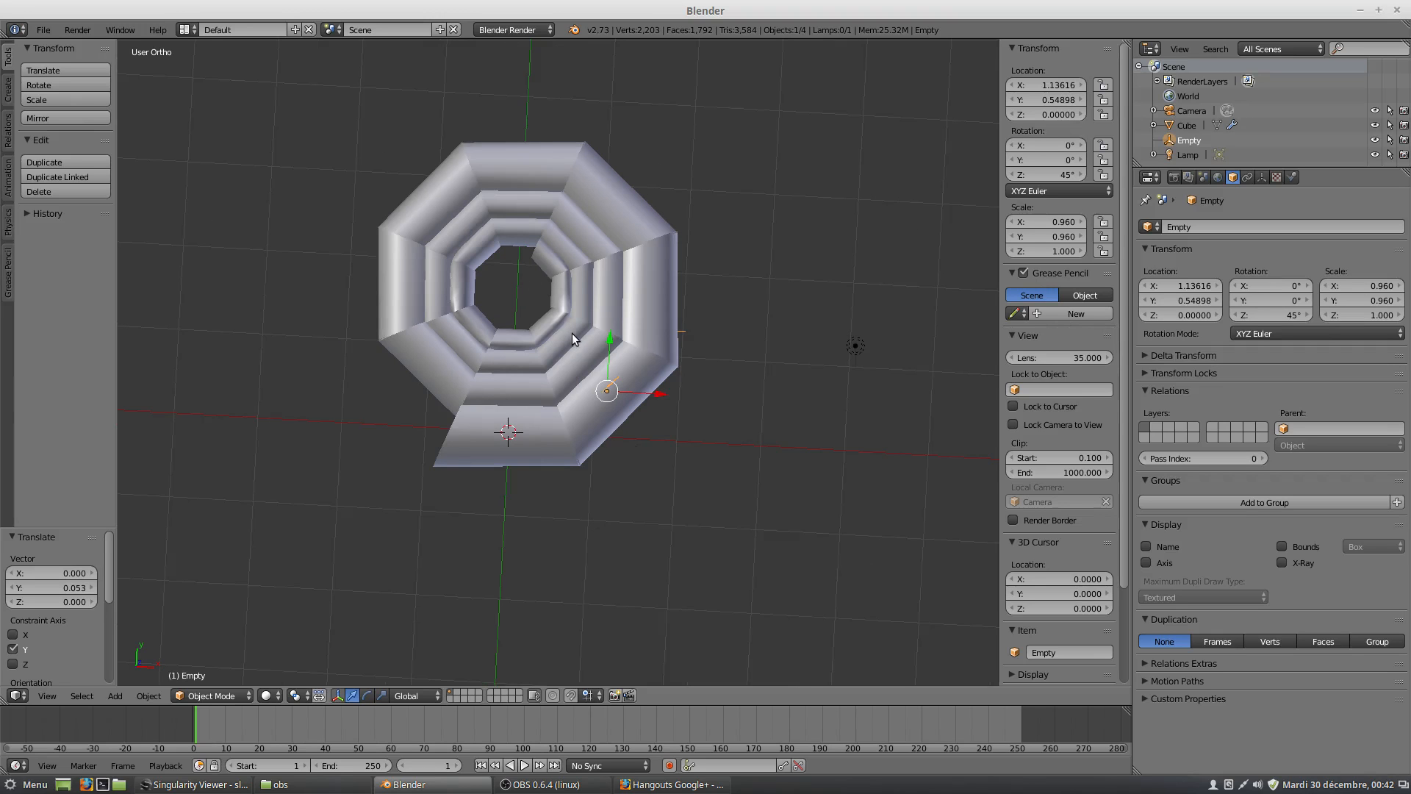
{"action": "middle_click_drag", "start_coordinate": [568, 434], "coordinate": [581, 371]}
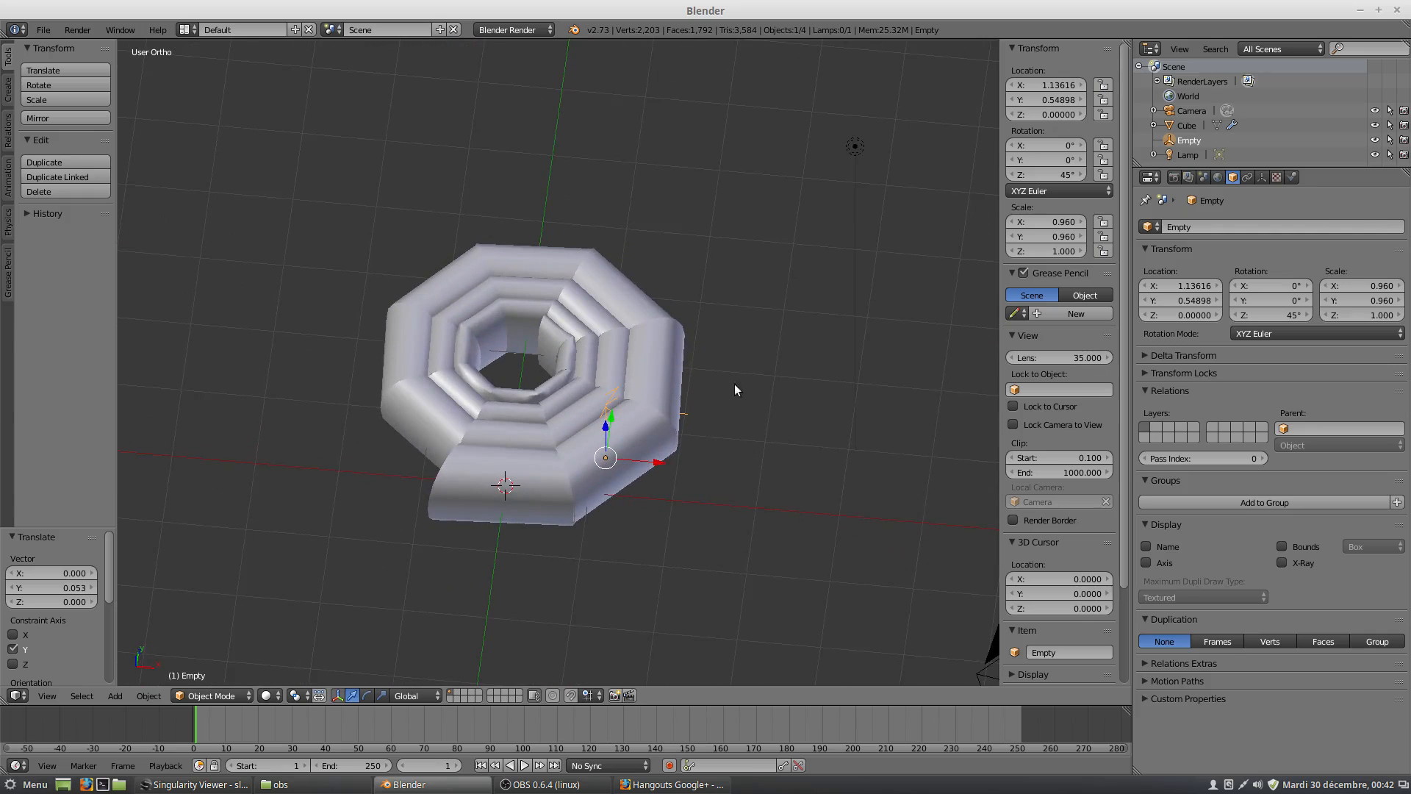
{"action": "middle_click_drag", "start_coordinate": [618, 474], "coordinate": [614, 419]}
{"action": "left_click_drag", "start_coordinate": [603, 440], "coordinate": [608, 420]}
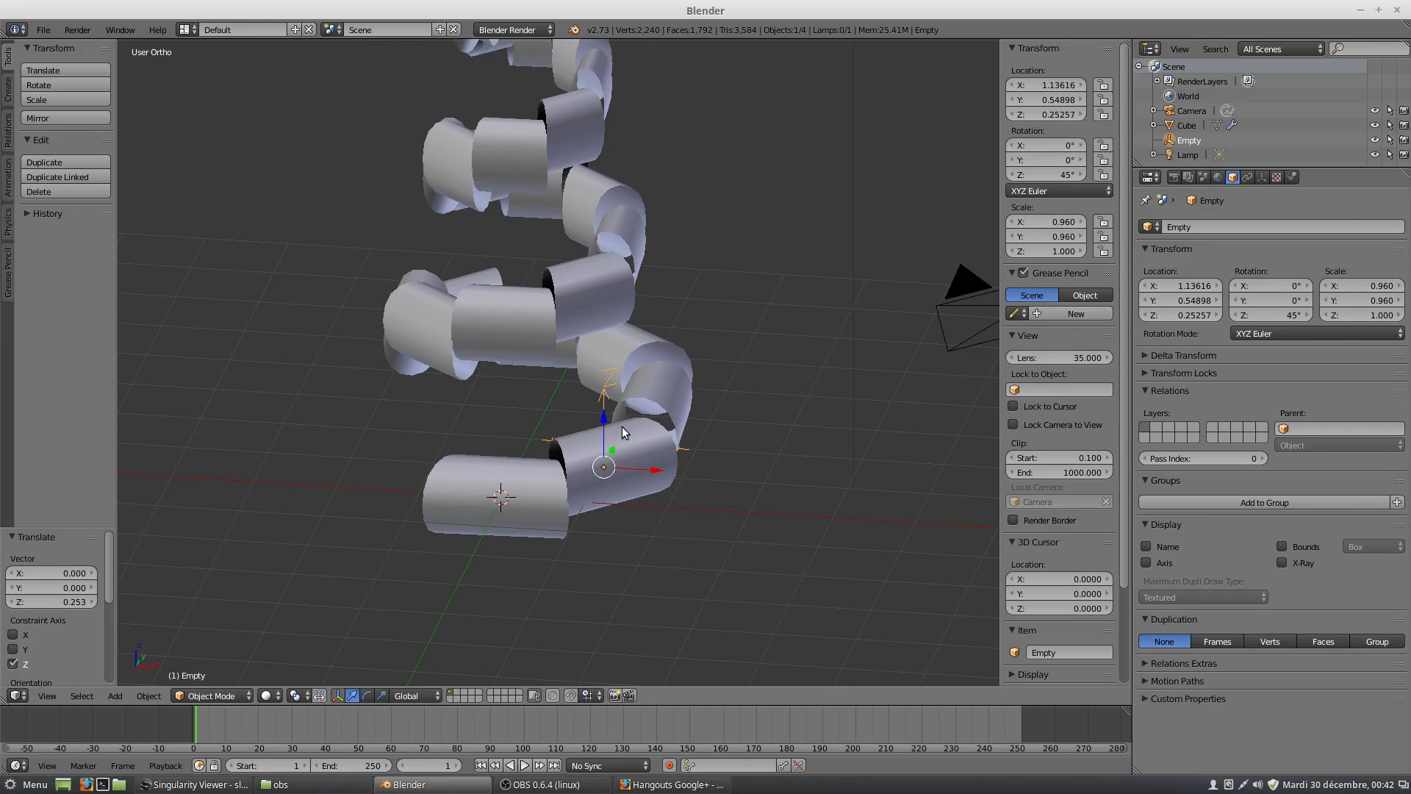
{"action": "middle_click_drag", "start_coordinate": [641, 471], "coordinate": [630, 491]}
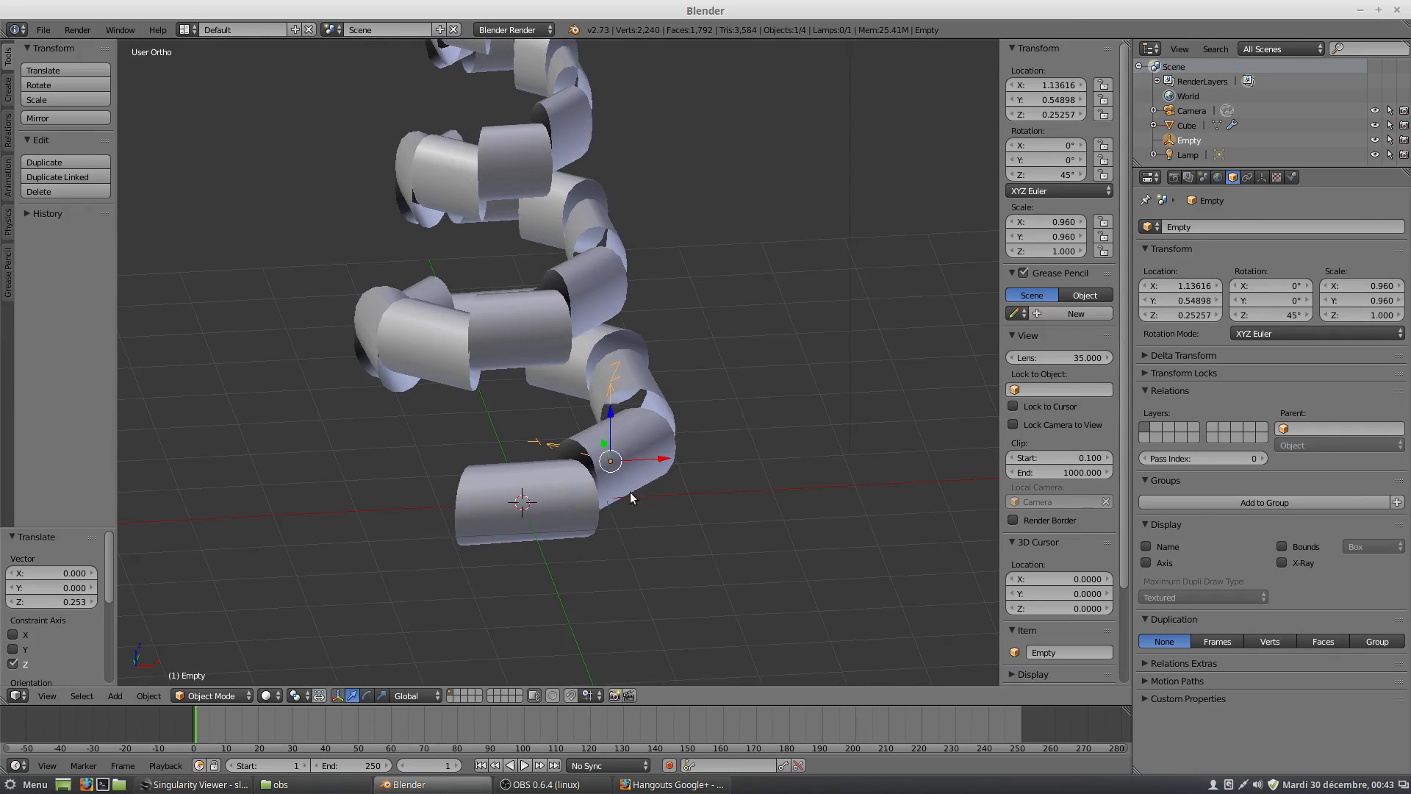
In Edit Mode, select the whole wedge mesh and rotate it about -7.3° in the near-top view.
{"action": "right_click", "coordinate": [552, 510]}
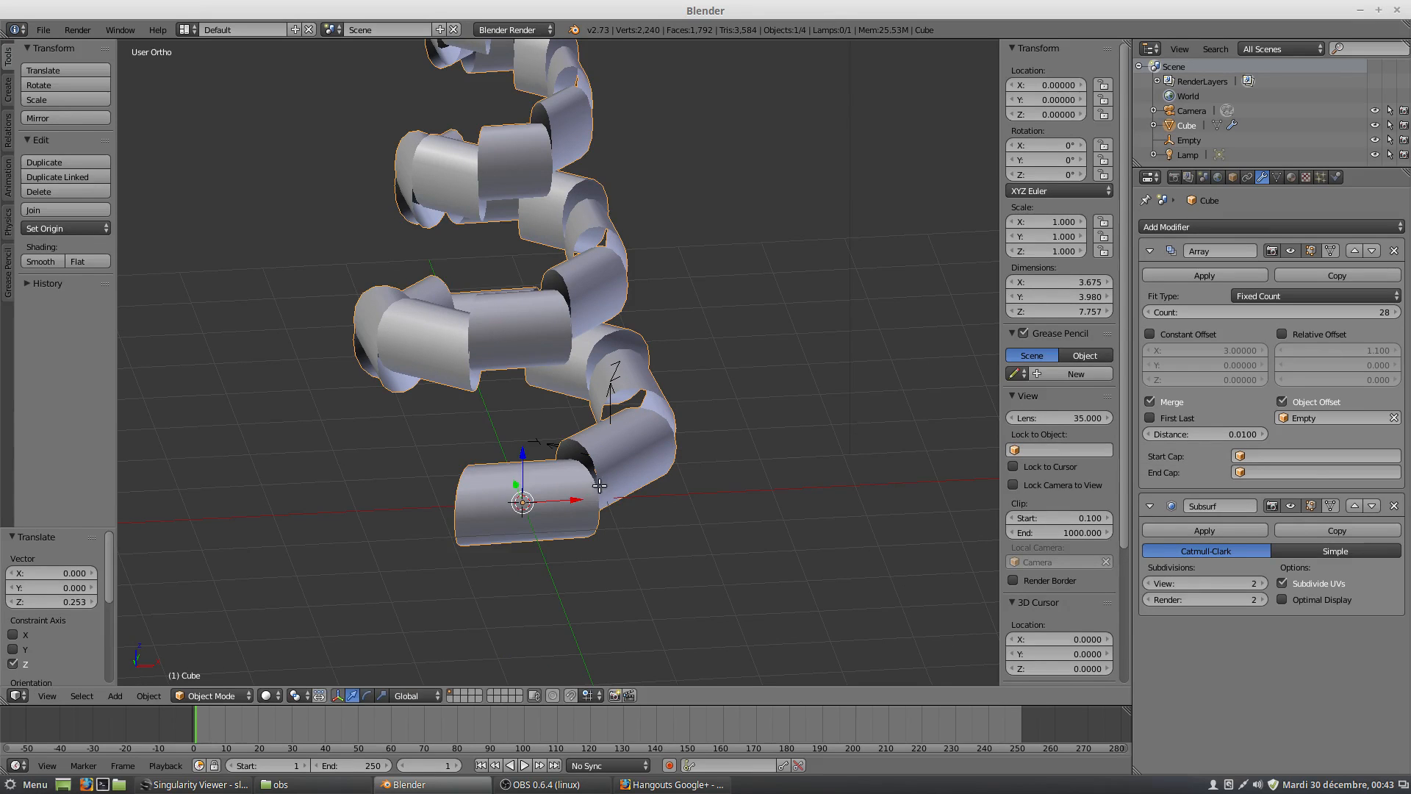
{"action": "key", "text": "Tab"}
{"action": "middle_click_drag", "start_coordinate": [614, 483], "coordinate": [586, 557]}
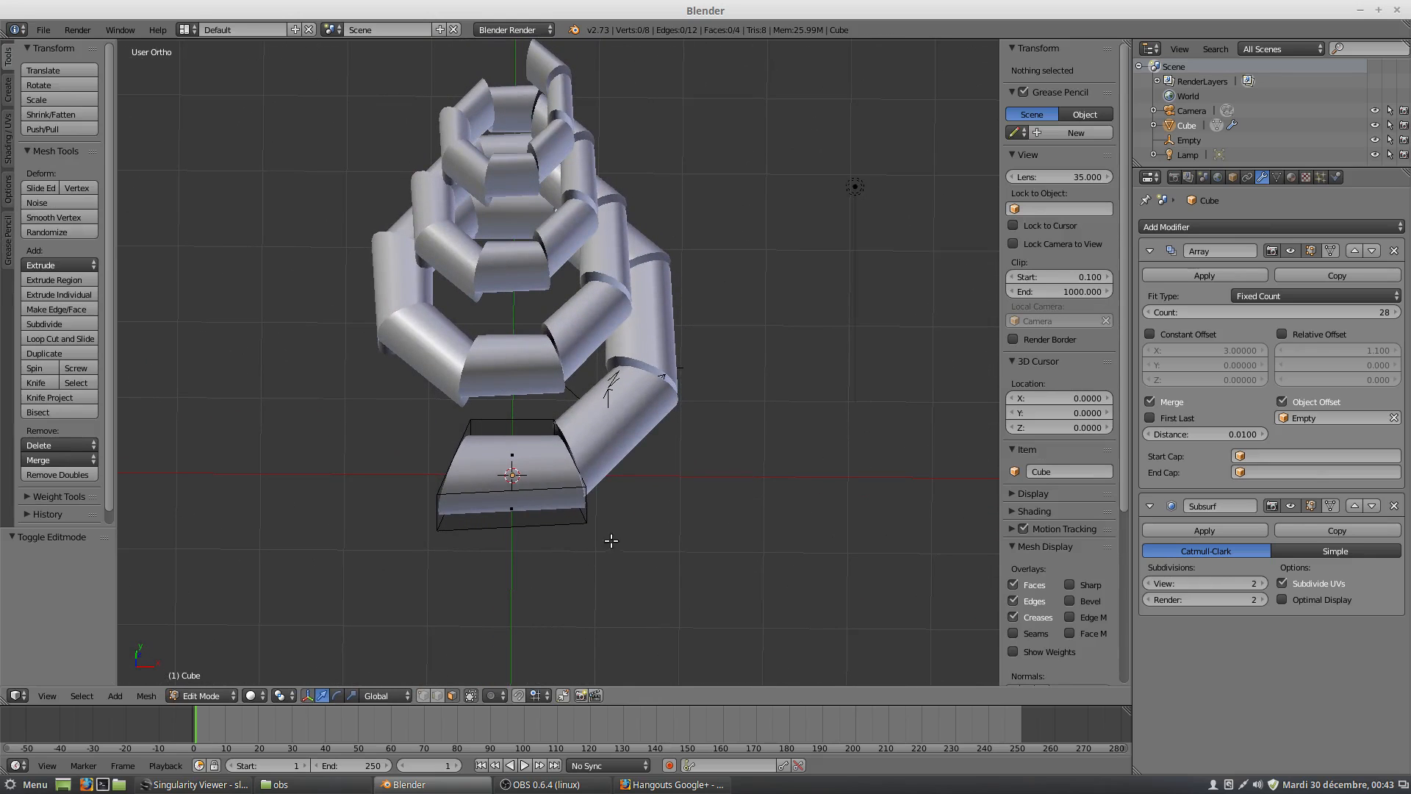
{"action": "key", "text": "a"}
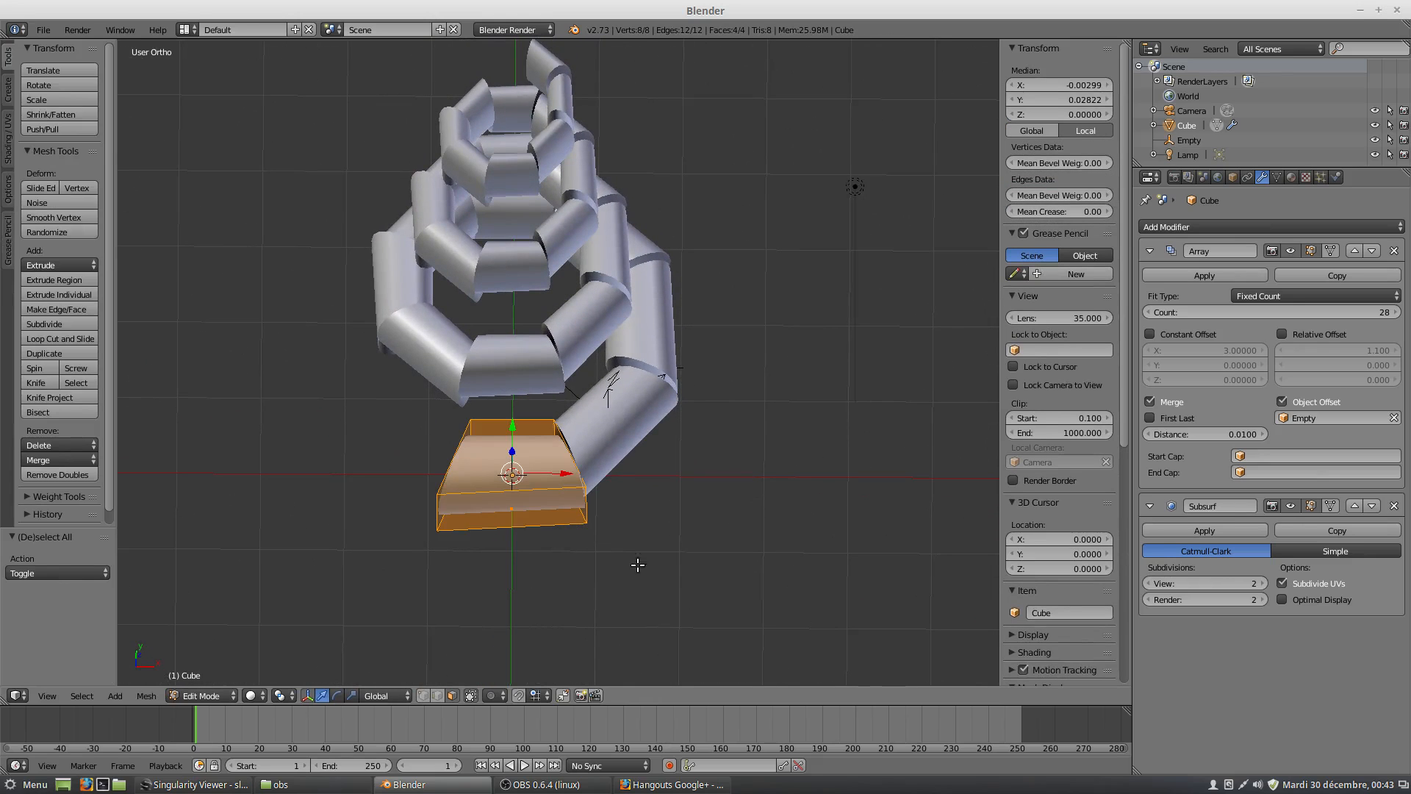
{"action": "key", "text": "r"}
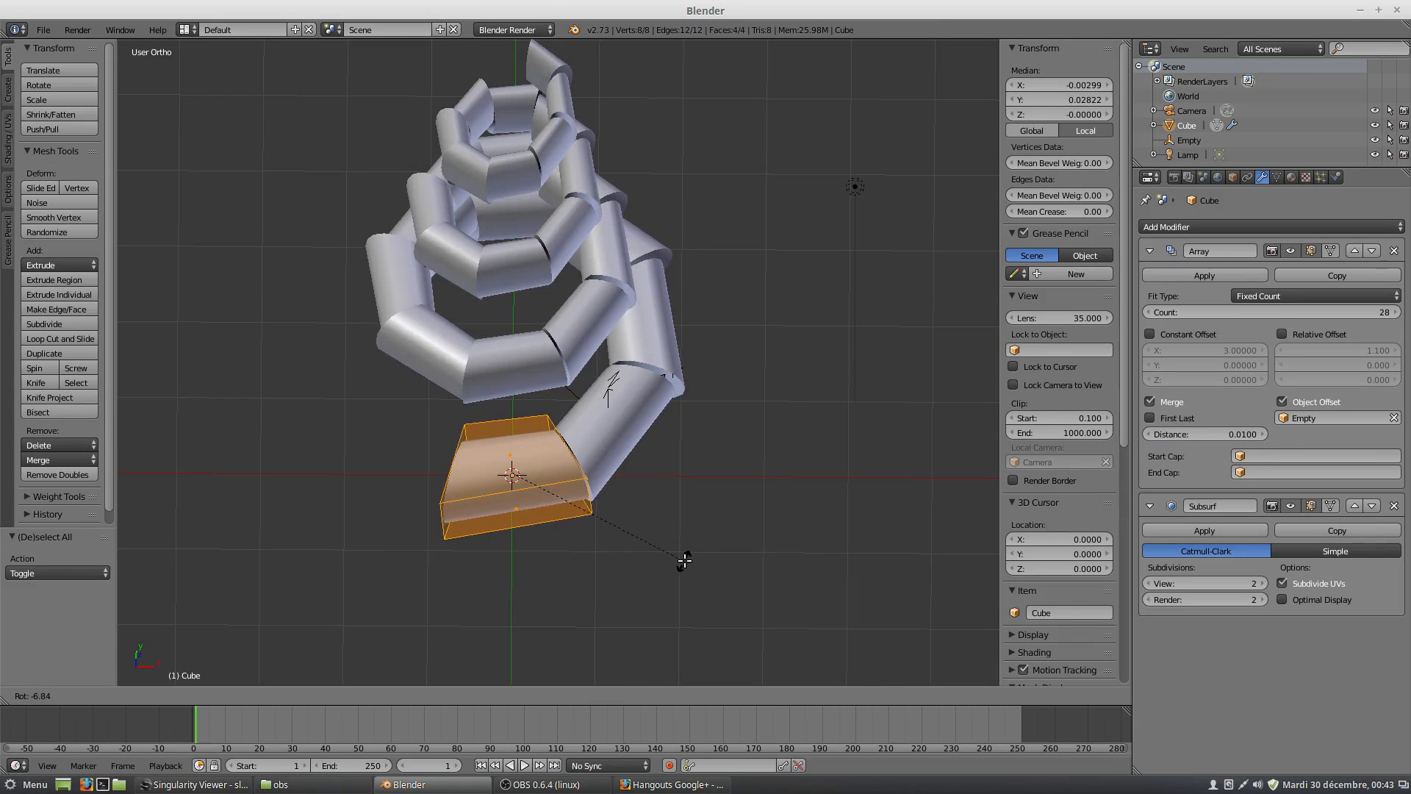
{"action": "left_click", "coordinate": [680, 558]}
From a side view, rotate the whole wedge mesh about -8.2° so it tilts along the spiral's climb.
{"action": "scroll", "coordinate": [646, 546], "scroll_direction": "up", "scroll_amount": 5}
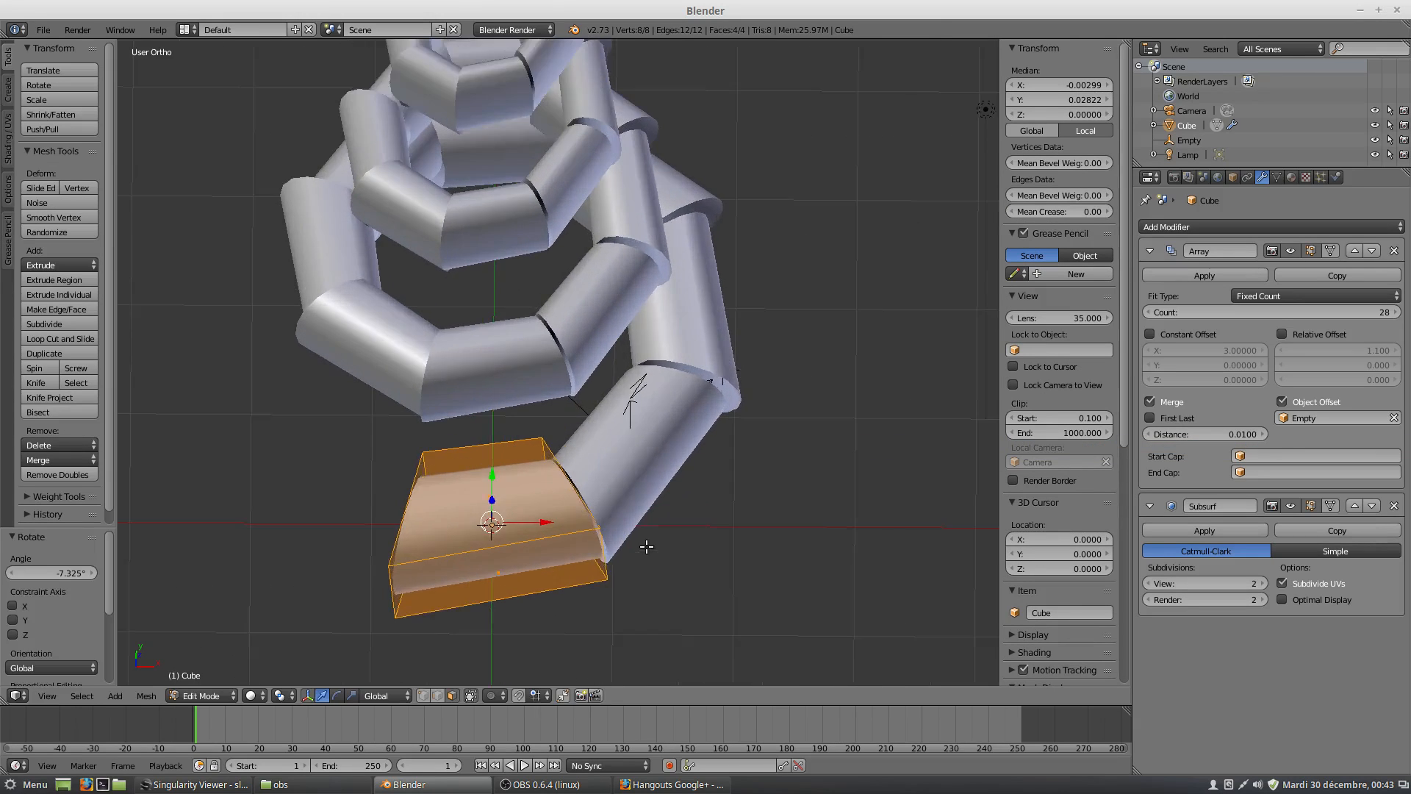
{"action": "middle_click_drag", "start_coordinate": [640, 551], "coordinate": [576, 439]}
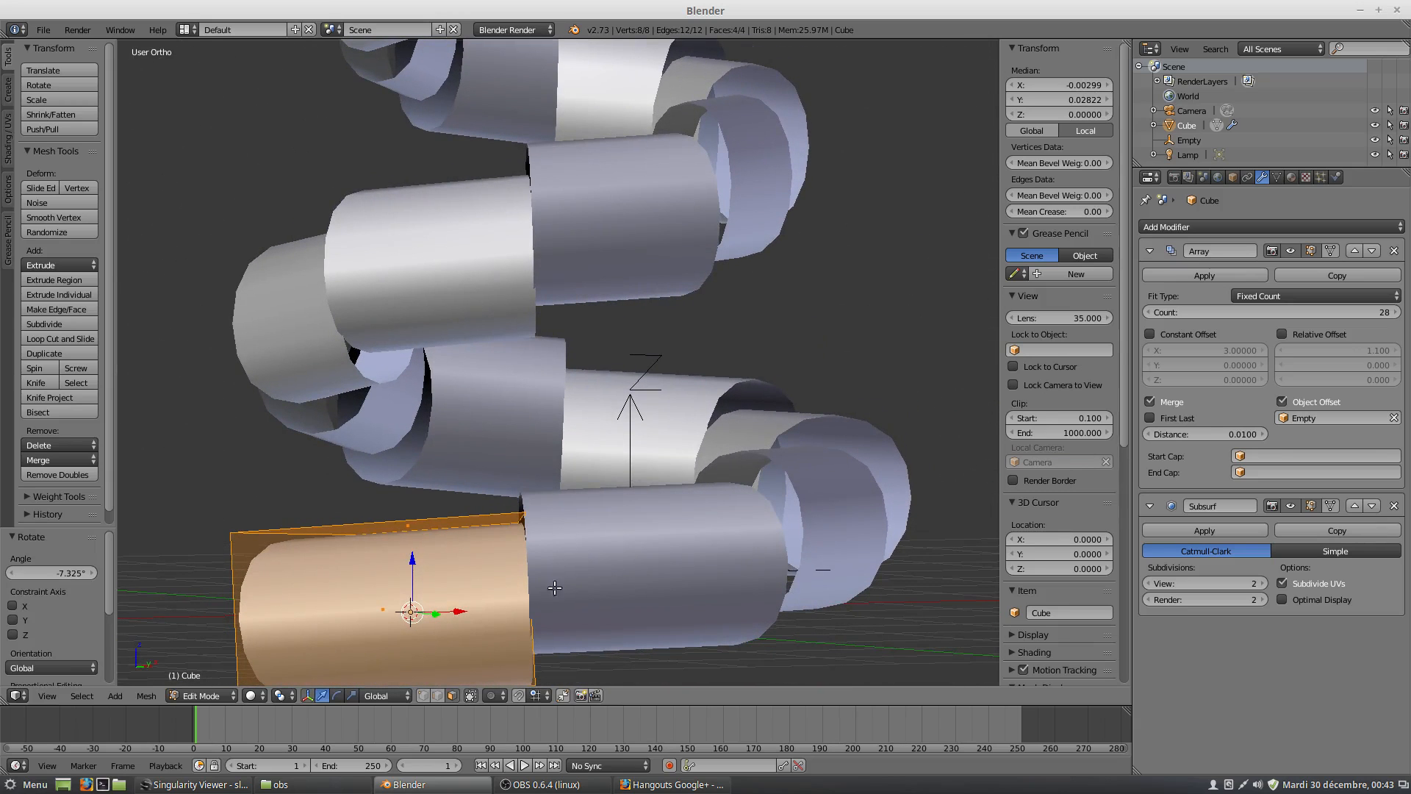
{"action": "middle_click_drag", "start_coordinate": [555, 588], "coordinate": [610, 580]}
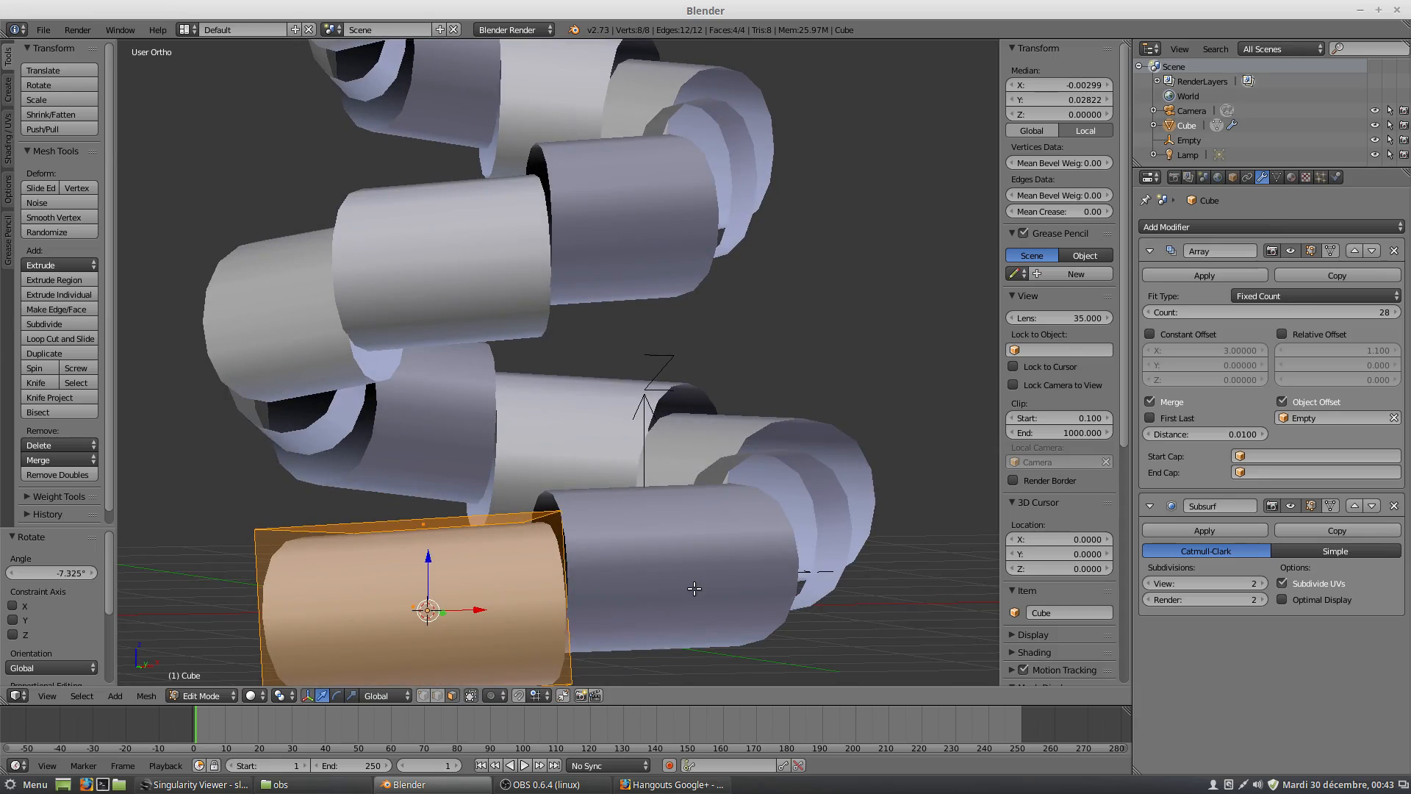
{"action": "key", "text": "r"}
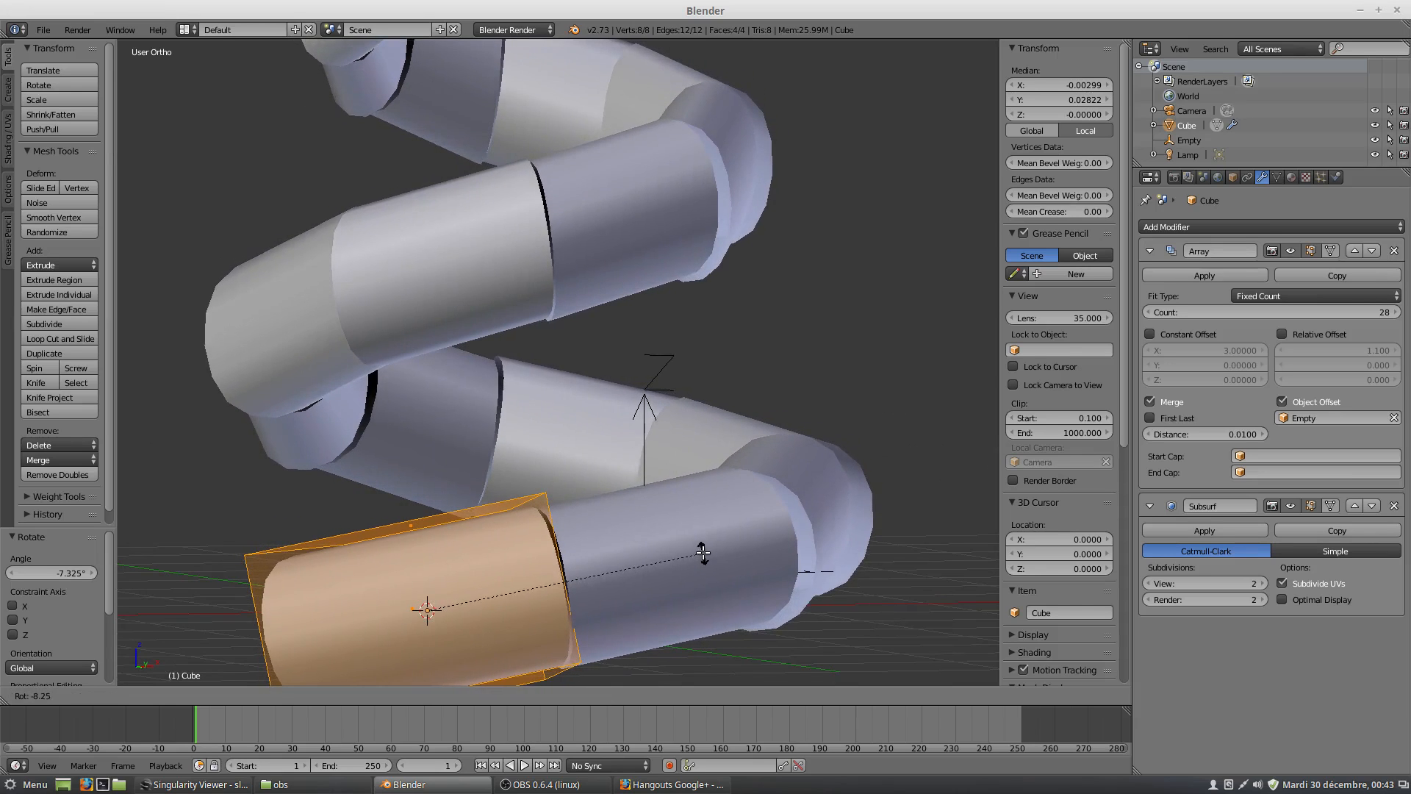
{"action": "left_click", "coordinate": [698, 560]}
Rotate the whole wedge mesh about -4.9° around the global Z axis to align it with the next copy.
{"action": "middle_click_drag", "start_coordinate": [530, 550], "coordinate": [653, 633]}
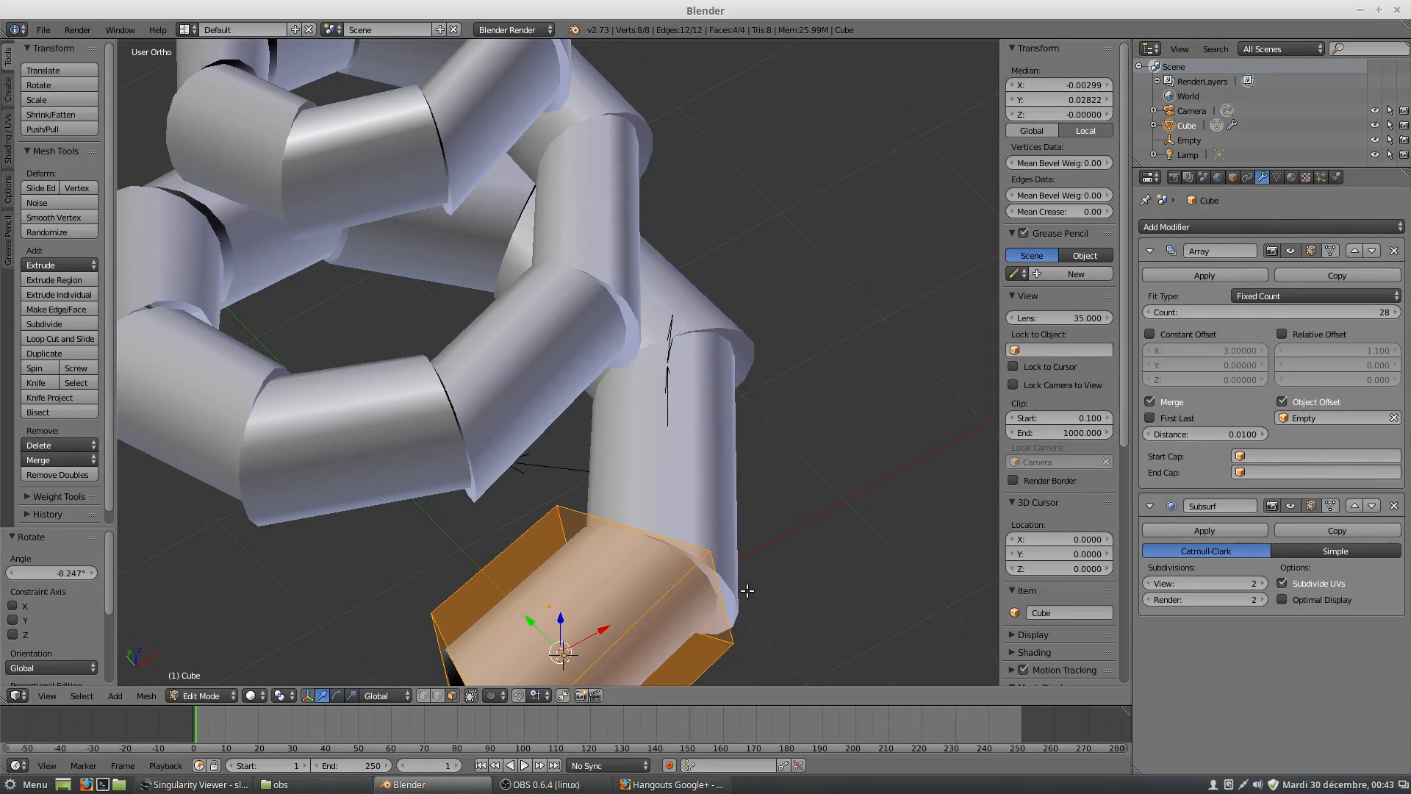
{"action": "key", "text": "r"}
{"action": "key", "text": "z"}
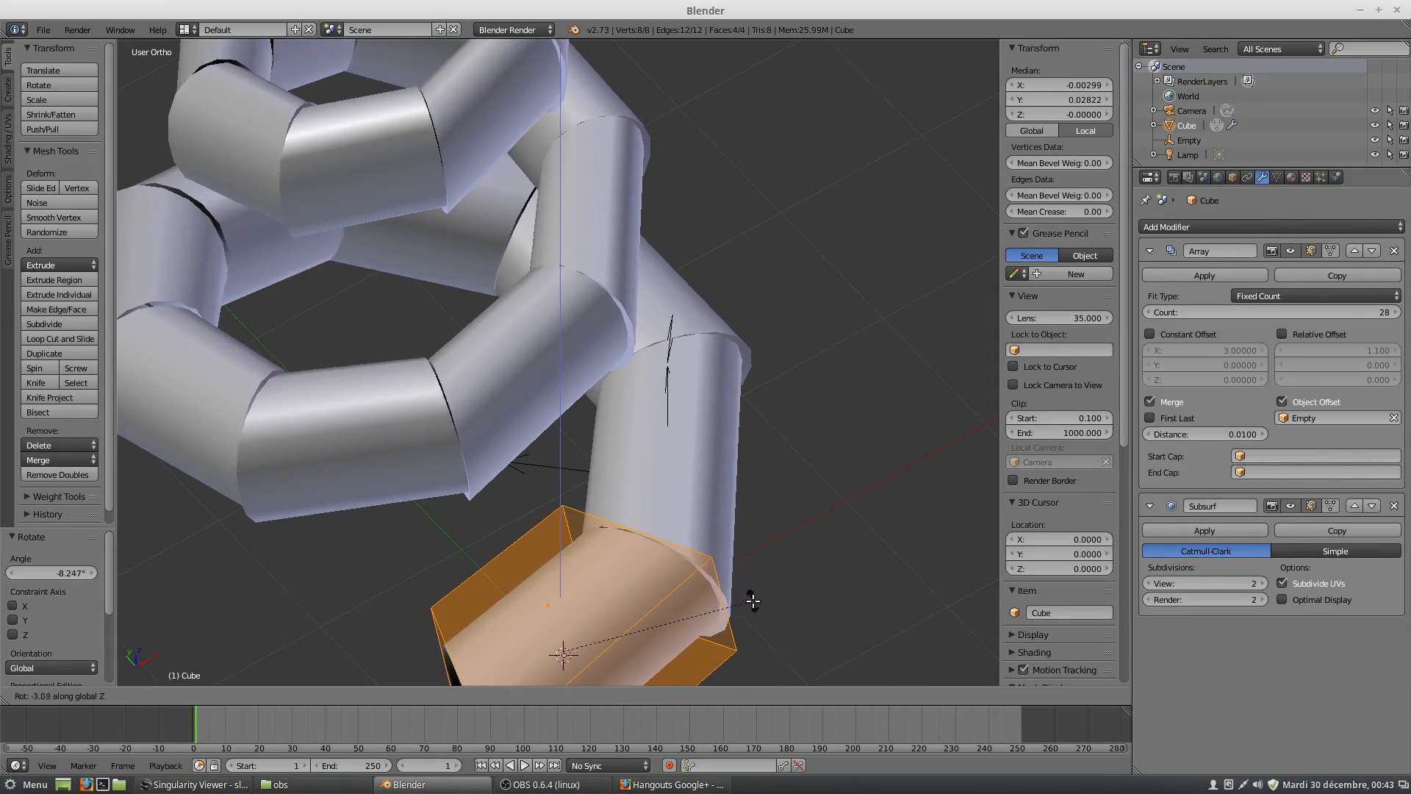
{"action": "left_click", "coordinate": [747, 603]}
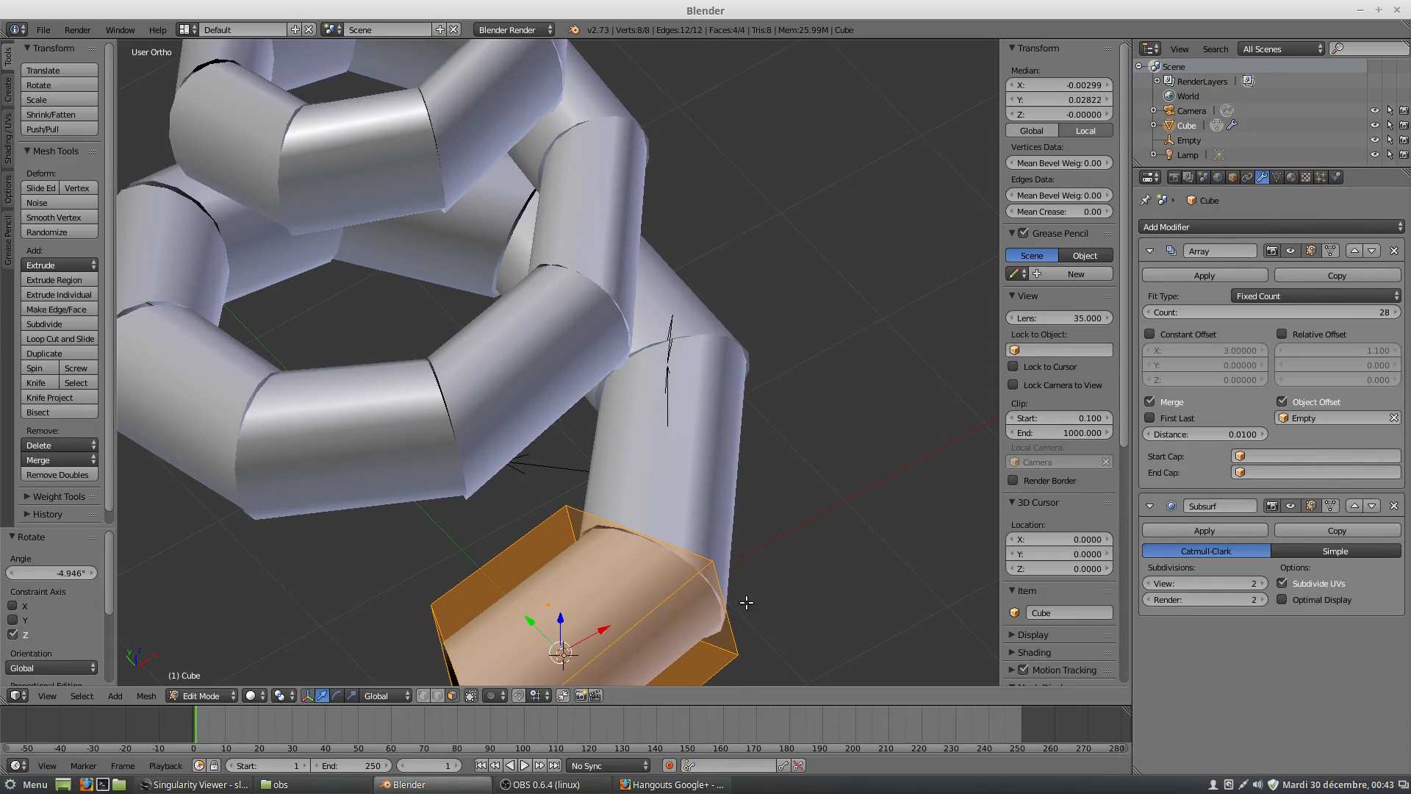
Turn on the Array modifier's editing cage display so the wedge copies show their cage in Edit Mode.
{"action": "middle_click_drag", "start_coordinate": [747, 602], "coordinate": [626, 534]}
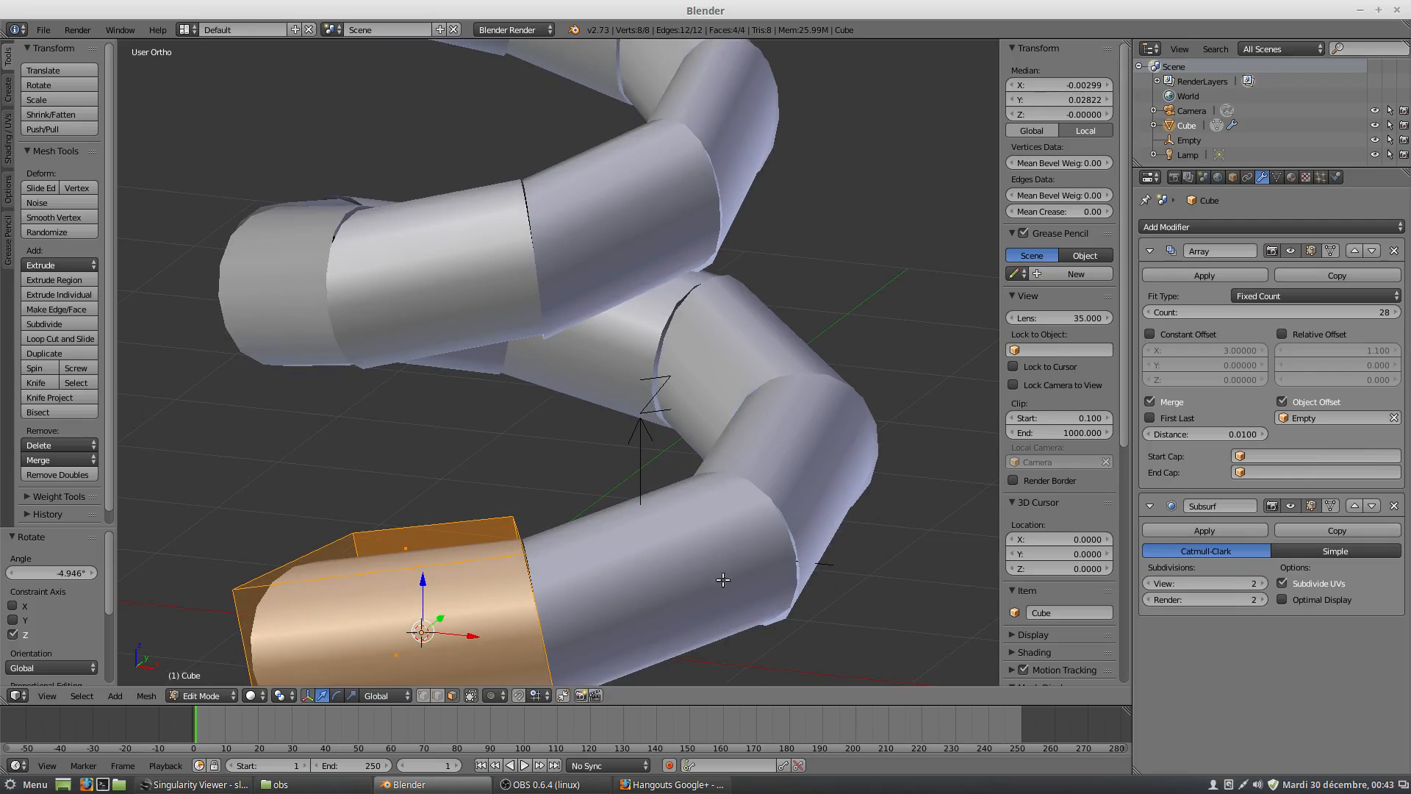
{"action": "left_click", "coordinate": [1330, 251]}
{"action": "middle_click_drag", "start_coordinate": [542, 573], "coordinate": [601, 427]}
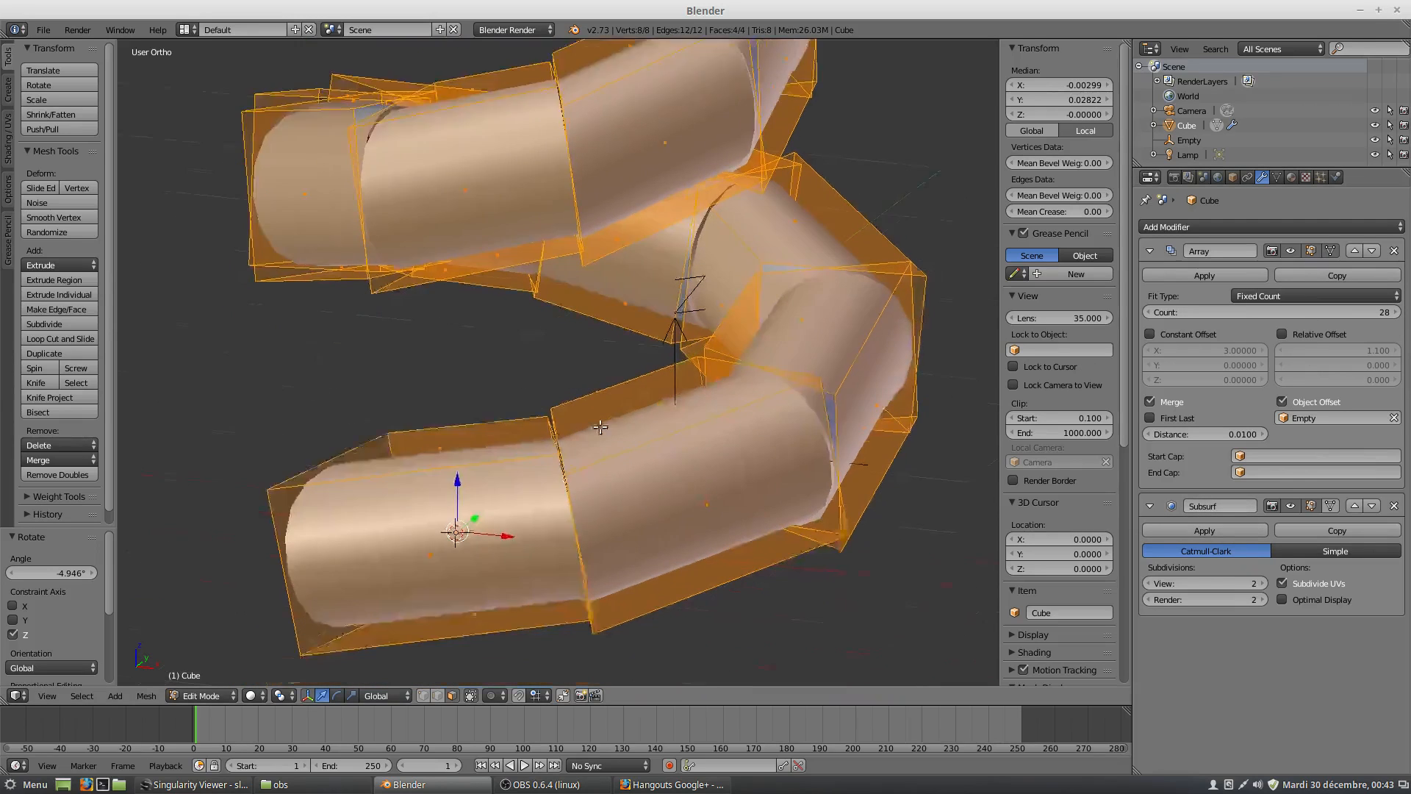
{"action": "scroll", "coordinate": [601, 428], "scroll_direction": "up", "scroll_amount": 6}
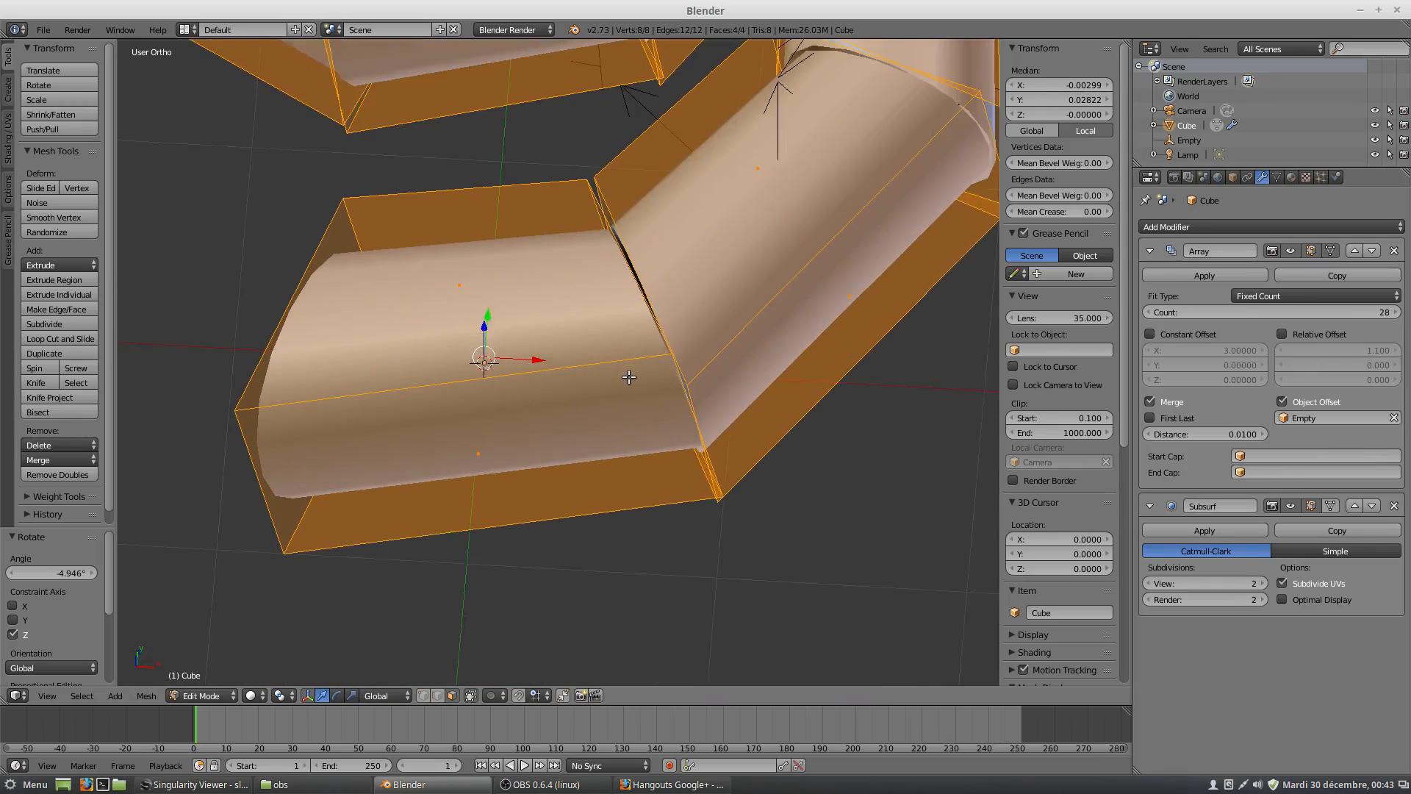
{"action": "scroll", "coordinate": [630, 377], "scroll_direction": "up", "scroll_amount": 1}
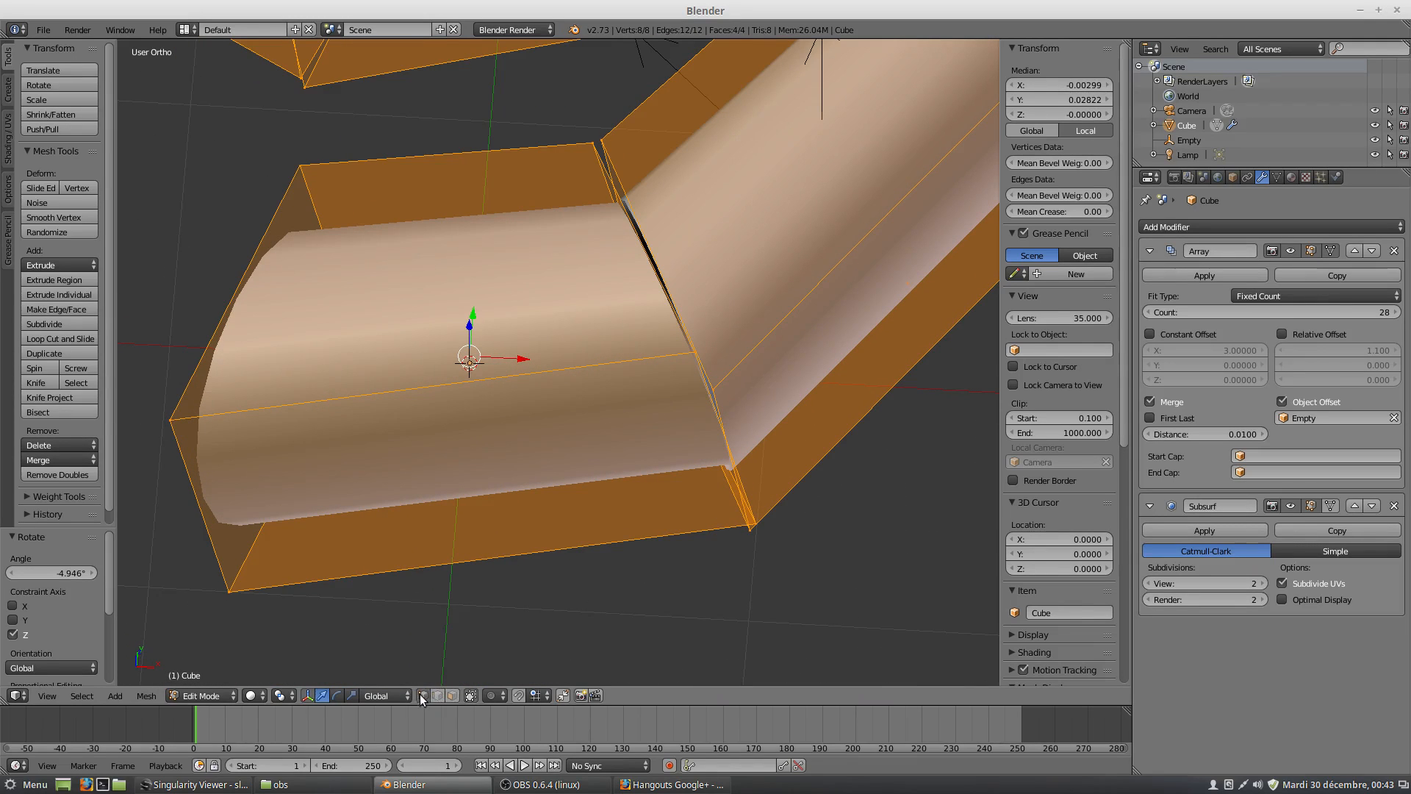
In top view, move the upper outer vertex at the wedge's joint to about X 0.839, Y -0.460.
{"action": "right_click", "coordinate": [697, 363]}
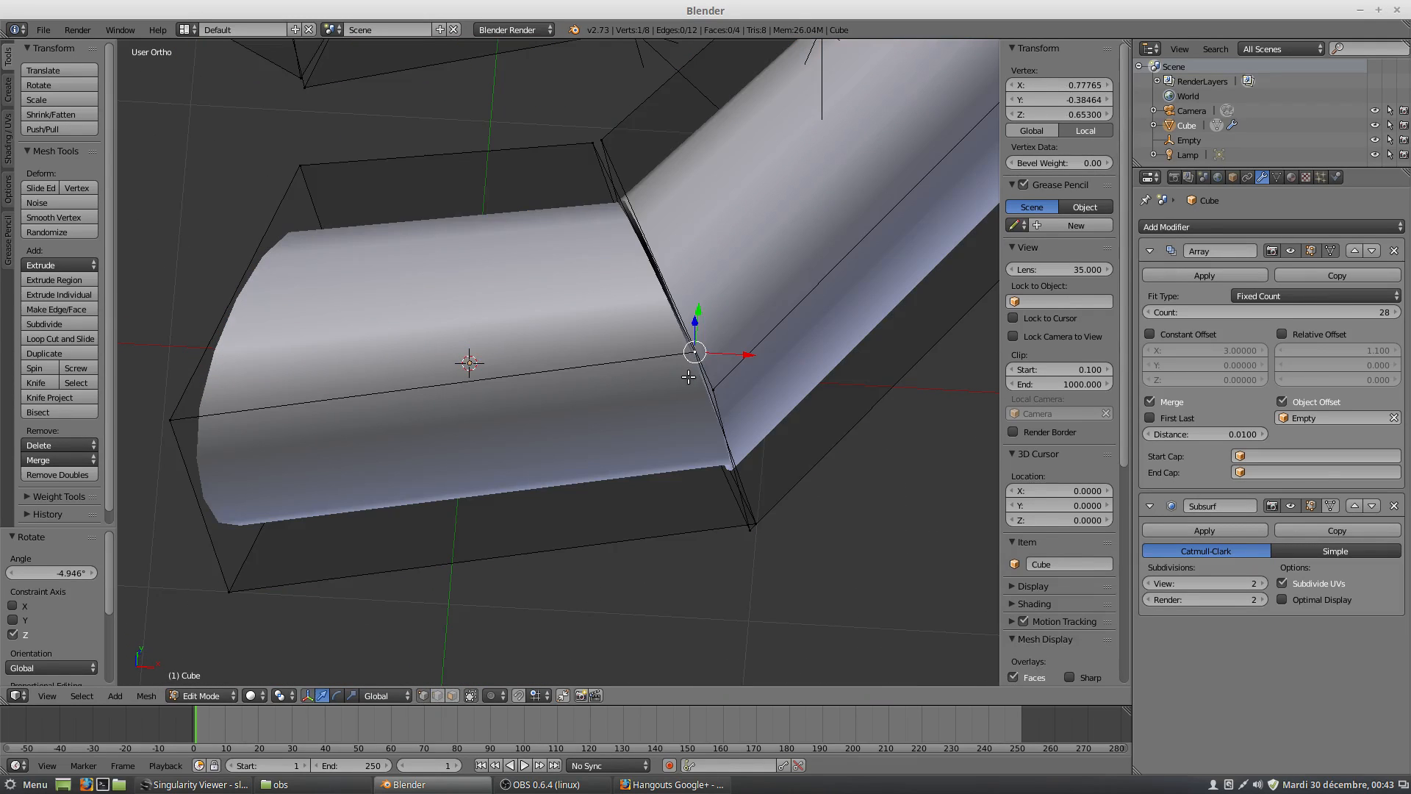
{"action": "key", "text": "KP_7"}
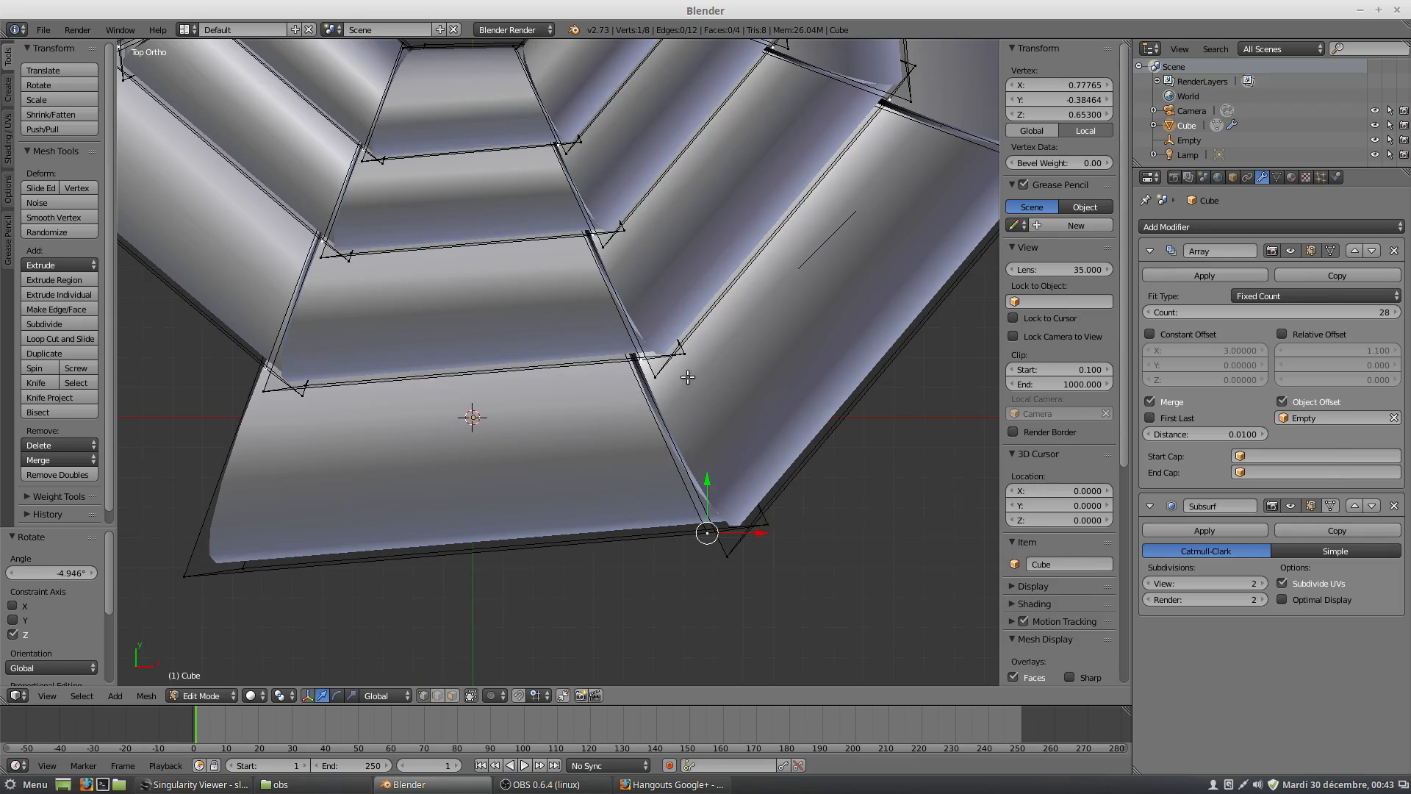
{"action": "key", "text": "g"}
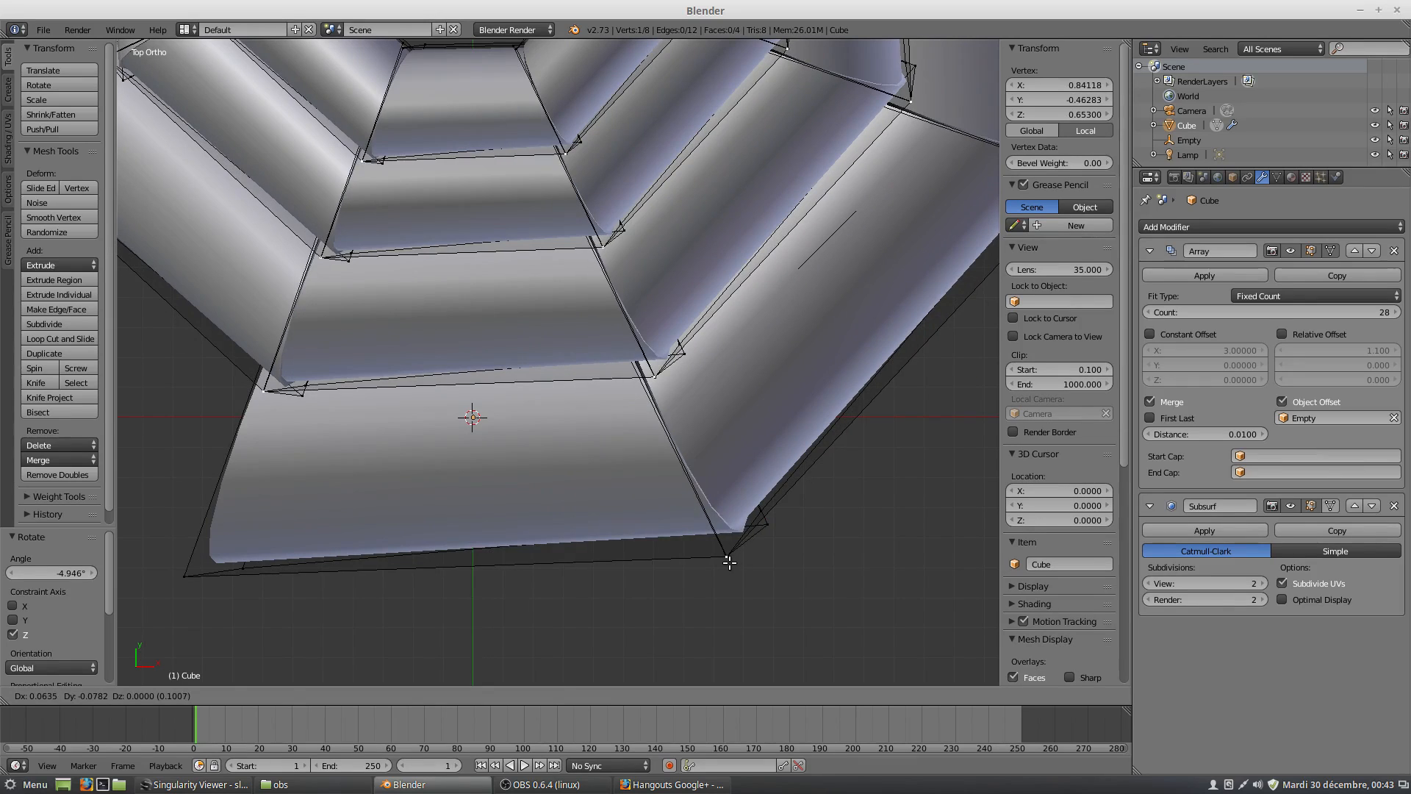
{"action": "left_click", "coordinate": [726, 556]}
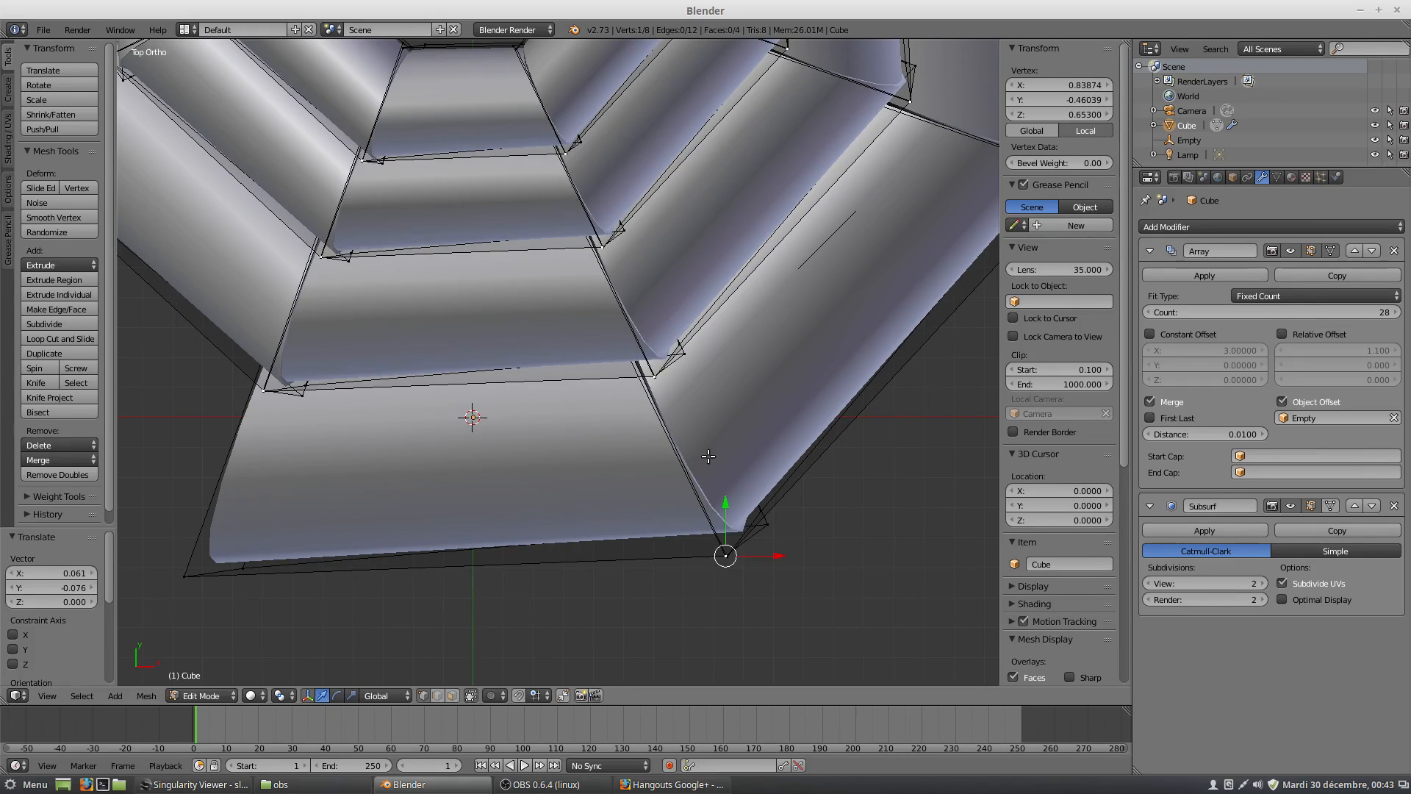
Move the lower outer vertex at the wedge's joint to about X 0.953, Y -0.309, Z -0.329.
{"action": "middle_click_drag", "start_coordinate": [757, 481], "coordinate": [686, 263]}
{"action": "right_click", "coordinate": [716, 553]}
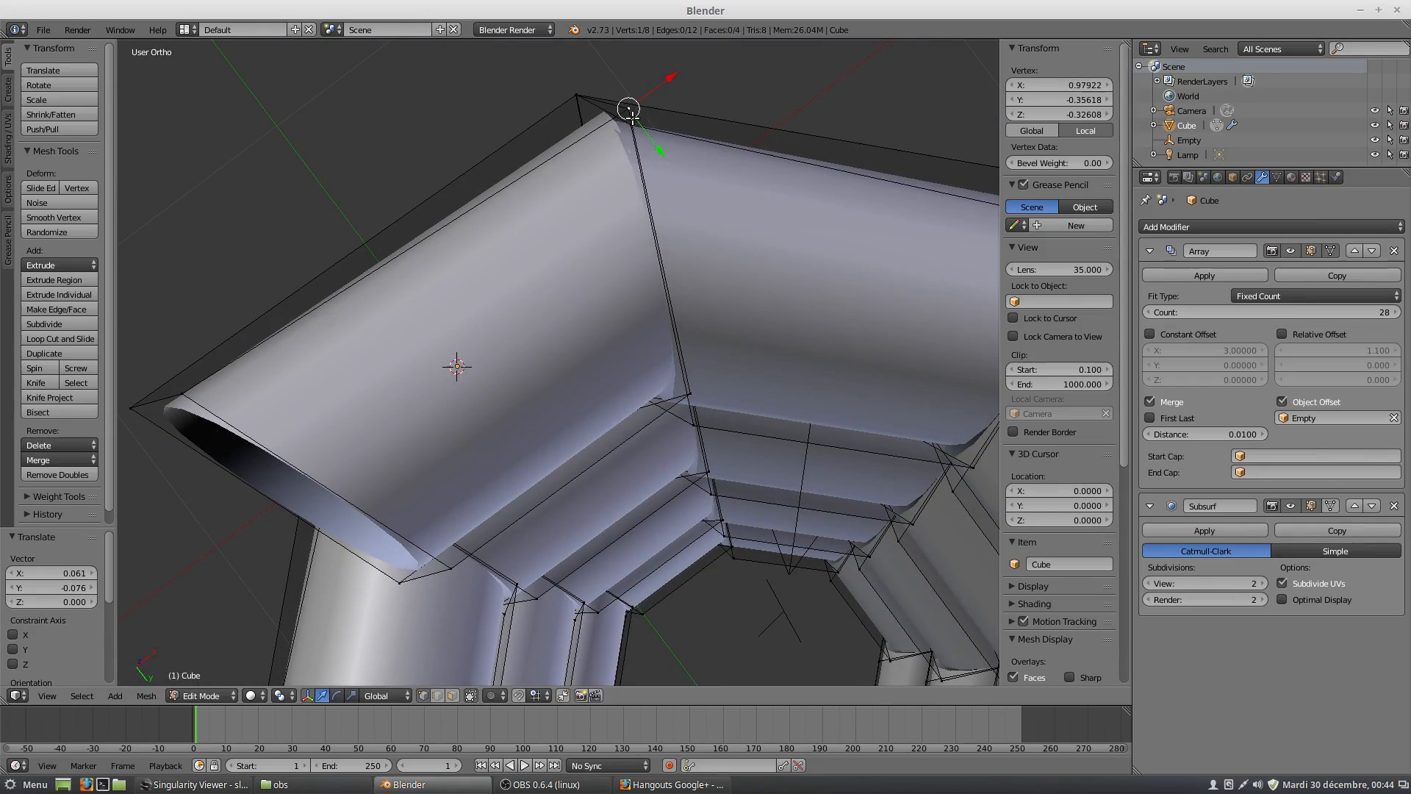
{"action": "left_click_drag", "start_coordinate": [630, 112], "coordinate": [634, 133]}
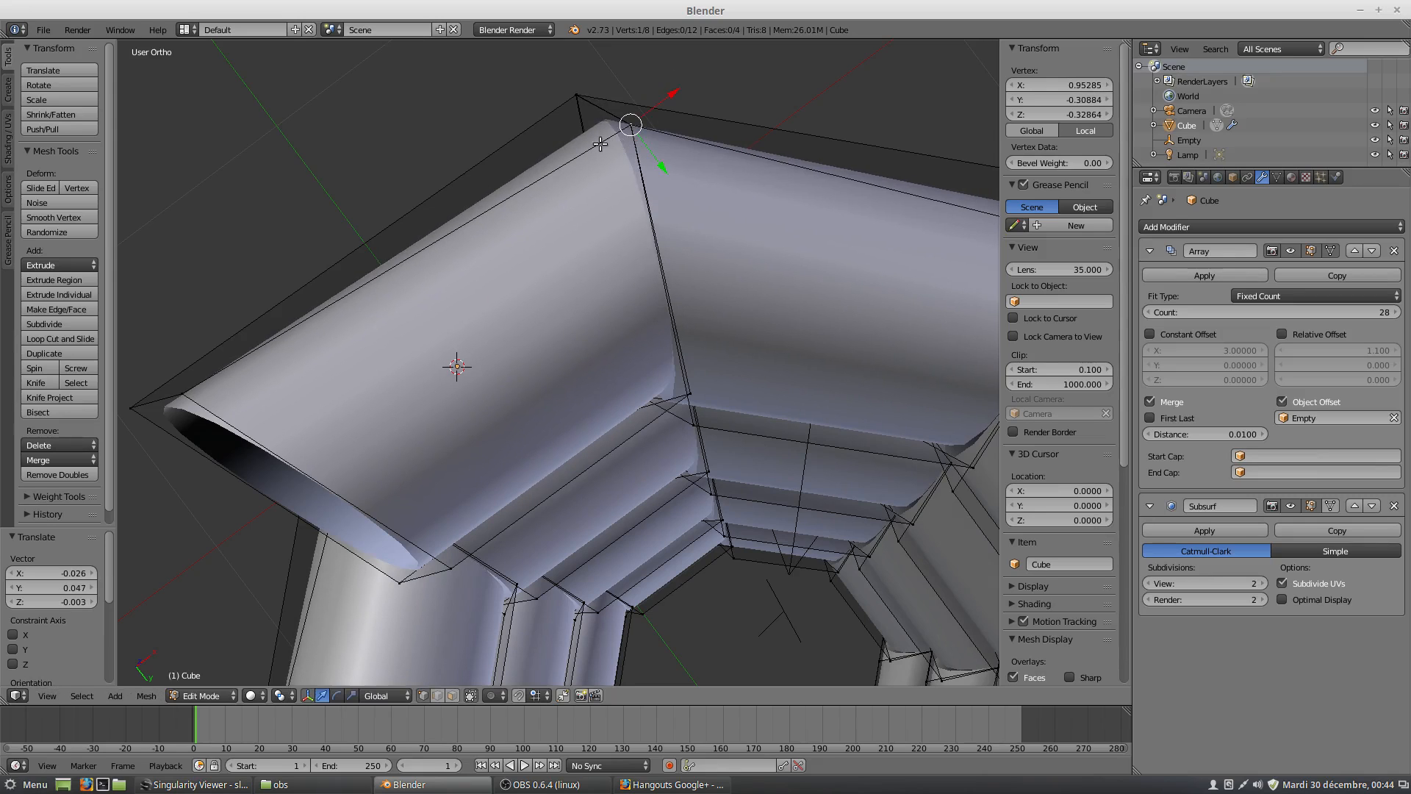
Lower the upper outer joint vertex along Z to about 0.555 to meet the neighbouring copy's corner.
{"action": "middle_click_drag", "start_coordinate": [601, 144], "coordinate": [718, 271]}
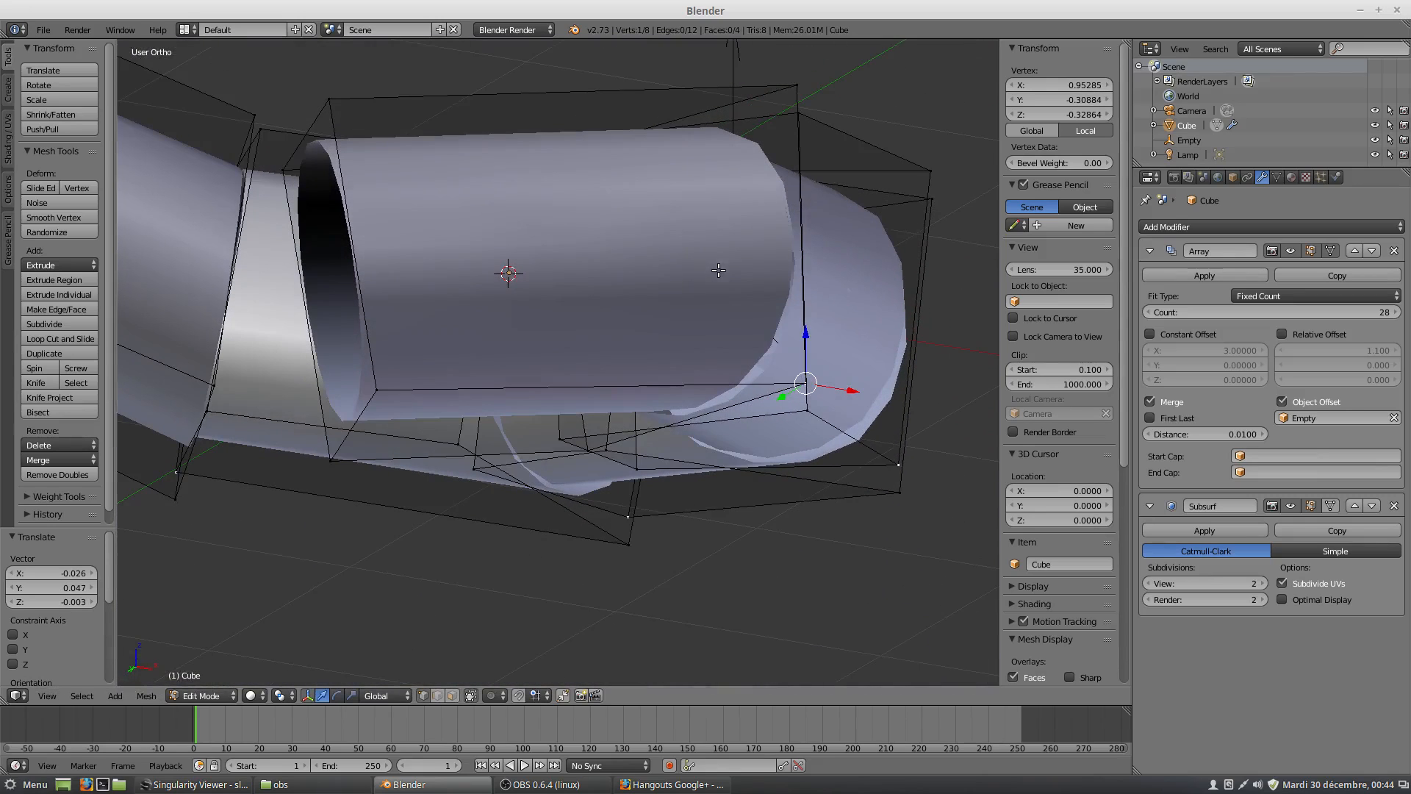
{"action": "right_click", "coordinate": [796, 86]}
{"action": "key", "text": "g"}
{"action": "key", "text": "z"}
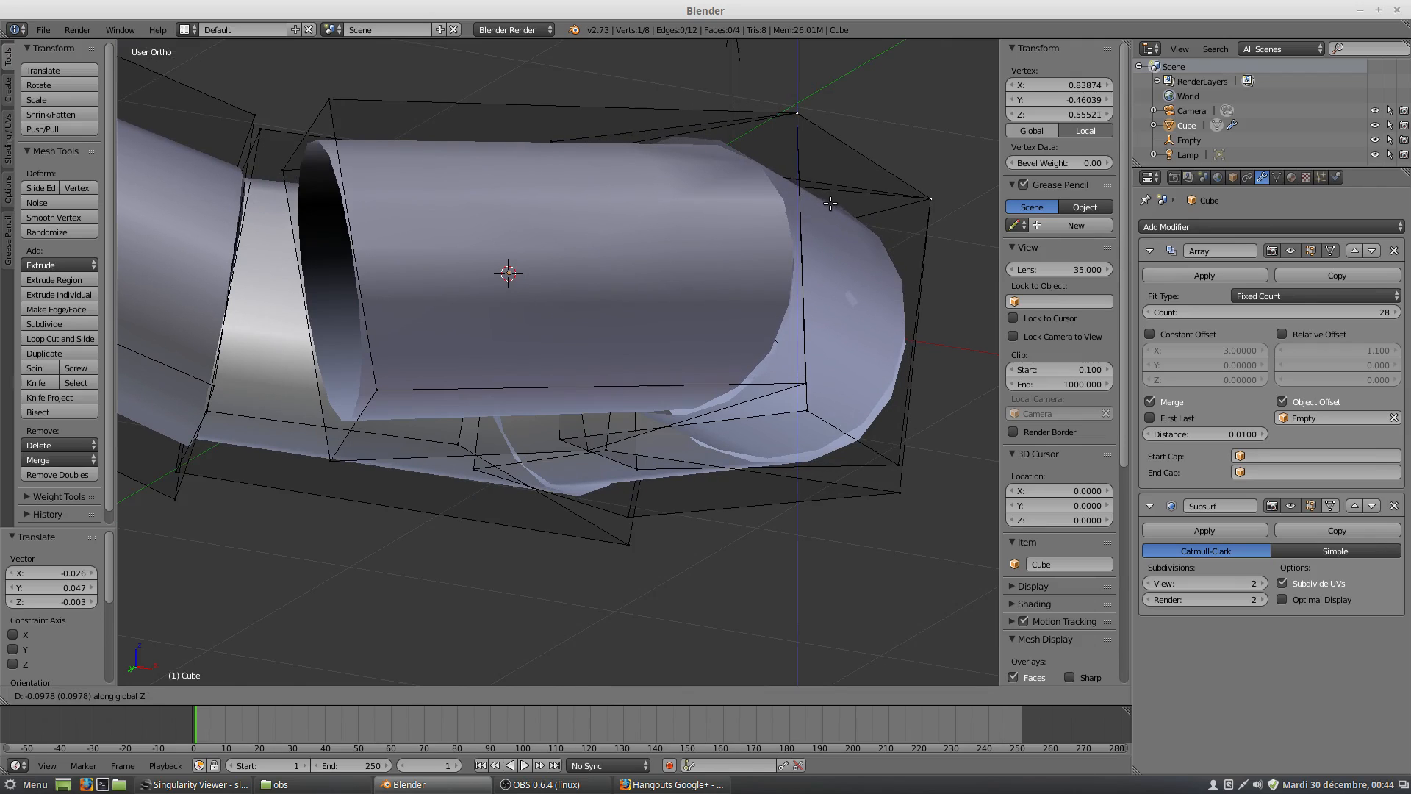
{"action": "left_click", "coordinate": [830, 202]}
Lower the bottom outer joint vertex along Z to about -0.419 to meet the neighbouring copy's corner.
{"action": "right_click", "coordinate": [804, 386]}
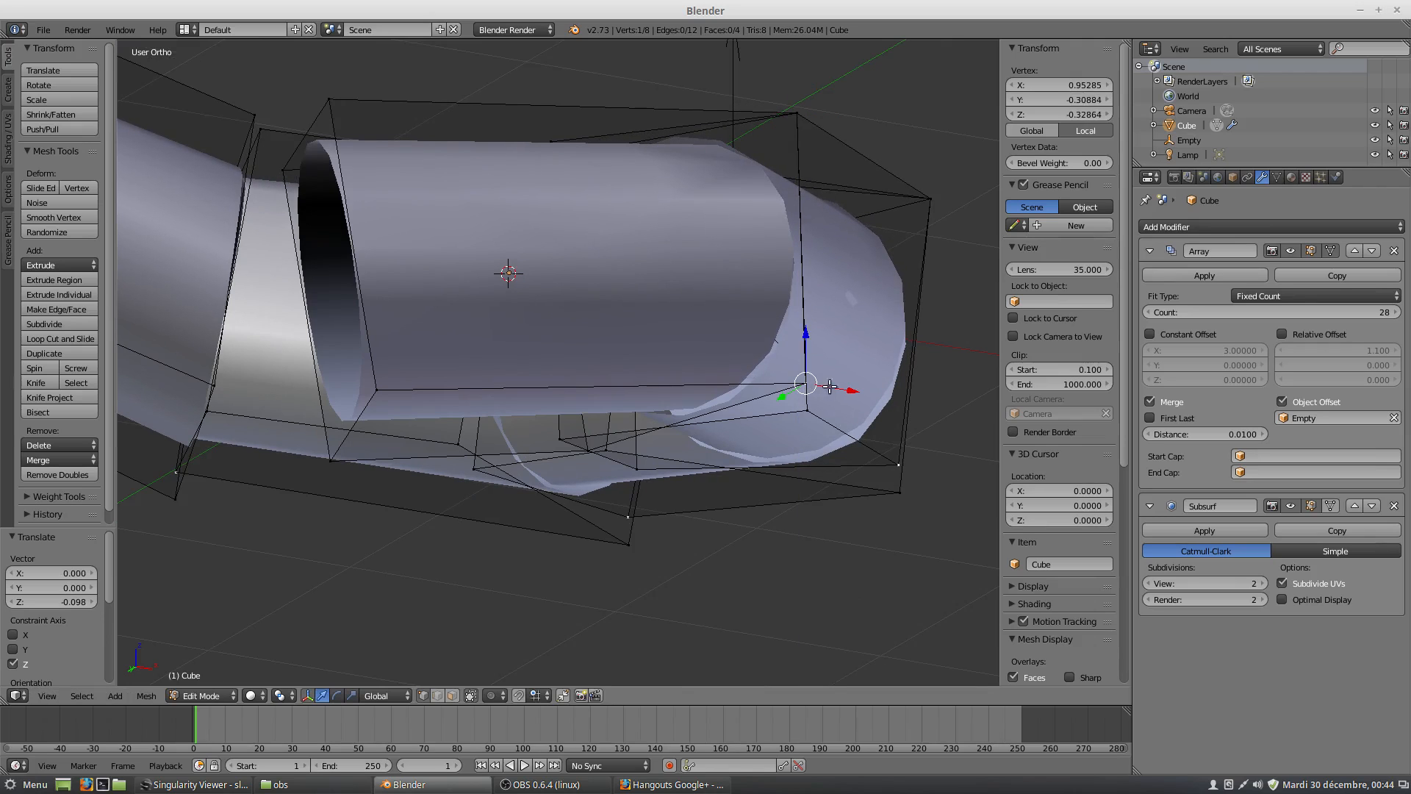
{"action": "key", "text": "g"}
{"action": "key", "text": "z"}
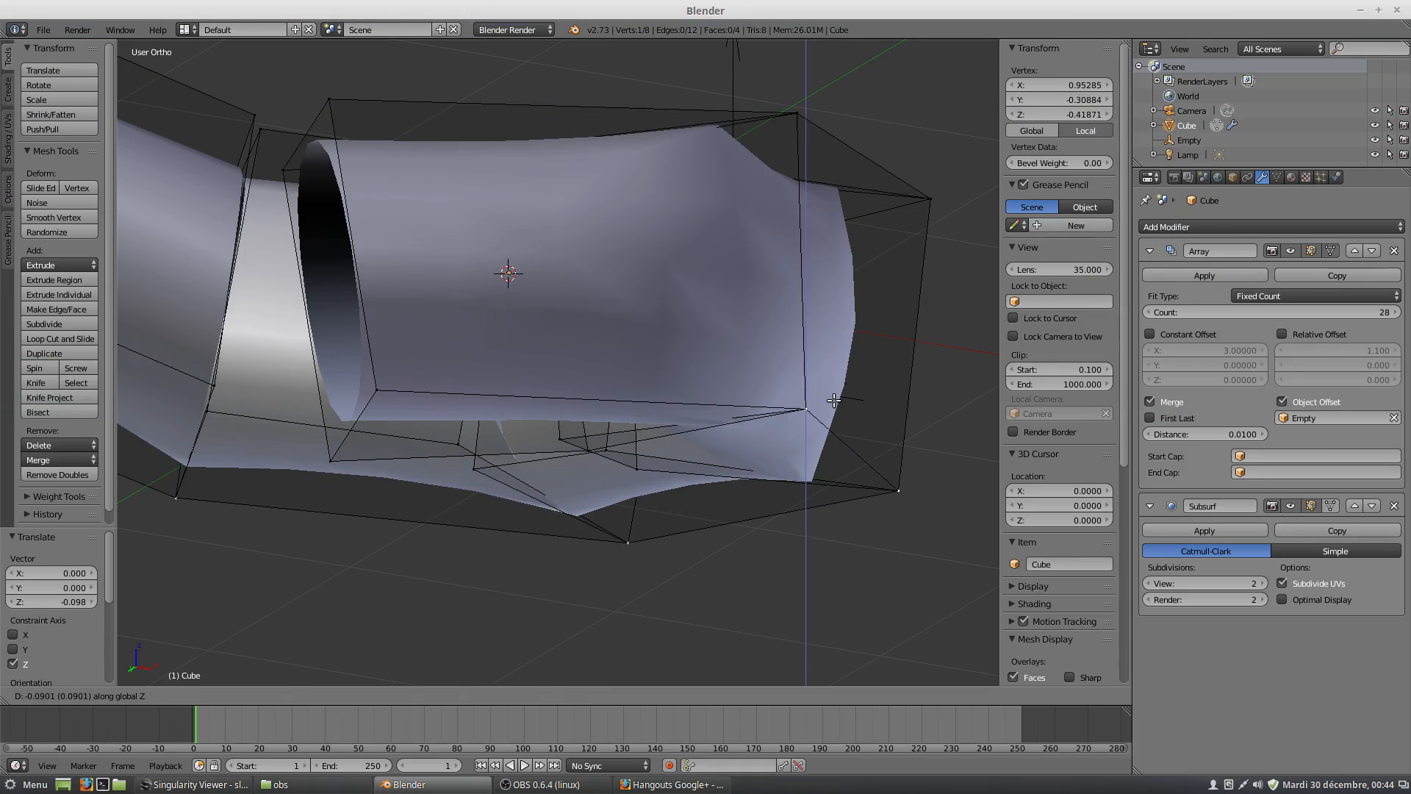
{"action": "left_click", "coordinate": [834, 400]}
Select the bottom inner vertex at the wedge's joint and raise it along Z to about -0.32.
{"action": "middle_click_drag", "start_coordinate": [593, 435], "coordinate": [537, 442]}
{"action": "right_click", "coordinate": [492, 481]}
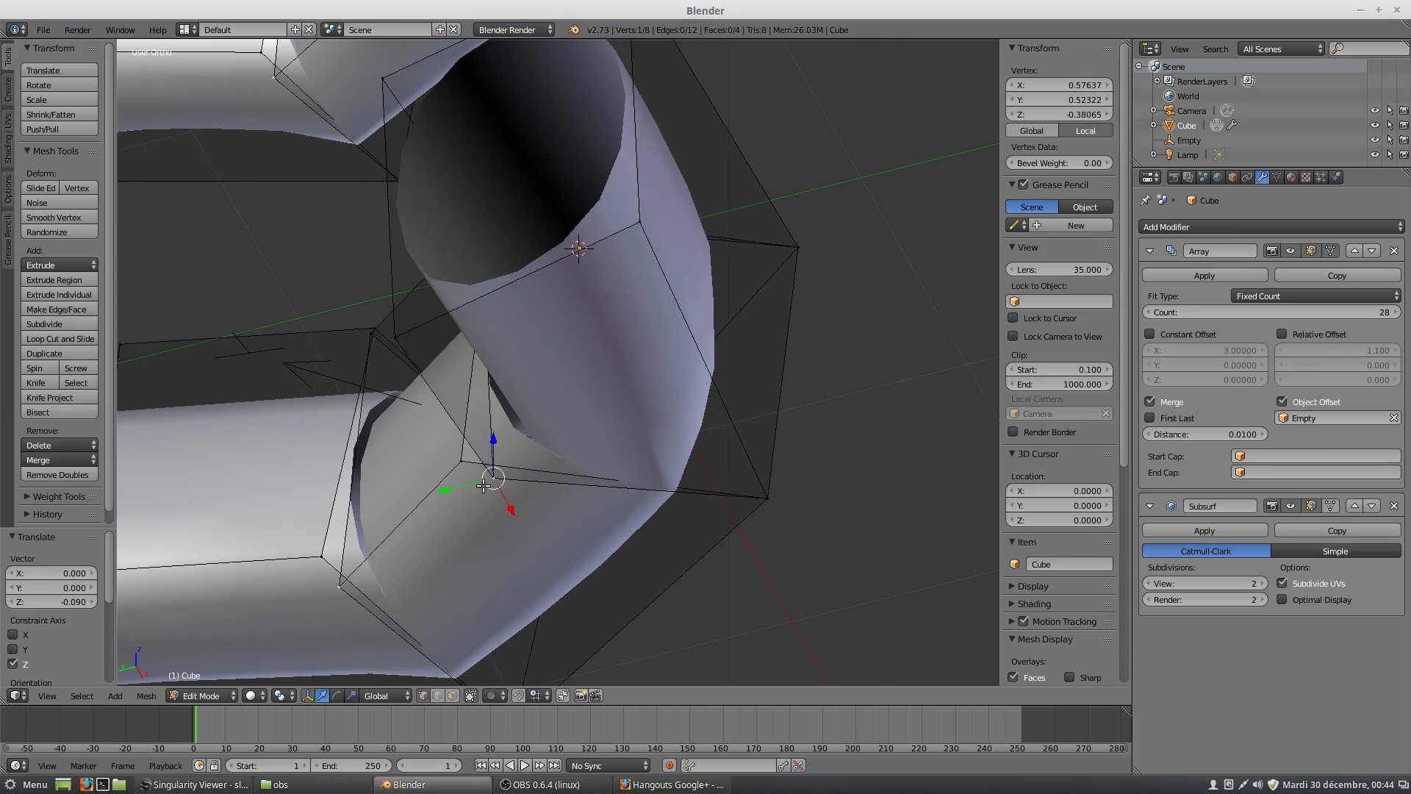
{"action": "key", "text": "g"}
{"action": "key", "text": "z"}
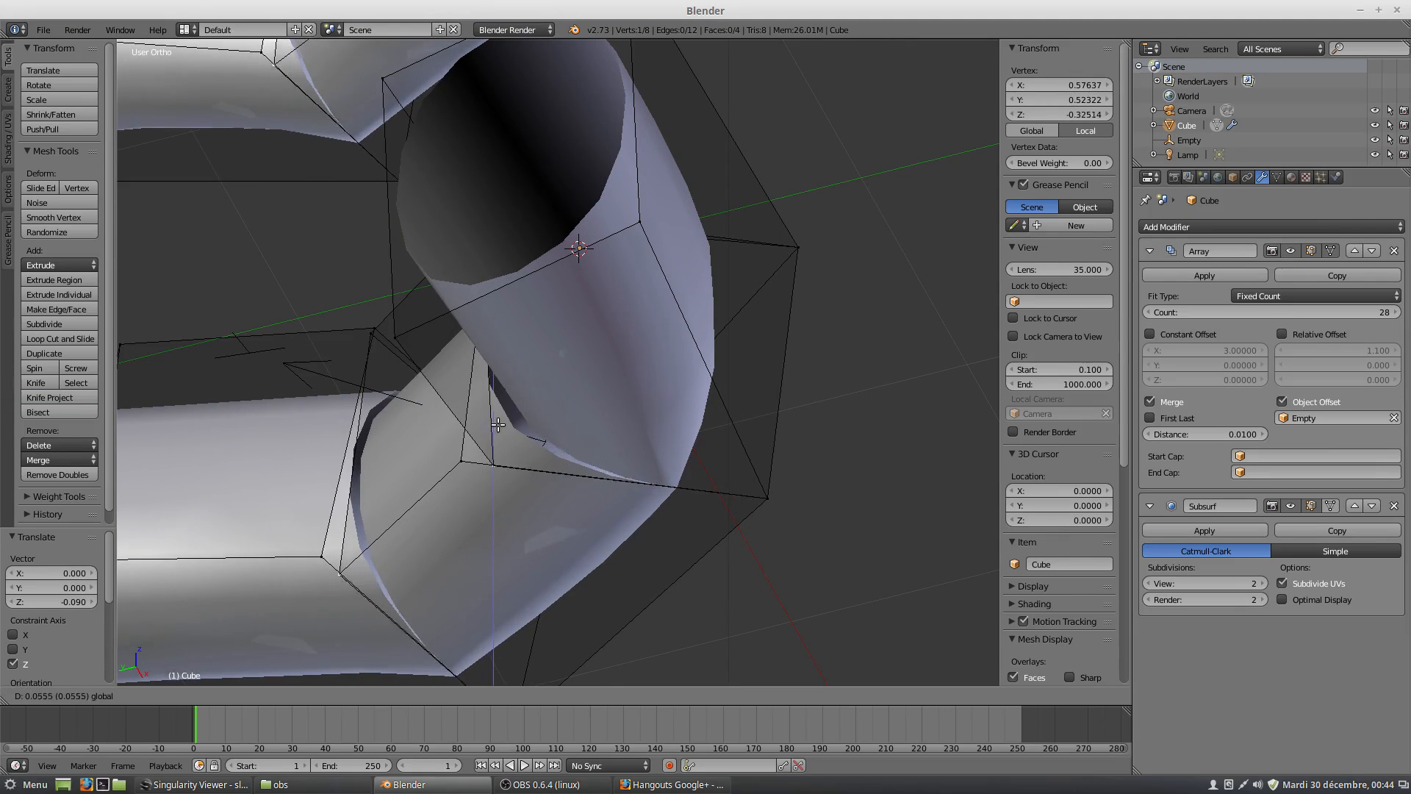
{"action": "left_click", "coordinate": [498, 425]}
Fine-tune the bottom inner joint vertex to about X 0.529, Y 0.613, Z -0.322 to close the gap with the adjoining copy.
{"action": "left_click_drag", "start_coordinate": [491, 463], "coordinate": [457, 457]}
{"action": "middle_click_drag", "start_coordinate": [457, 457], "coordinate": [626, 519]}
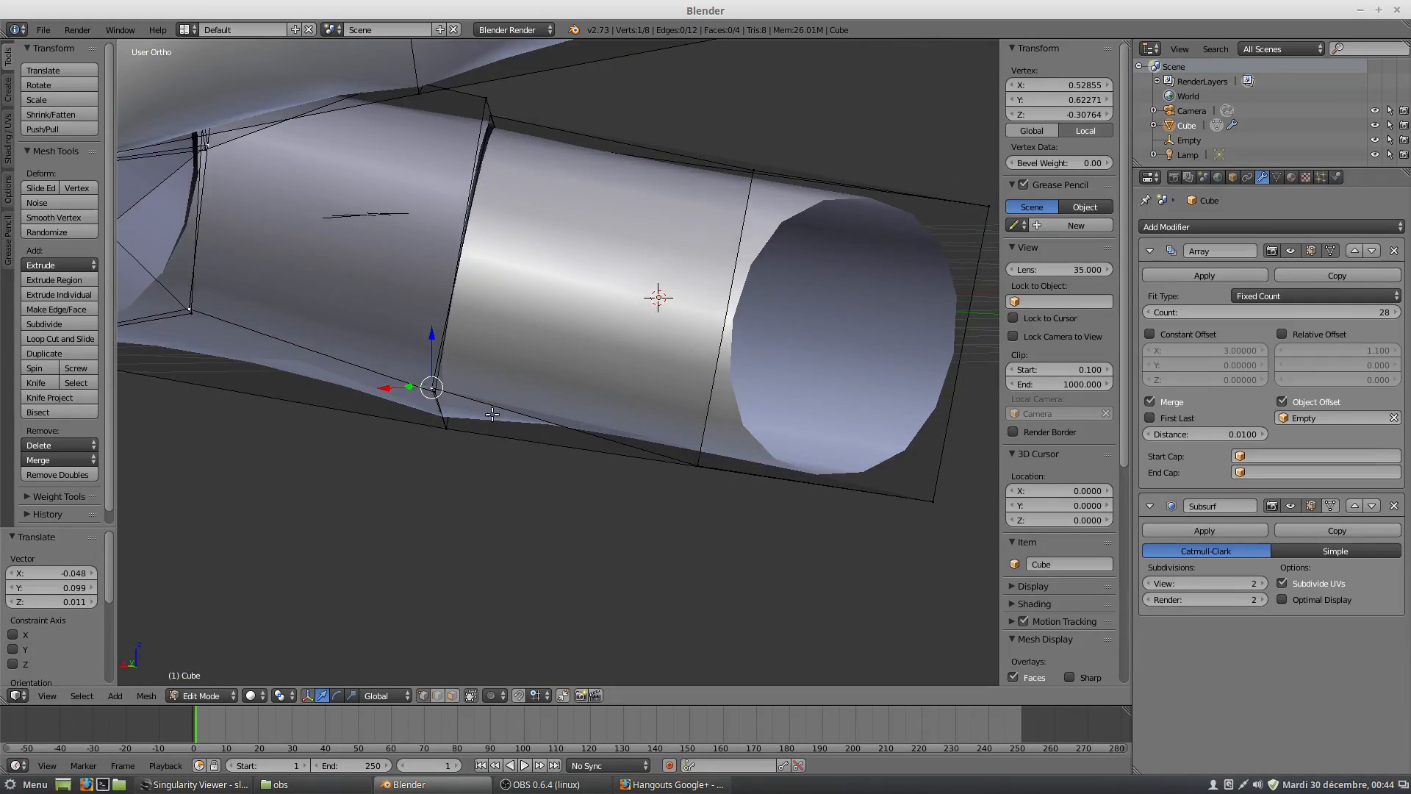
{"action": "left_click_drag", "start_coordinate": [409, 387], "coordinate": [437, 347]}
{"action": "middle_click_drag", "start_coordinate": [439, 359], "coordinate": [320, 343]}
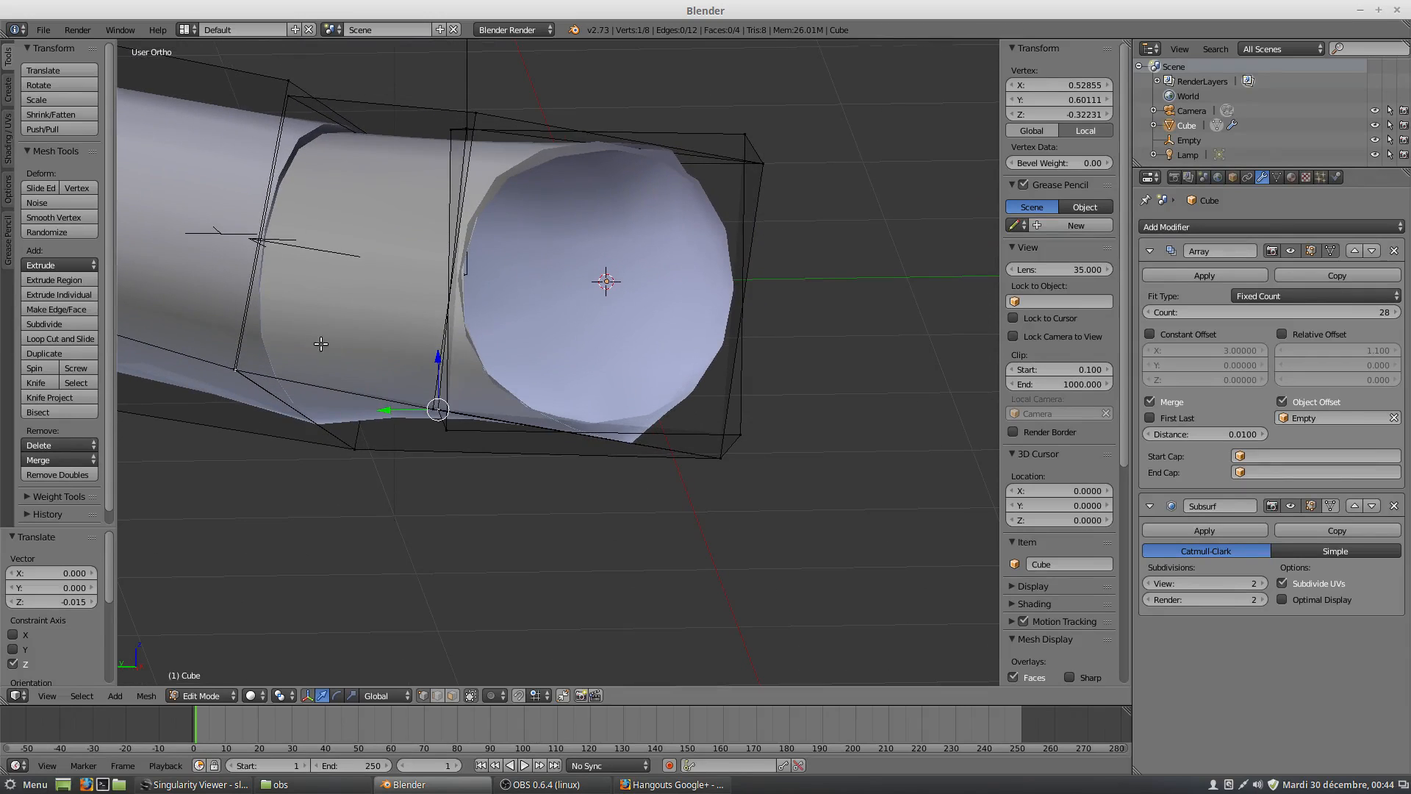
{"action": "left_click_drag", "start_coordinate": [389, 410], "coordinate": [395, 396]}
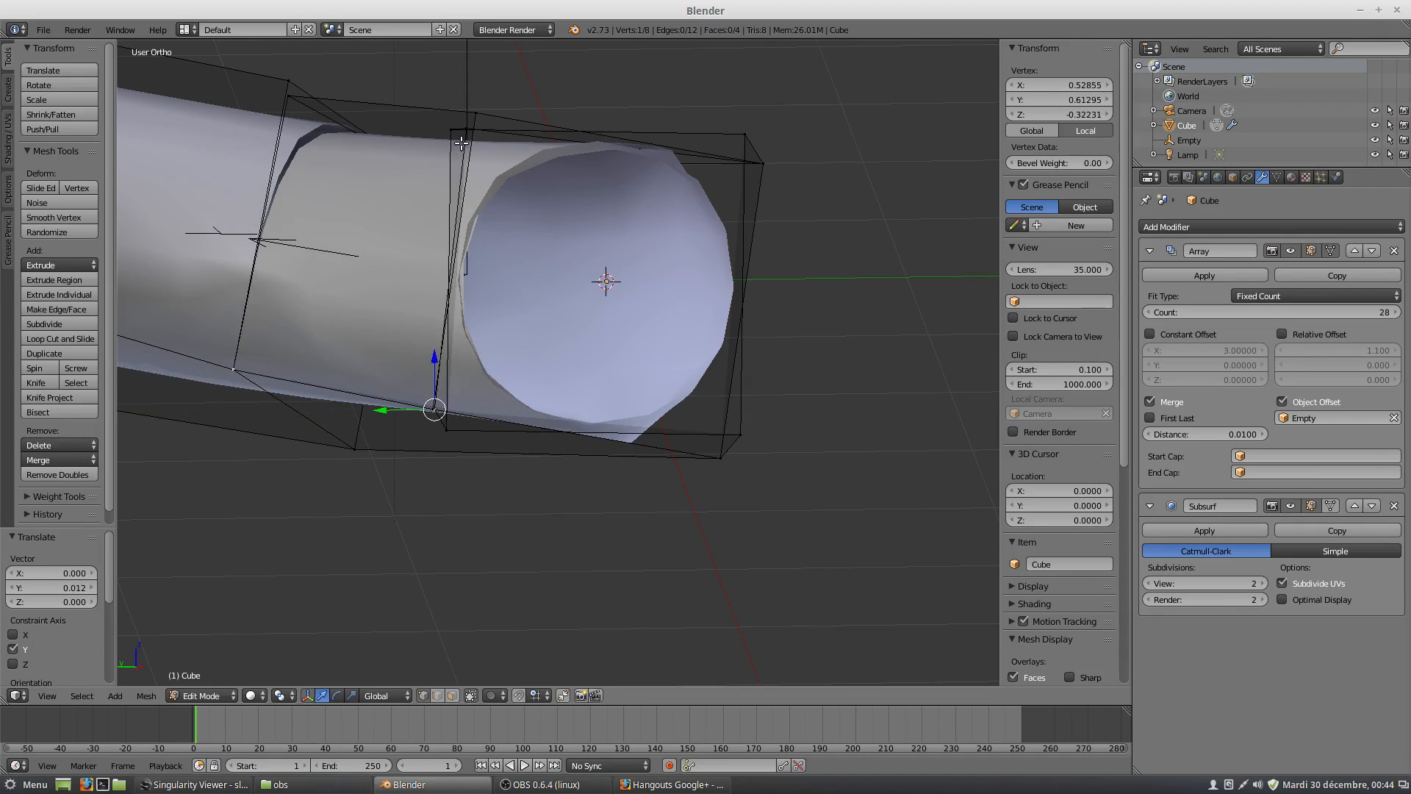
Raise the upper inner joint vertex along Z to about 0.648 and shift it along Y to about 0.474.
{"action": "right_click", "coordinate": [471, 119]}
{"action": "middle_click_drag", "start_coordinate": [492, 150], "coordinate": [552, 178]}
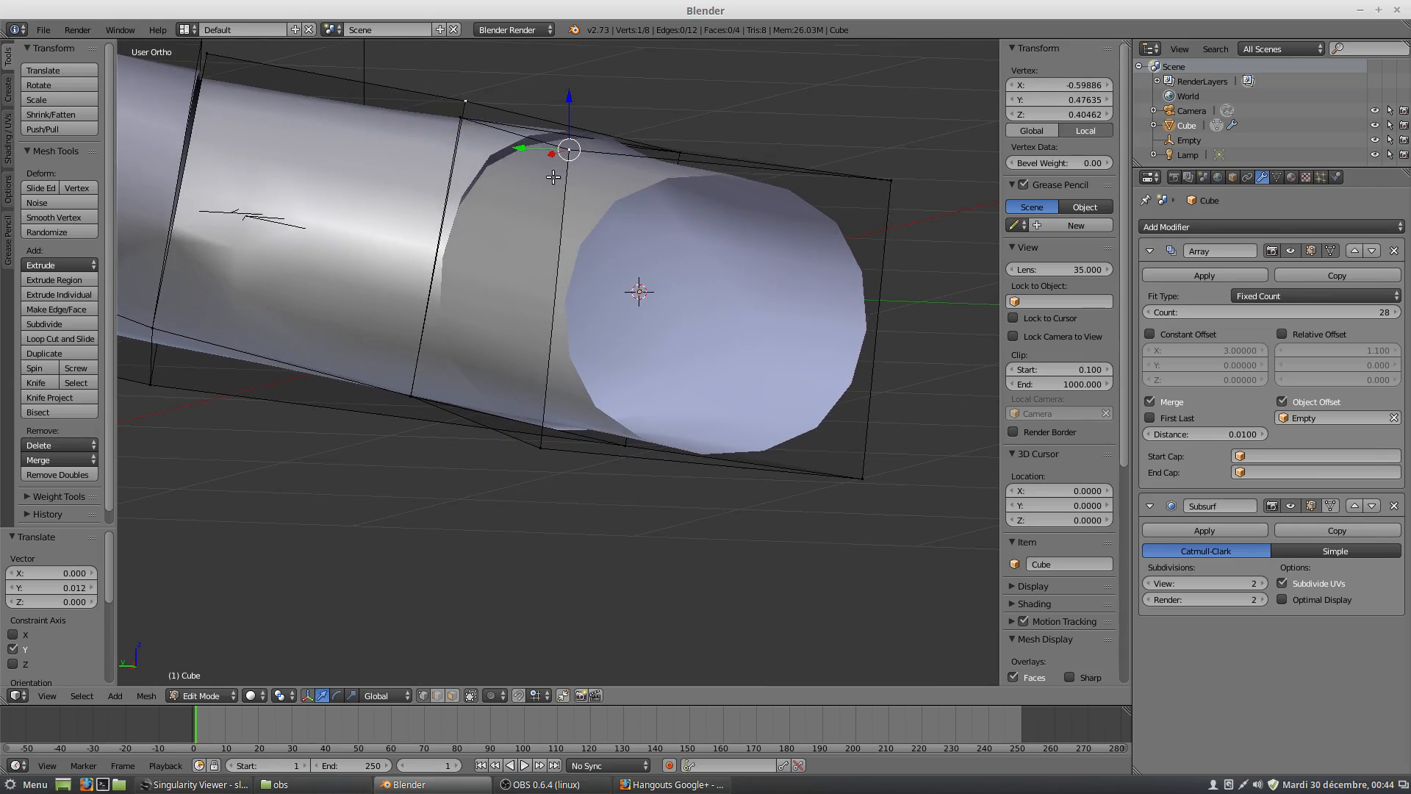
{"action": "right_click", "coordinate": [460, 114]}
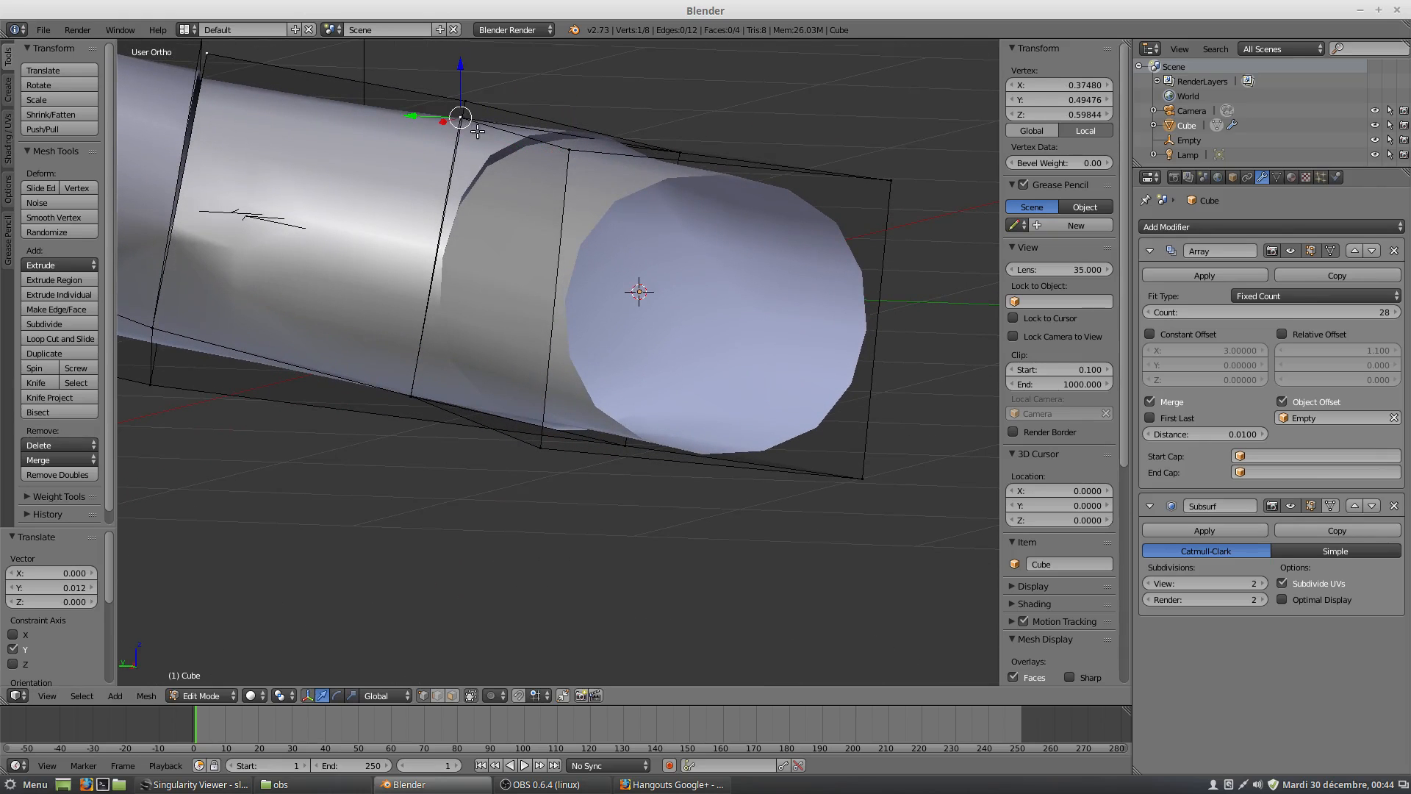
{"action": "key", "text": "g"}
{"action": "key", "text": "z"}
{"action": "left_click", "coordinate": [471, 53]}
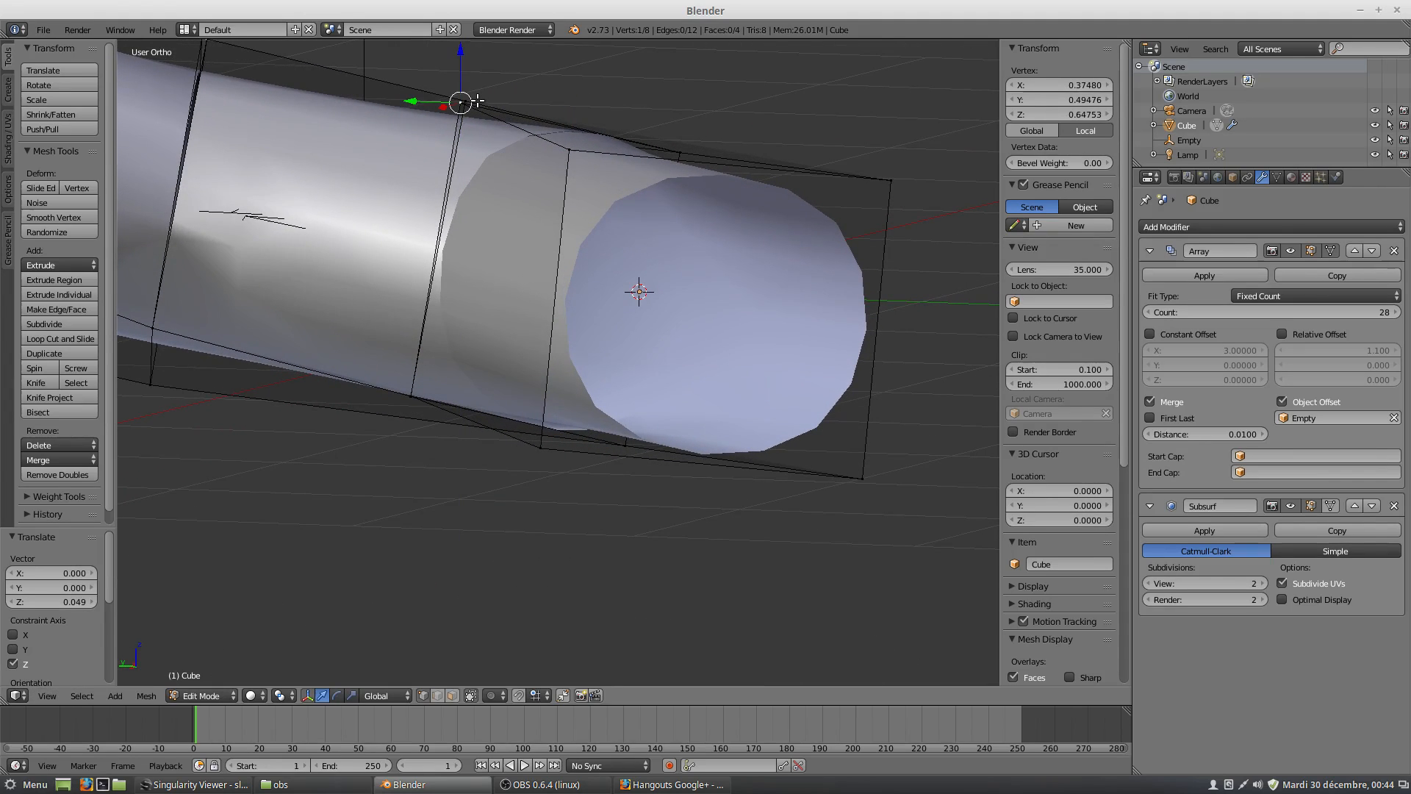
{"action": "left_click_drag", "start_coordinate": [410, 101], "coordinate": [439, 139]}
{"action": "middle_click_drag", "start_coordinate": [439, 139], "coordinate": [336, 183]}
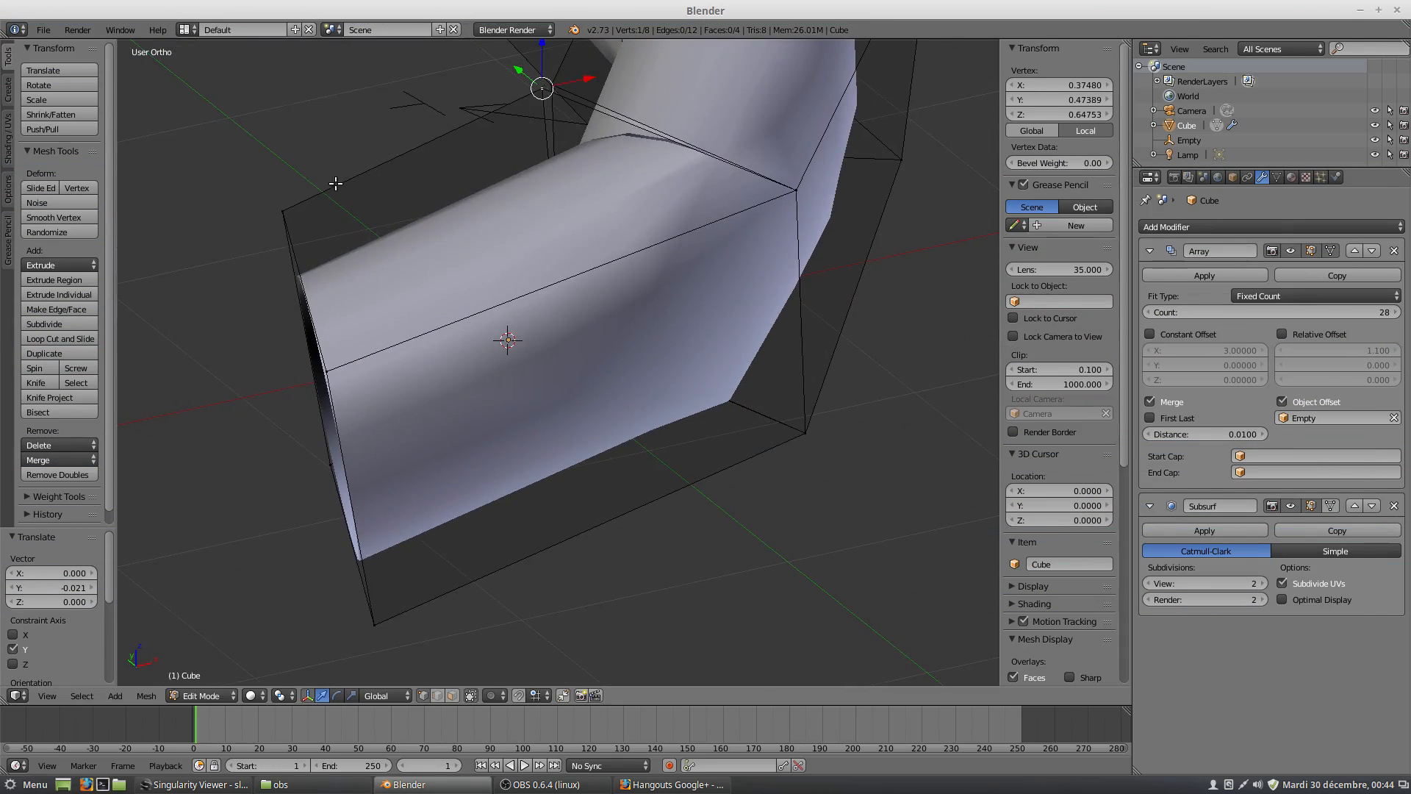
Fine-tune the upper inner joint vertex to about X 0.404 and Z 0.660 to meet the neighbouring copy's corner.
{"action": "left_click_drag", "start_coordinate": [584, 80], "coordinate": [594, 76]}
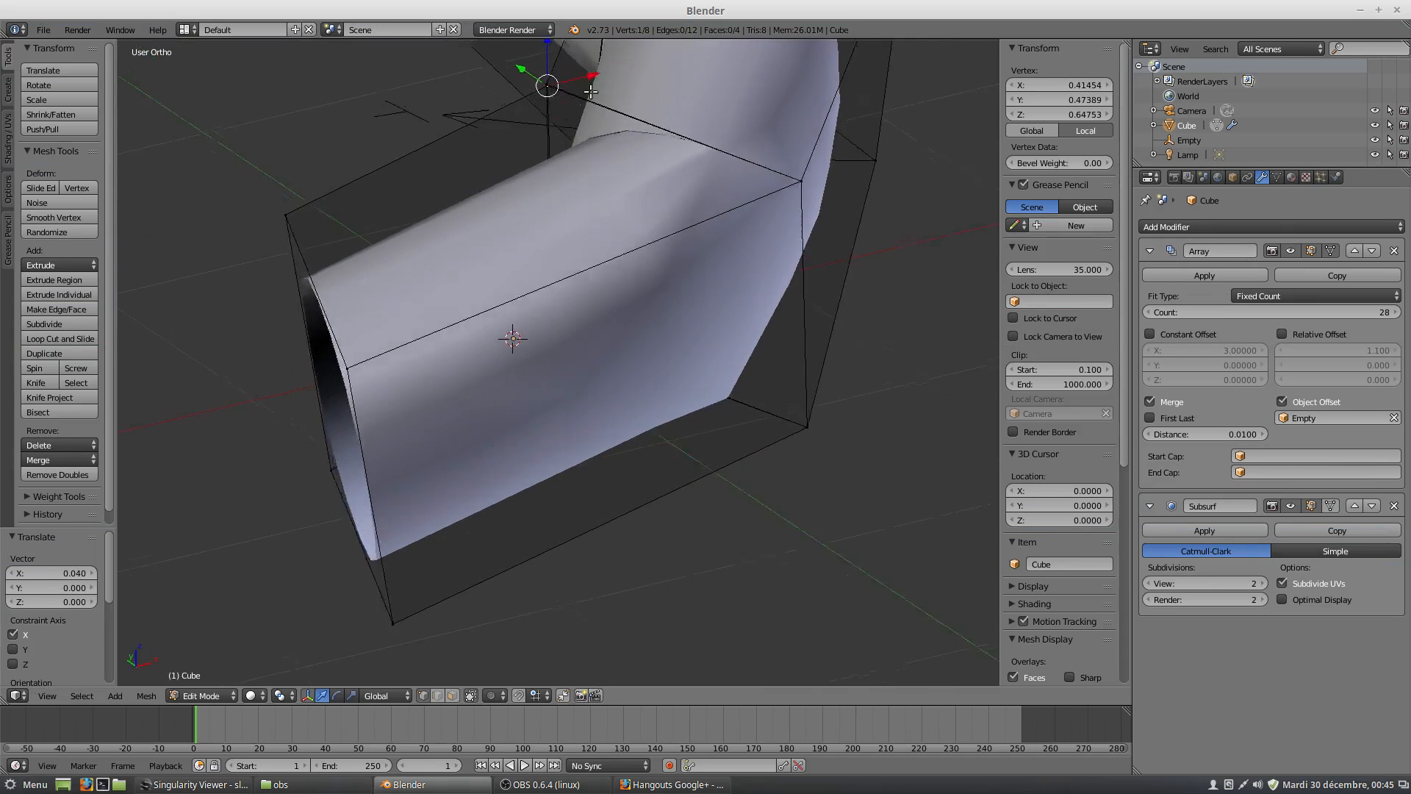
{"action": "middle_click_drag", "start_coordinate": [578, 98], "coordinate": [565, 51]}
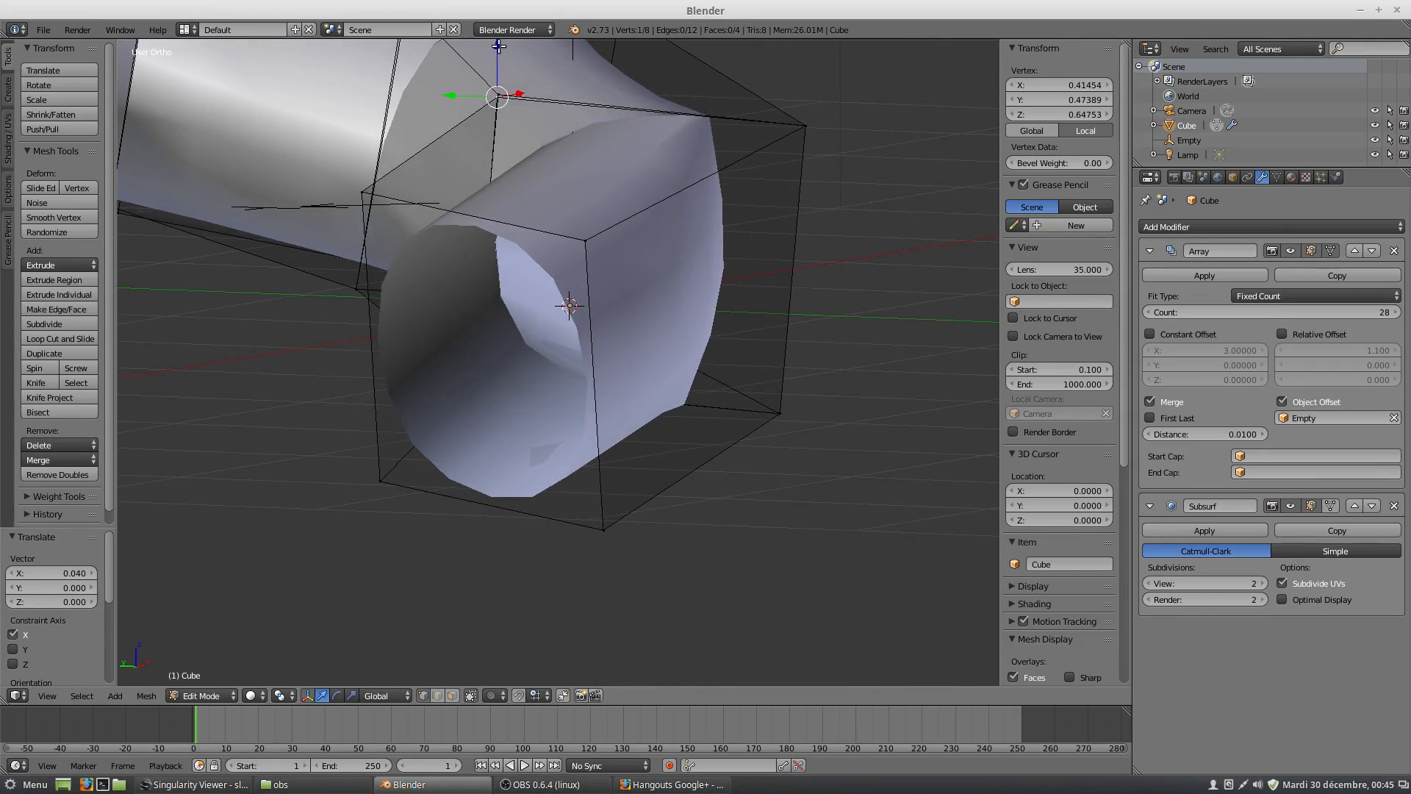
{"action": "left_click_drag", "start_coordinate": [498, 45], "coordinate": [498, 41]}
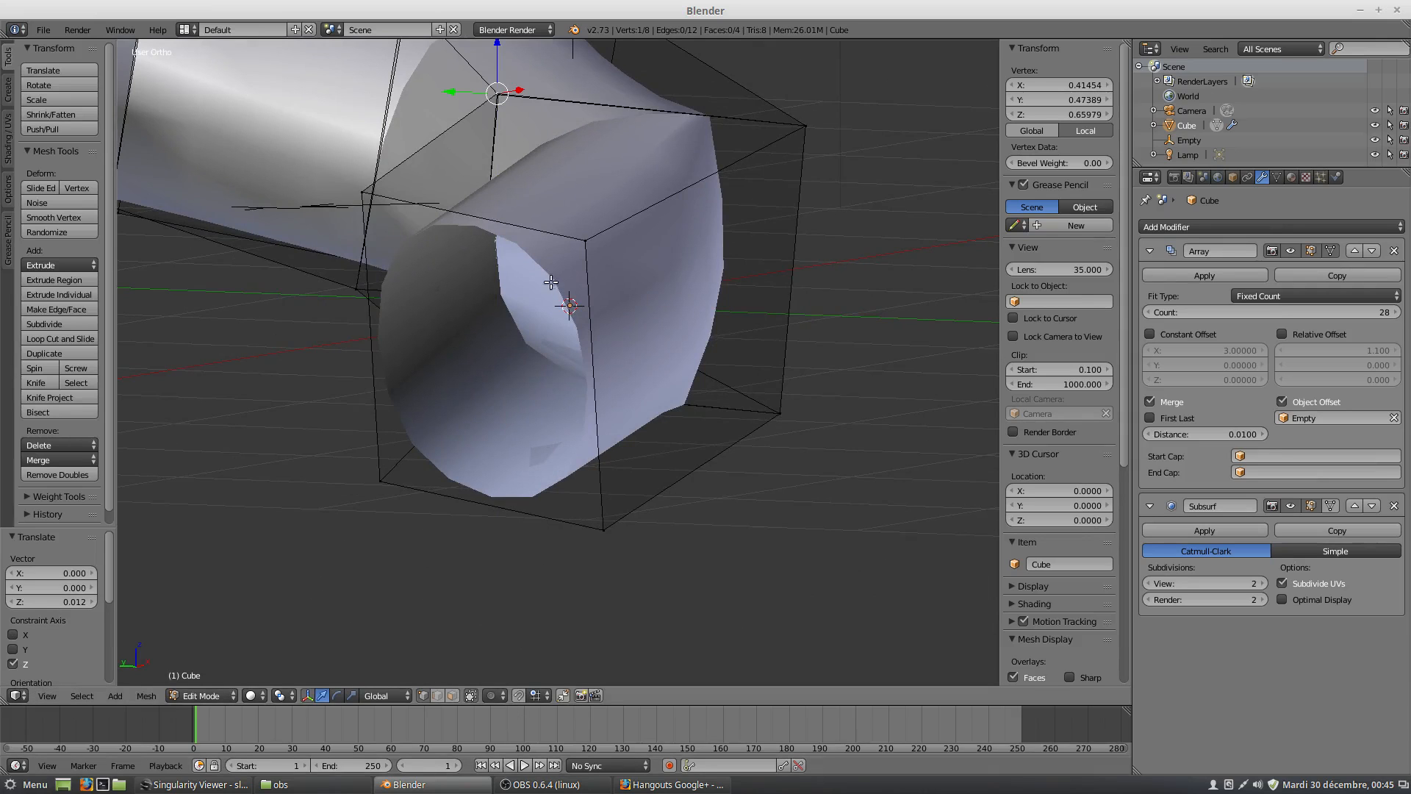
{"action": "middle_click_drag", "start_coordinate": [534, 203], "coordinate": [602, 526], "text": "shift"}
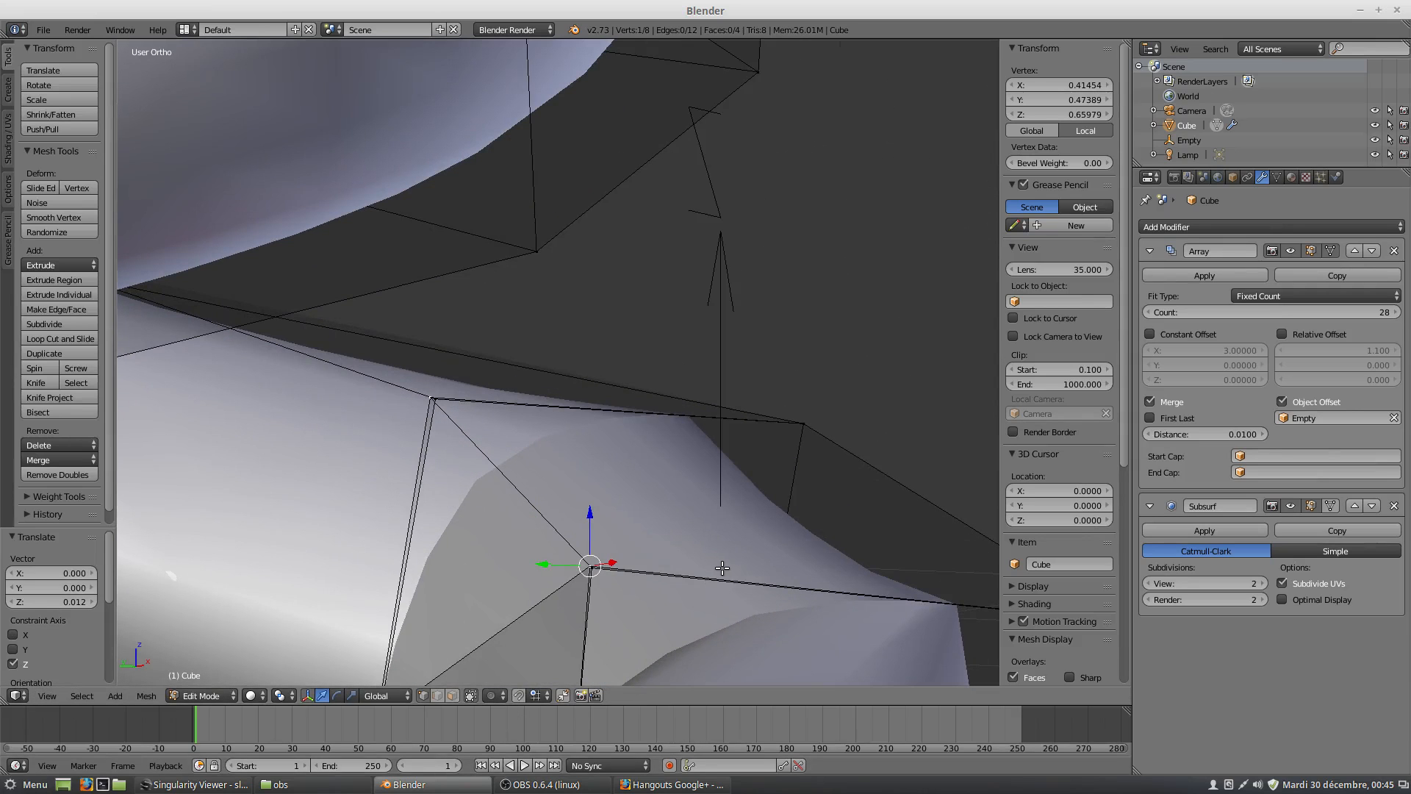
{"action": "key", "text": "KP_7"}
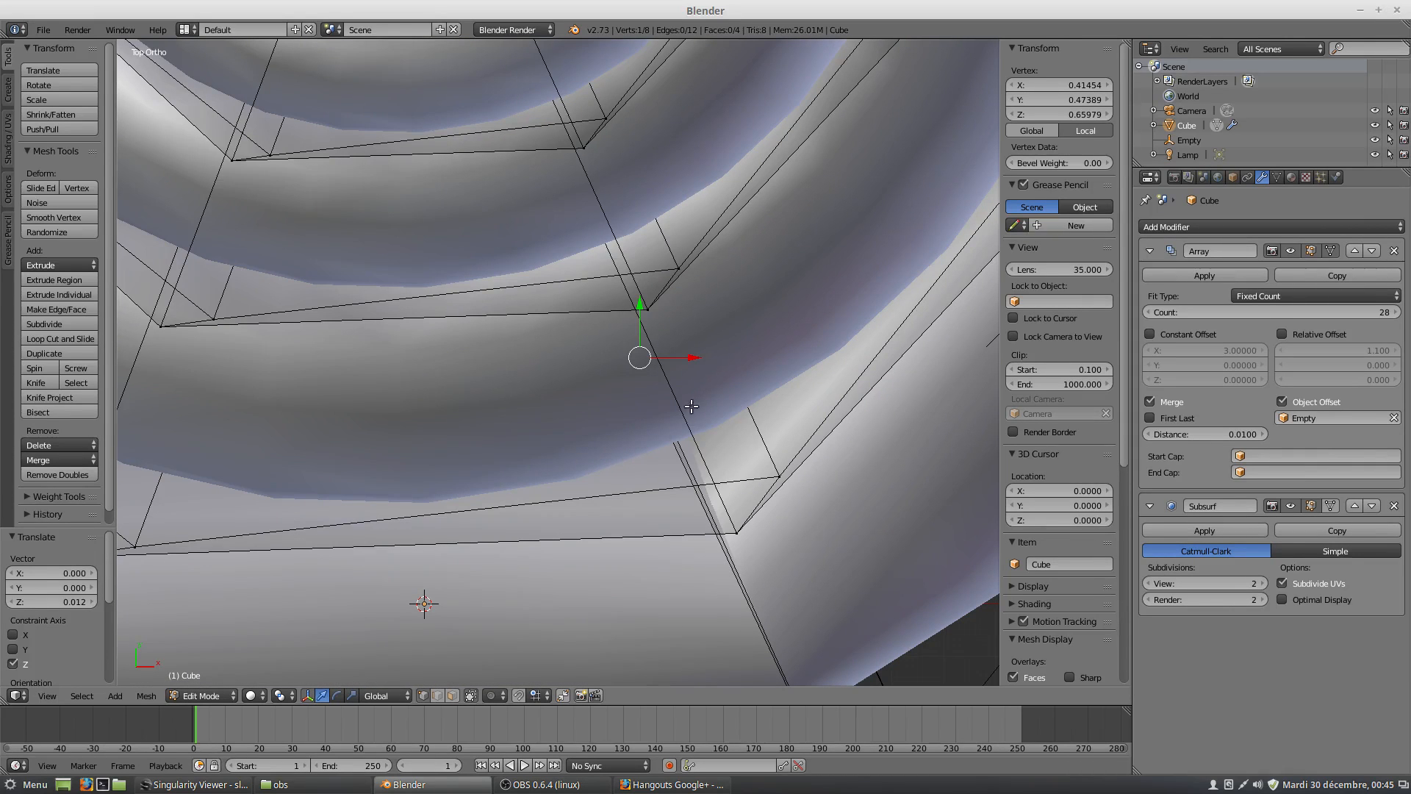
{"action": "middle_click_drag", "start_coordinate": [660, 460], "coordinate": [622, 337]}
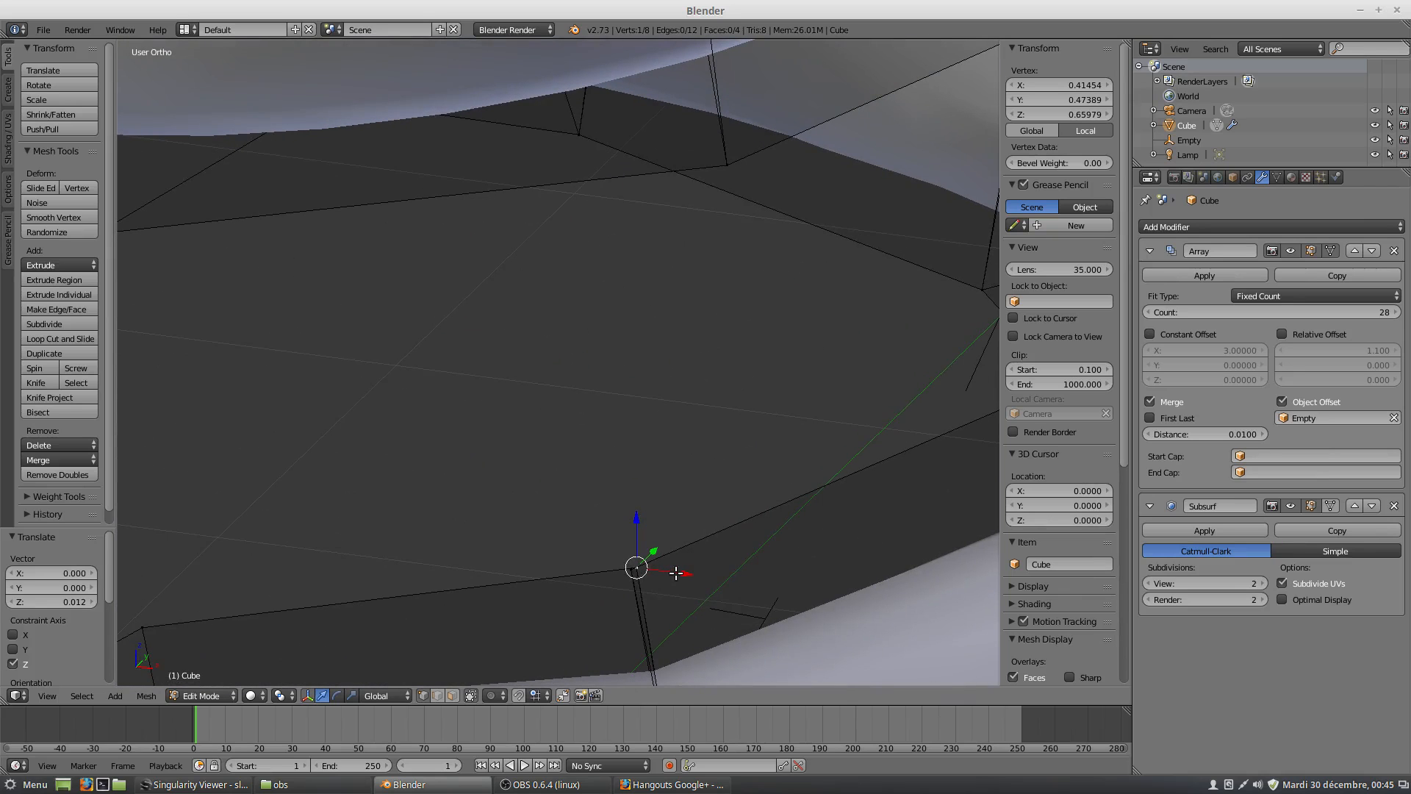
{"action": "left_click_drag", "start_coordinate": [676, 573], "coordinate": [669, 575]}
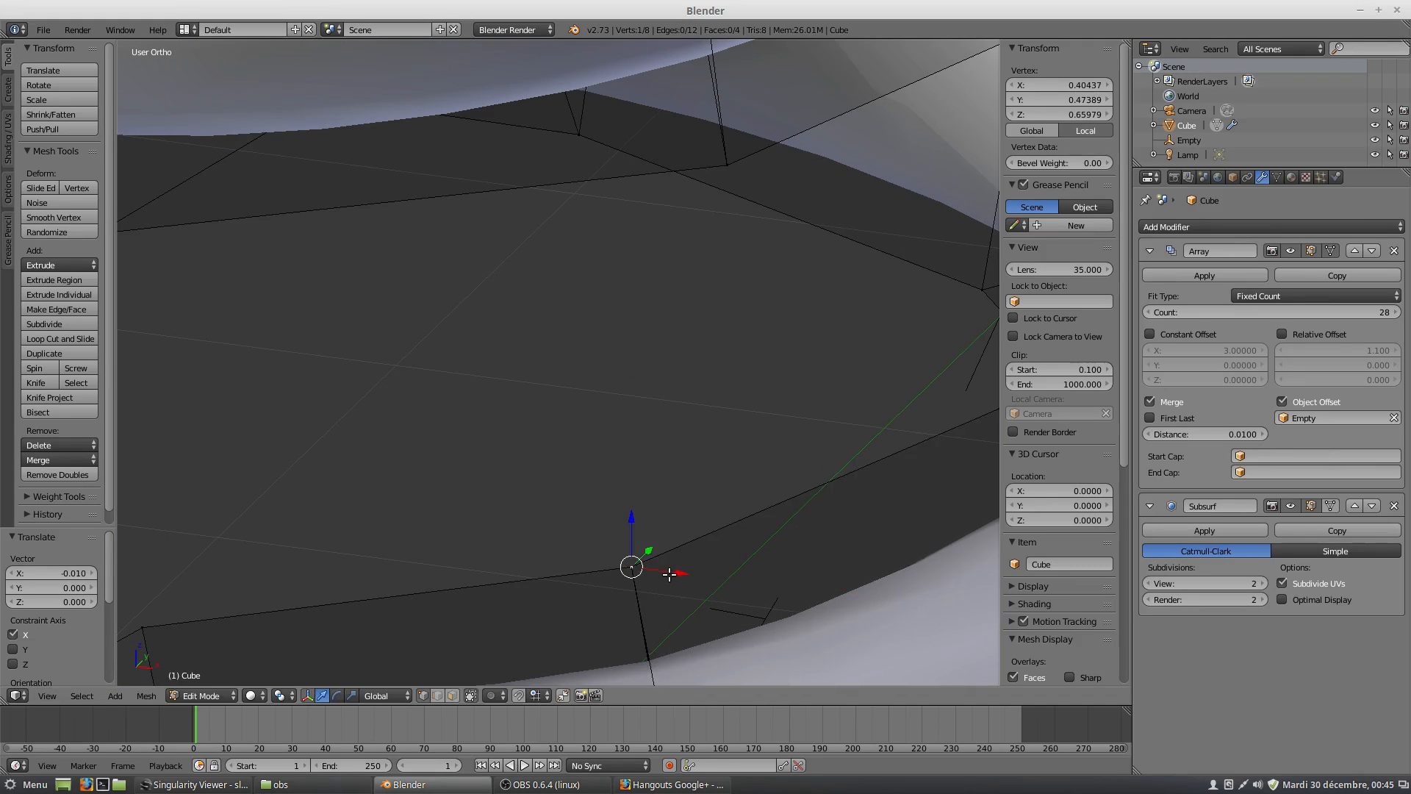
In face mode, select the wedge's outer side face and inset it by about 0.32.
{"action": "scroll", "coordinate": [668, 575], "scroll_direction": "down", "scroll_amount": 4}
{"action": "scroll", "coordinate": [647, 579], "scroll_direction": "down", "scroll_amount": 2}
{"action": "mouse_move", "coordinate": [630, 547]}
{"action": "middle_mouse_down"}
{"action": "mouse_move", "coordinate": [673, 554]}
{"action": "mouse_move", "coordinate": [640, 536]}
{"action": "middle_mouse_up"}
{"action": "scroll", "coordinate": [655, 497], "scroll_direction": "down", "scroll_amount": 5}
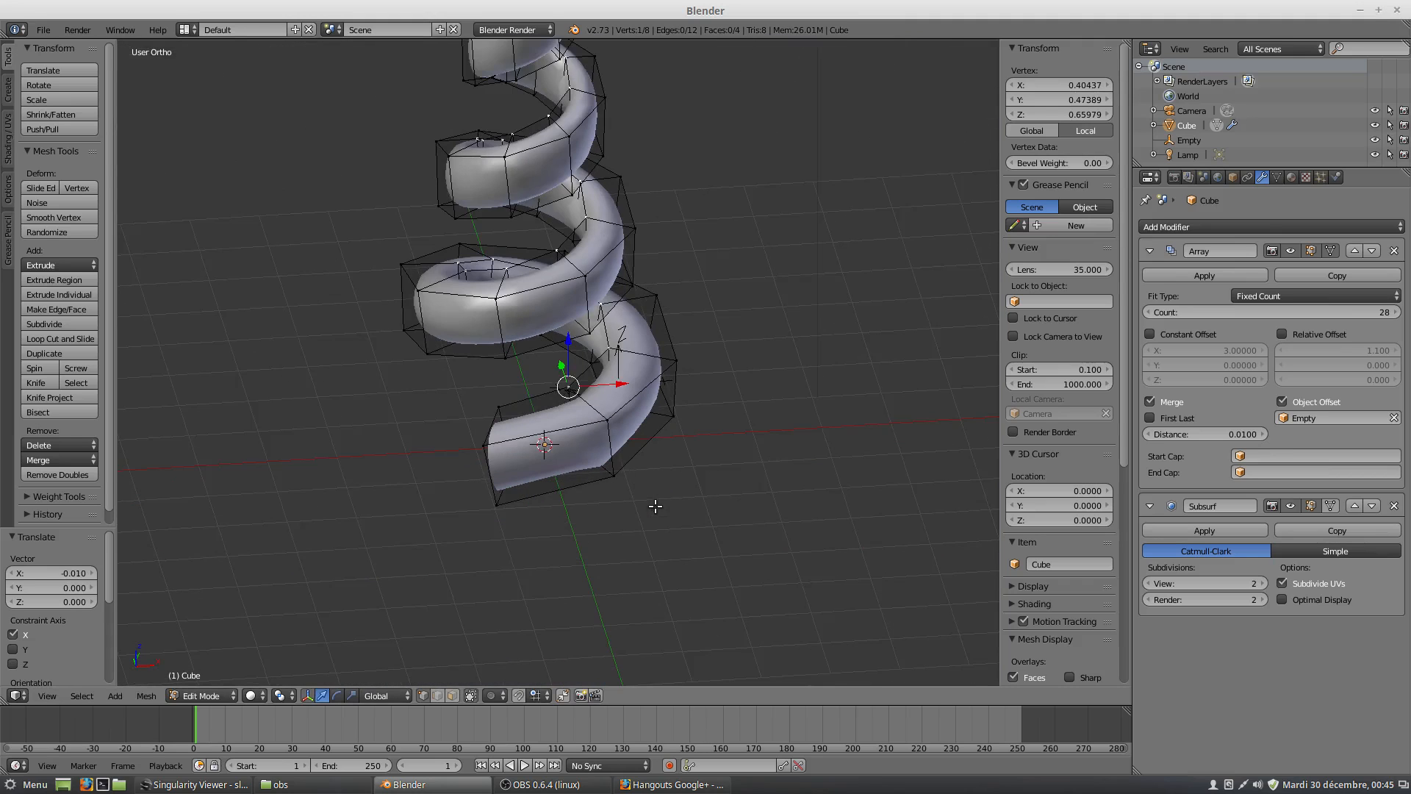
{"action": "scroll", "coordinate": [655, 506], "scroll_direction": "down", "scroll_amount": 2}
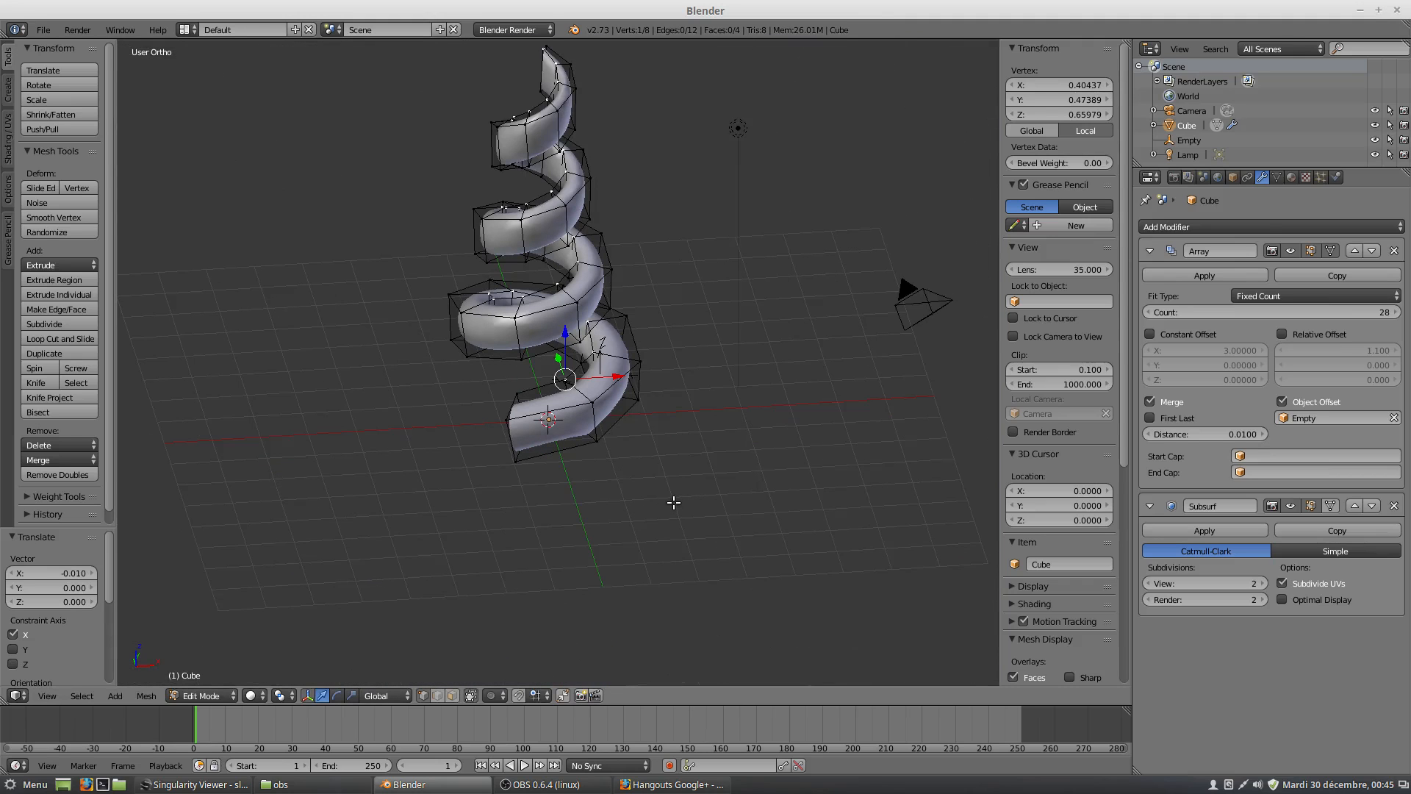
{"action": "middle_click_drag", "start_coordinate": [586, 451], "coordinate": [610, 397]}
{"action": "scroll", "coordinate": [610, 397], "scroll_direction": "up", "scroll_amount": 5}
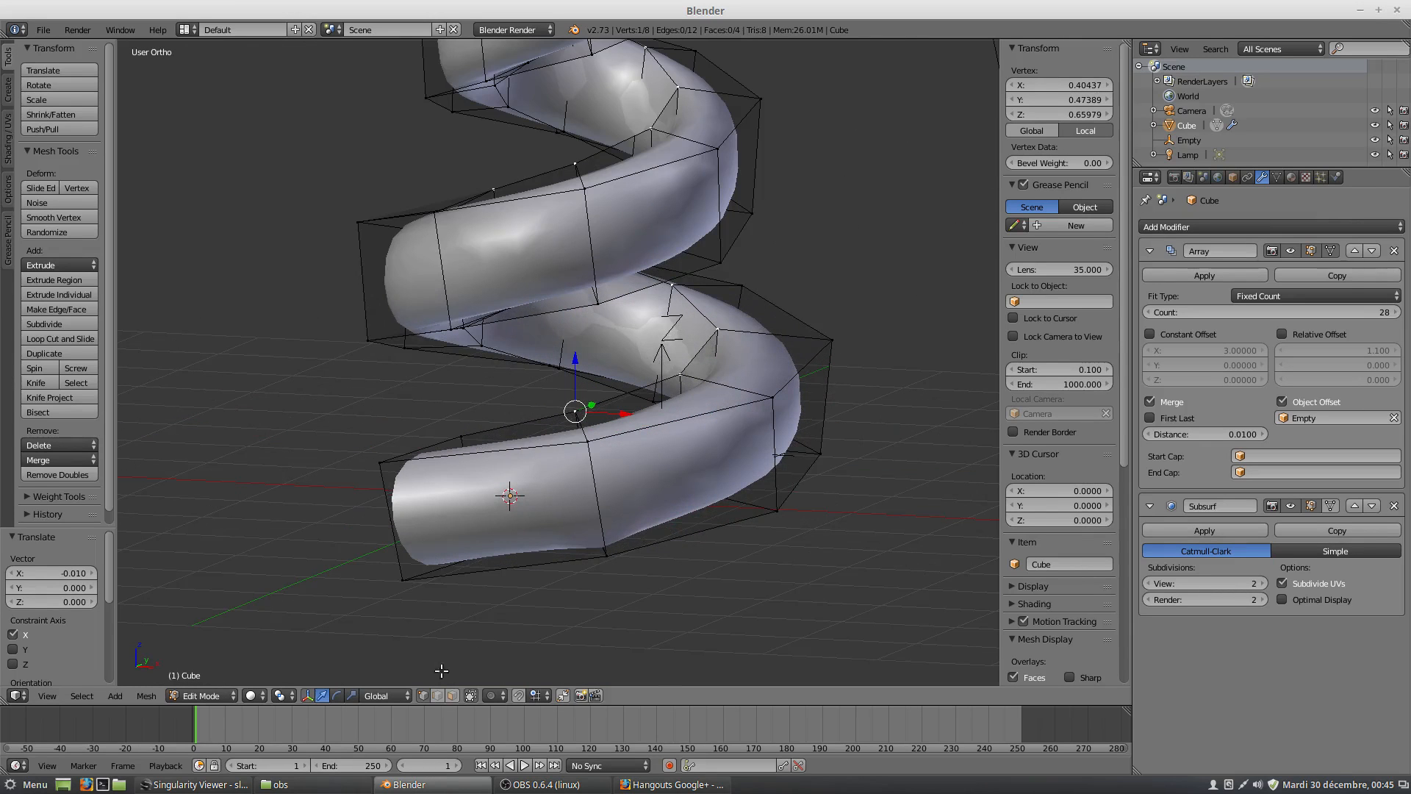
{"action": "left_click", "coordinate": [452, 695]}
{"action": "right_click", "coordinate": [549, 542]}
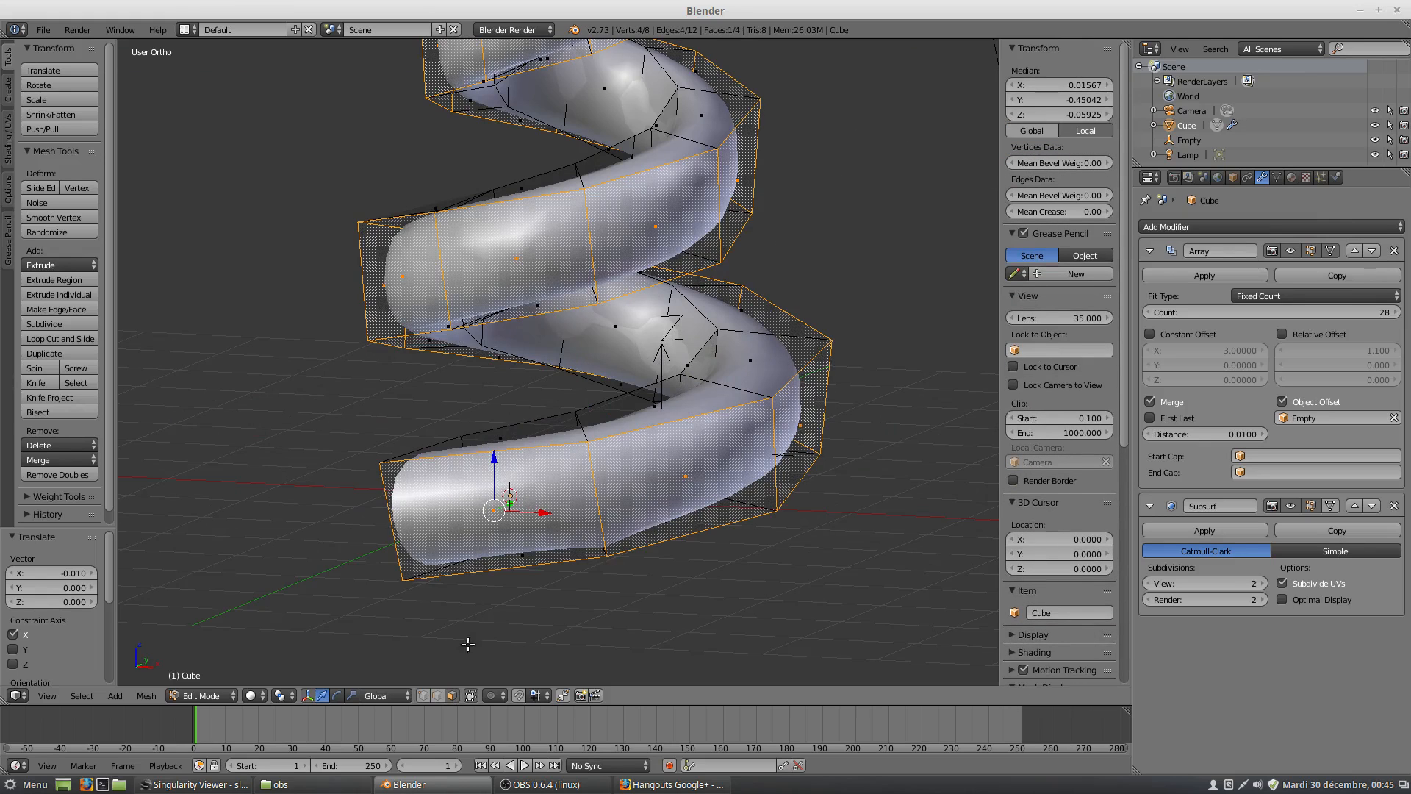
{"action": "key", "text": "i"}
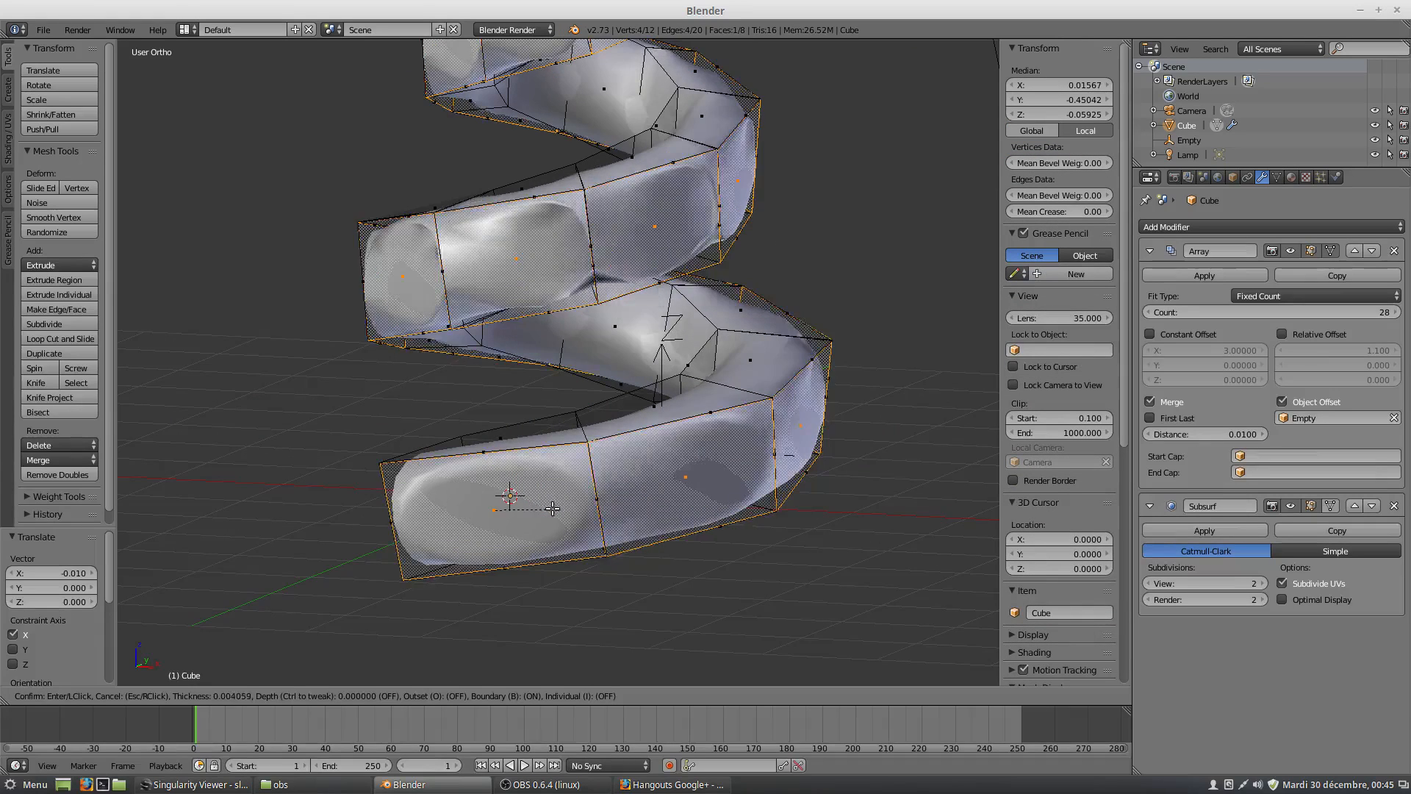
{"action": "left_click", "coordinate": [513, 507]}
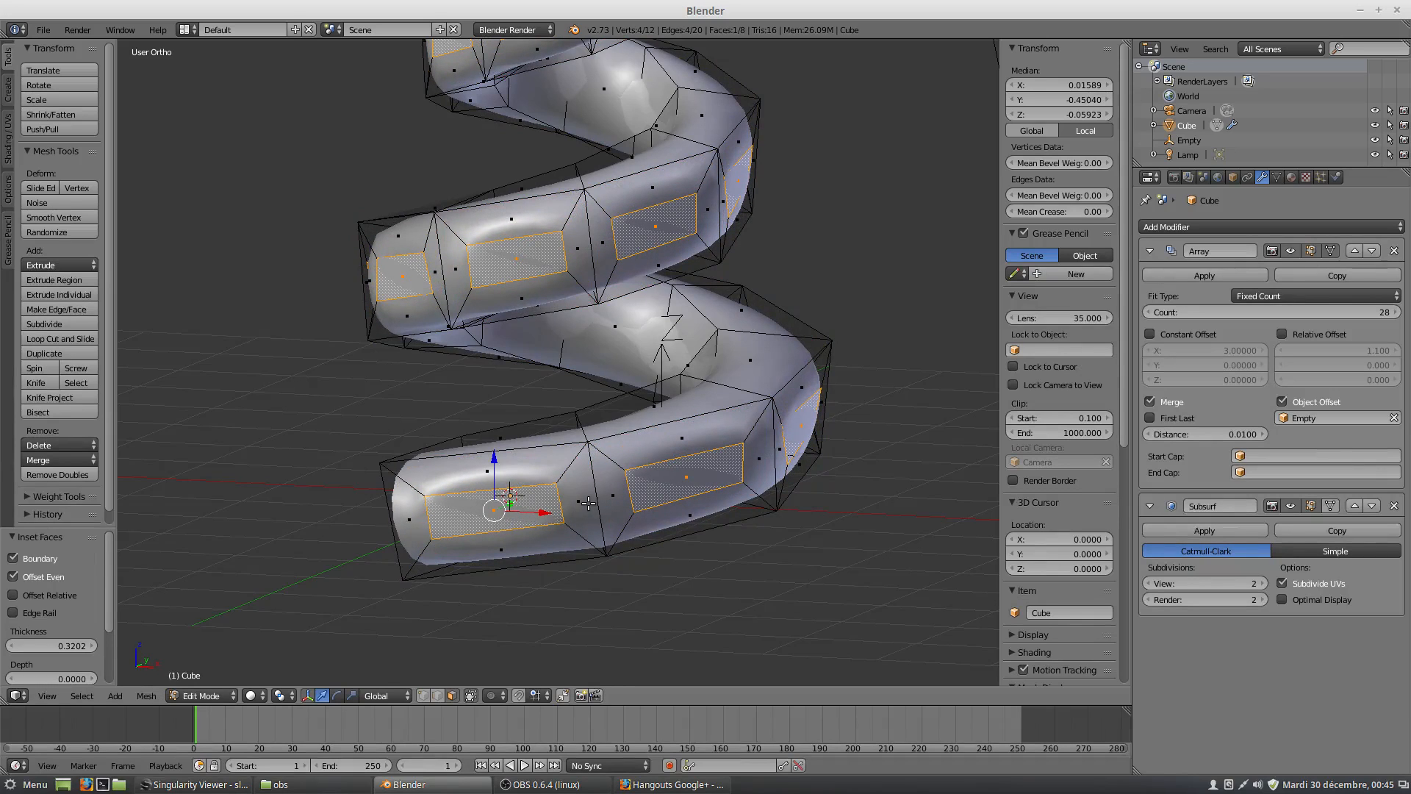
Scale the inset face along X to about 0.922 and extrude it outward about 0.94 to form a stub.
{"action": "key", "text": "s"}
{"action": "key", "text": "x"}
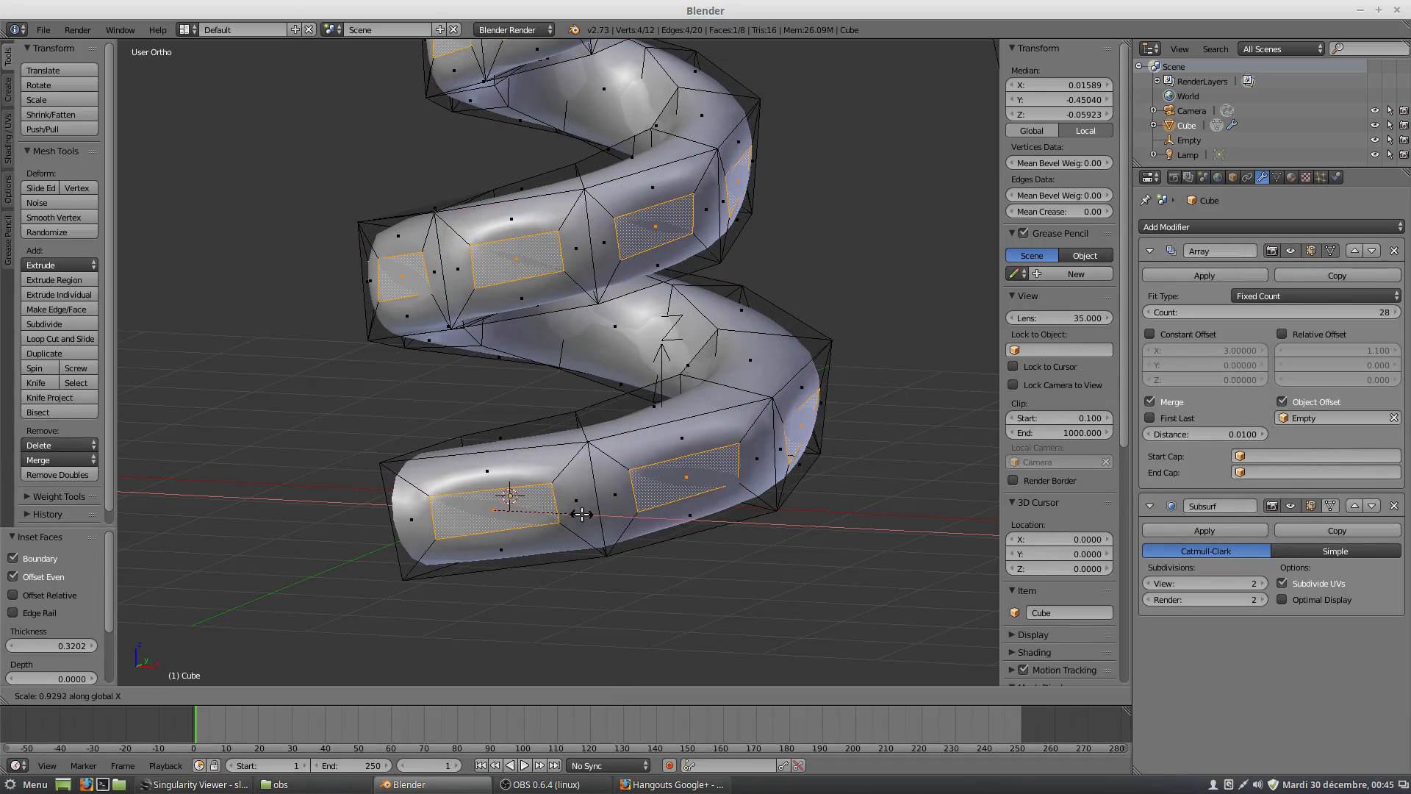
{"action": "left_click", "coordinate": [580, 515]}
{"action": "middle_click_drag", "start_coordinate": [474, 531], "coordinate": [675, 557]}
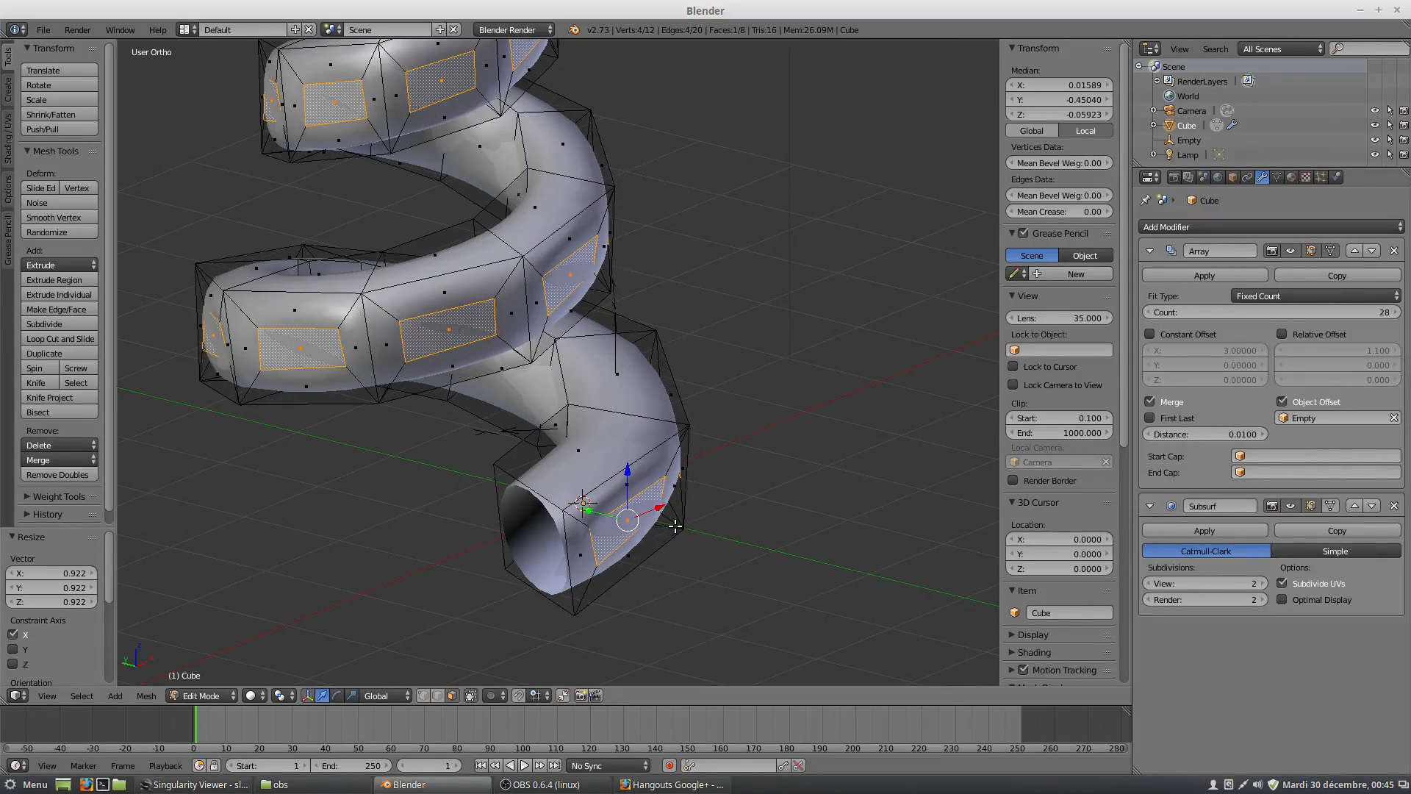
{"action": "key", "text": "e"}
{"action": "left_click", "coordinate": [767, 571]}
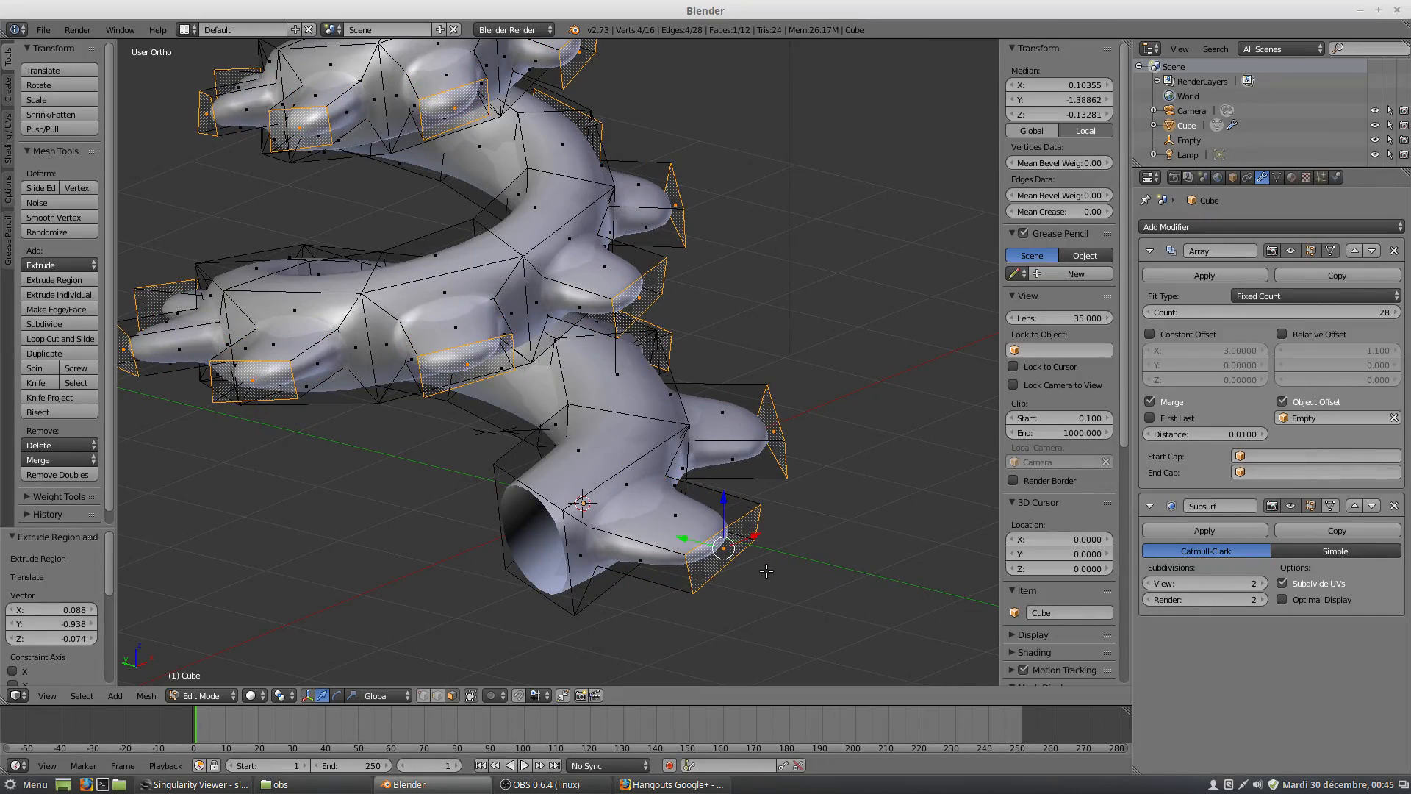
Extrude the stub's end face back inward about 0.56 to hollow out its tip.
{"action": "key", "text": "e"}
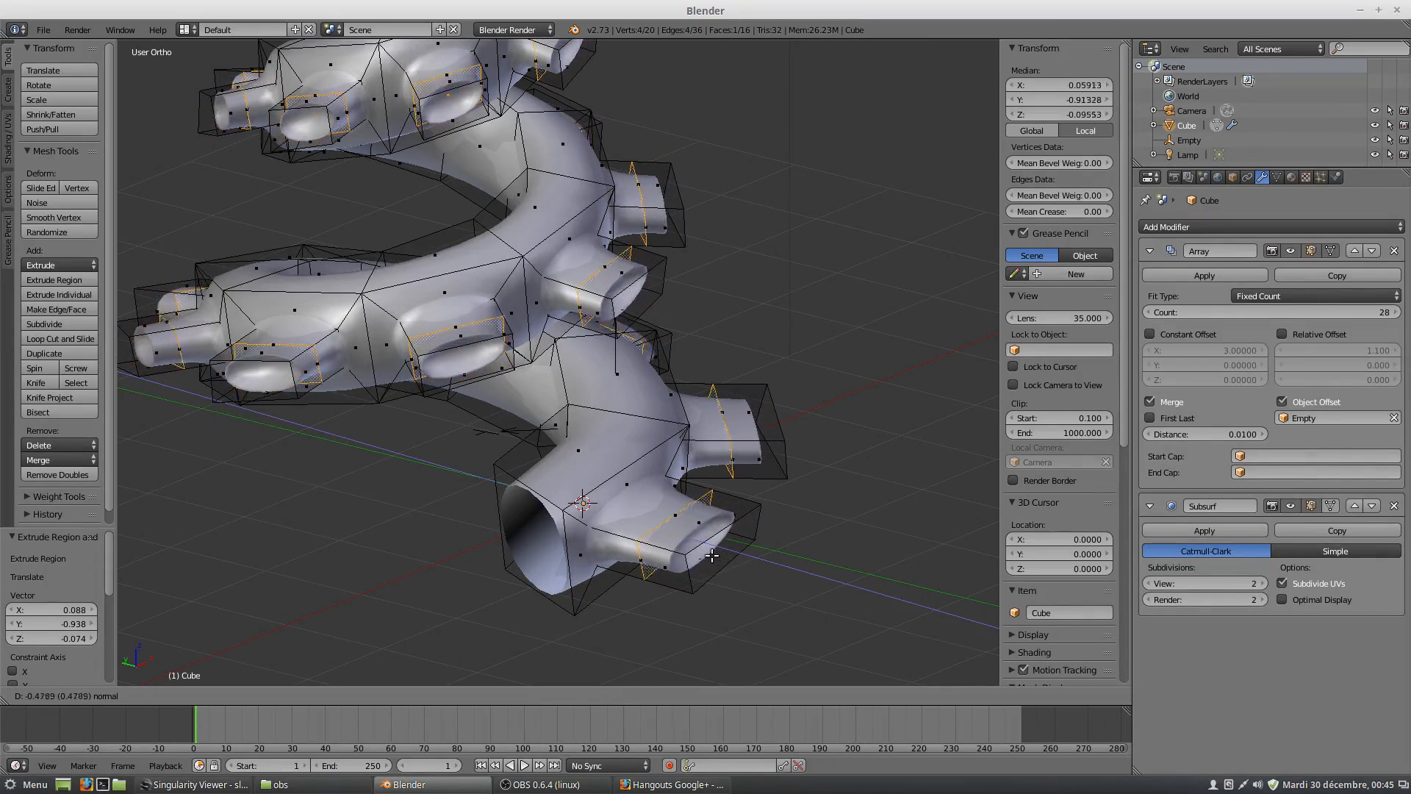
{"action": "left_click", "coordinate": [739, 555]}
{"action": "middle_click_drag", "start_coordinate": [728, 555], "coordinate": [646, 509]}
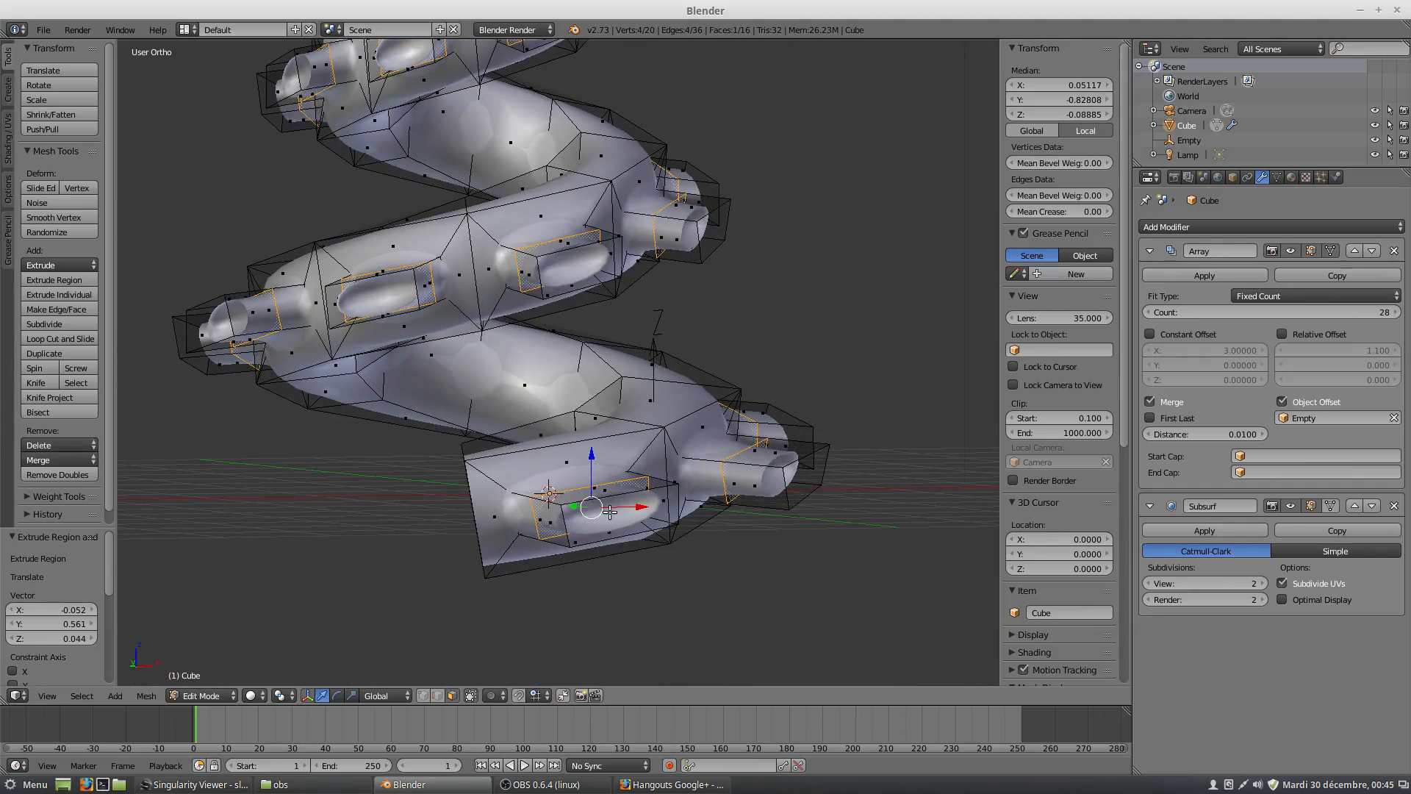
Select the four outer side faces around the stub's tip and set the pivot point to Individual Origins.
{"action": "right_click", "coordinate": [551, 521]}
{"action": "middle_click_drag", "start_coordinate": [556, 522], "coordinate": [734, 560]}
{"action": "right_click", "coordinate": [700, 535], "text": "alt"}
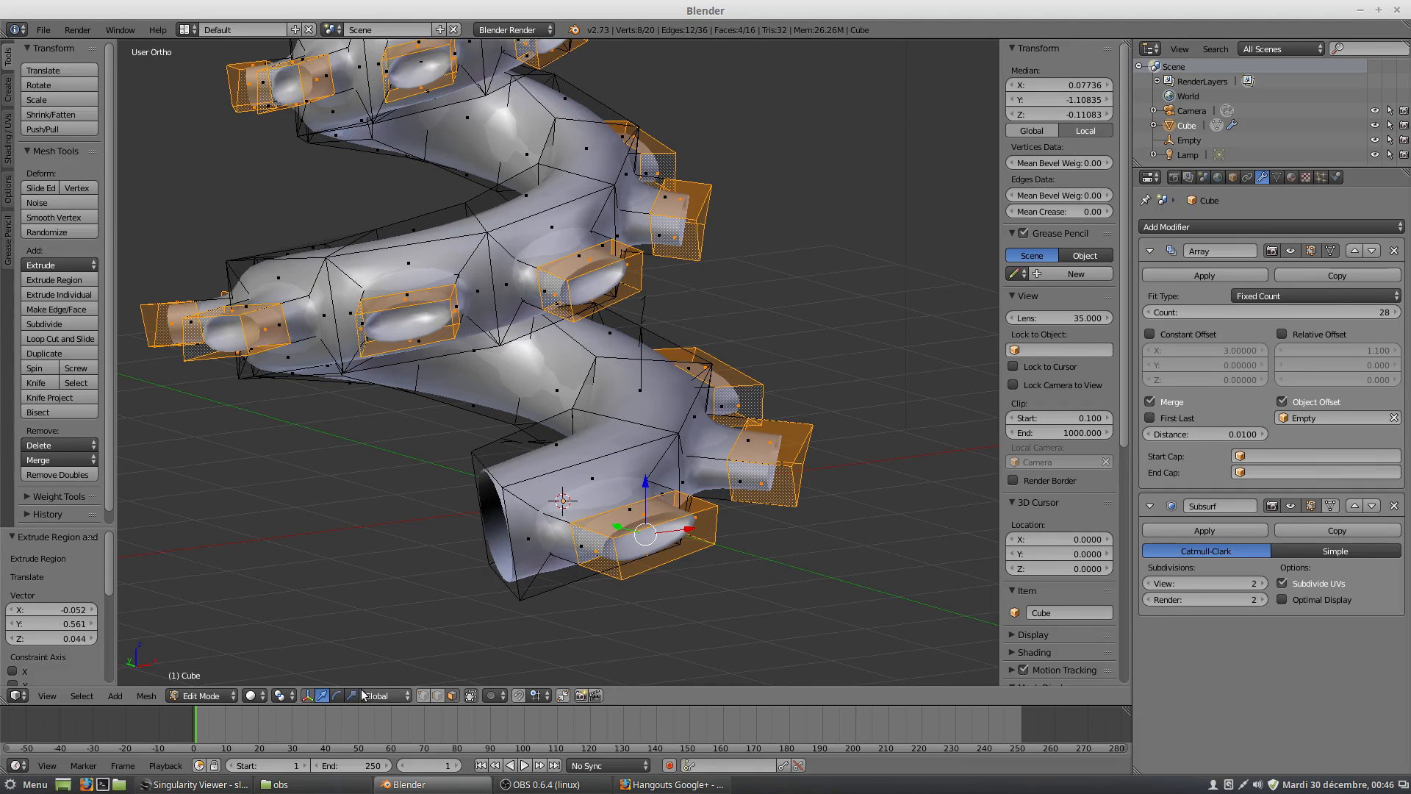
{"action": "left_click", "coordinate": [283, 695]}
{"action": "left_click", "coordinate": [324, 645]}
Extrude the four selected stub faces as individual faces with an offset of about 0.608.
{"action": "key", "text": "alt+e"}
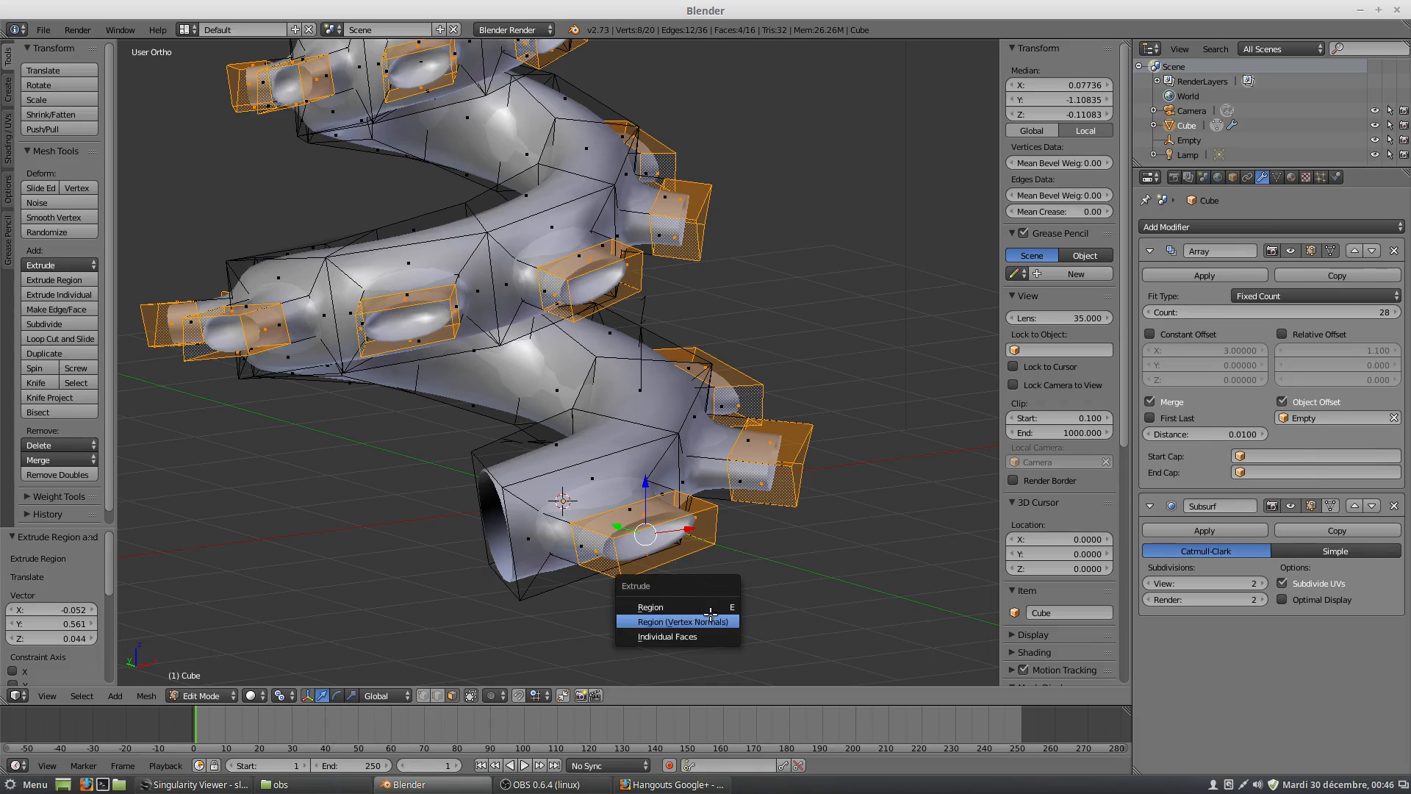
{"action": "left_click", "coordinate": [705, 636]}
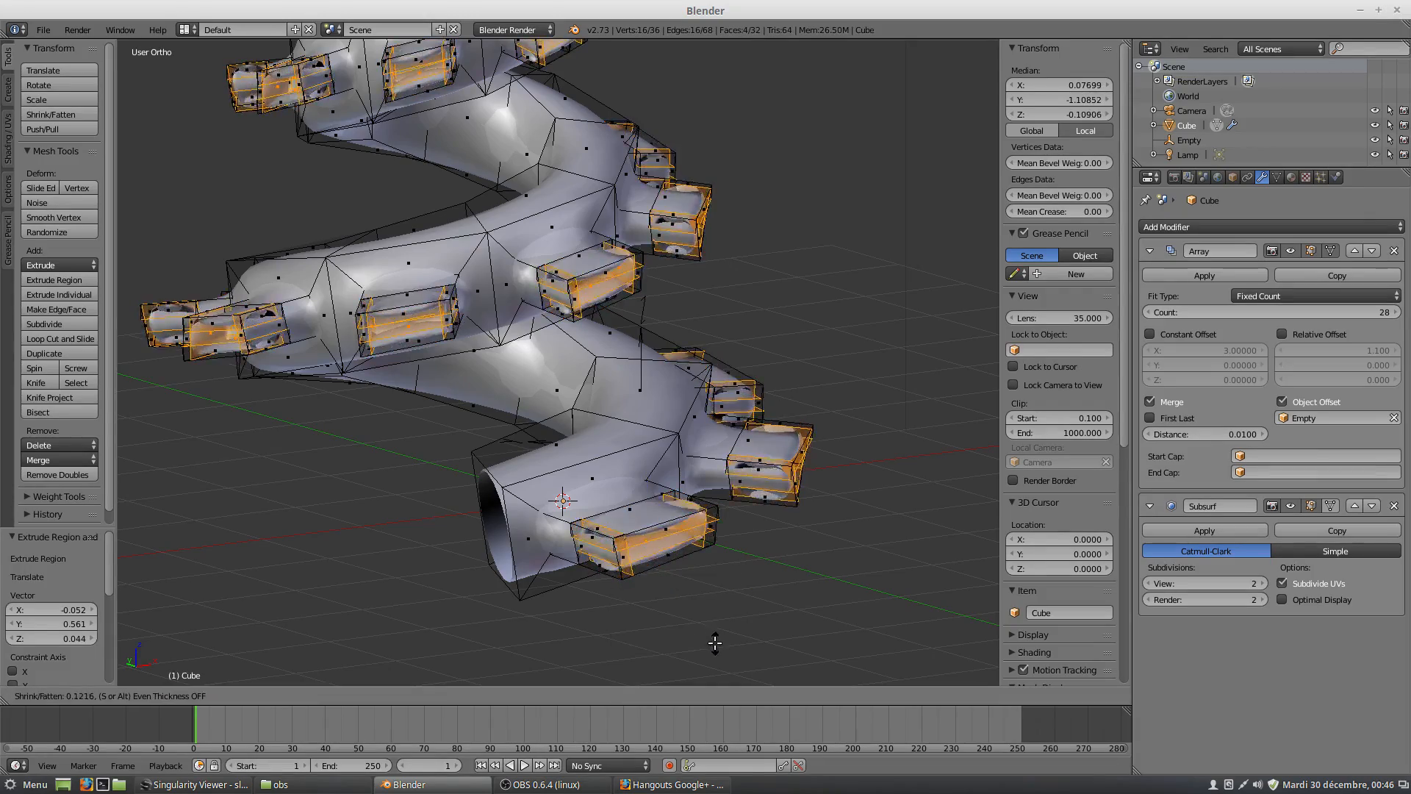
{"action": "left_click", "coordinate": [682, 600]}
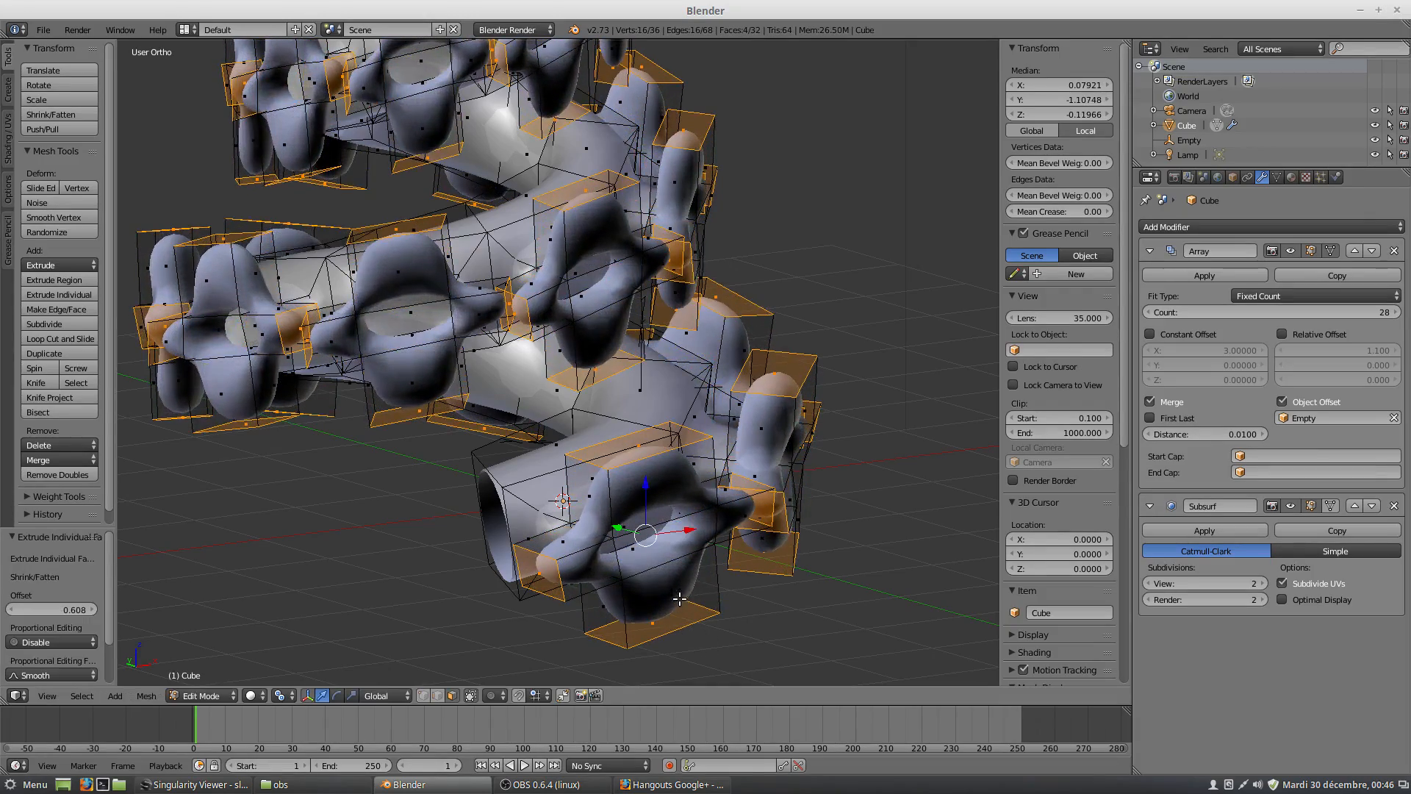
Examine the flower-shaped extrusions repeated along the spiral from several angles and distances.
{"action": "middle_click_drag", "start_coordinate": [688, 588], "coordinate": [644, 578]}
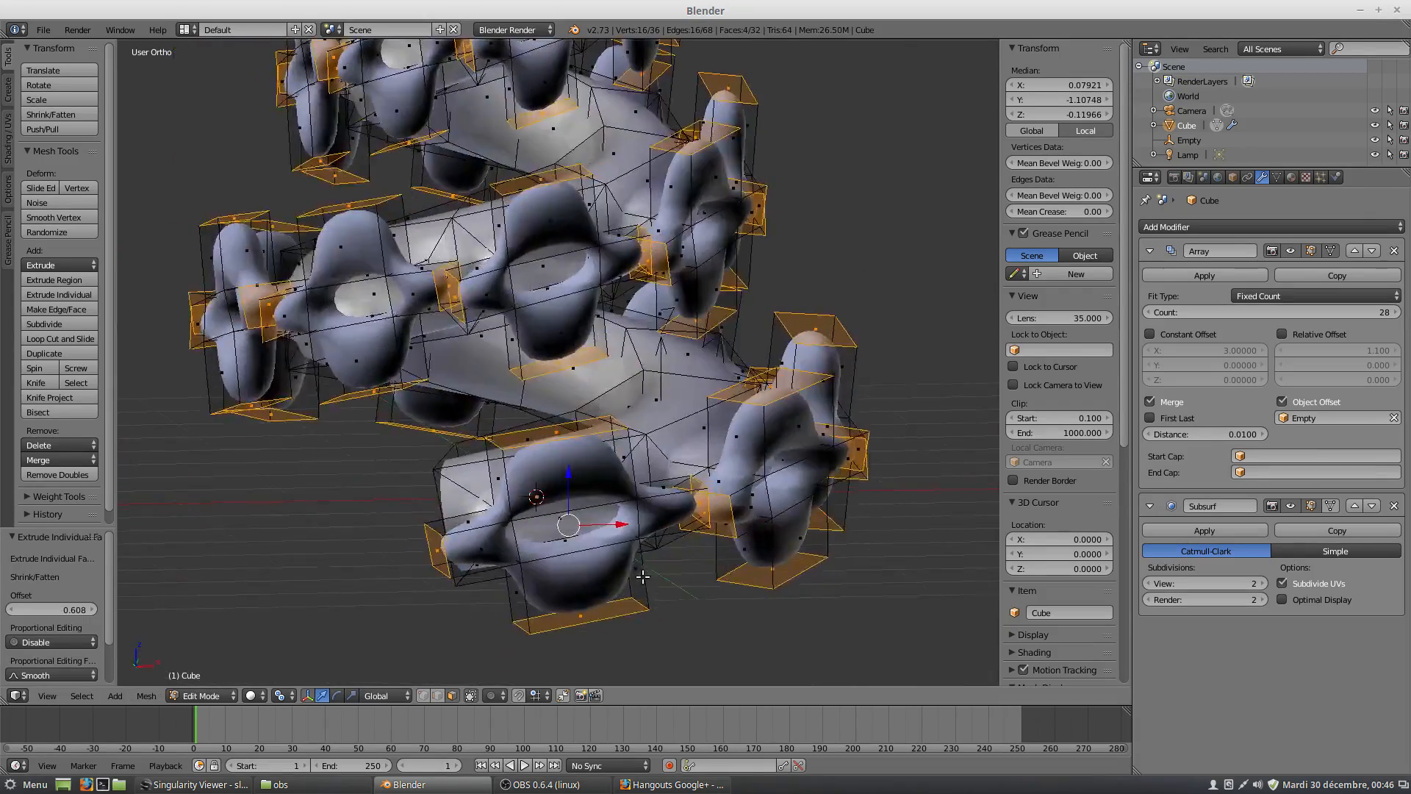
{"action": "scroll", "coordinate": [642, 574], "scroll_direction": "down", "scroll_amount": 4}
{"action": "middle_click_drag", "start_coordinate": [602, 533], "coordinate": [534, 494]}
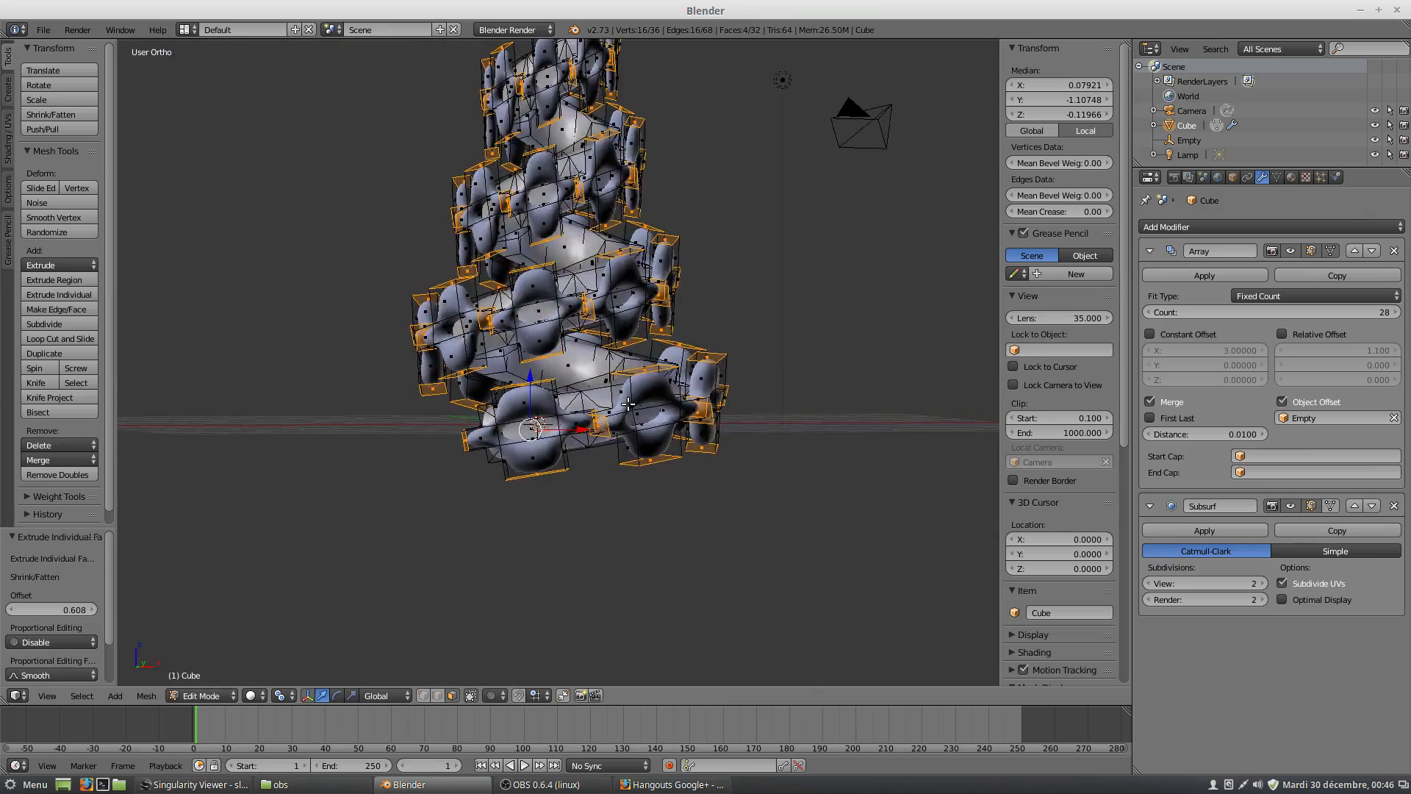
{"action": "middle_click_drag", "start_coordinate": [595, 401], "coordinate": [615, 461]}
{"action": "scroll", "coordinate": [622, 470], "scroll_direction": "up", "scroll_amount": 3}
{"action": "scroll", "coordinate": [625, 479], "scroll_direction": "up", "scroll_amount": 1}
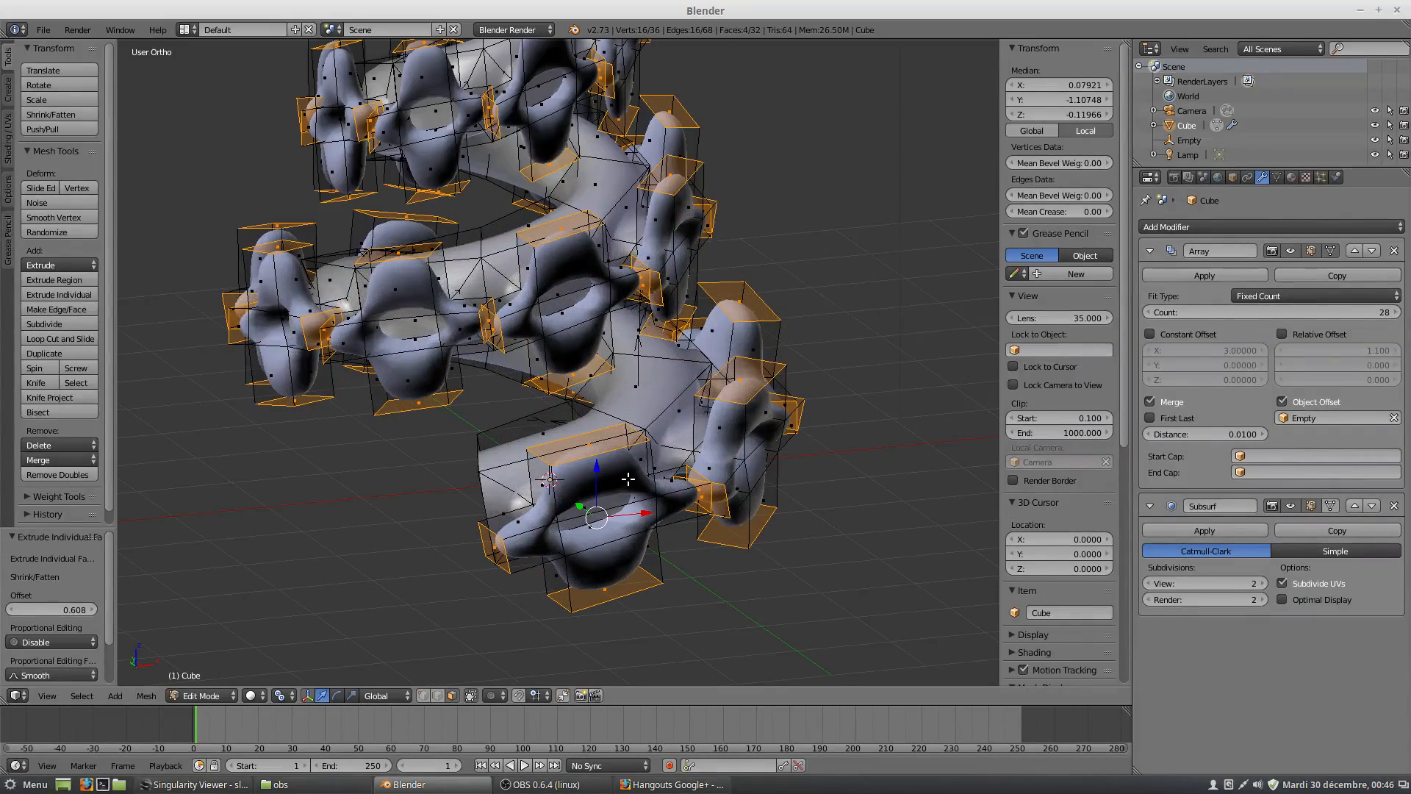
{"action": "scroll", "coordinate": [611, 490], "scroll_direction": "down", "scroll_amount": 3}
{"action": "middle_click_drag", "start_coordinate": [625, 479], "coordinate": [642, 465]}
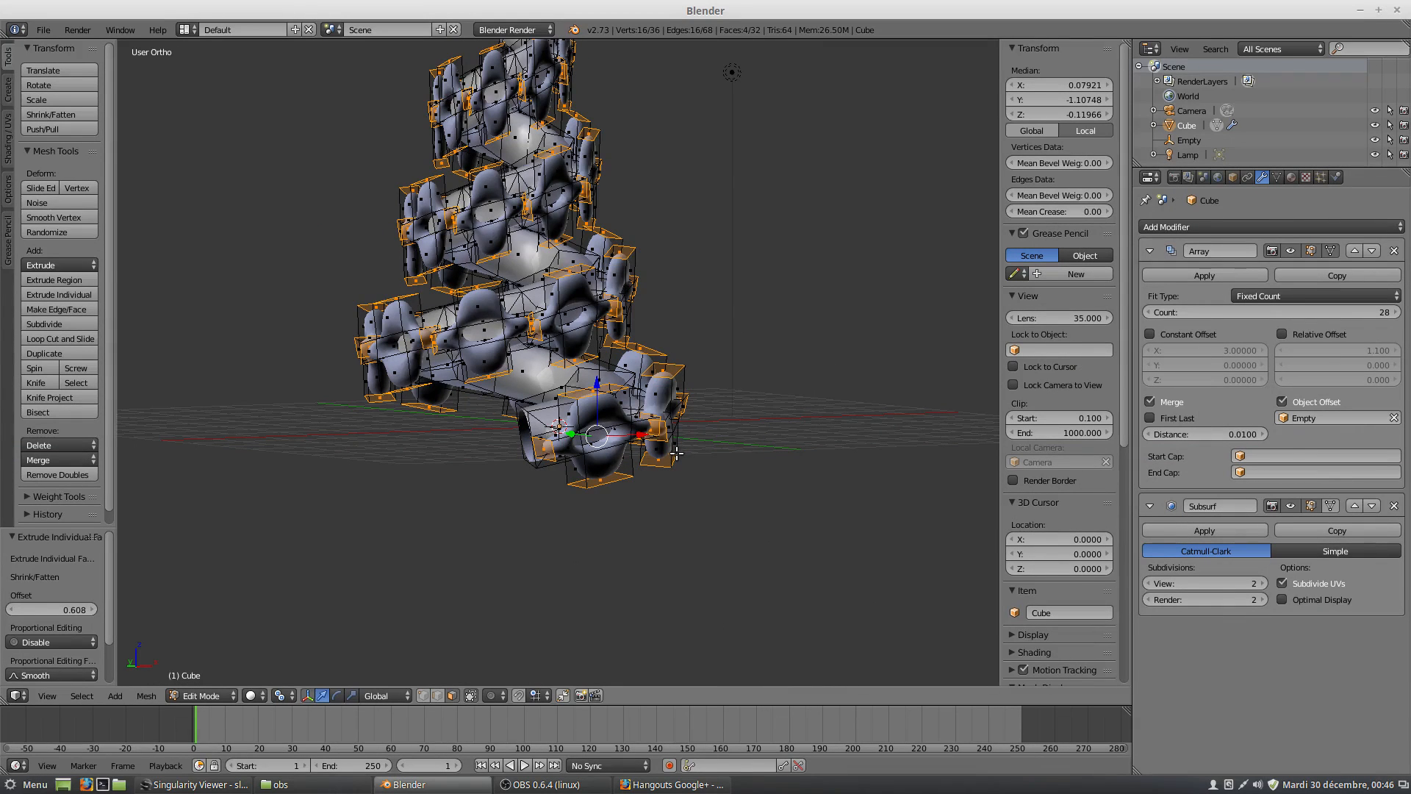
{"action": "mouse_move", "coordinate": [671, 457]}
{"action": "middle_mouse_down"}
{"action": "mouse_move", "coordinate": [638, 419]}
{"action": "mouse_move", "coordinate": [666, 474]}
{"action": "mouse_move", "coordinate": [400, 453]}
{"action": "mouse_move", "coordinate": [756, 455]}
{"action": "middle_mouse_up"}
Return to Object Mode, add a UV sphere in the empty space beside the spiral's base, and reselect the spiral.
{"action": "key", "text": "Tab"}
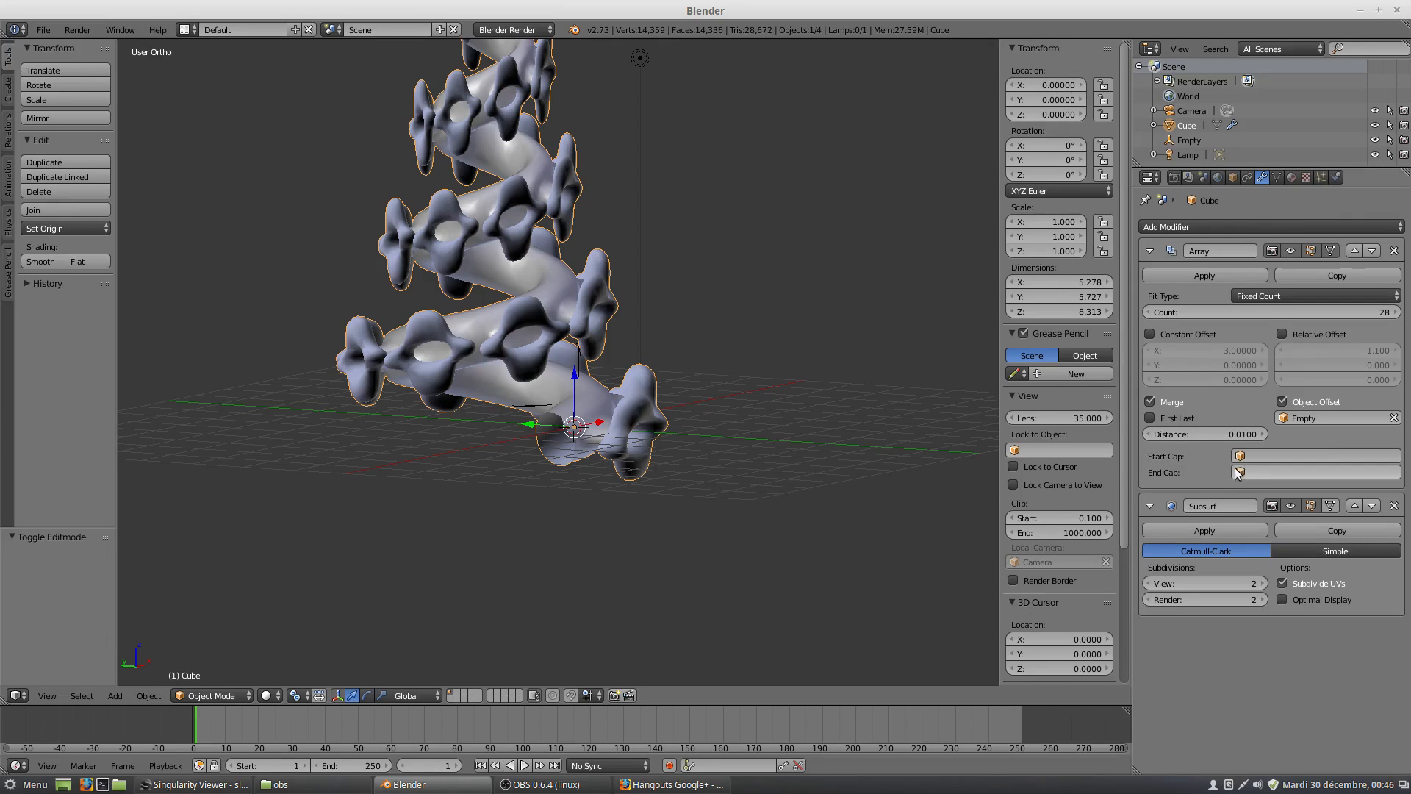
{"action": "left_click", "coordinate": [784, 463]}
{"action": "key", "text": "shift+a"}
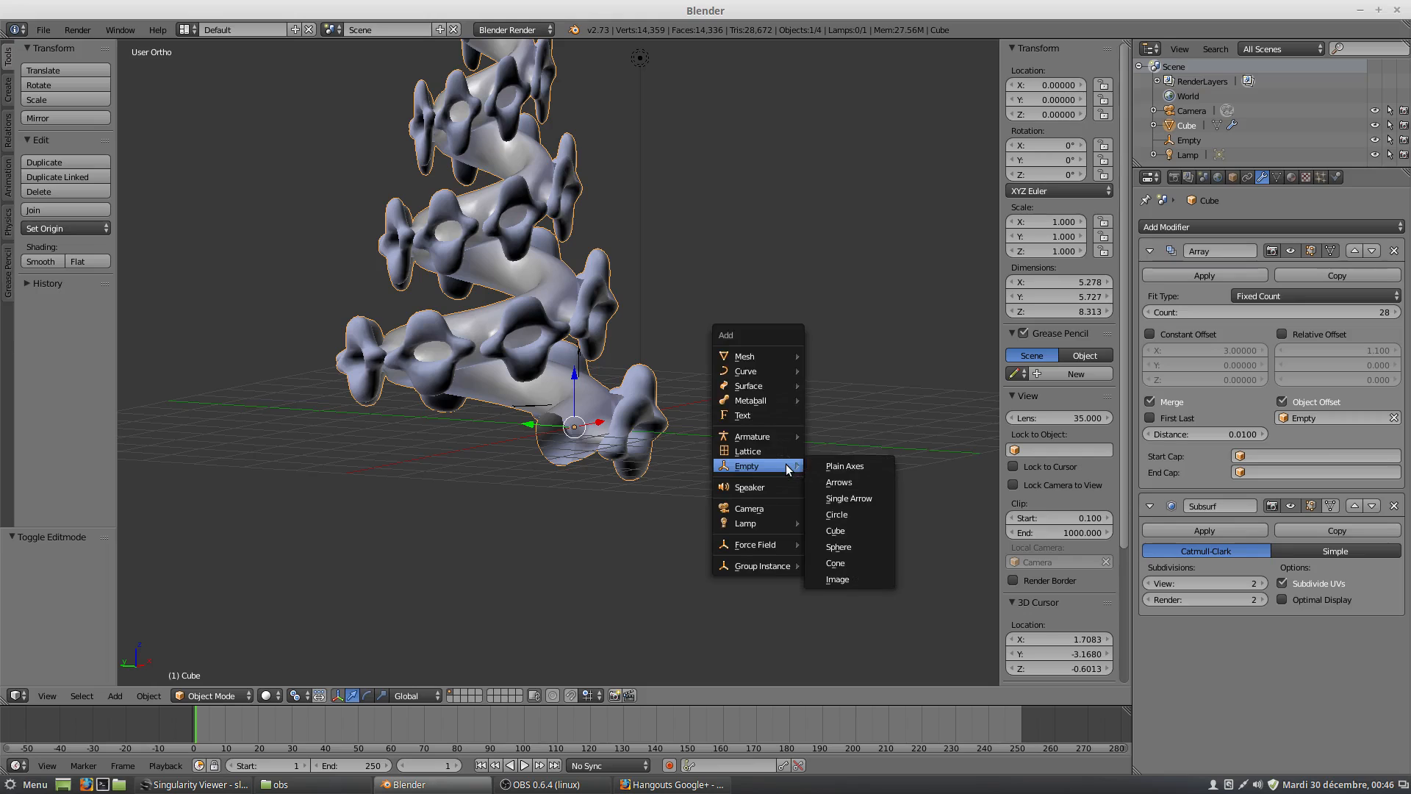
{"action": "mouse_move", "coordinate": [768, 356]}
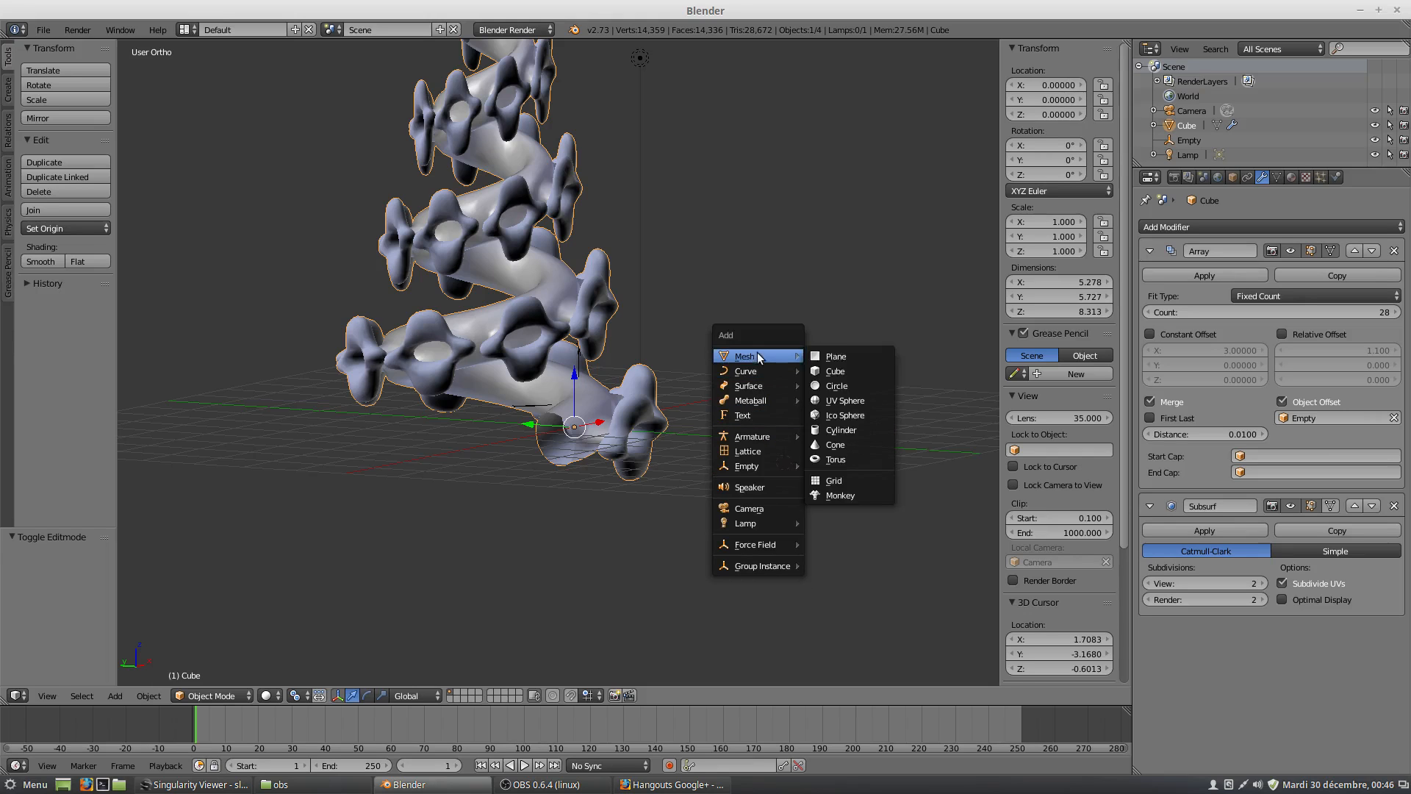
{"action": "left_click", "coordinate": [844, 401]}
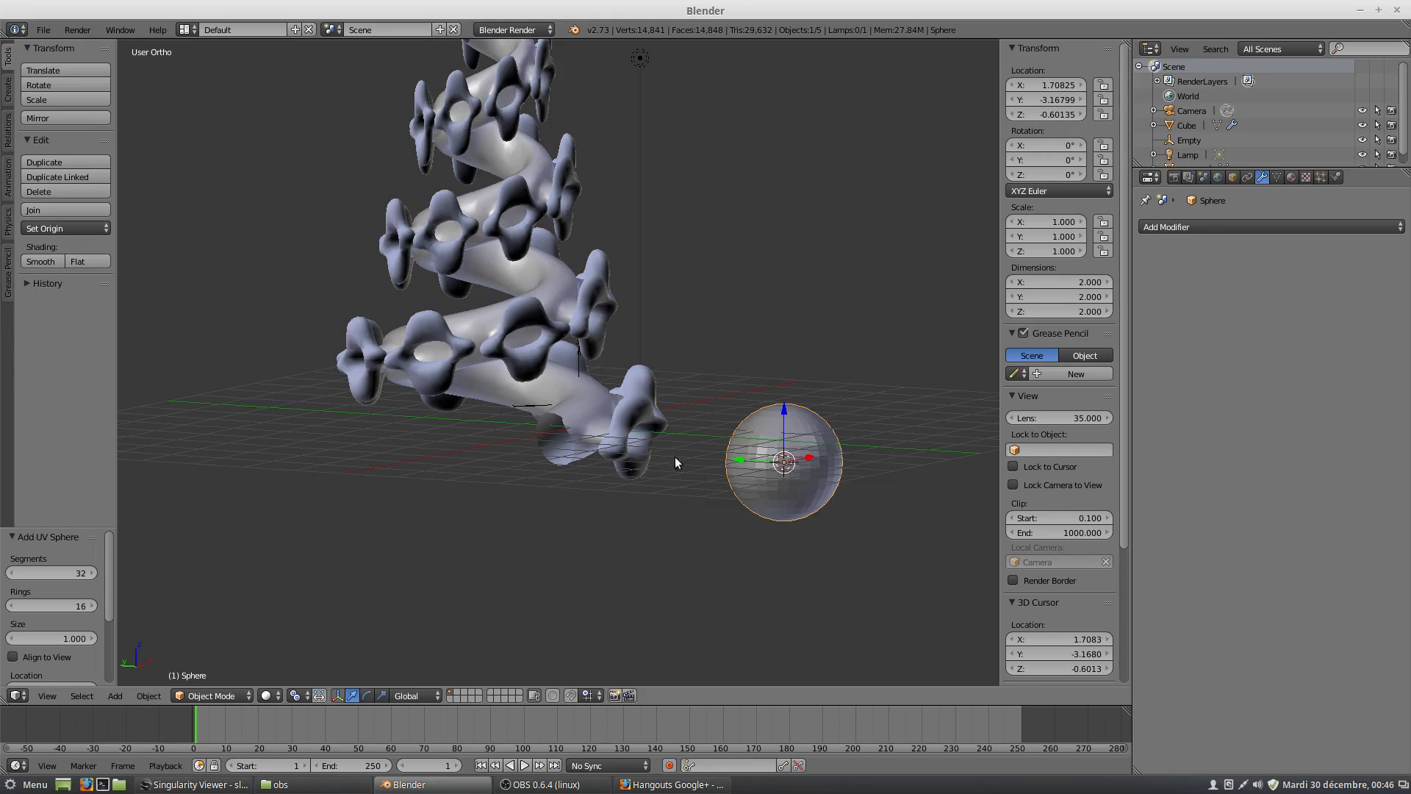
{"action": "right_click", "coordinate": [594, 424]}
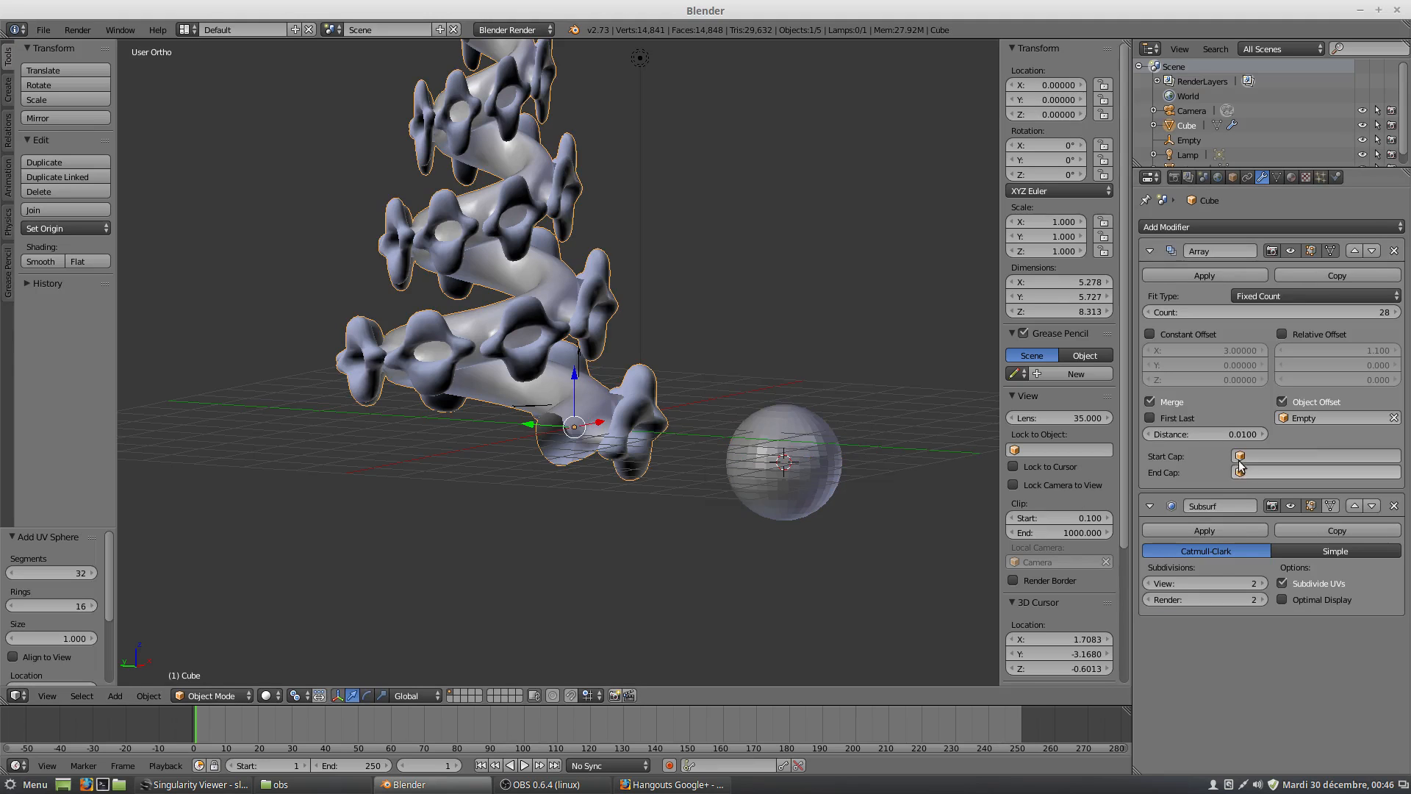
Assign the Sphere as both start cap and end cap of the spiral's Array modifier and check both ends.
{"action": "left_click", "coordinate": [1239, 455]}
{"action": "left_click", "coordinate": [1246, 478]}
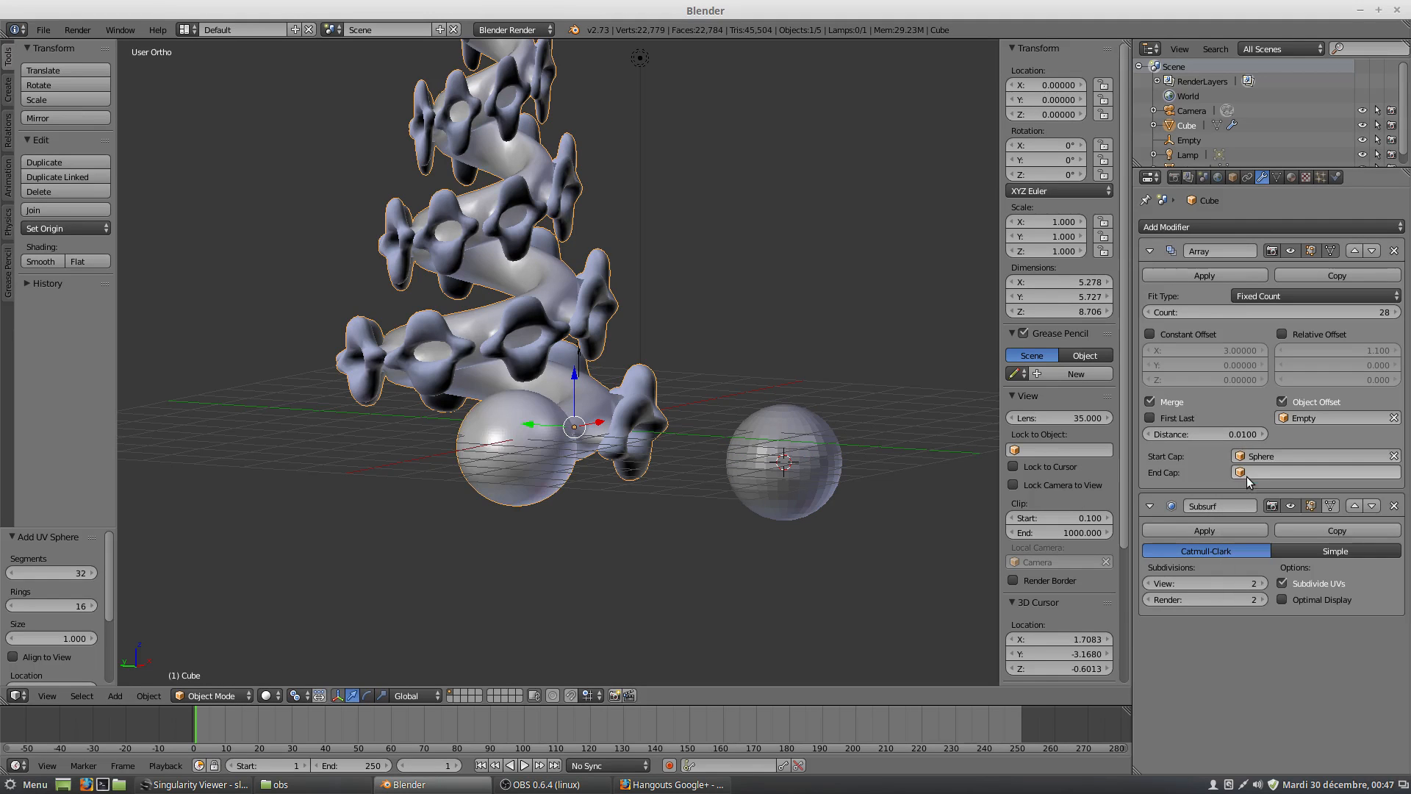
{"action": "middle_click_drag", "start_coordinate": [885, 465], "coordinate": [576, 405]}
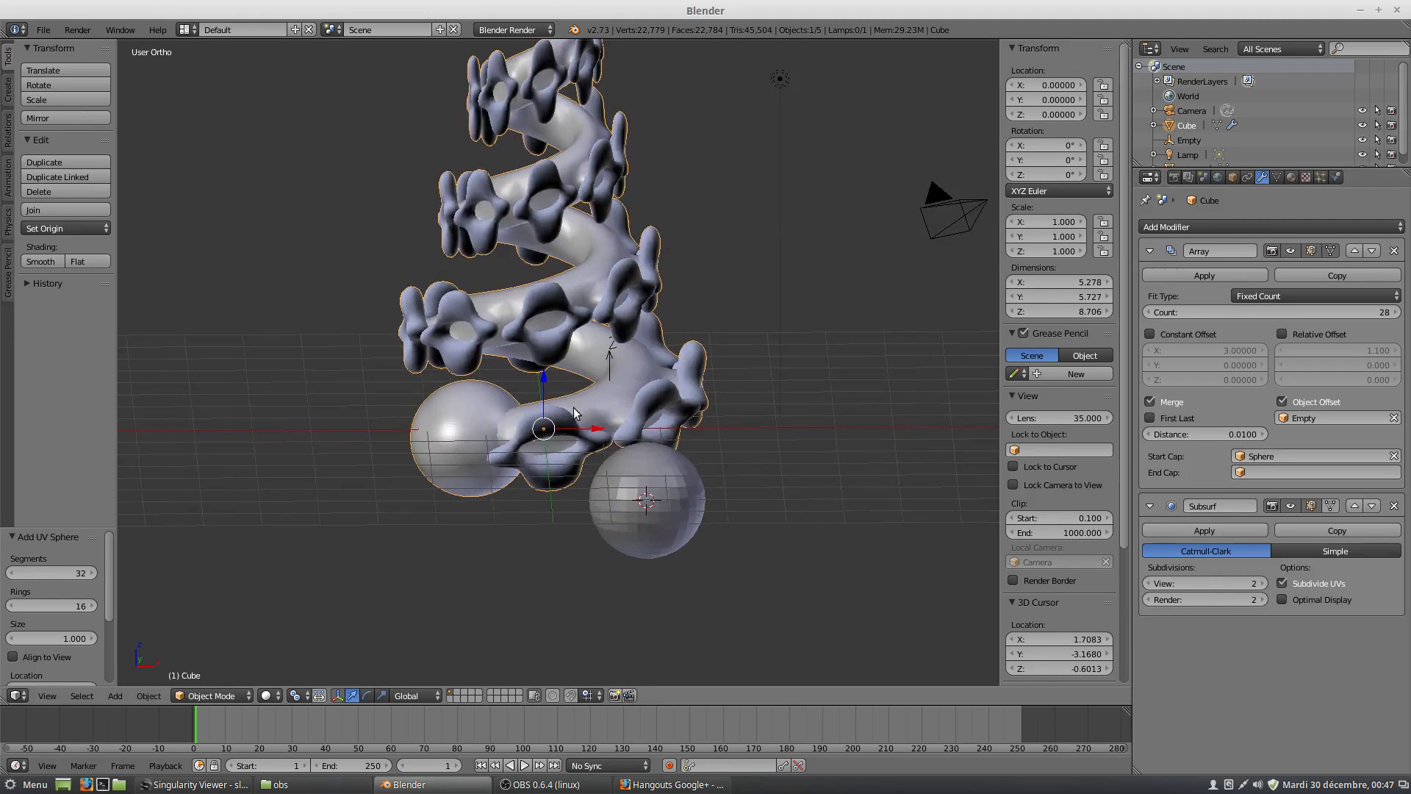
{"action": "scroll", "coordinate": [574, 412], "scroll_direction": "down", "scroll_amount": 3}
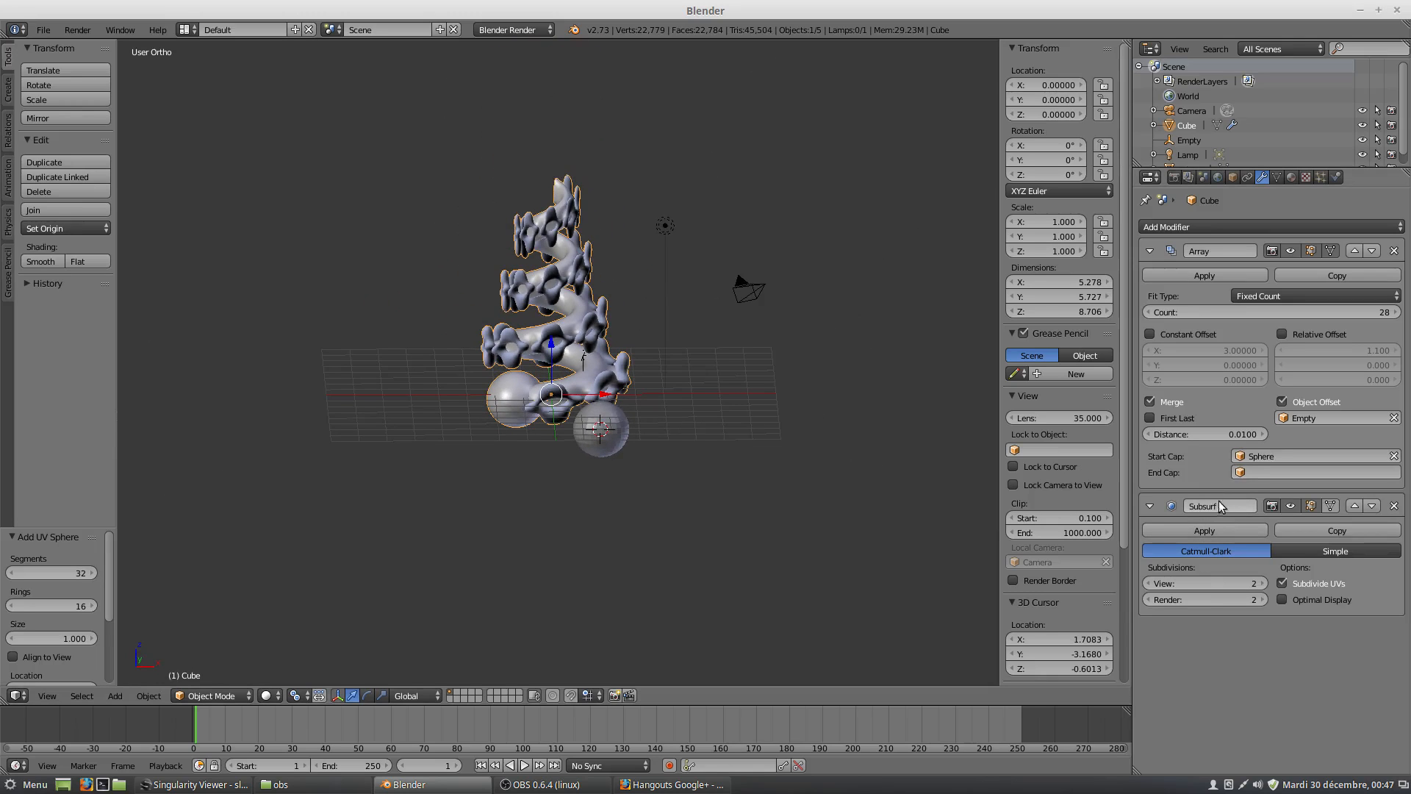
{"action": "left_click", "coordinate": [1242, 473]}
{"action": "left_click", "coordinate": [1248, 494]}
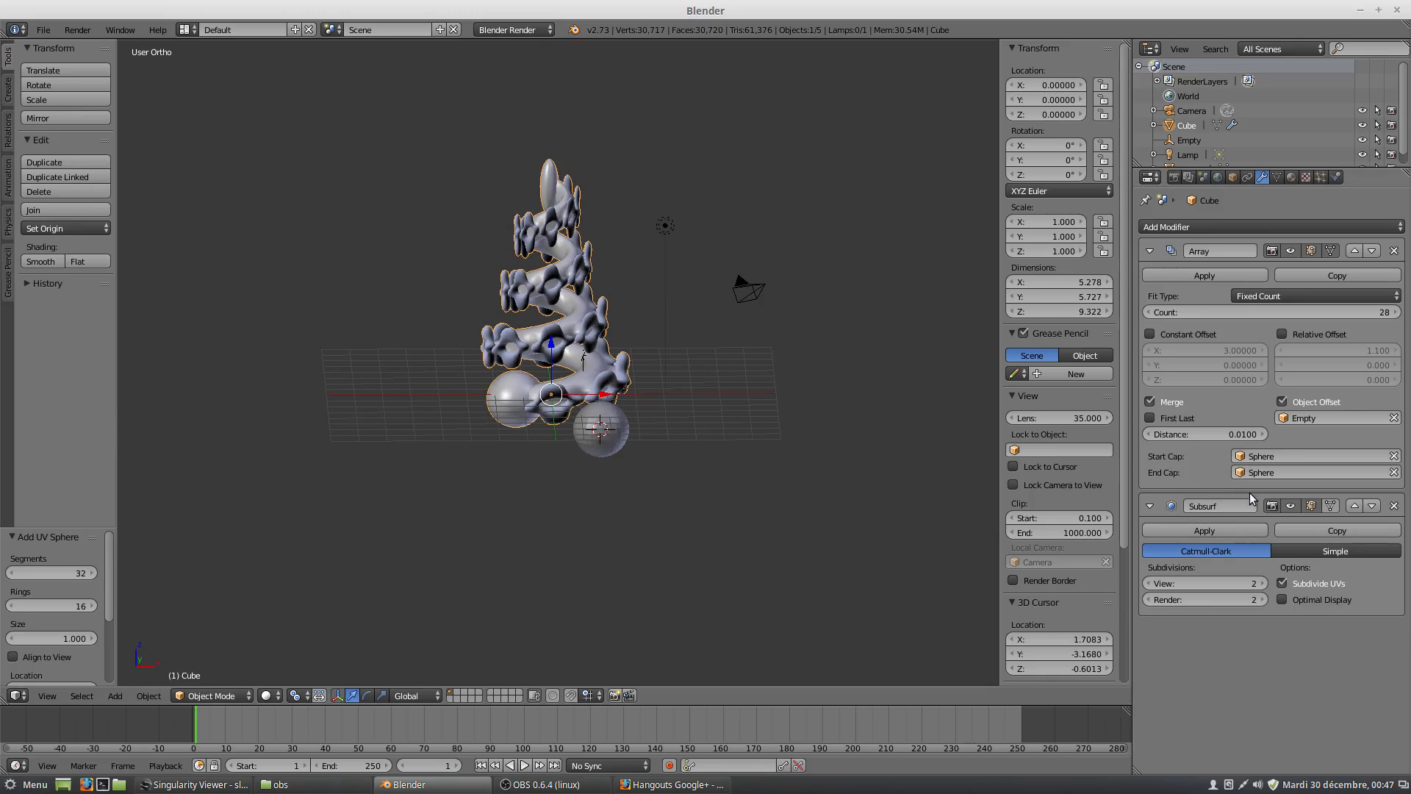
{"action": "middle_click_drag", "start_coordinate": [669, 377], "coordinate": [749, 363]}
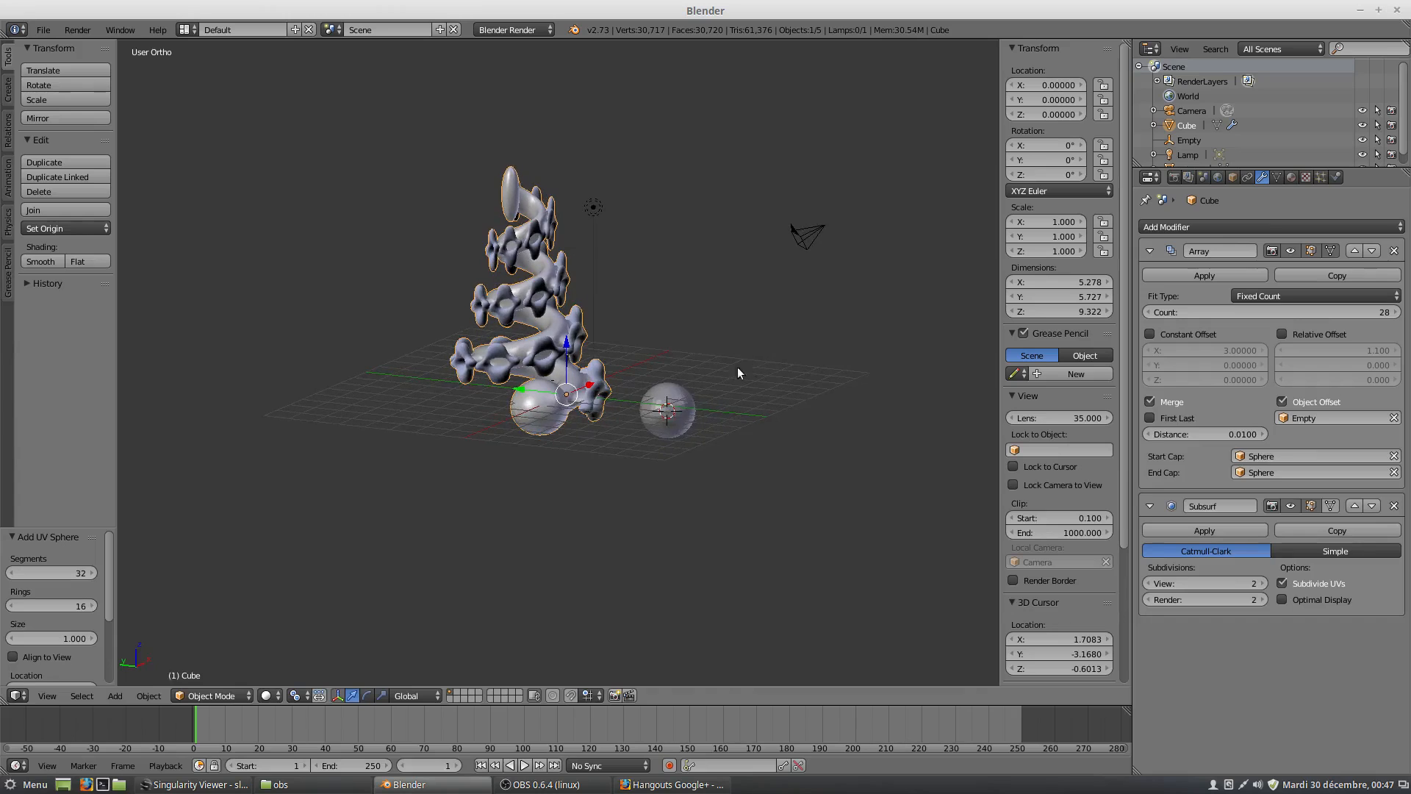
{"action": "scroll", "coordinate": [657, 392], "scroll_direction": "up", "scroll_amount": 2}
{"action": "middle_click_drag", "start_coordinate": [717, 432], "coordinate": [632, 420]}
{"action": "scroll", "coordinate": [642, 419], "scroll_direction": "up", "scroll_amount": 2}
{"action": "middle_click_drag", "start_coordinate": [683, 459], "coordinate": [662, 481]}
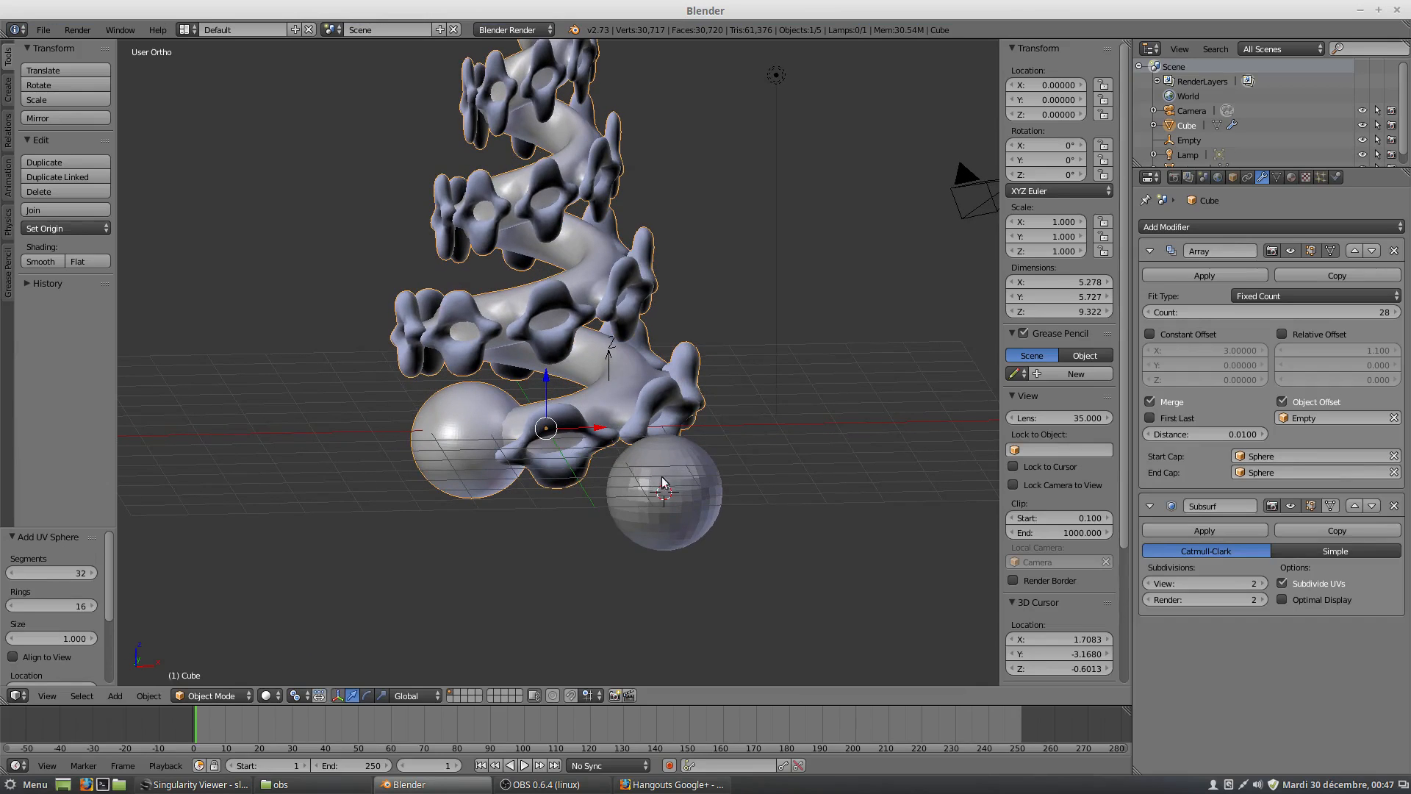
Select the separate sphere, scale it to about 0.969, and flatten it along Z by a factor of about 0.306.
{"action": "right_click", "coordinate": [689, 496]}
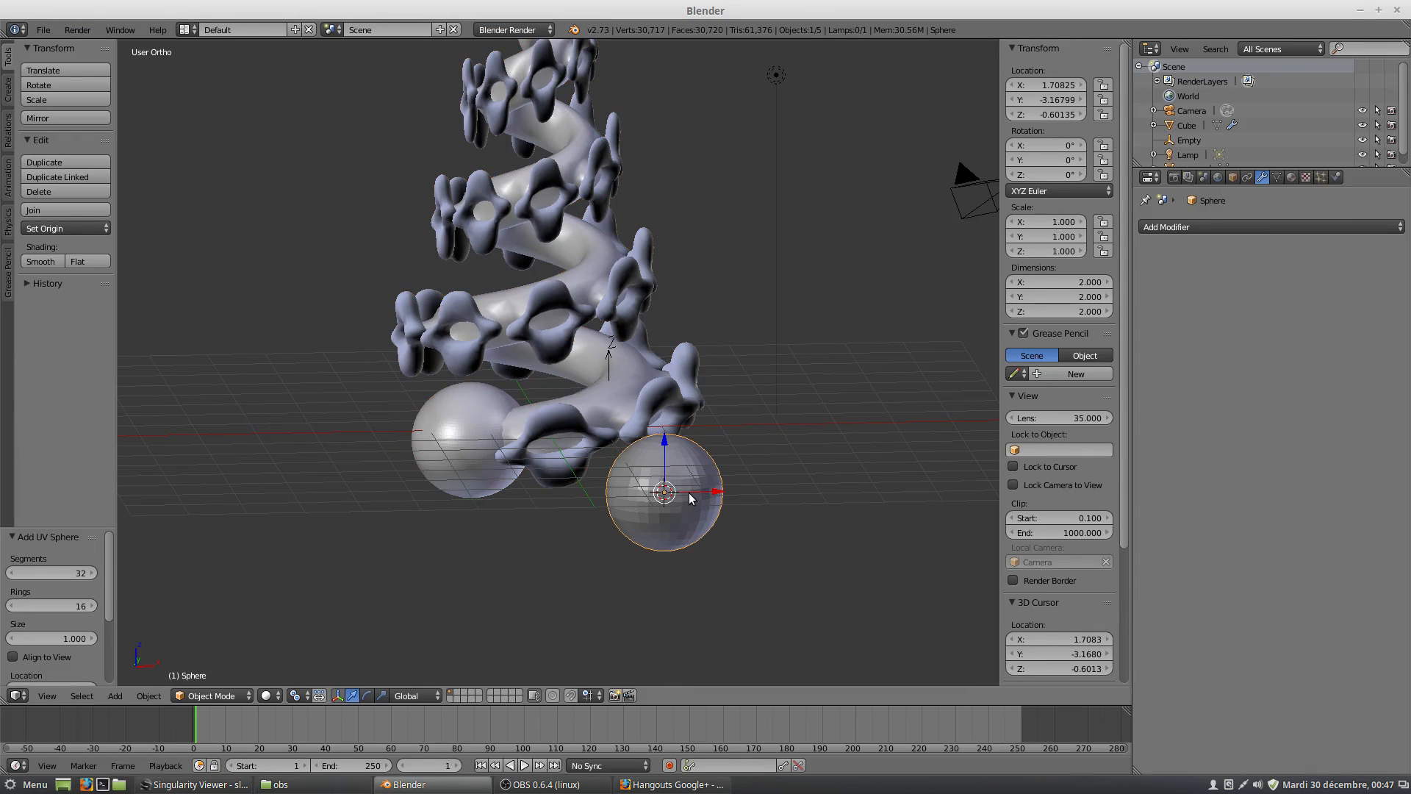
{"action": "key", "text": "s"}
{"action": "left_click", "coordinate": [777, 490]}
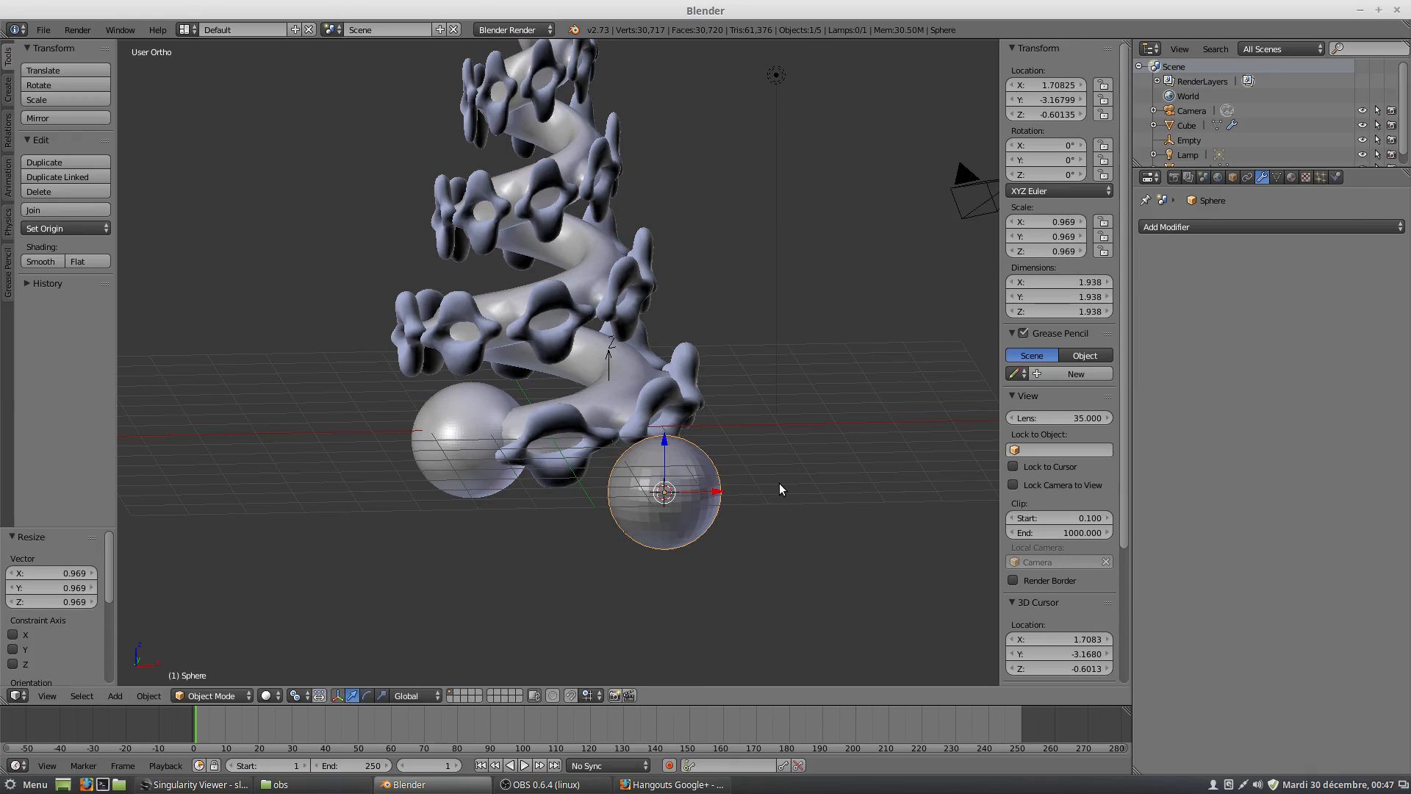
{"action": "key", "text": "s"}
{"action": "key", "text": "z"}
{"action": "left_click", "coordinate": [700, 490]}
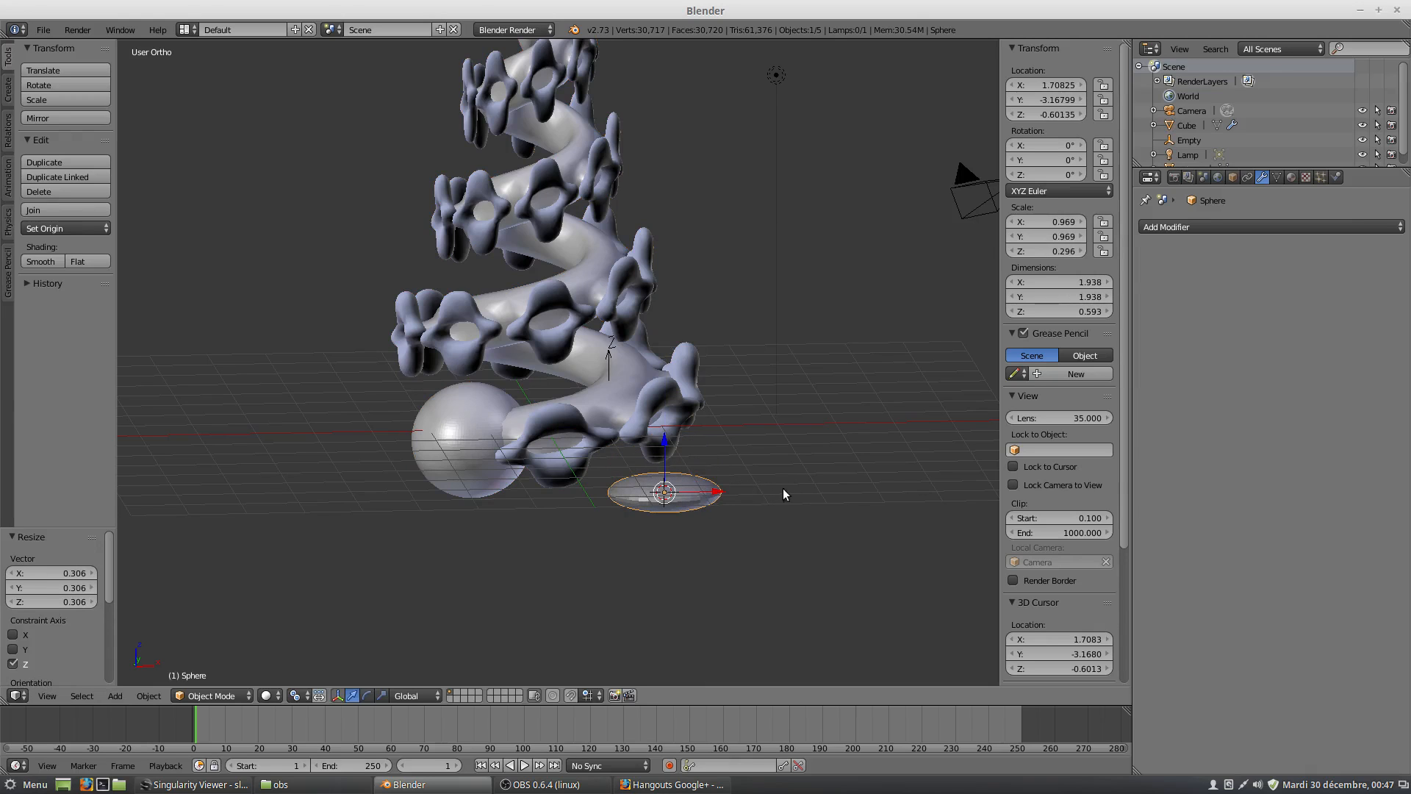
Rotate the flattened sphere about -60.8° around Z and about -63.6° around global X.
{"action": "key", "text": "r"}
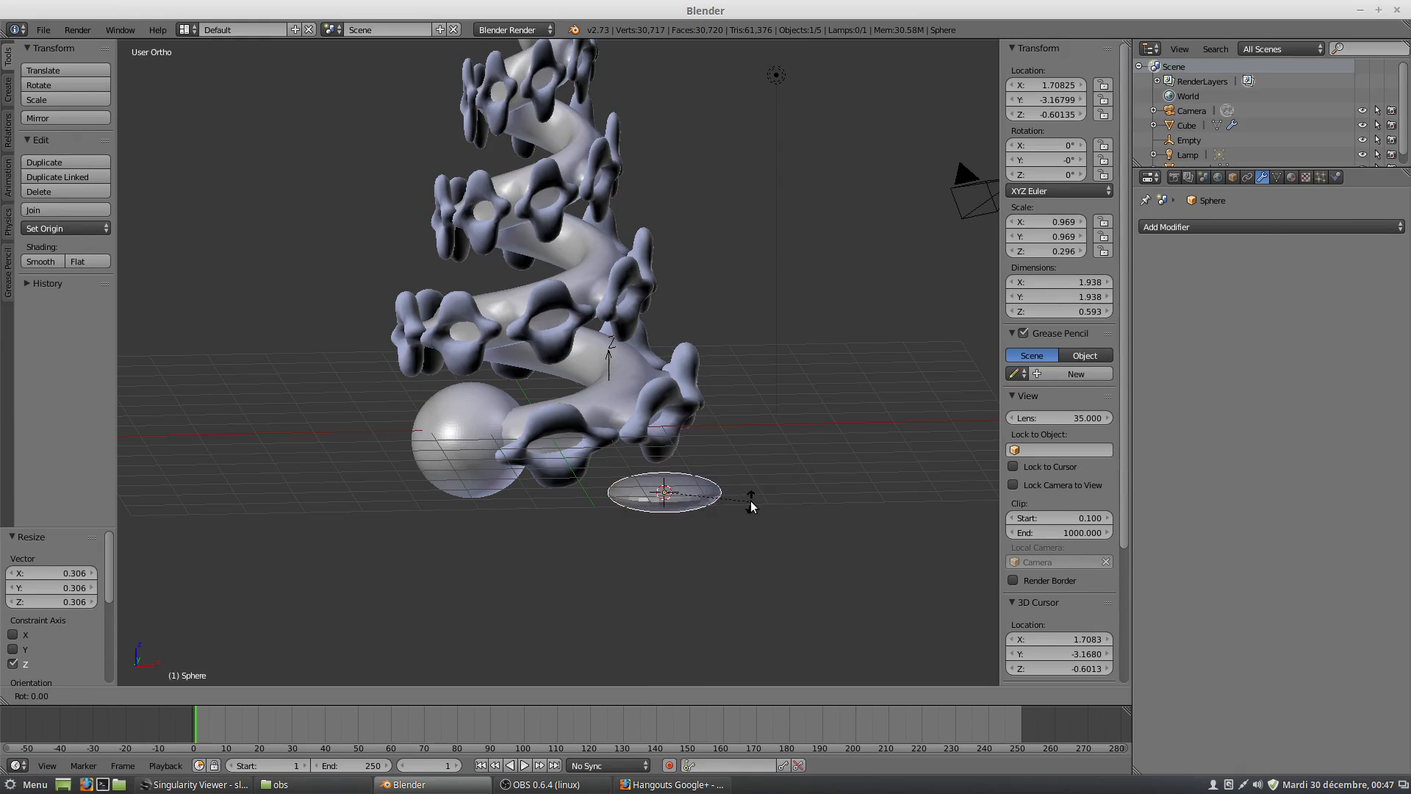
{"action": "key", "text": "z"}
{"action": "left_click", "coordinate": [709, 603]}
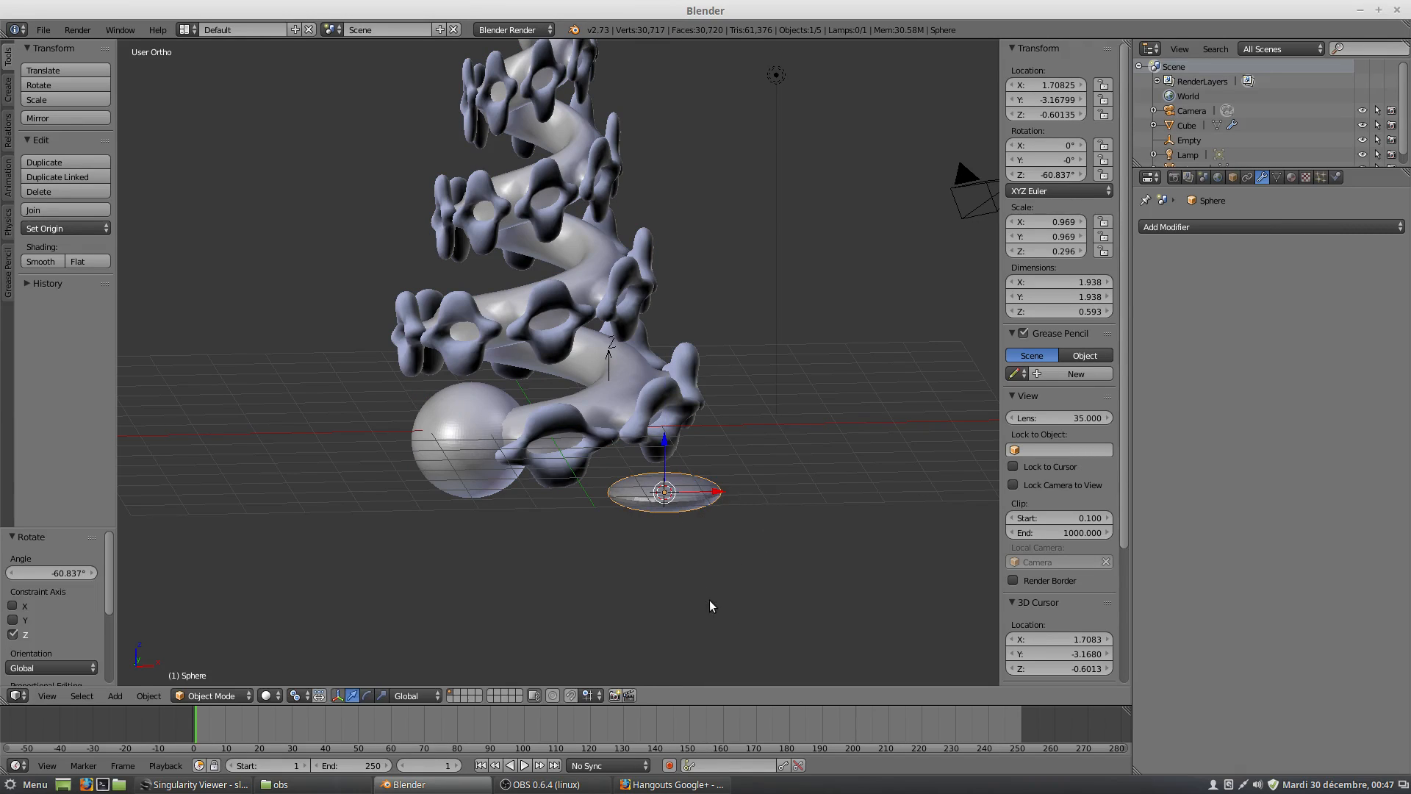
{"action": "key", "text": "x"}
{"action": "left_click", "coordinate": [784, 514]}
{"action": "key", "text": "r"}
{"action": "key", "text": "x"}
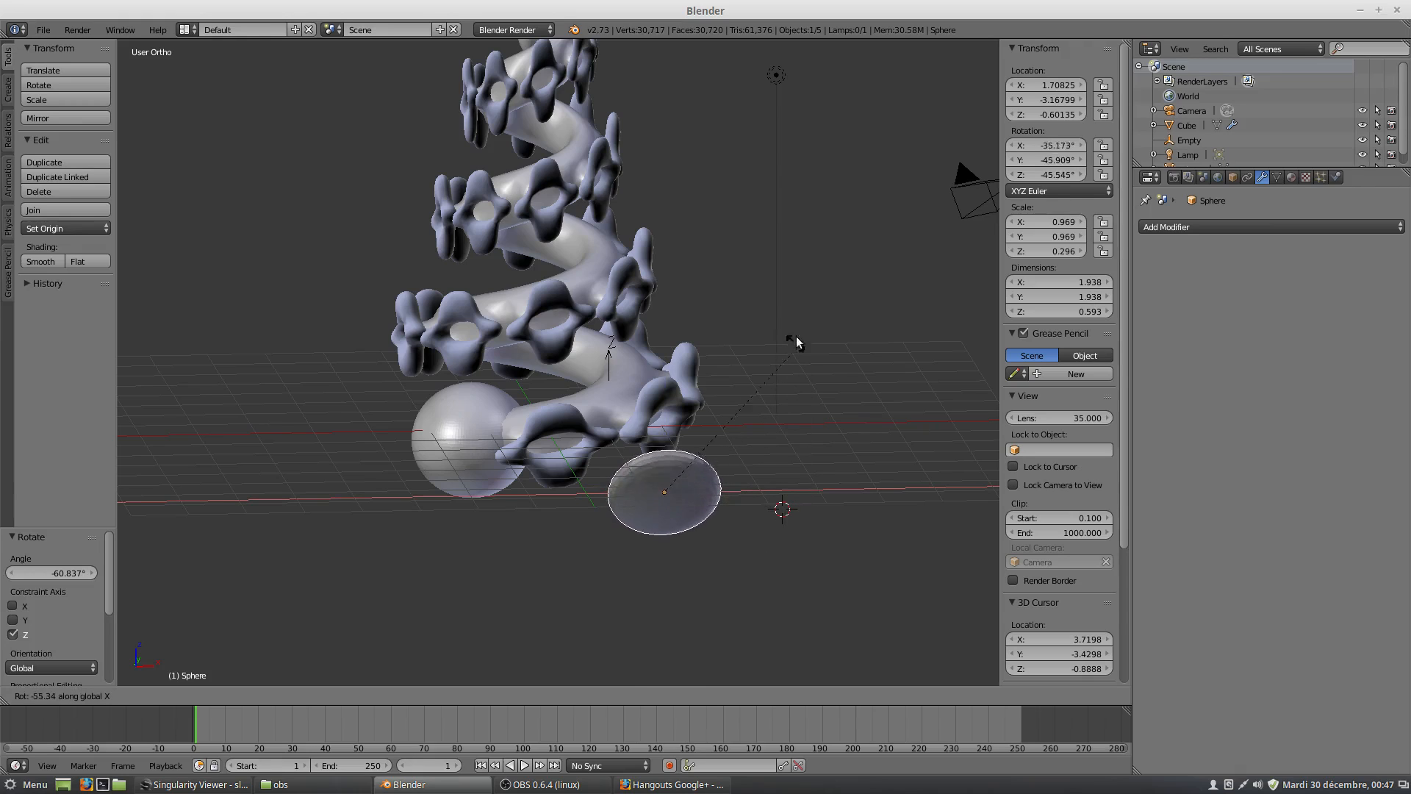
{"action": "left_click", "coordinate": [788, 311]}
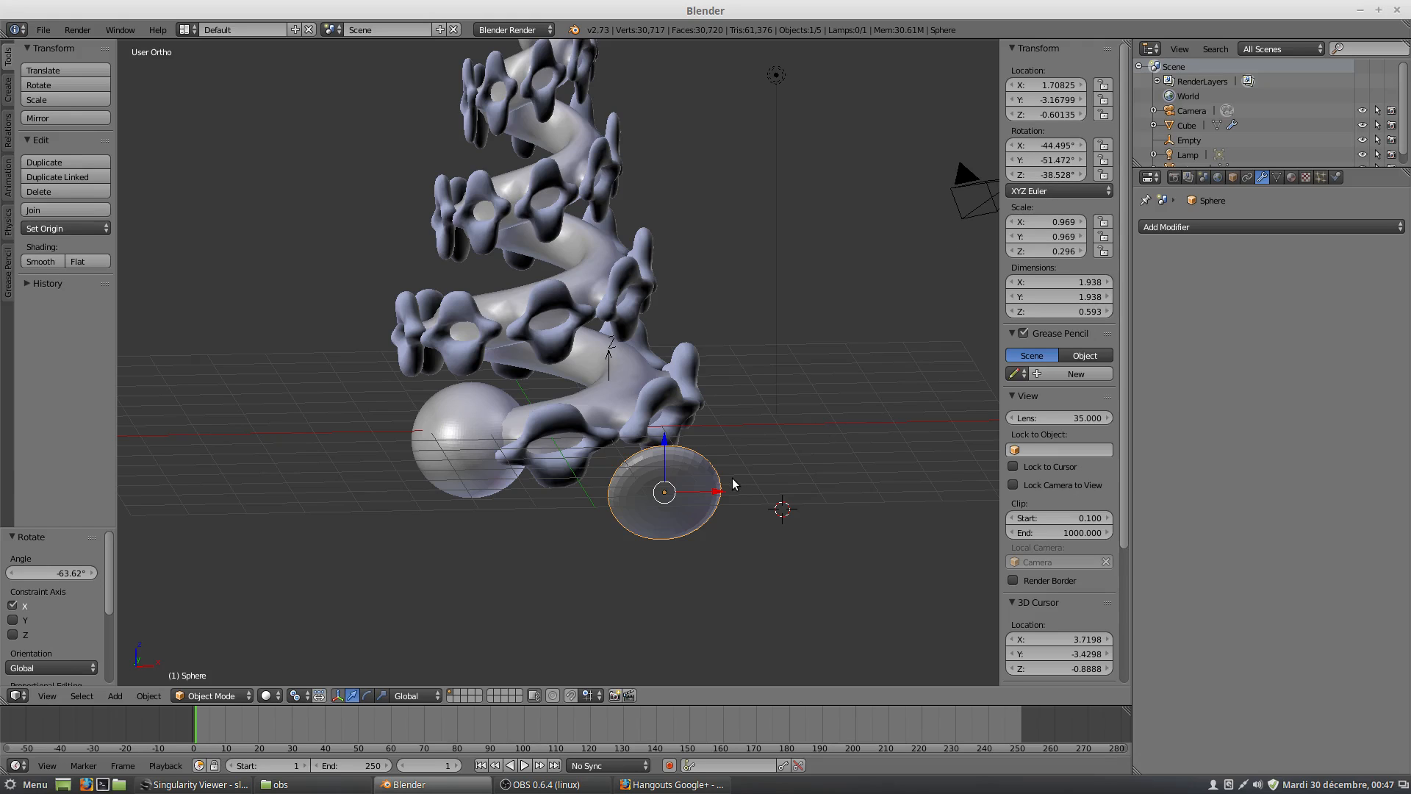
Apply the rotation and scale of the flattened sphere to its mesh data.
{"action": "key", "text": "ctrl+a"}
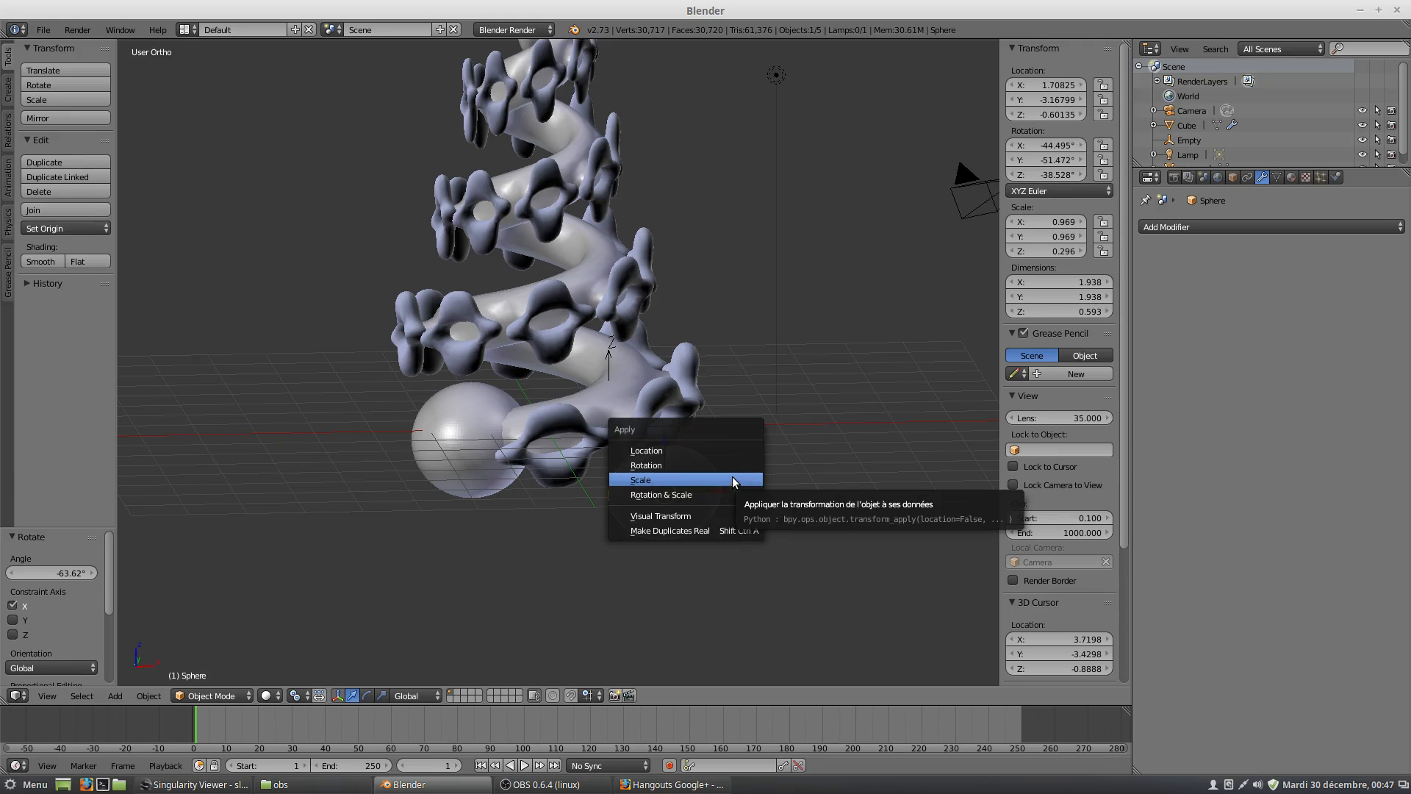
{"action": "left_click", "coordinate": [730, 466]}
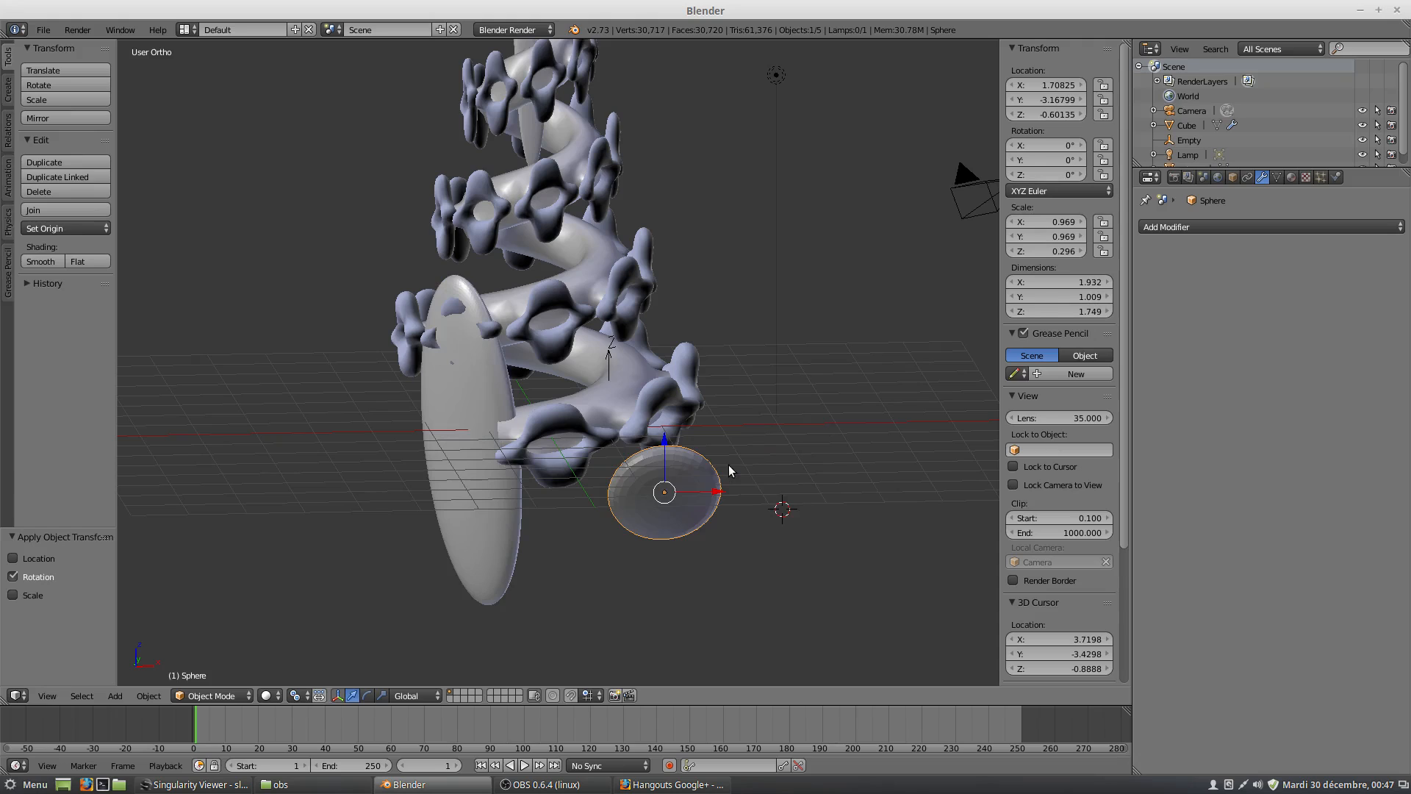
{"action": "key", "text": "ctrl+a"}
{"action": "left_click", "coordinate": [725, 482]}
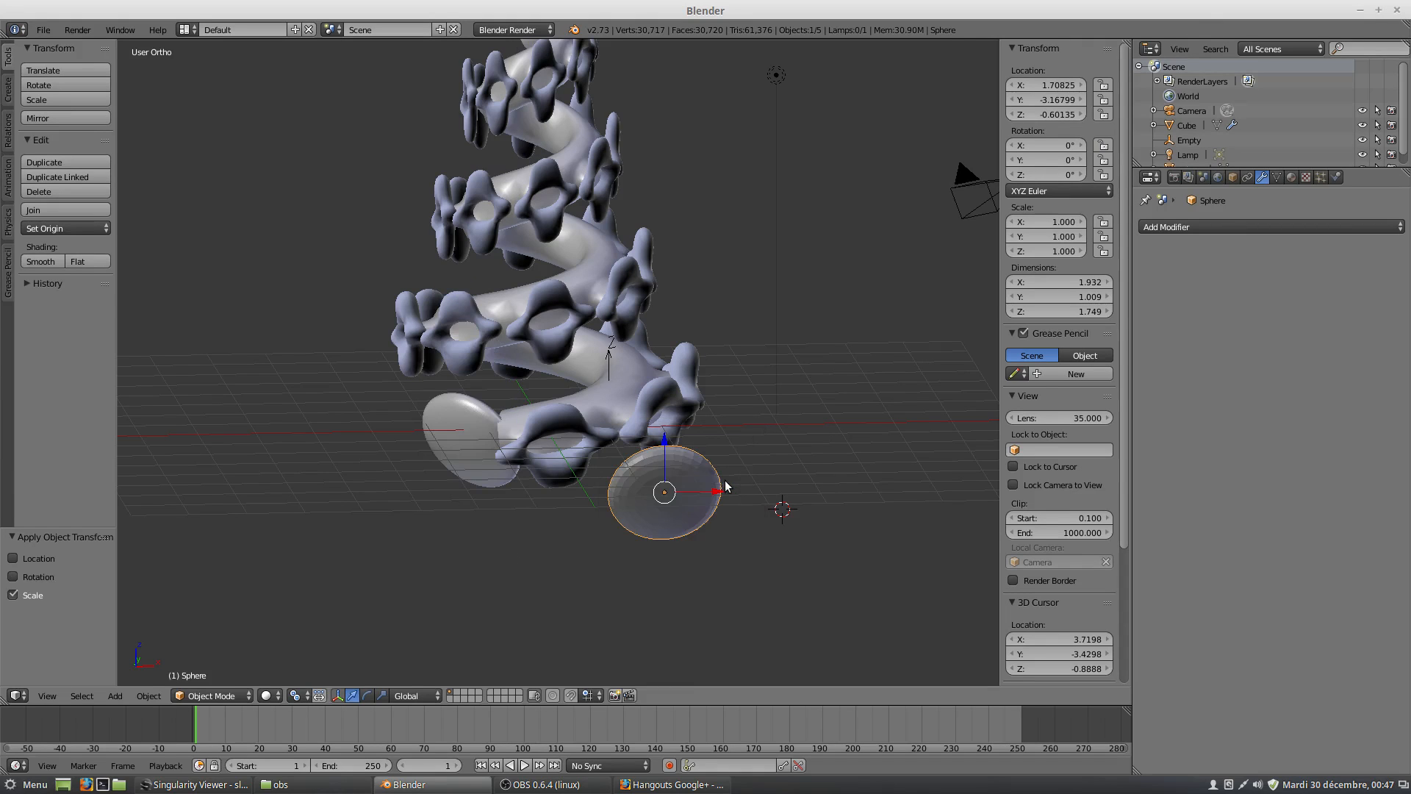
{"action": "left_click", "coordinate": [18, 576]}
Try applying the flattened sphere's location too, examine the caps, and exclude the location from the applied transforms again.
{"action": "left_click", "coordinate": [14, 560]}
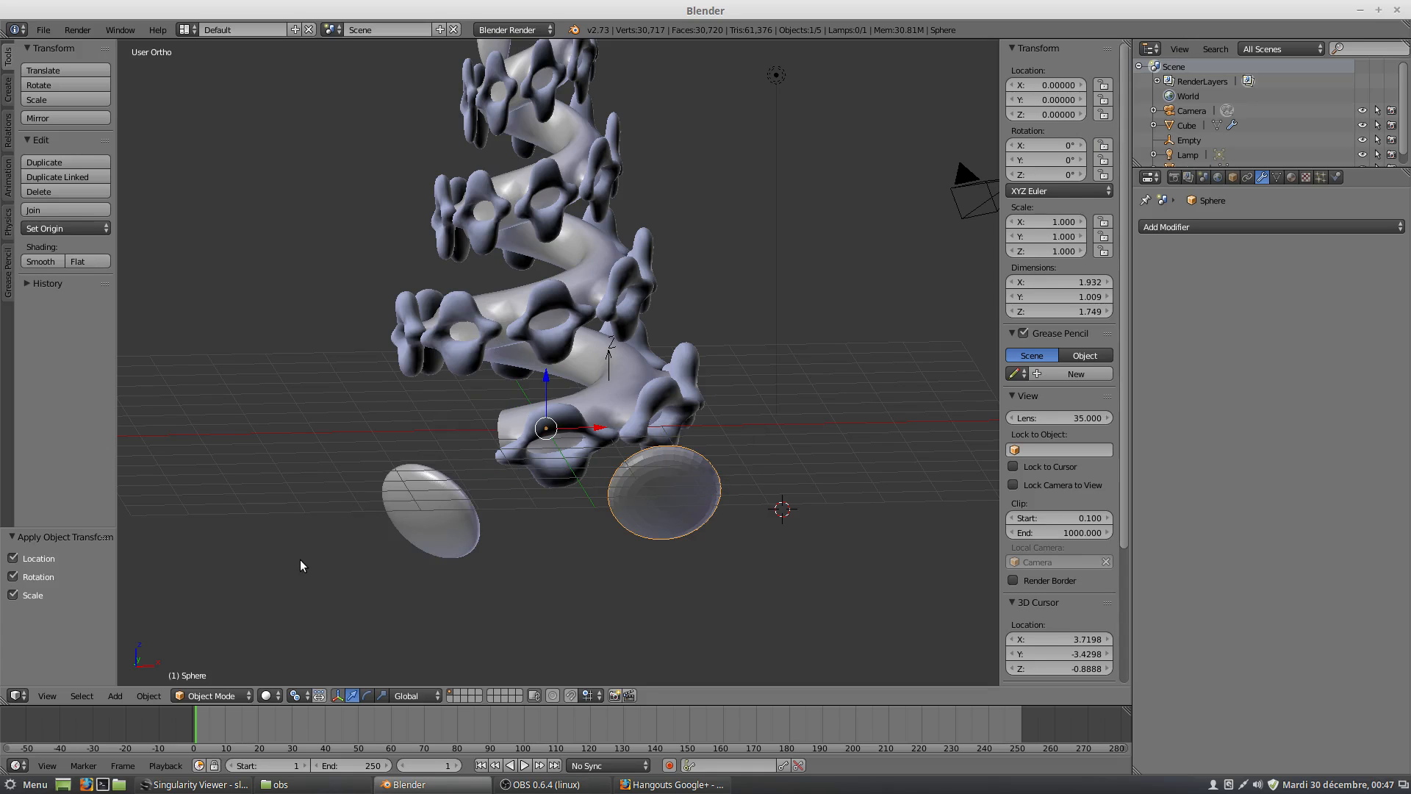
{"action": "middle_click_drag", "start_coordinate": [481, 520], "coordinate": [579, 537]}
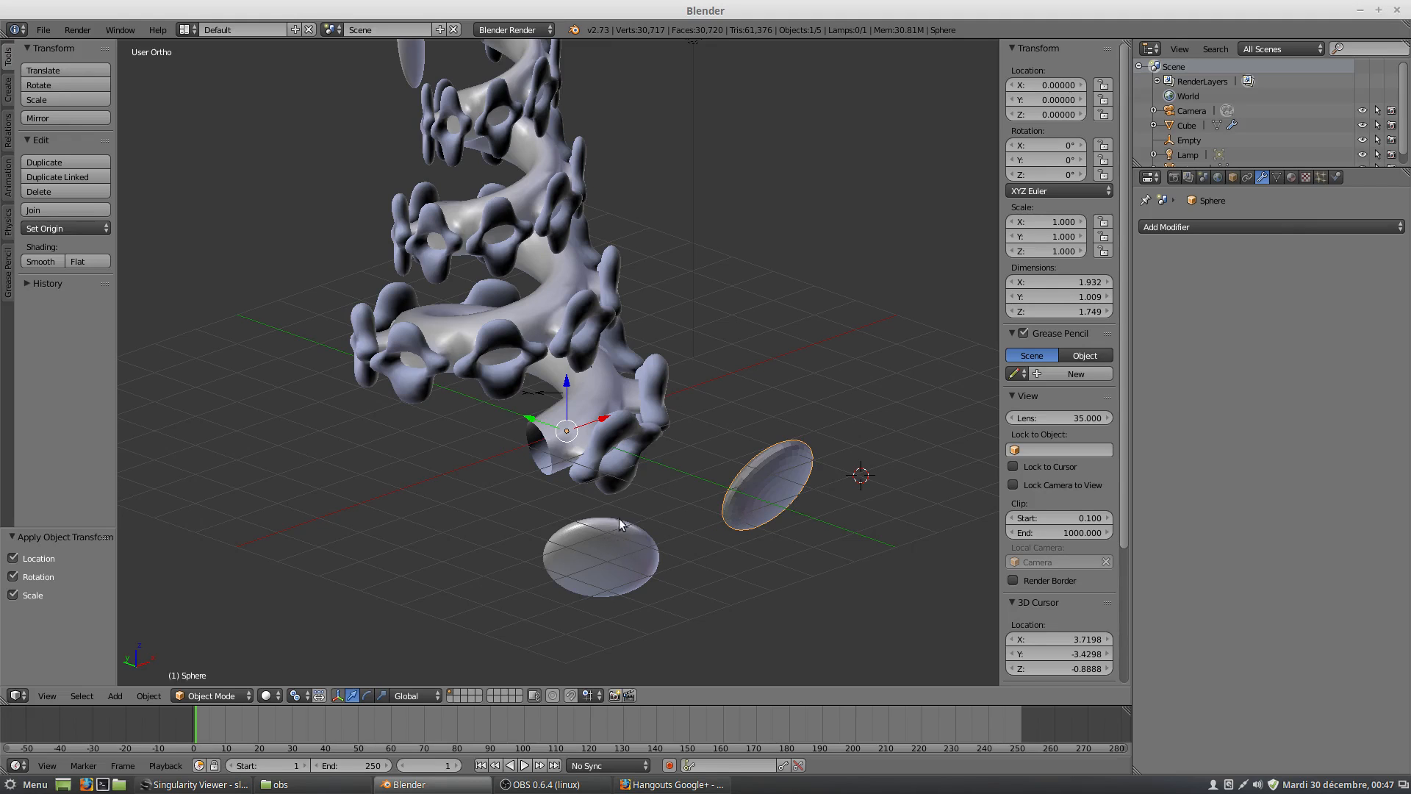
{"action": "middle_click_drag", "start_coordinate": [619, 518], "coordinate": [528, 448]}
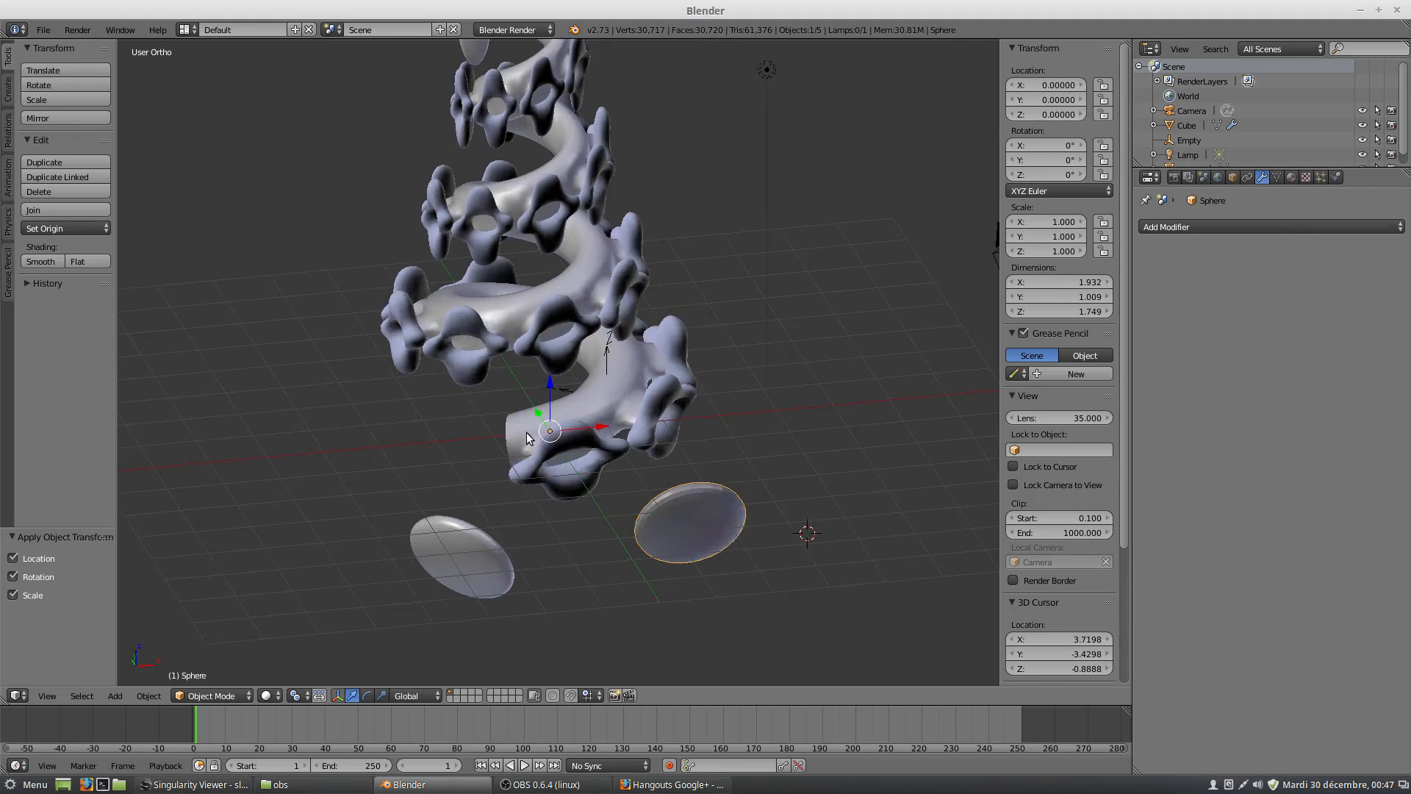
{"action": "left_click", "coordinate": [17, 558]}
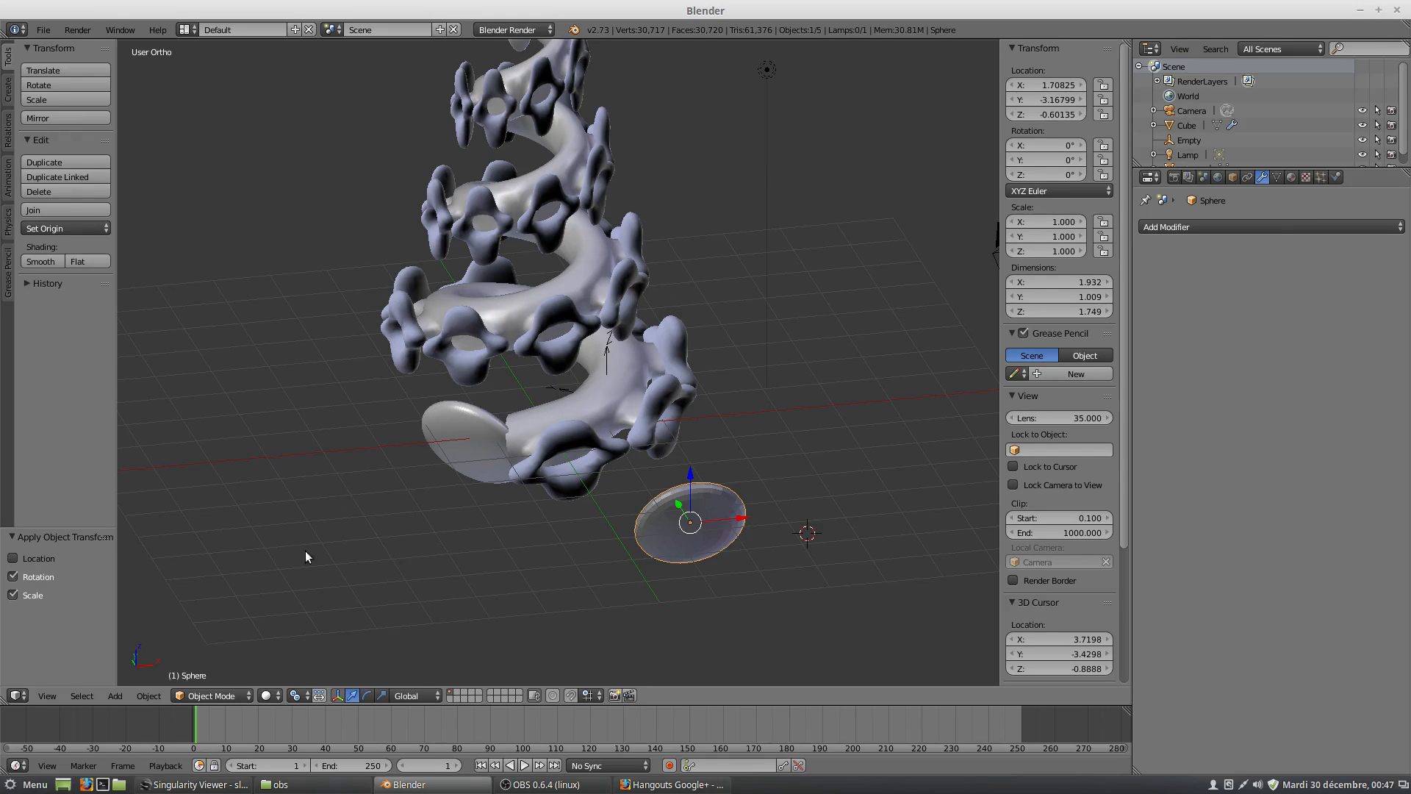
Rotate the flattened sphere freely by about -163.4°, apply its rotation, and check the caps on the spiral.
{"action": "middle_click_drag", "start_coordinate": [305, 552], "coordinate": [717, 551]}
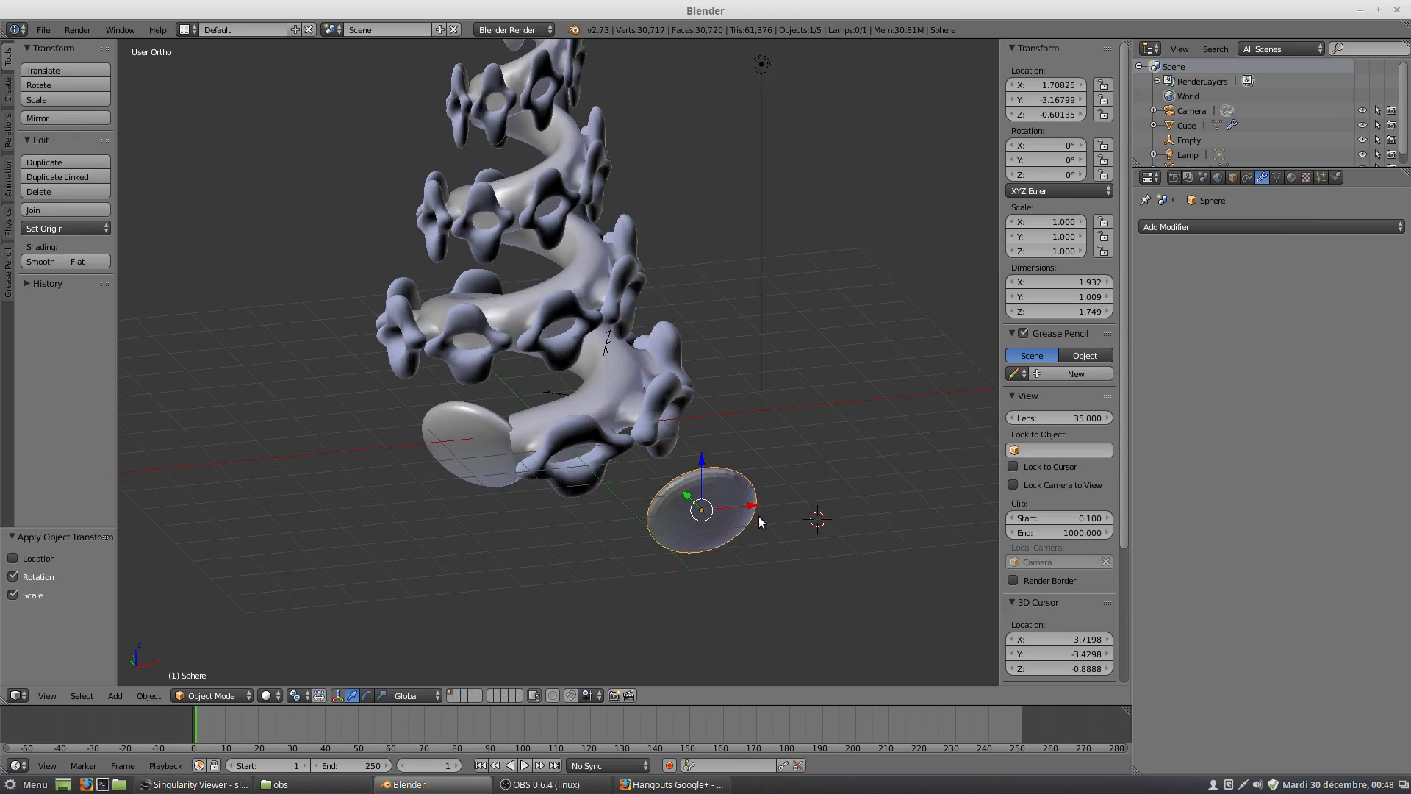
{"action": "key", "text": "r"}
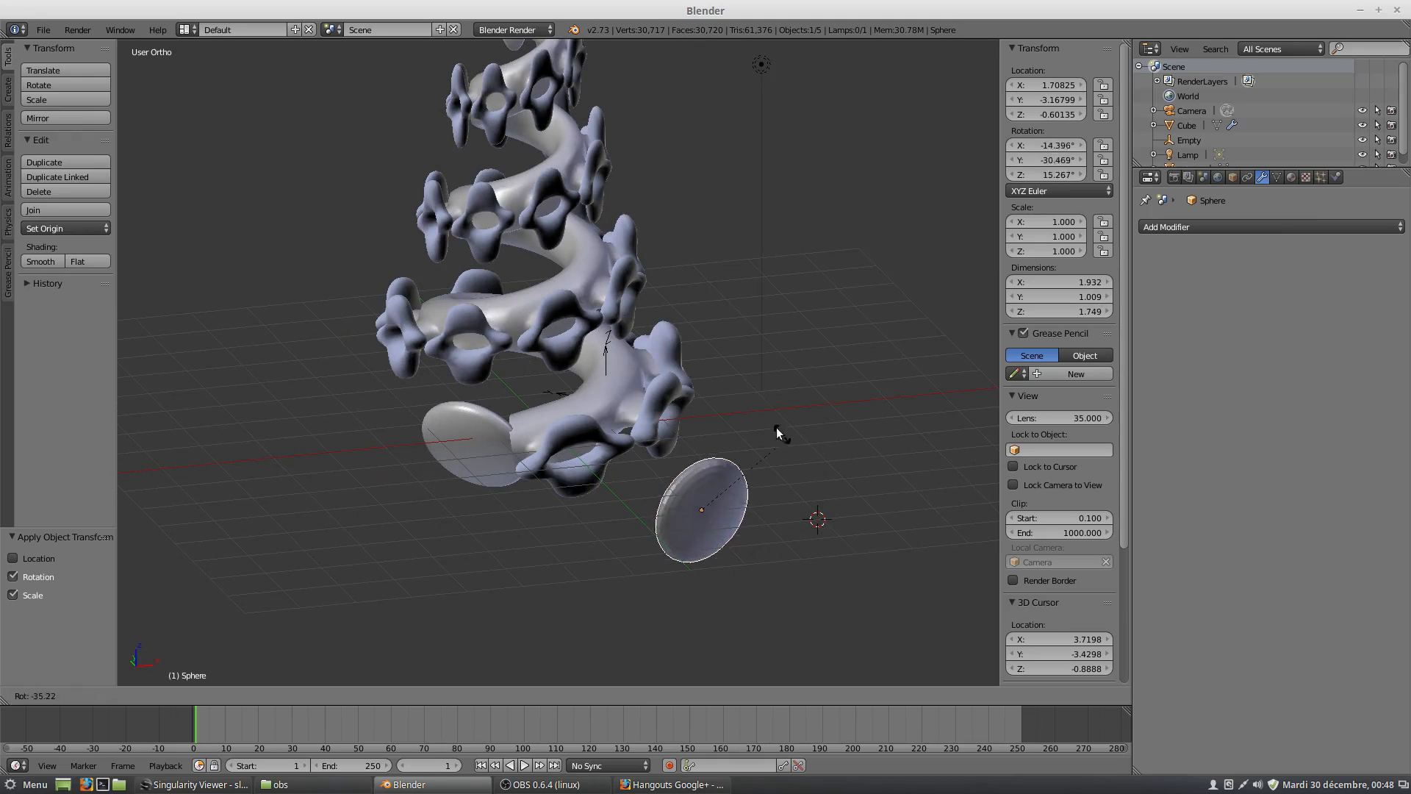
{"action": "left_click", "coordinate": [582, 483]}
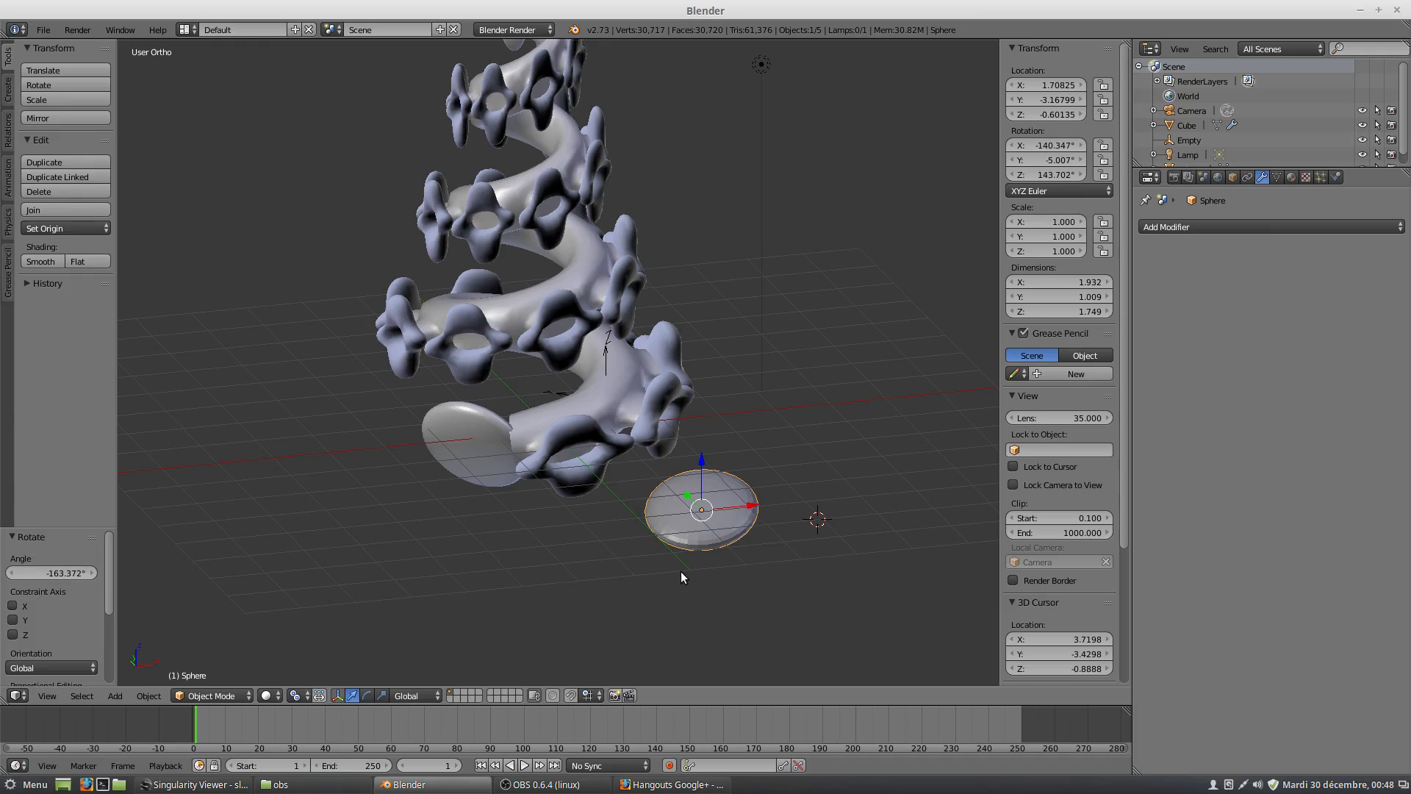
{"action": "key", "text": "ctrl+a"}
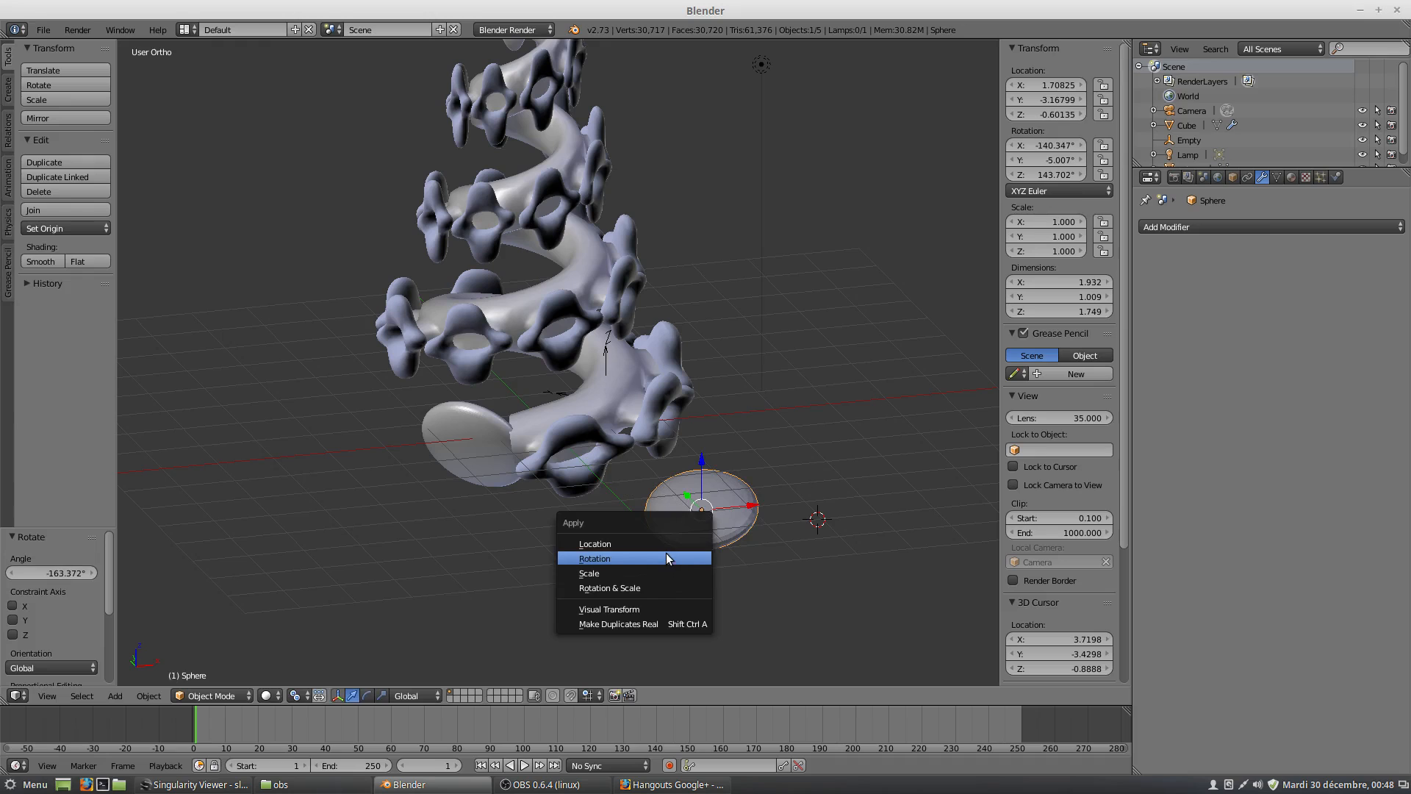
{"action": "left_click", "coordinate": [666, 556]}
{"action": "scroll", "coordinate": [654, 477], "scroll_direction": "down", "scroll_amount": 4}
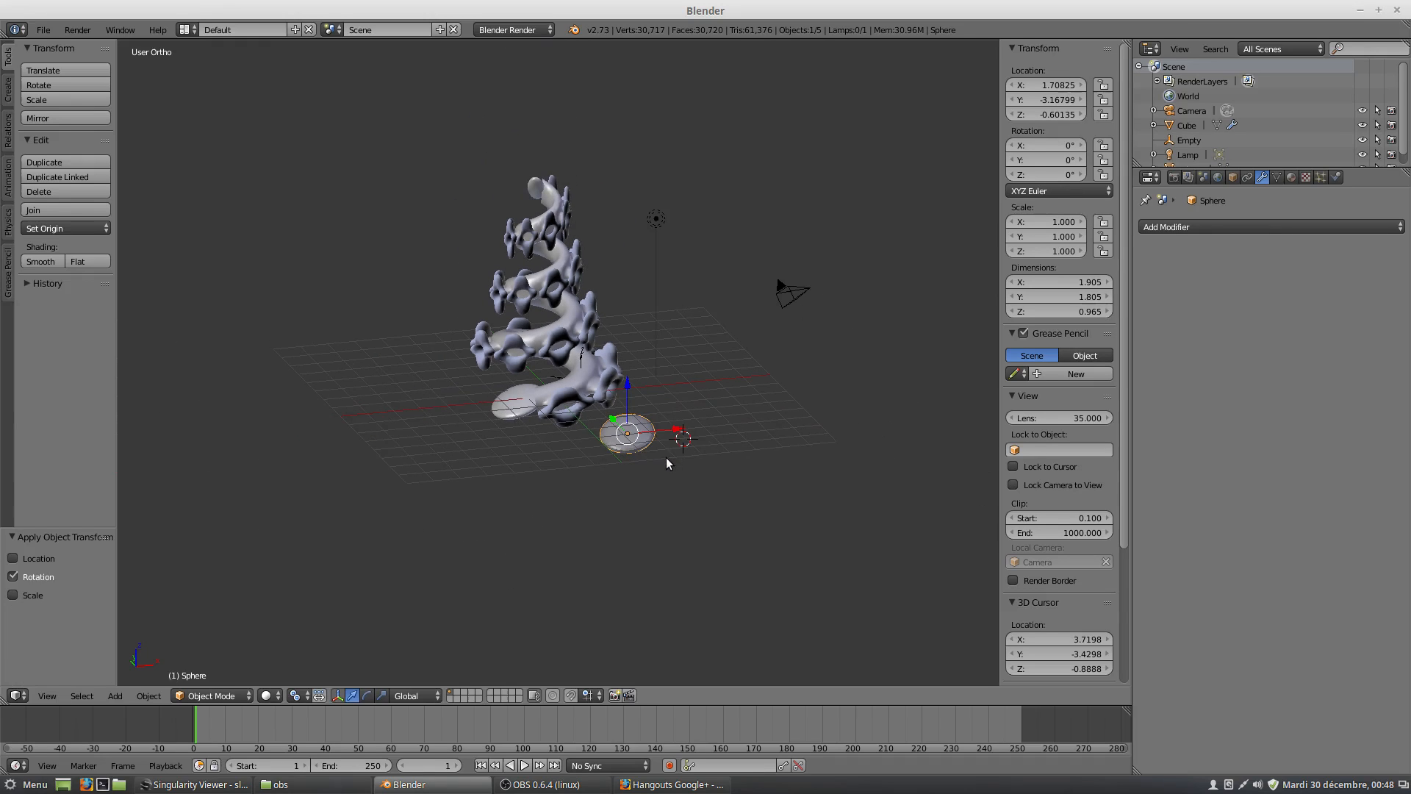
{"action": "middle_click_drag", "start_coordinate": [597, 372], "coordinate": [629, 467]}
{"action": "scroll", "coordinate": [629, 360], "scroll_direction": "up", "scroll_amount": 3}
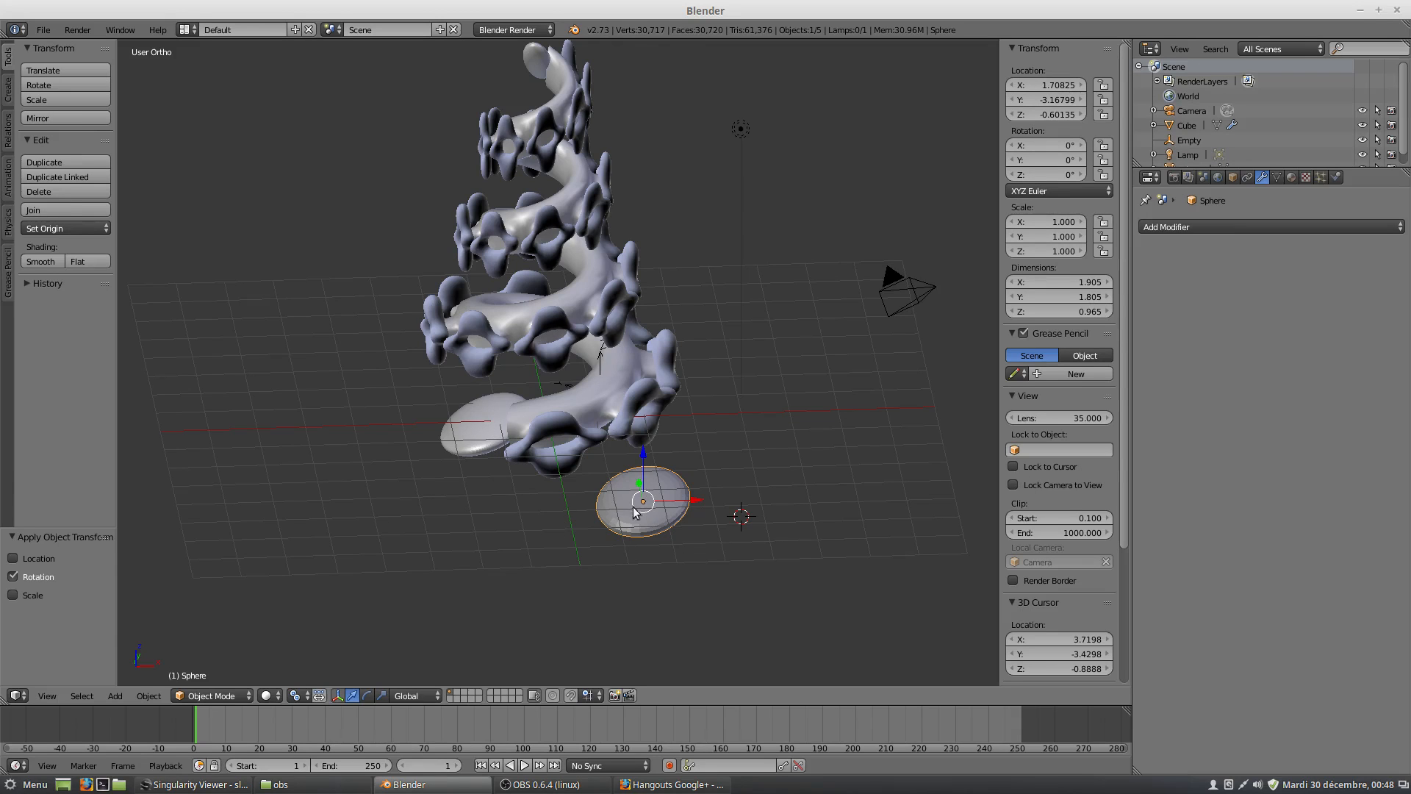
{"action": "middle_click_drag", "start_coordinate": [638, 512], "coordinate": [669, 461]}
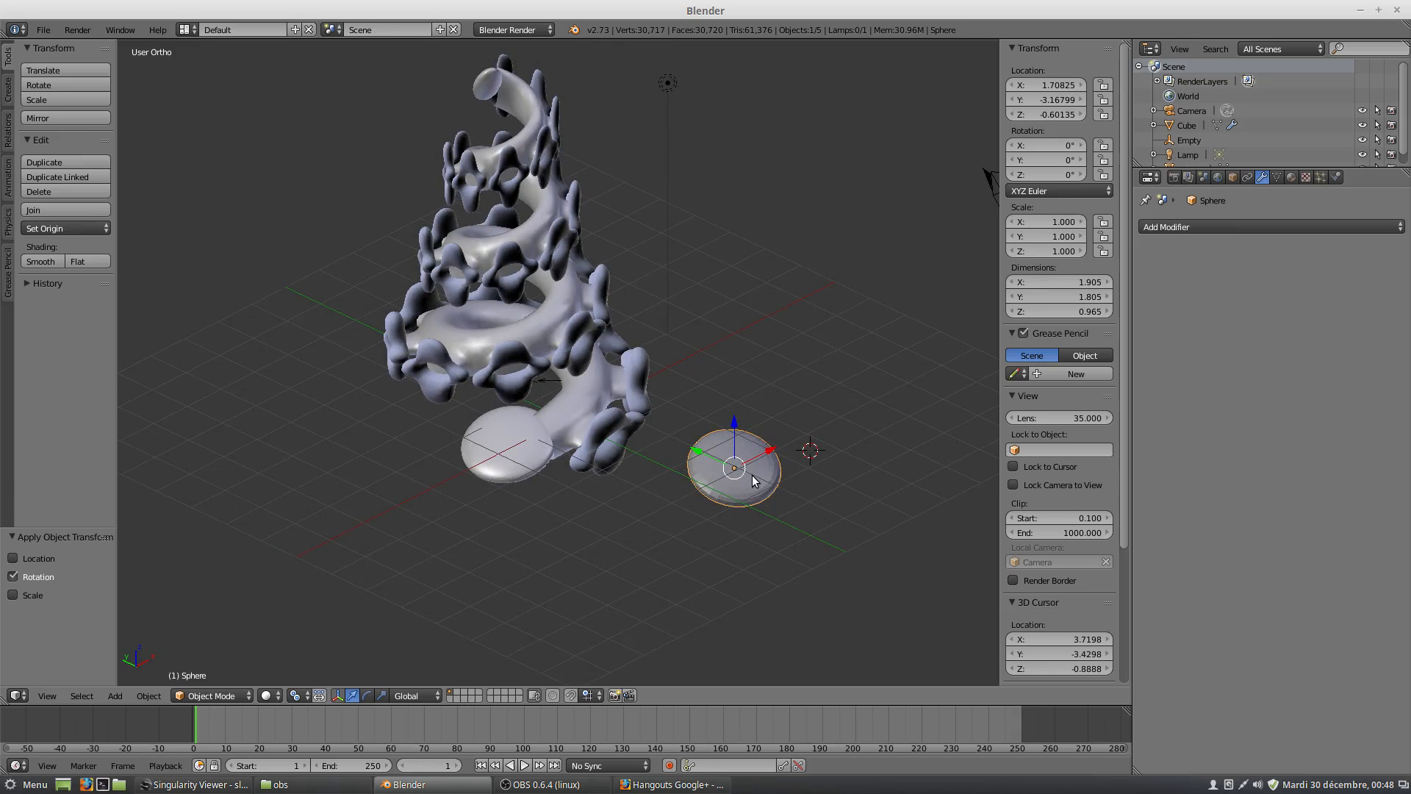
{"action": "middle_click_drag", "start_coordinate": [693, 479], "coordinate": [688, 477]}
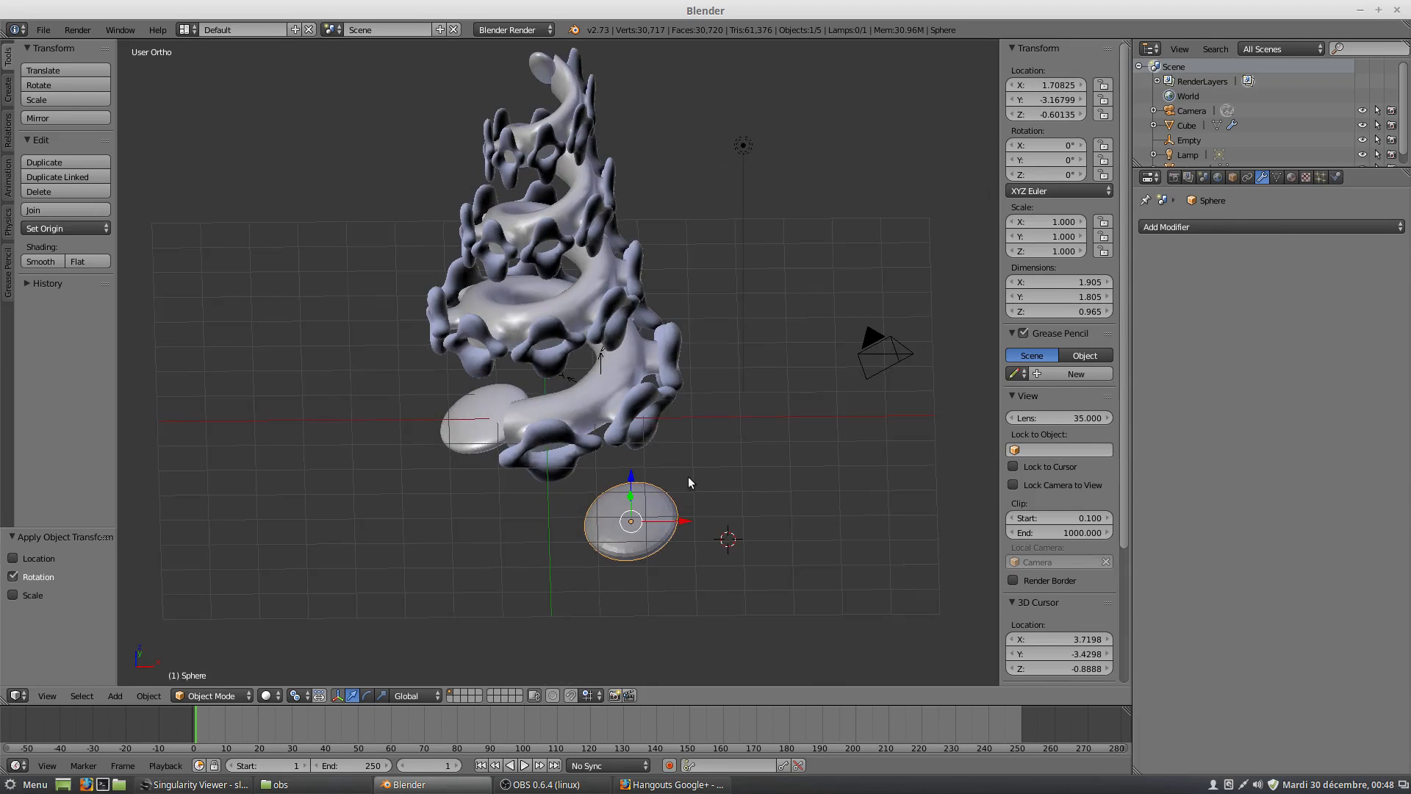
Select the spiral and change its Array modifier's fit type to Fit Length.
{"action": "right_click", "coordinate": [598, 295]}
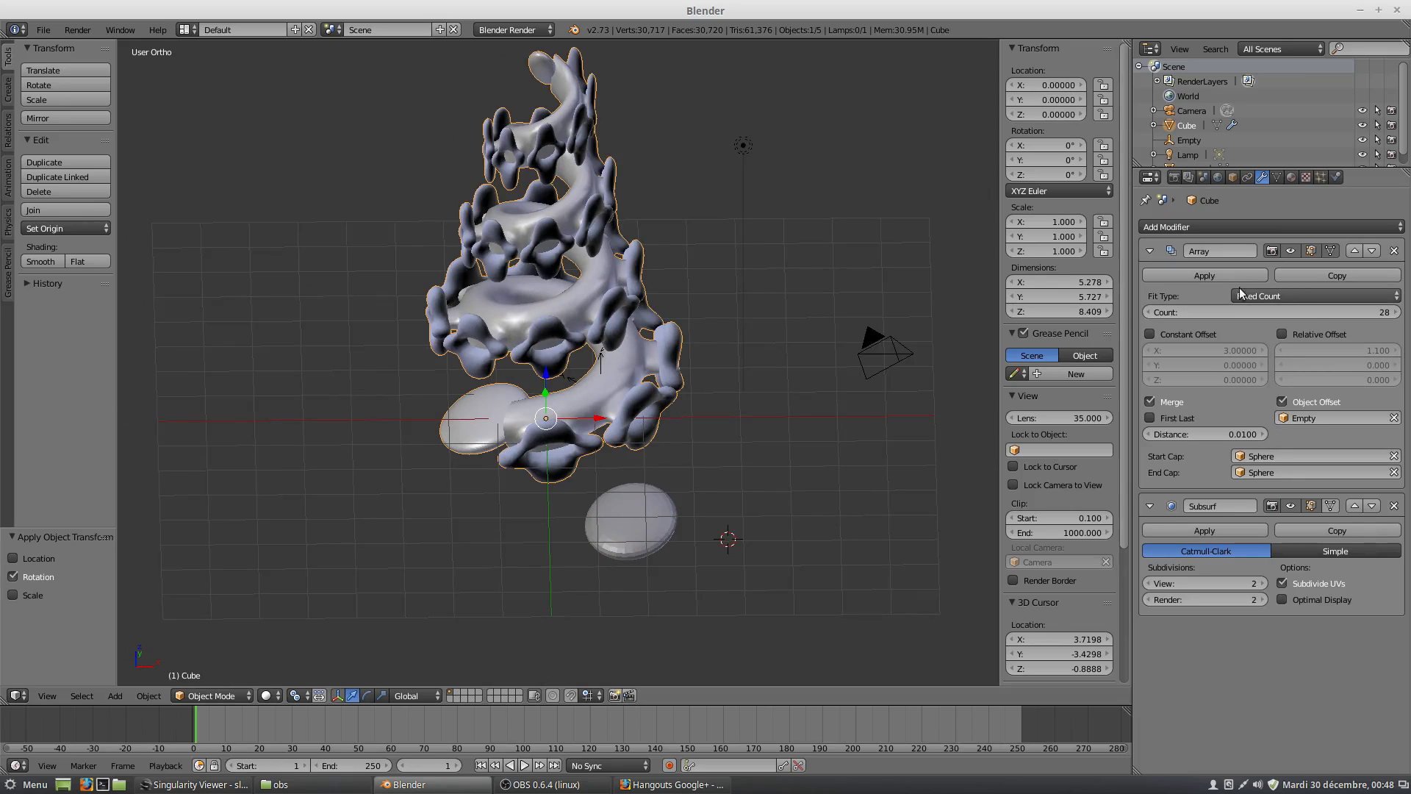
{"action": "left_click", "coordinate": [1356, 294]}
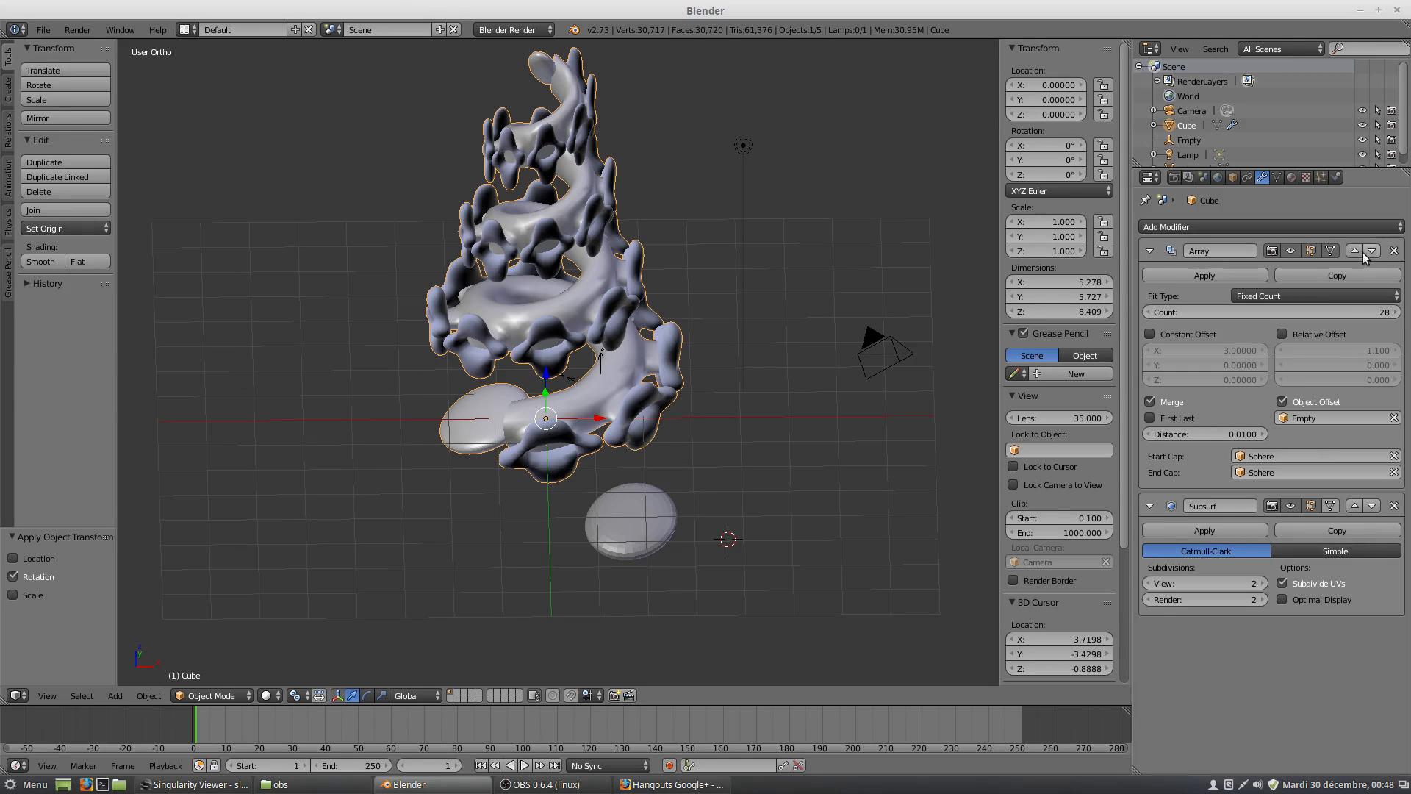
{"action": "left_click", "coordinate": [1303, 293]}
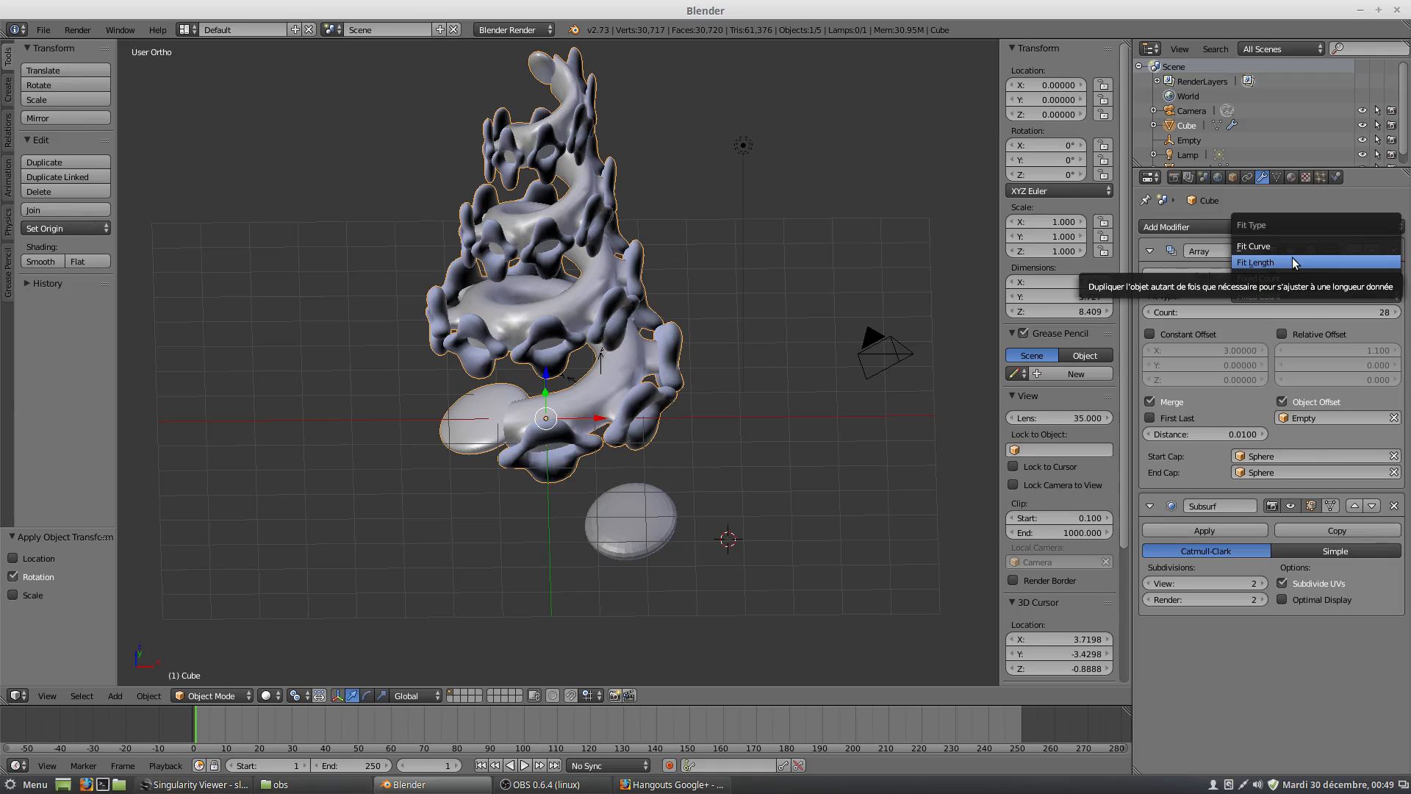
{"action": "left_click", "coordinate": [1294, 263]}
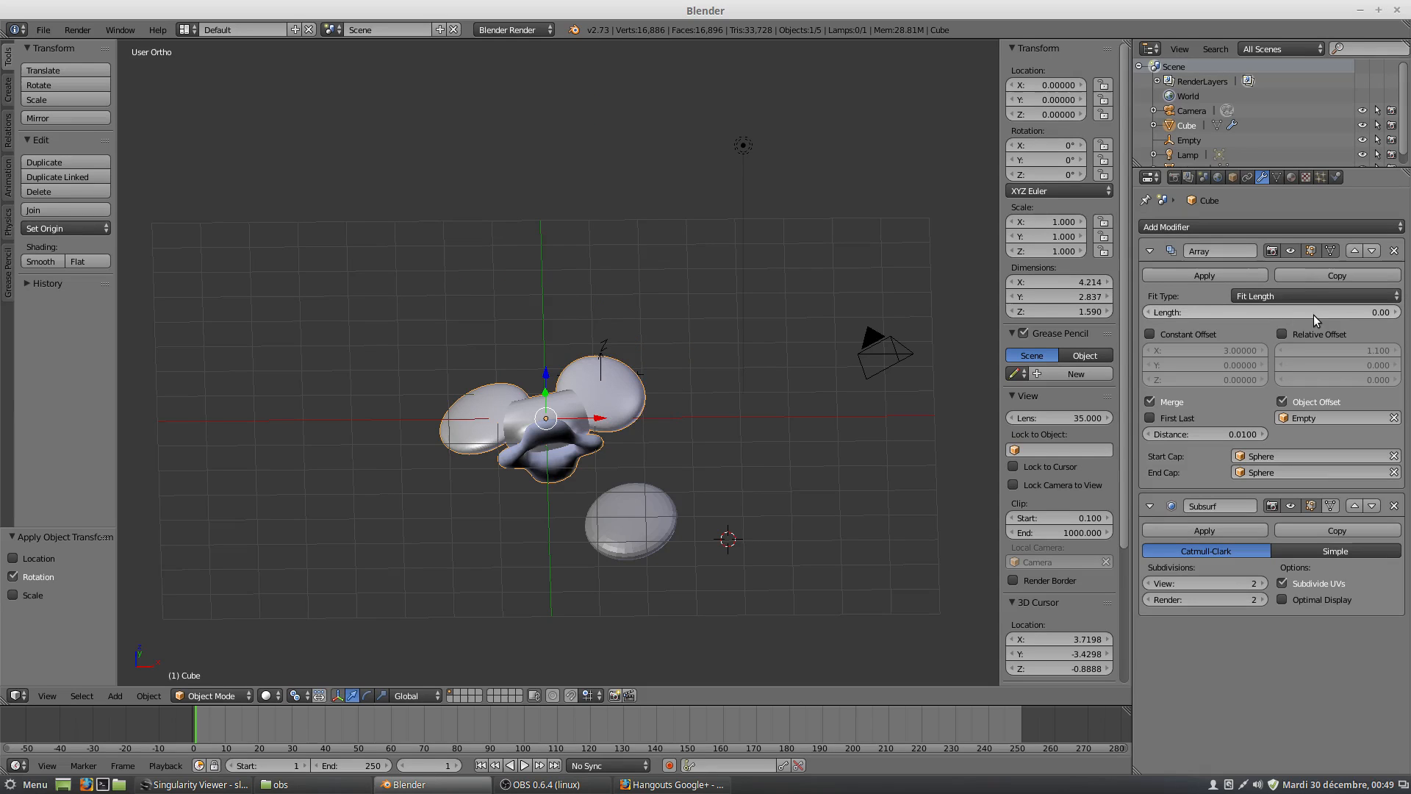
Increase the array's fit length to 95.40 so the spiral grows into a tall tapering tower.
{"action": "mouse_move", "coordinate": [1315, 314]}
{"action": "left_mouse_down"}
{"action": "mouse_move", "coordinate": [1402, 315]}
{"action": "mouse_move", "coordinate": [1323, 317]}
{"action": "left_mouse_up"}
{"action": "scroll", "coordinate": [704, 333], "scroll_direction": "down", "scroll_amount": 3}
{"action": "scroll", "coordinate": [717, 332], "scroll_direction": "down", "scroll_amount": 3}
{"action": "middle_click_drag", "start_coordinate": [530, 294], "coordinate": [559, 274]}
{"action": "mouse_move", "coordinate": [1360, 316]}
{"action": "left_mouse_down"}
{"action": "mouse_move", "coordinate": [1187, 316]}
{"action": "mouse_move", "coordinate": [1375, 316]}
{"action": "mouse_move", "coordinate": [1359, 316]}
{"action": "left_mouse_up"}
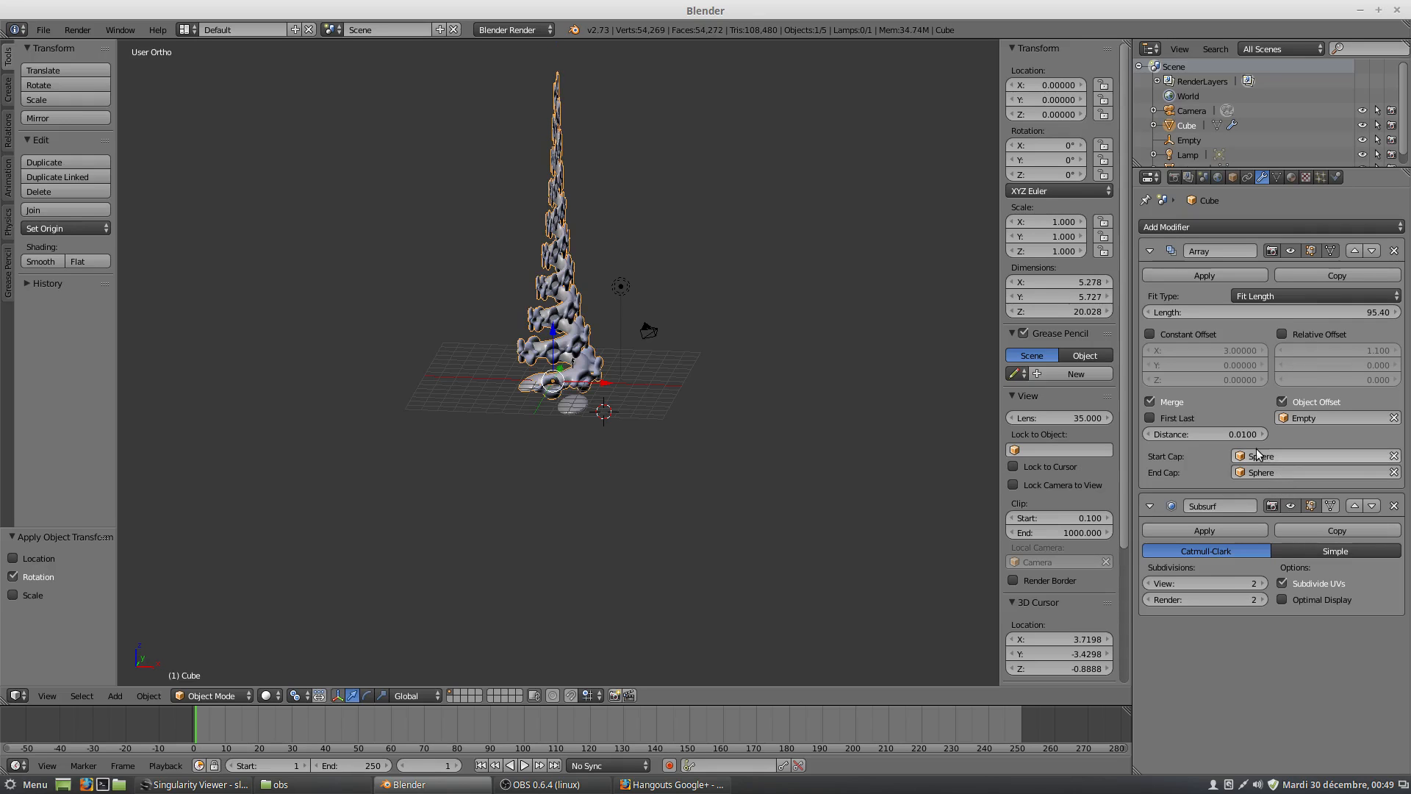